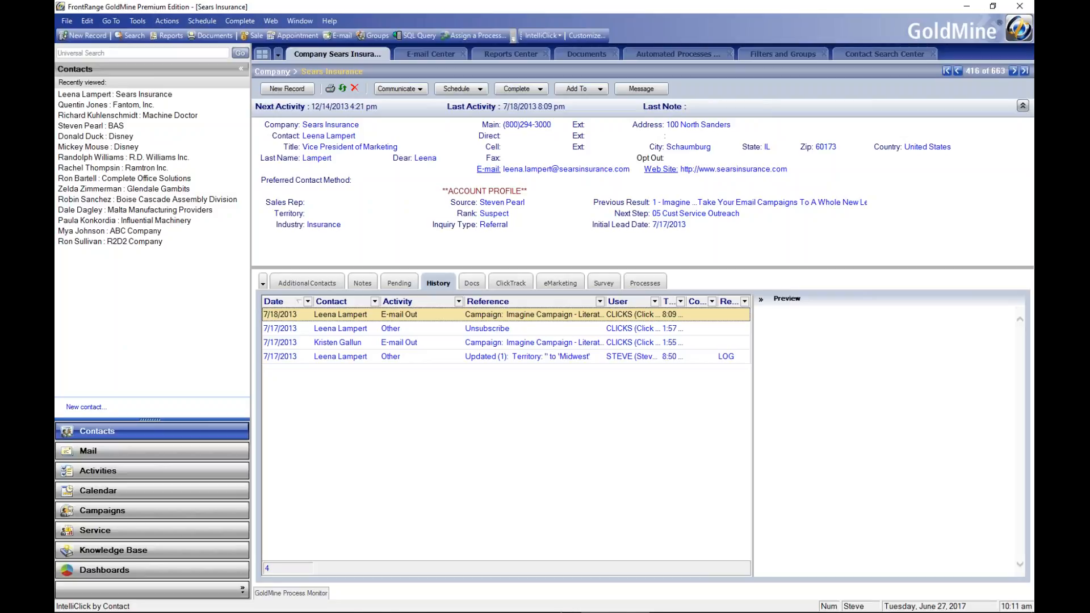
# Launch the Beefree.io HTML editor from the IntelliClick Wizard and log in to BEE Pro with the prefilled credentials
pyautogui.click(540, 36)
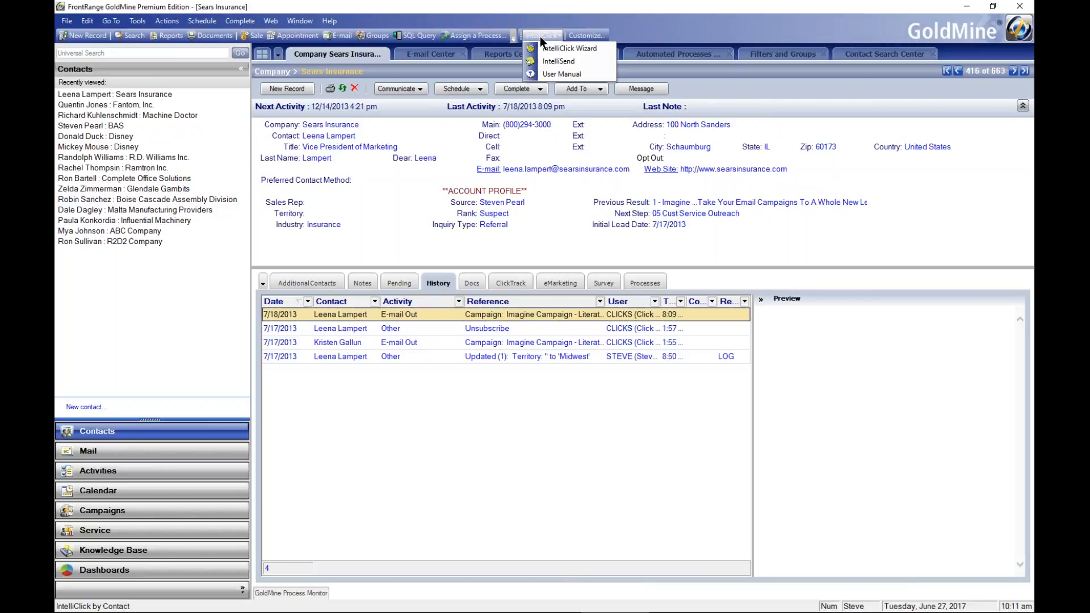
pyautogui.click(556, 47)
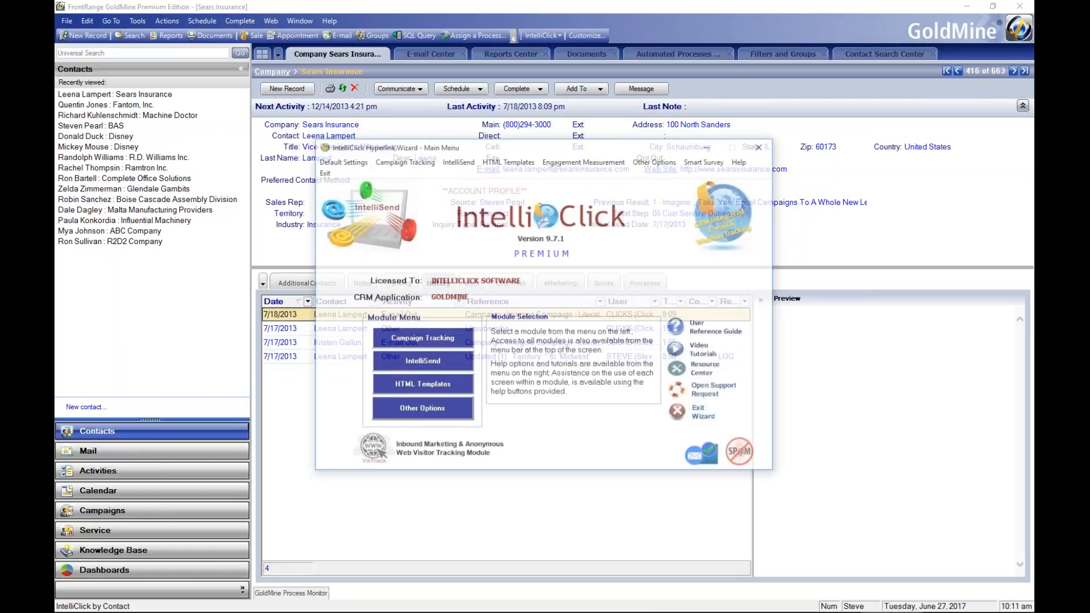
pyautogui.click(509, 161)
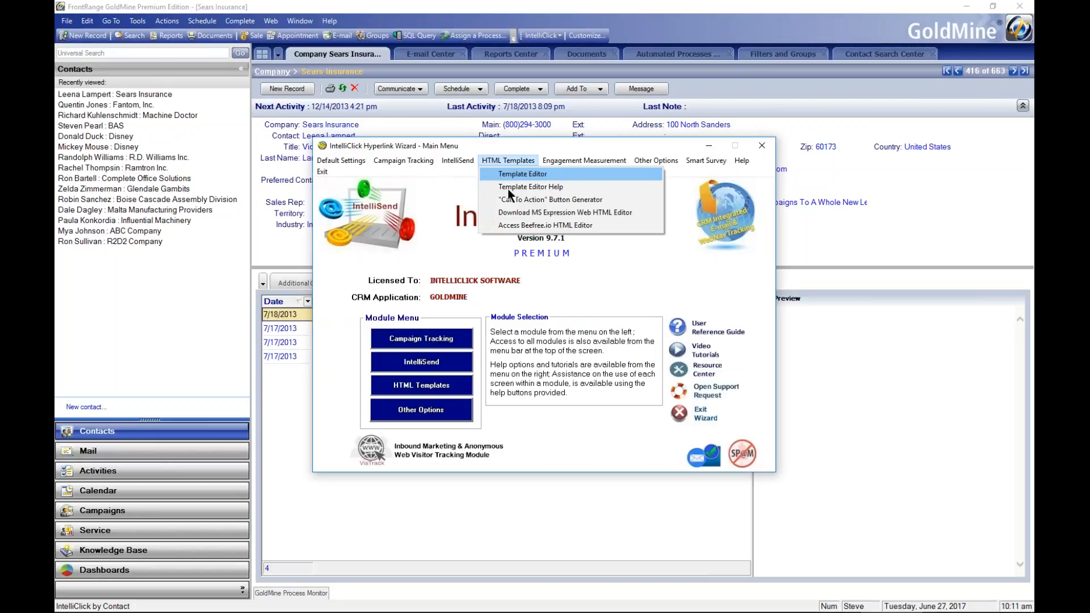
pyautogui.click(523, 225)
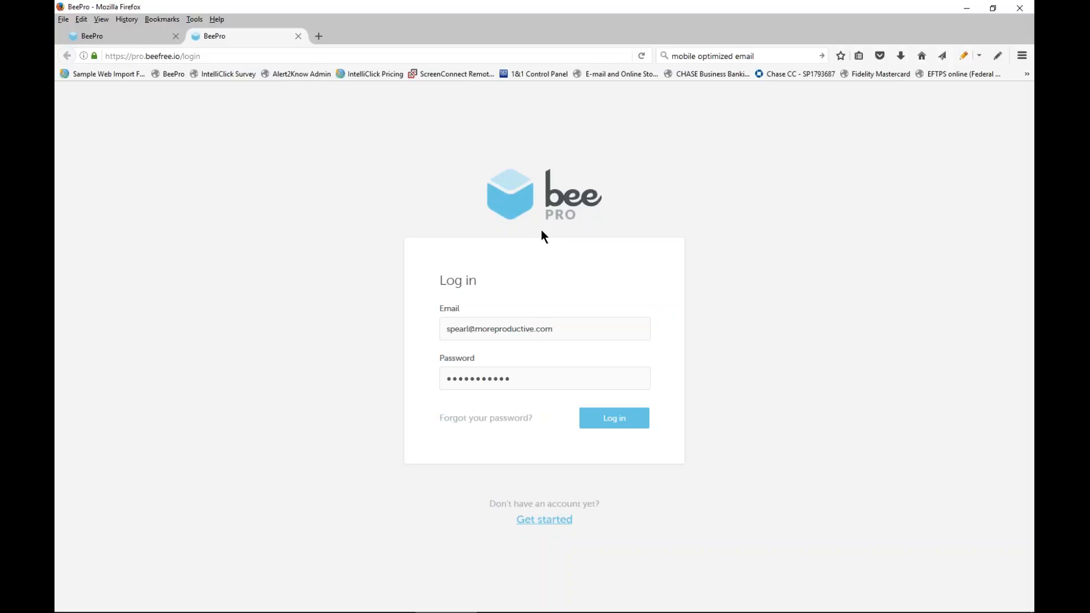
pyautogui.click(629, 418)
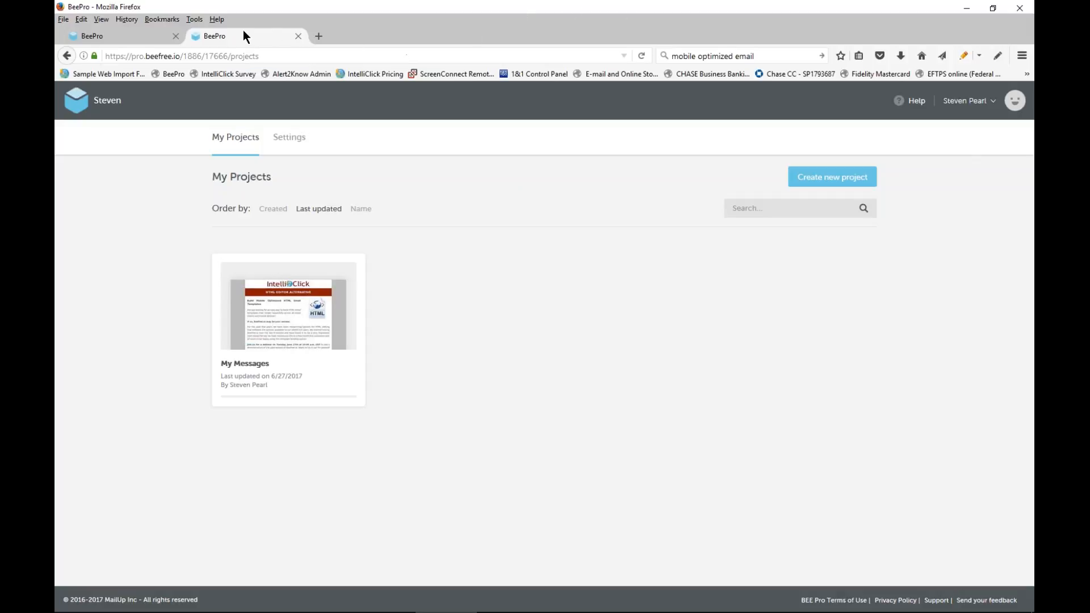
pyautogui.rightClick(868, 35)
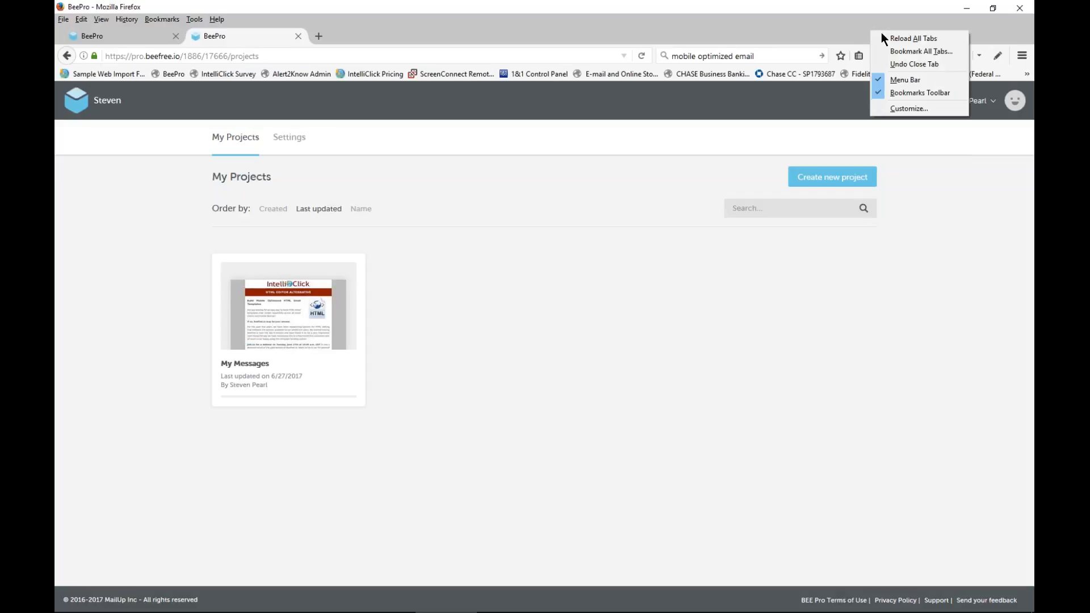
pyautogui.click(849, 25)
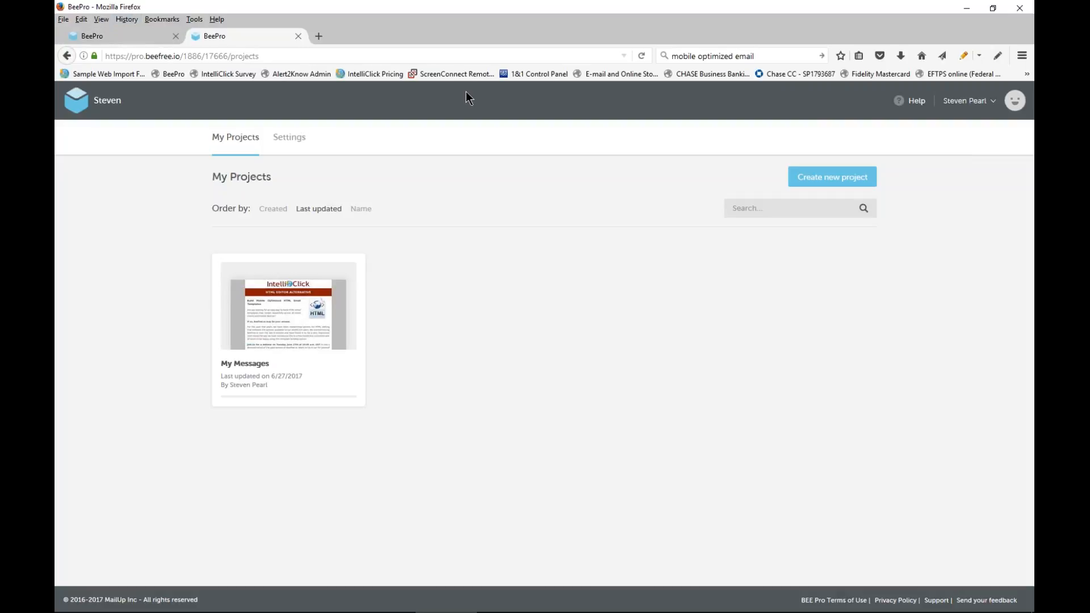
pyautogui.rightClick(1007, 74)
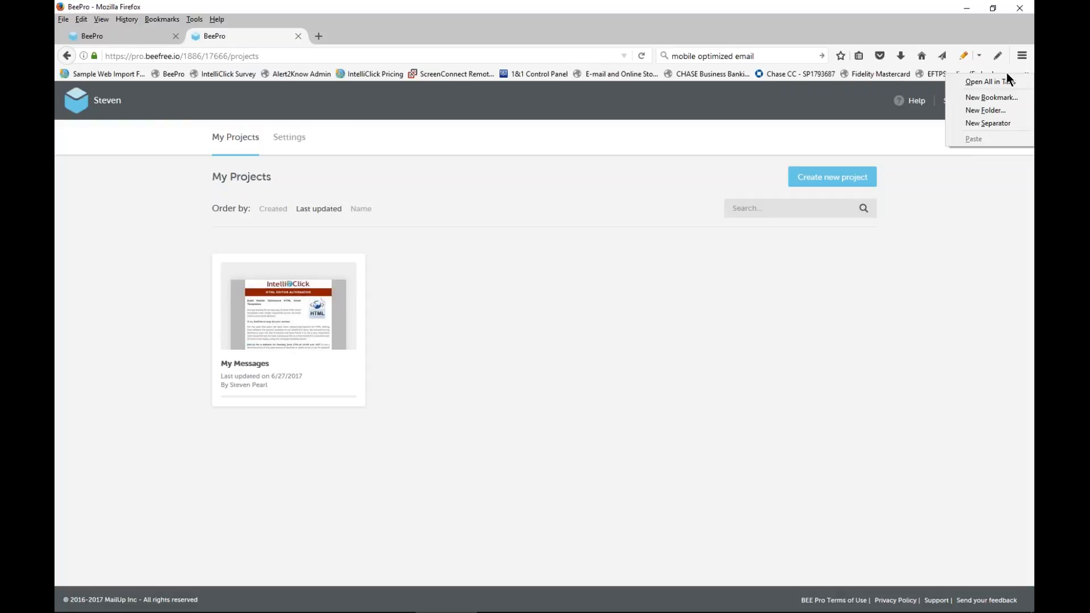
pyautogui.click(934, 43)
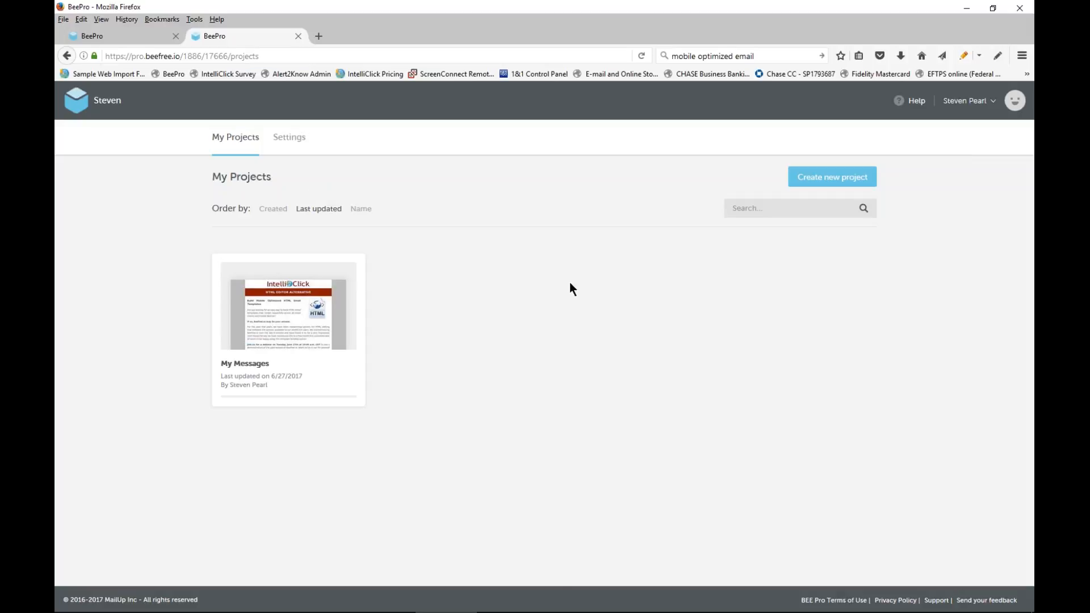
# Open the My Messages project, try the Survey tag filter, and look through the full message list
pyautogui.click(261, 307)
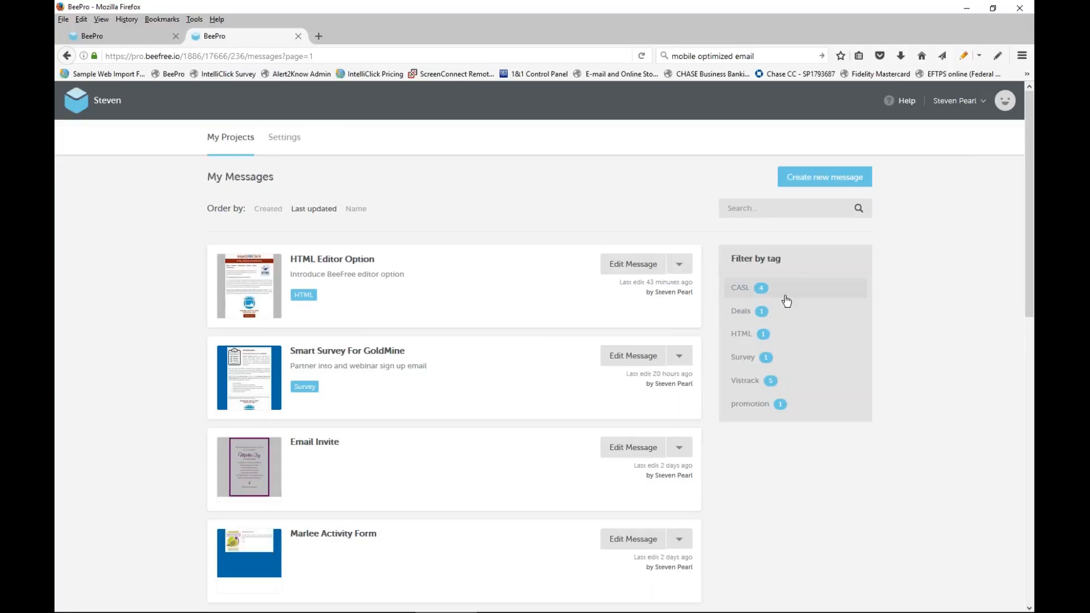
pyautogui.click(744, 362)
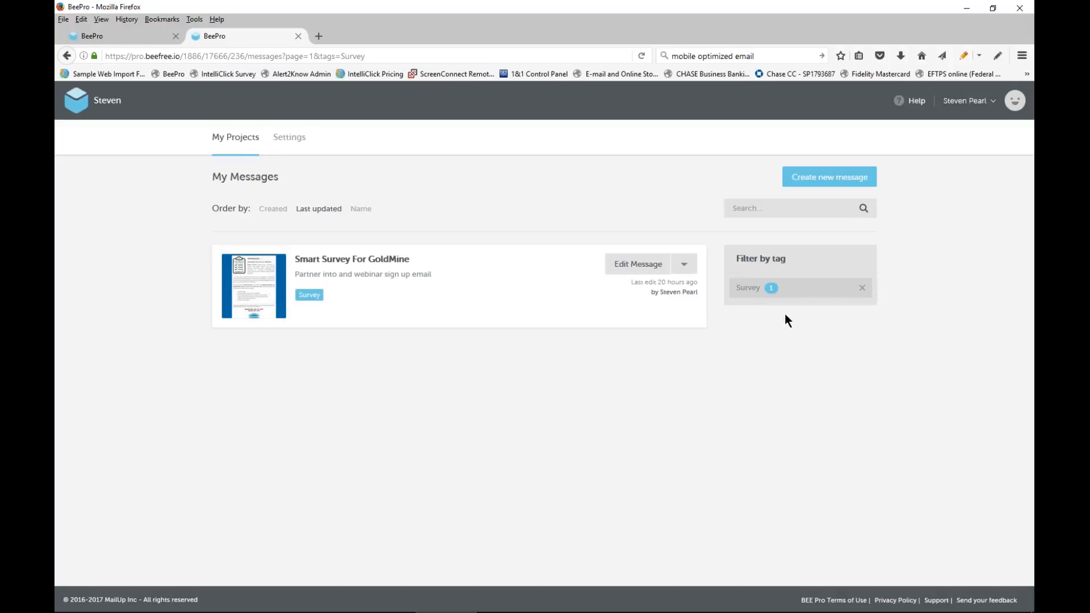
pyautogui.click(863, 288)
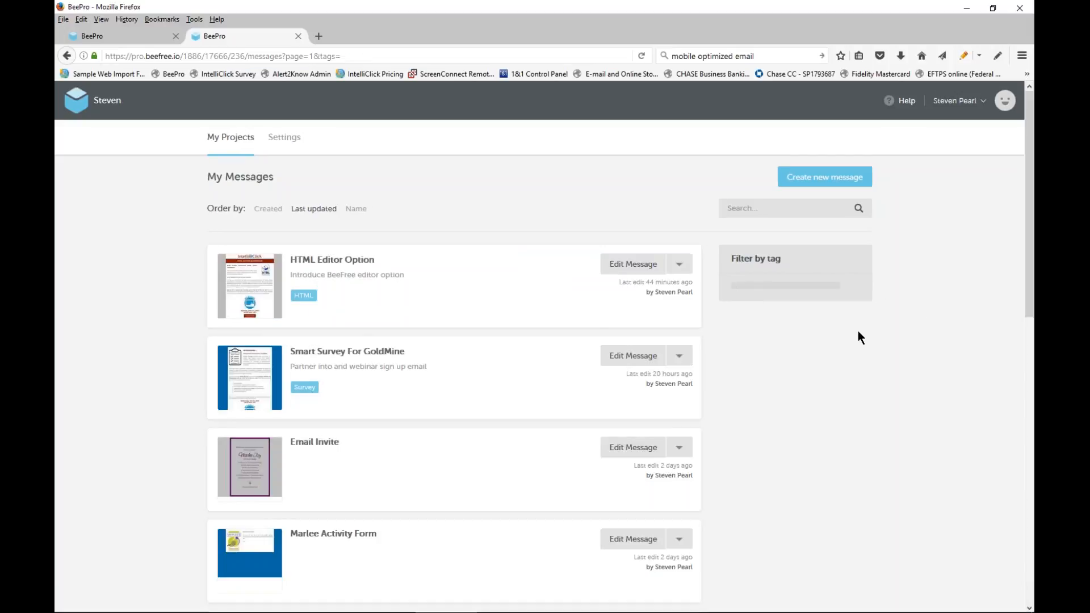
pyautogui.scroll(-7, 504, 209)
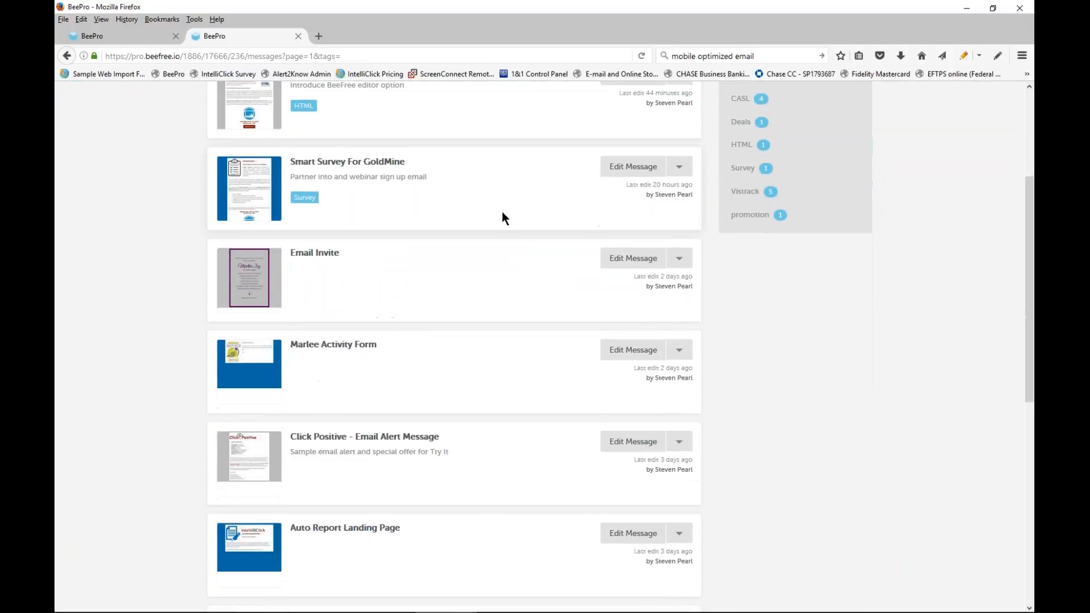
pyautogui.scroll(7, 500, 203)
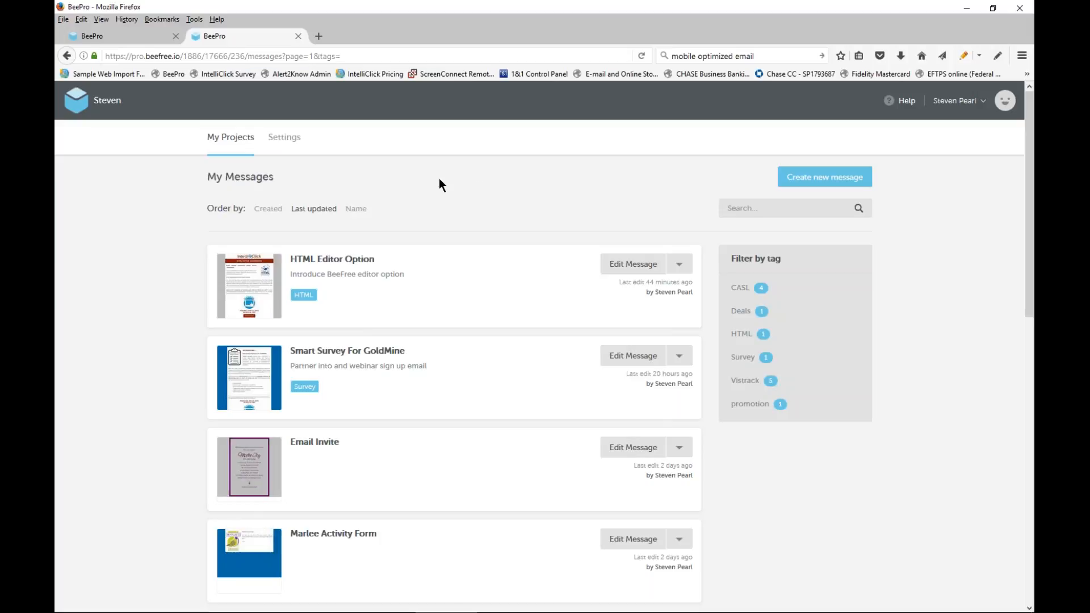
pyautogui.scroll(-4, 418, 169)
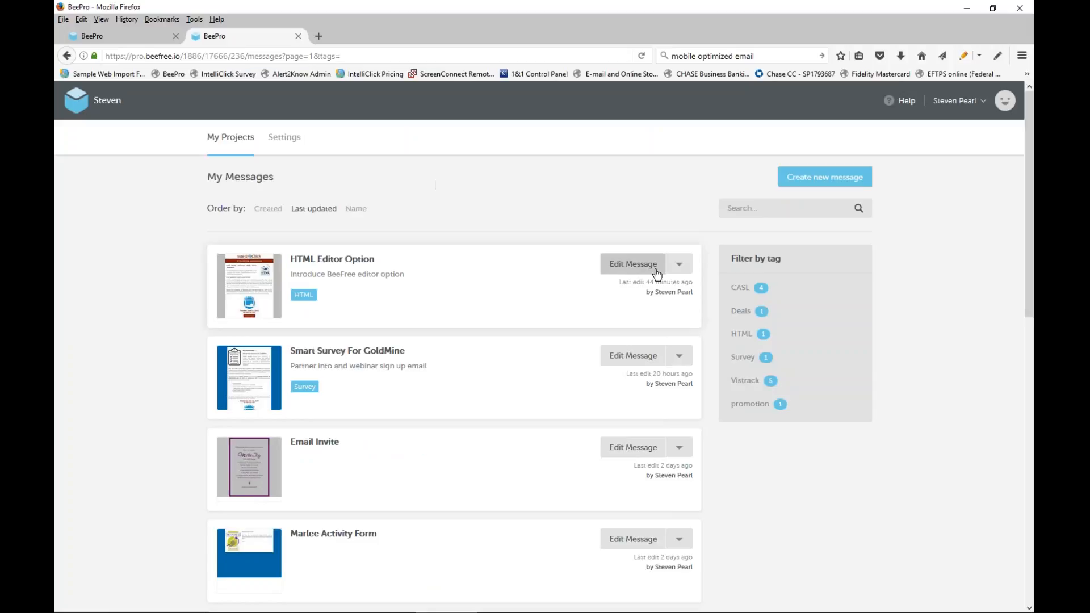
# Hide the browser's Bookmarks Toolbar and open the HTML Editor Option message for editing
pyautogui.click(682, 268)
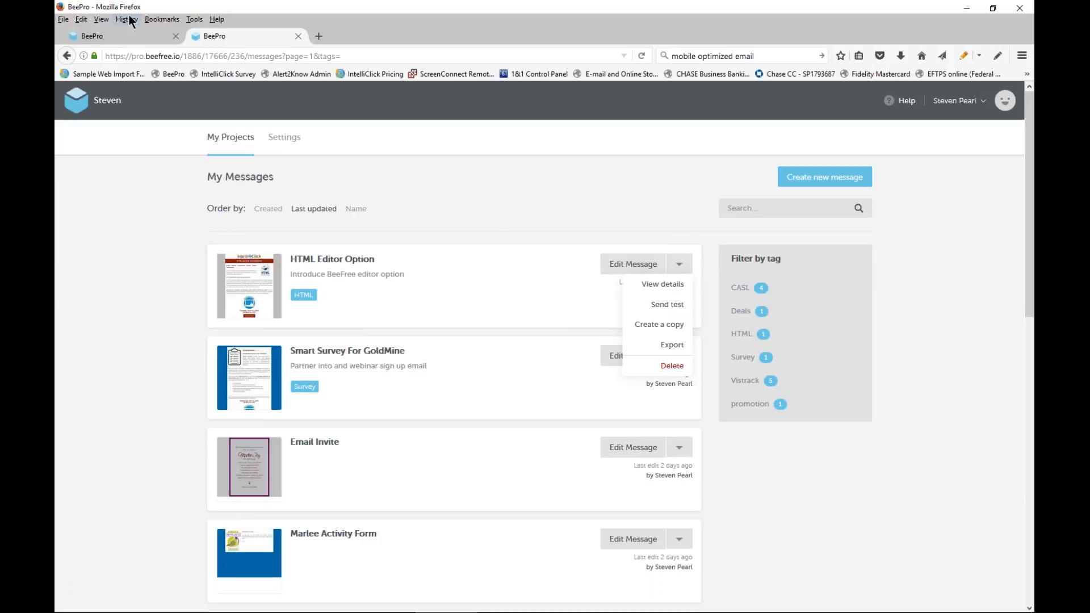
pyautogui.click(102, 19)
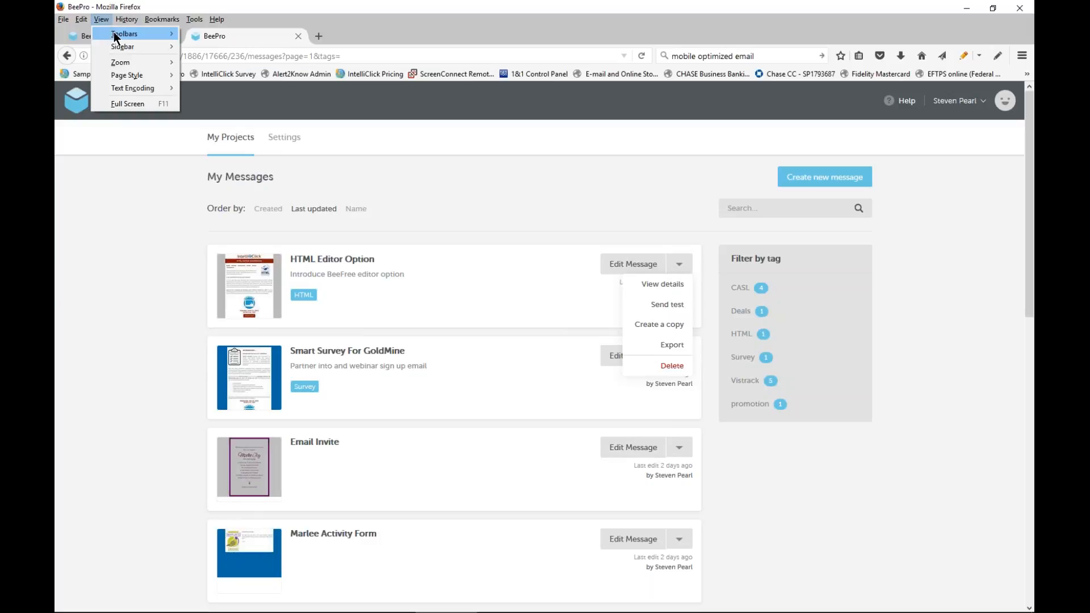
pyautogui.moveTo(125, 33)
pyautogui.click(221, 46)
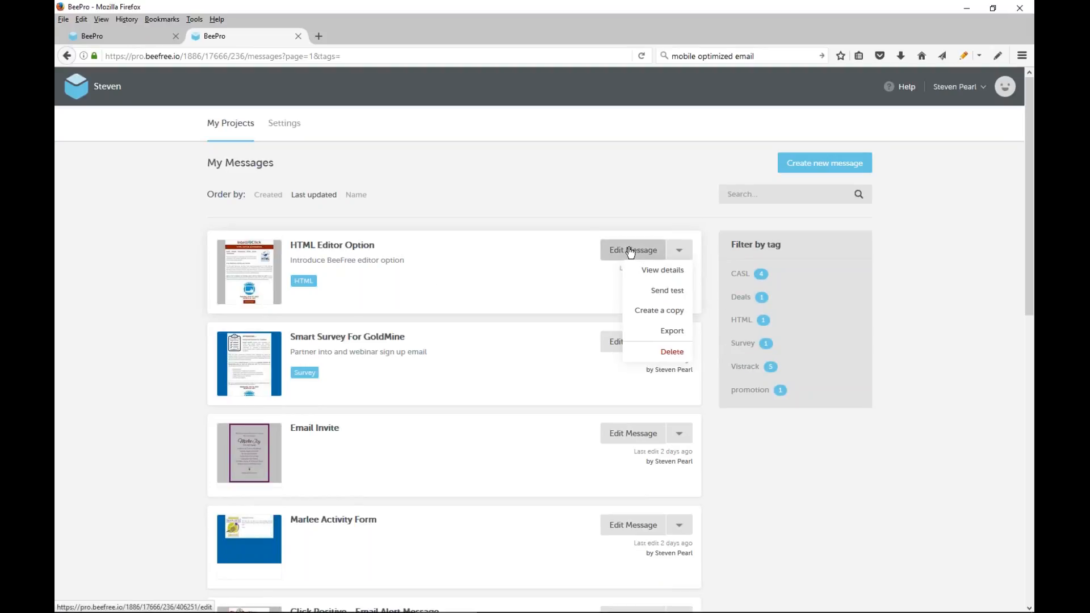
pyautogui.click(584, 233)
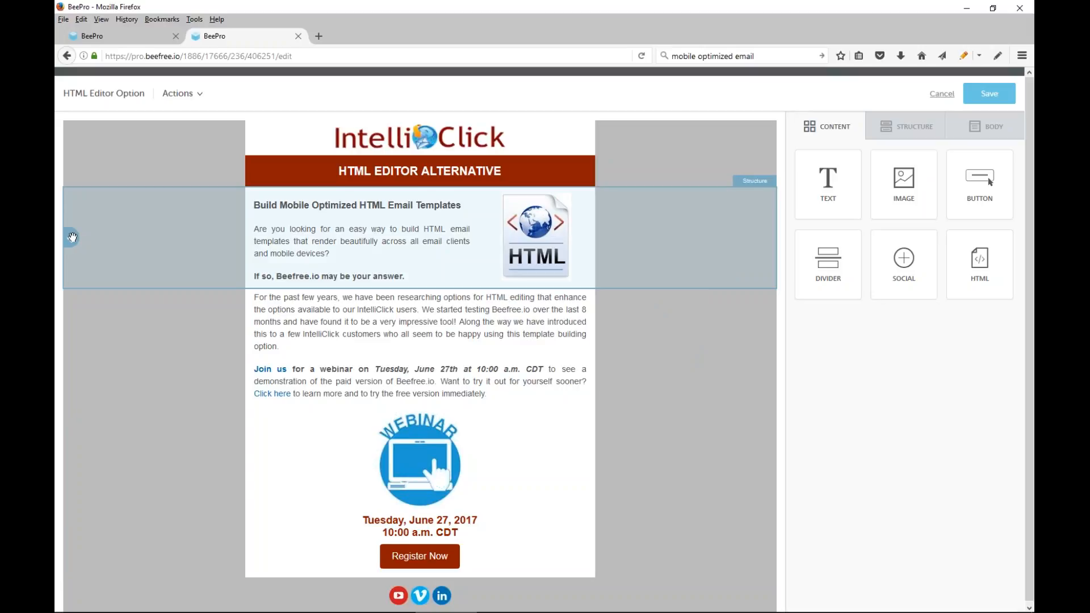
# Move the two-column intro row with the HTML image below the webinar row and back above it
pyautogui.moveTo(72, 239); pyautogui.dragTo(298, 310)
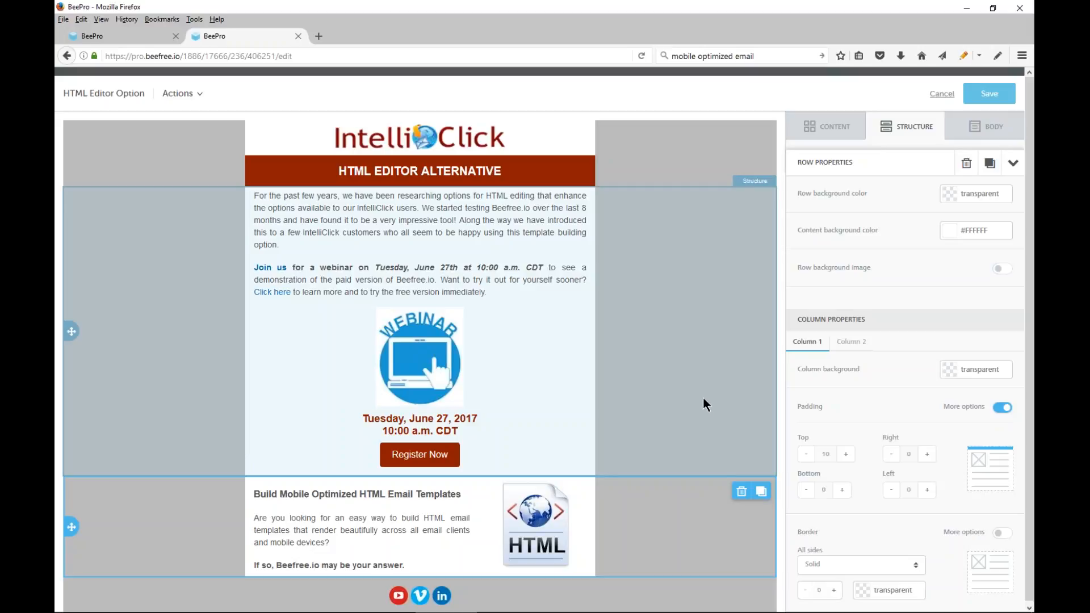
pyautogui.moveTo(72, 528); pyautogui.dragTo(155, 265)
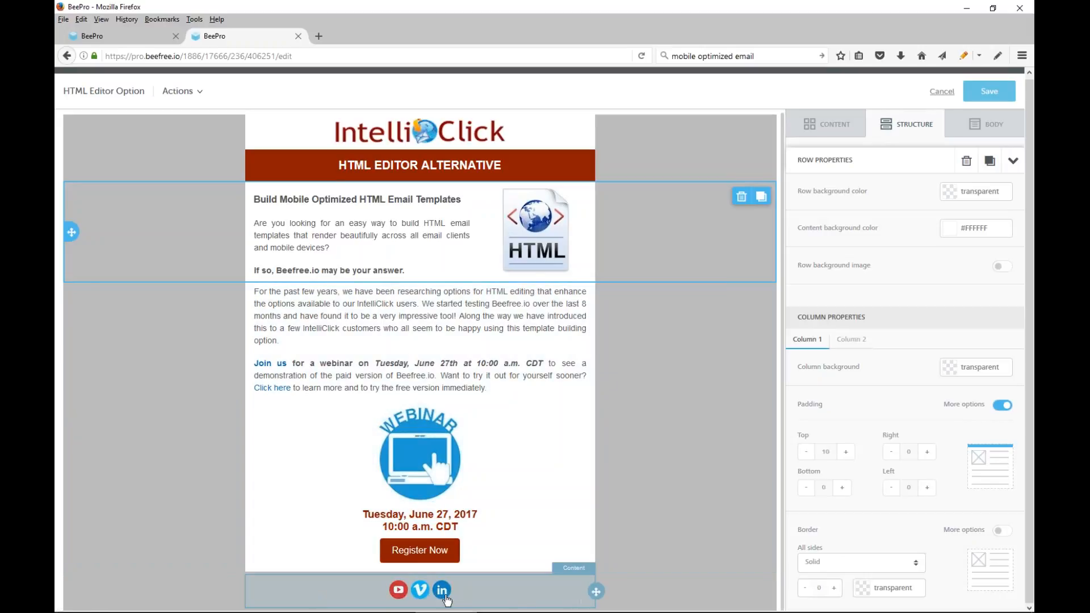
# Add a Google+ social share icon to the social icon block at the bottom of the message
pyautogui.click(507, 593)
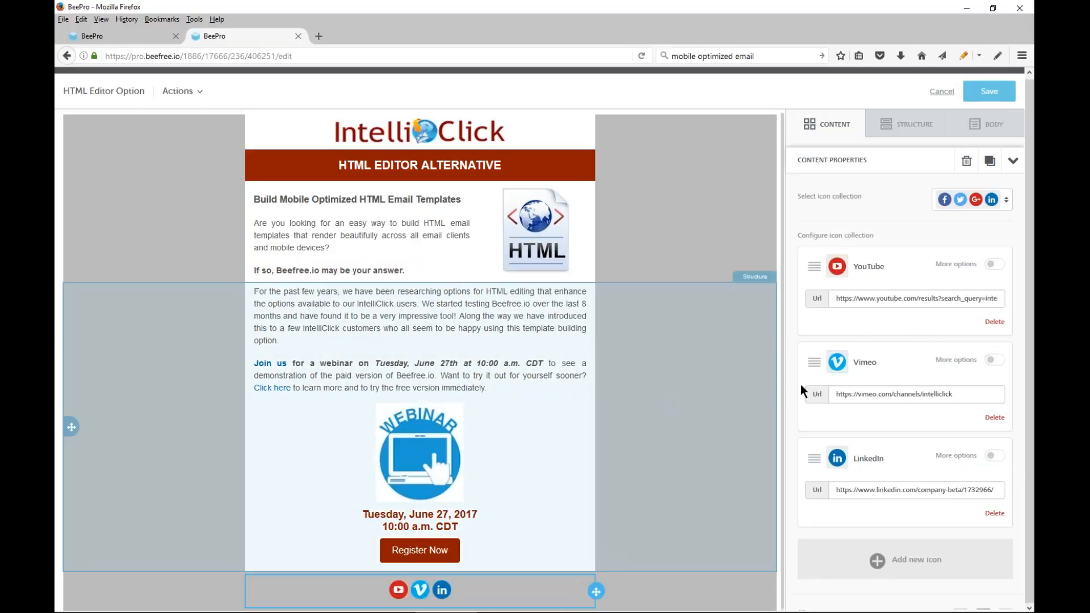
pyautogui.scroll(-2, 905, 391)
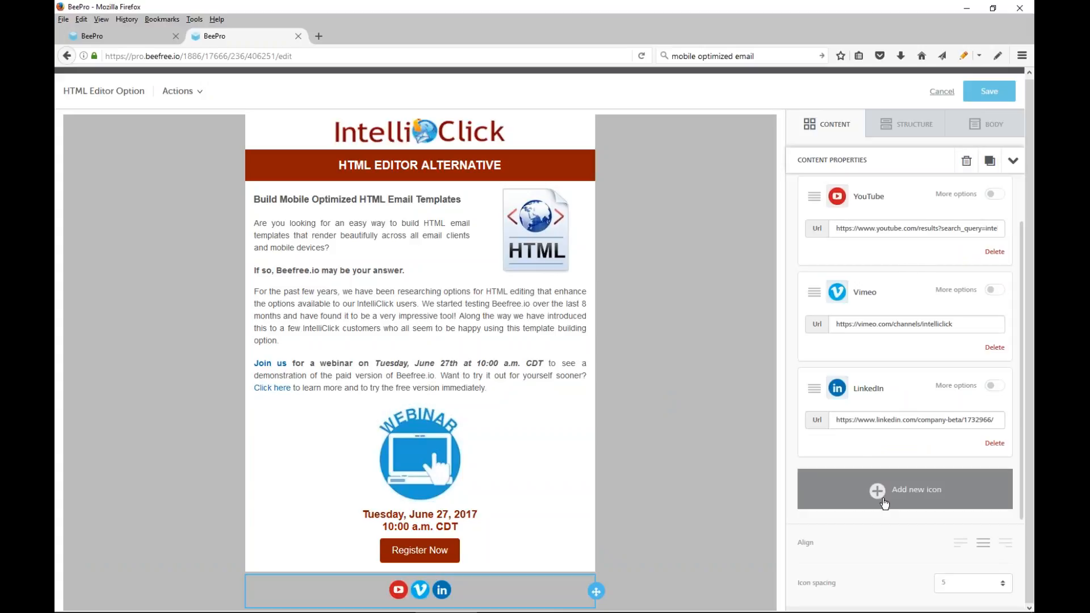
pyautogui.click(874, 494)
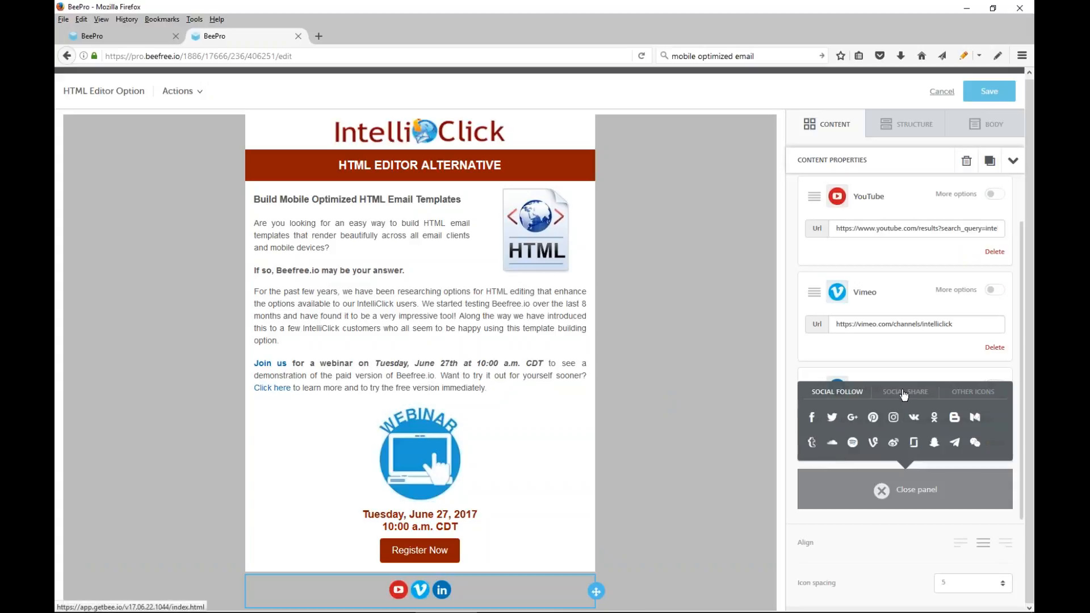
pyautogui.click(900, 392)
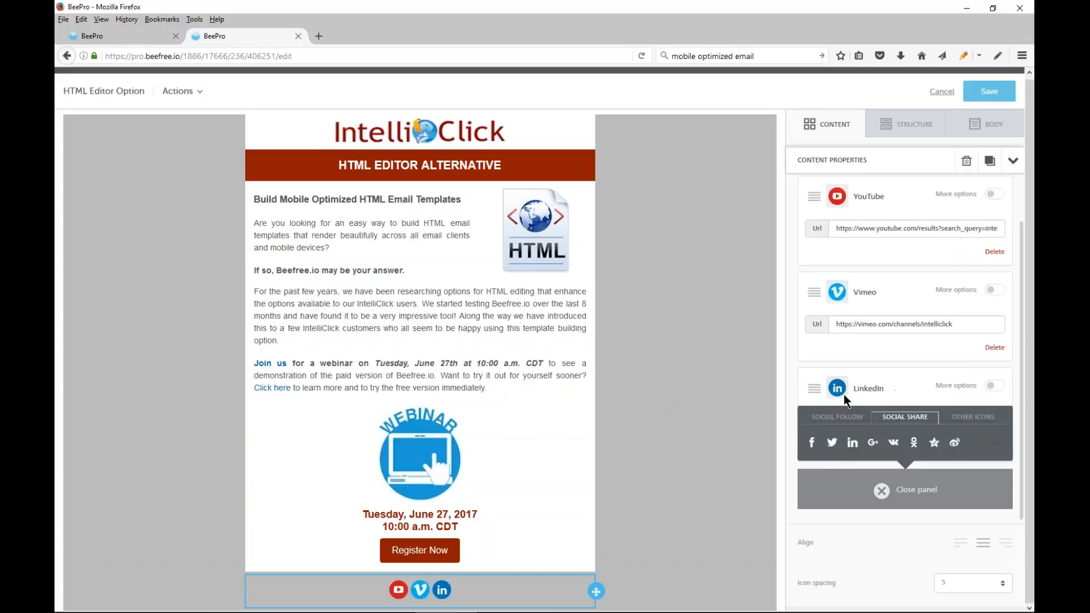
pyautogui.click(872, 442)
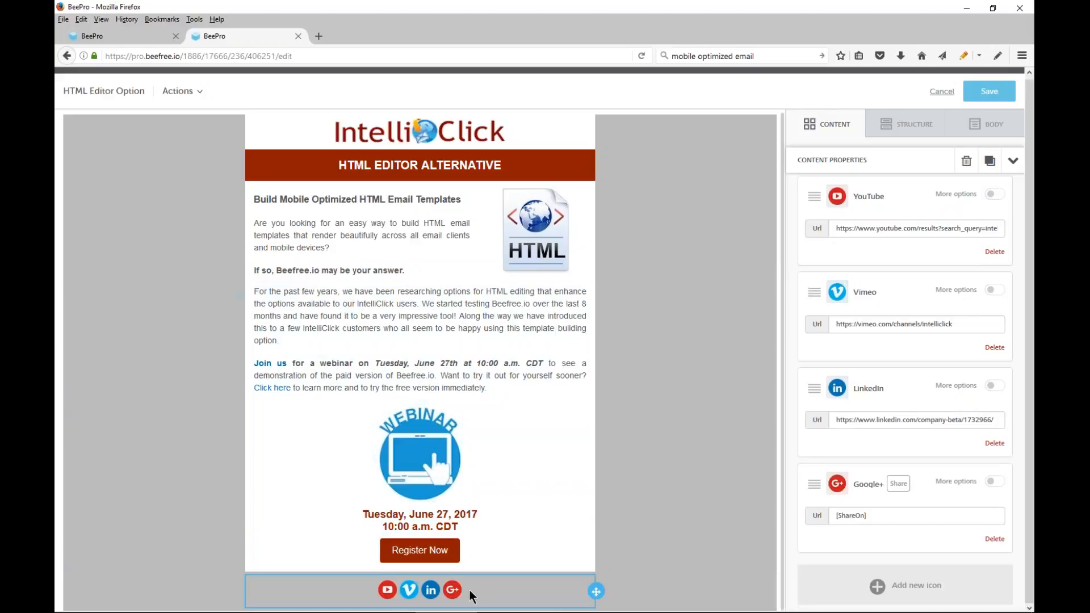
# Delete the Google+ share icon from the social icon block
pyautogui.moveTo(875, 518); pyautogui.dragTo(817, 521)
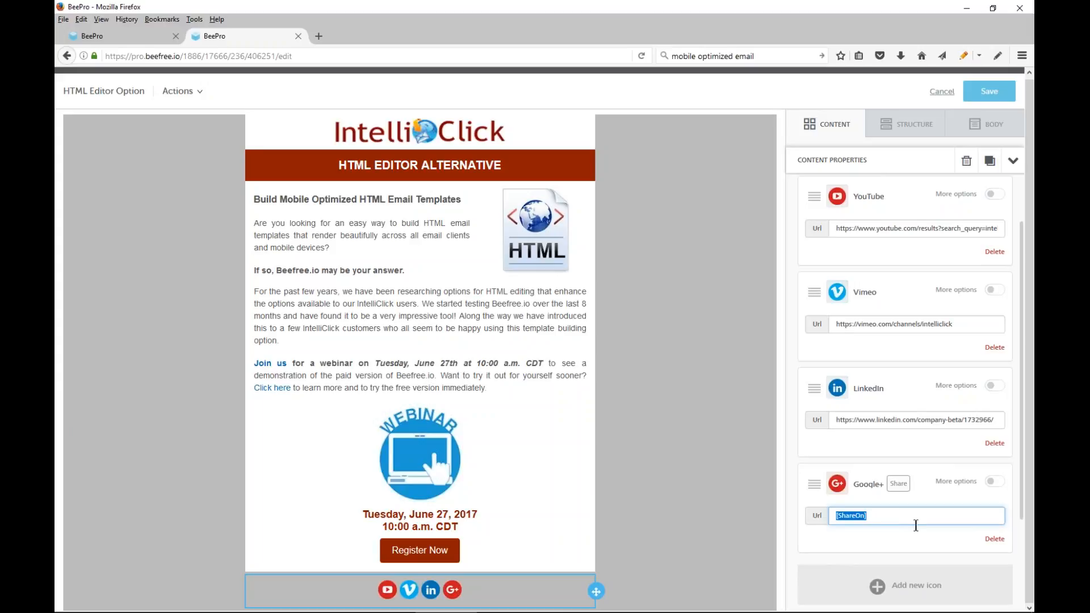
pyautogui.click(995, 539)
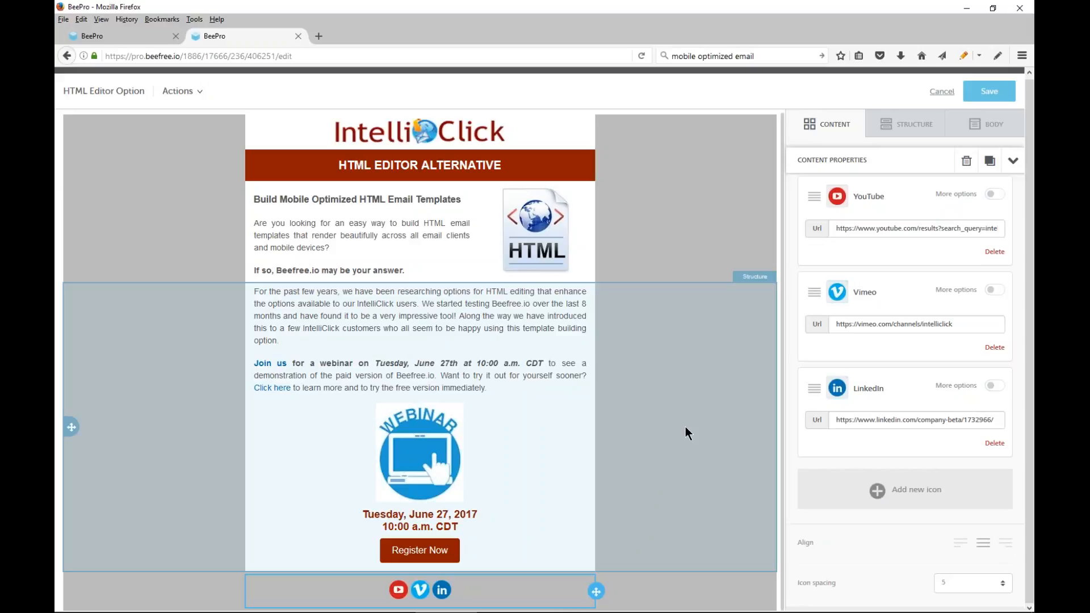
# Start changing the HTML image beside the intro text and open the images folder in the file manager
pyautogui.click(519, 223)
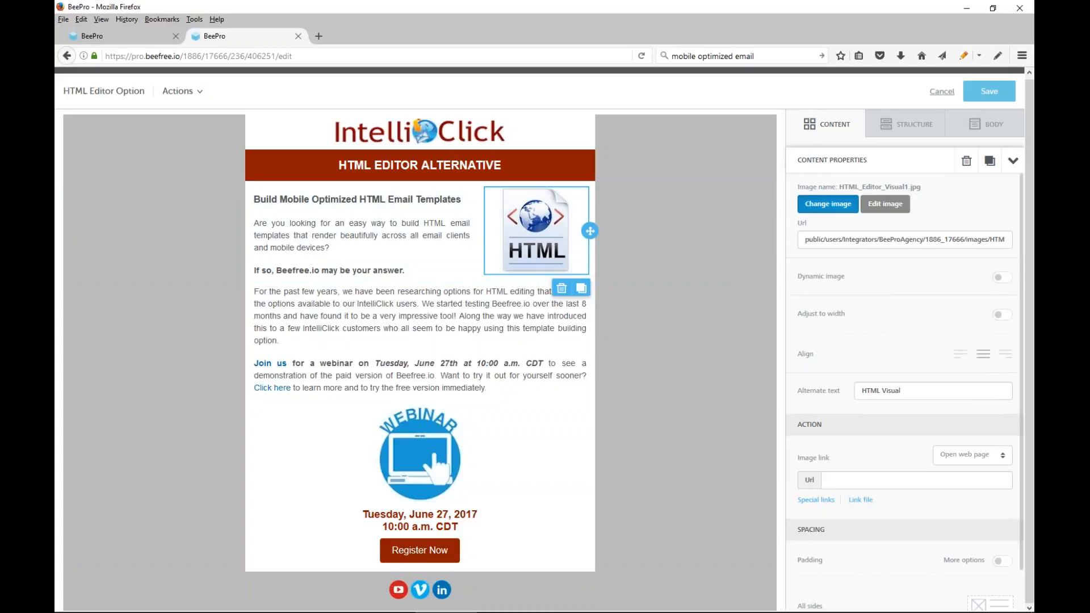
pyautogui.click(817, 208)
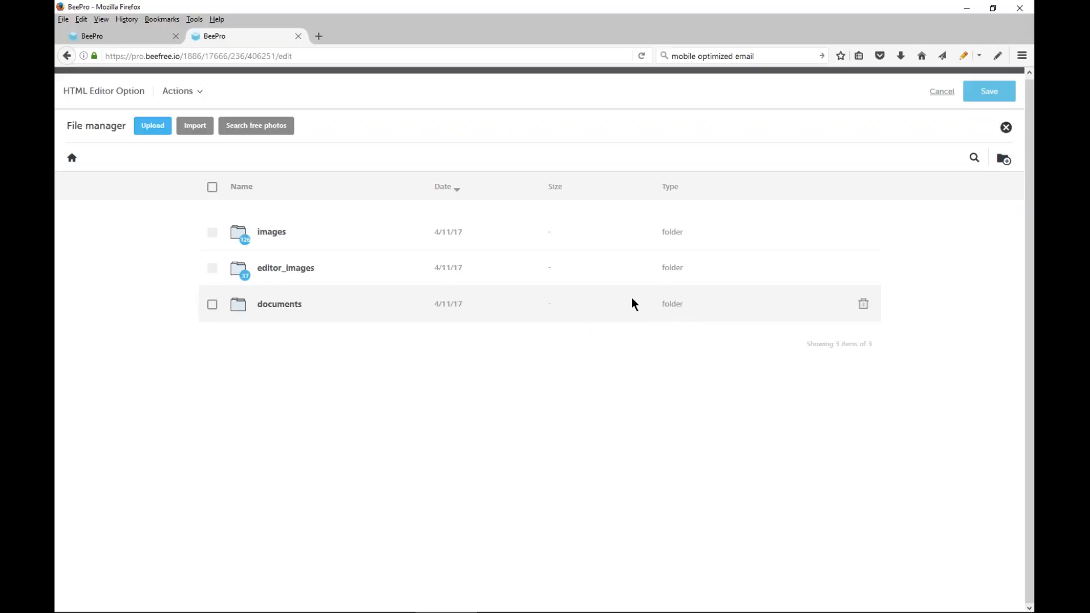
pyautogui.click(397, 319)
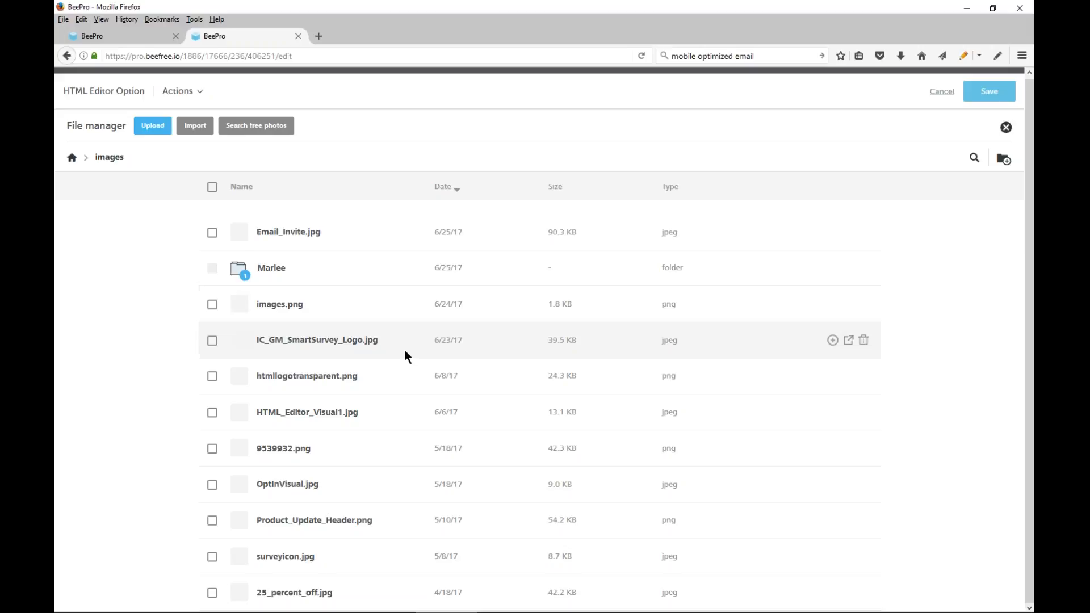
# Sort the images folder by name and browse through its image files and subfolders
pyautogui.scroll(-4, 375, 369)
pyautogui.scroll(-1, 366, 380)
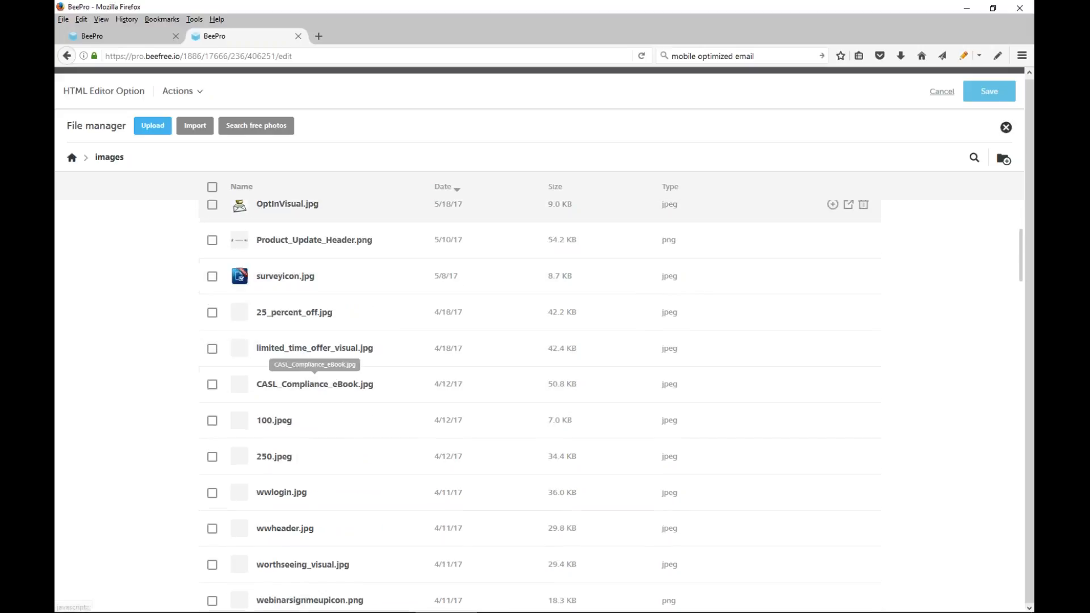
pyautogui.click(242, 187)
pyautogui.scroll(5, 287, 250)
pyautogui.scroll(-2, 287, 271)
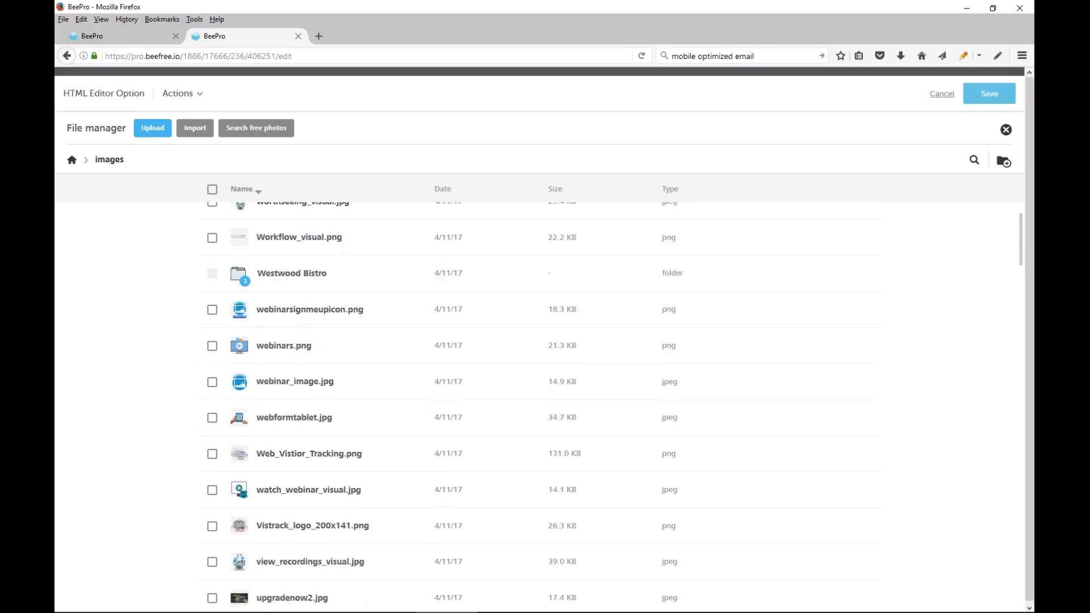
pyautogui.scroll(-15, 285, 265)
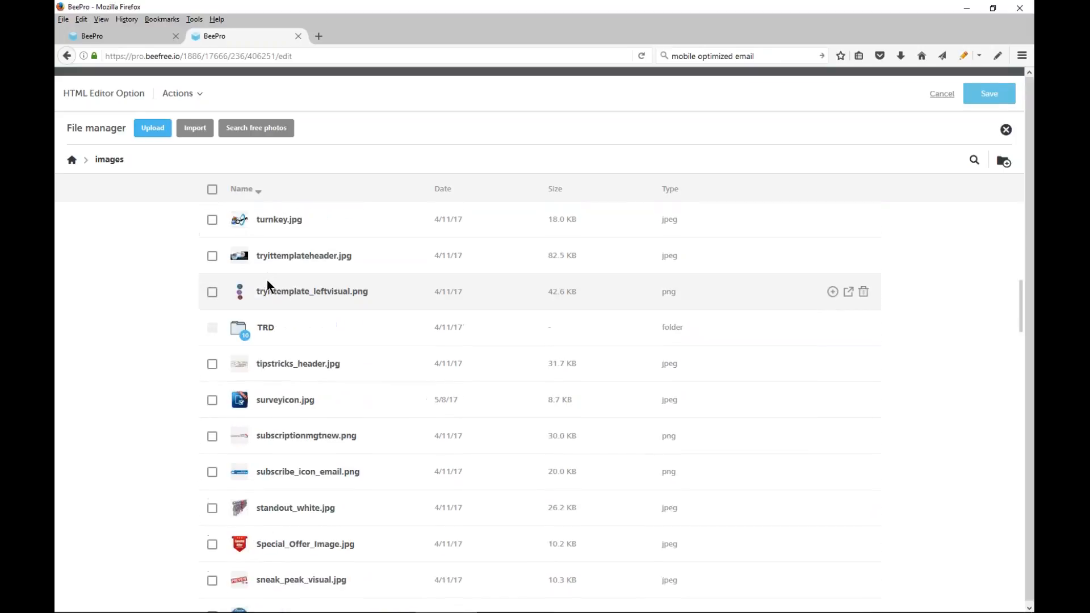
pyautogui.scroll(-8, 262, 292)
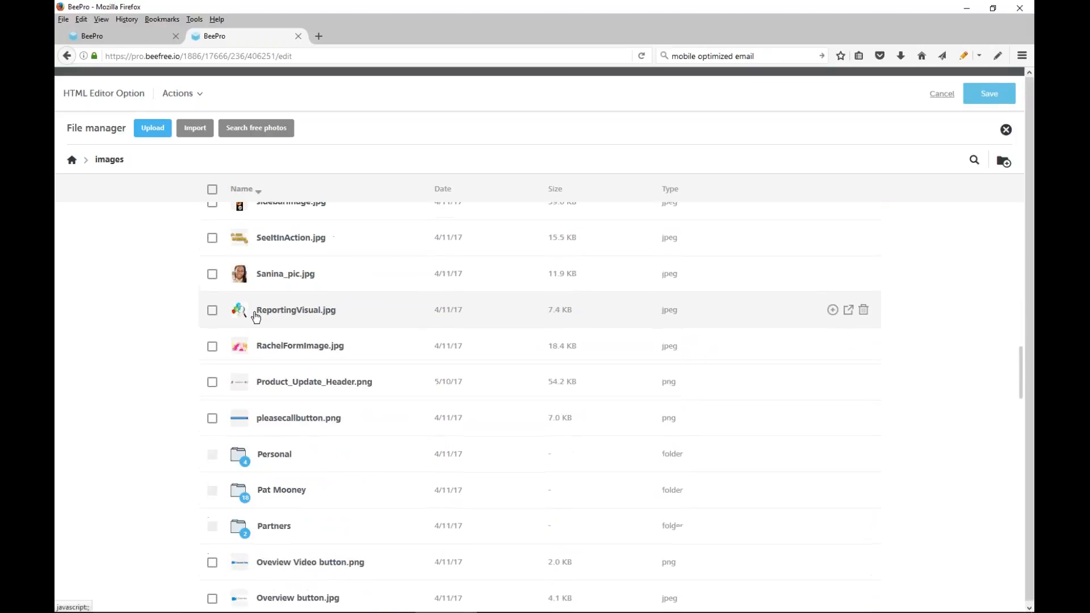
pyautogui.scroll(-4, 259, 317)
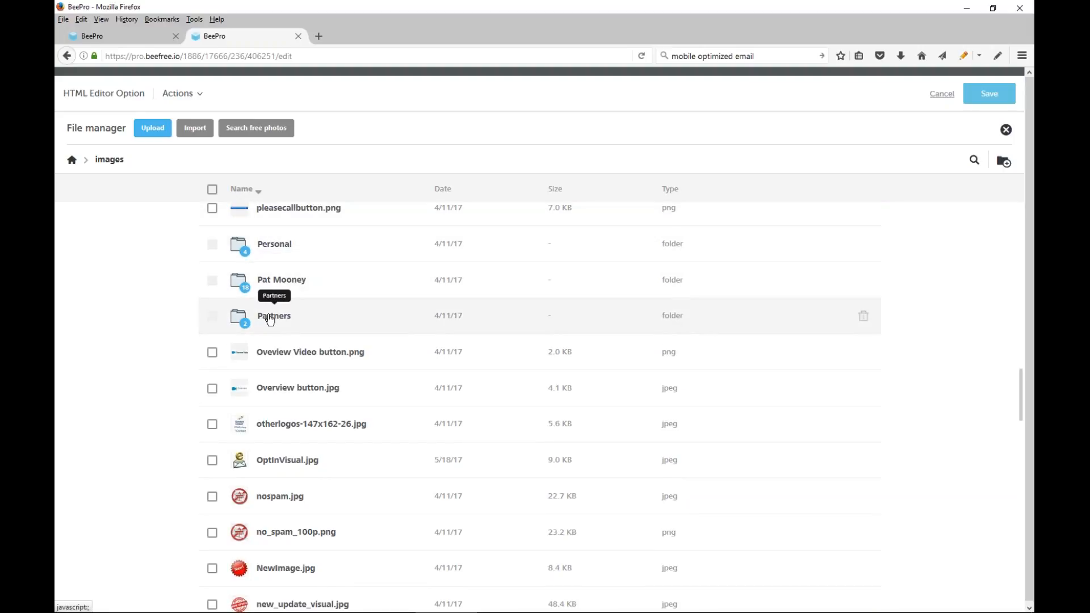
# Look inside the Partners subfolder and return to the images folder
pyautogui.scroll(6, 323, 321)
pyautogui.scroll(10, 323, 321)
pyautogui.click(437, 294)
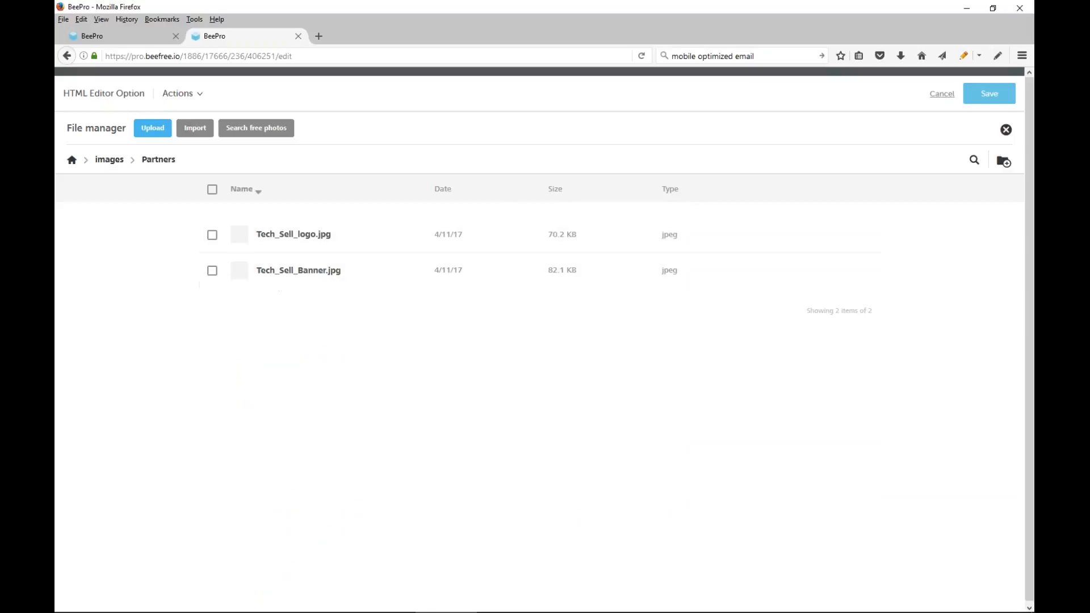
pyautogui.click(111, 162)
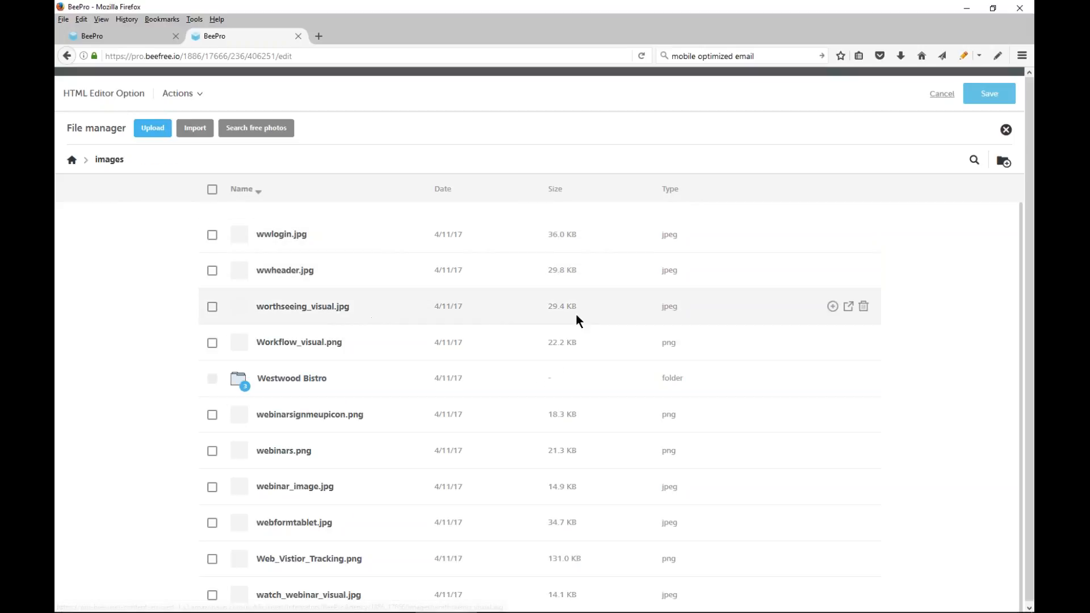
# View worthseeing_visual.jpg at full size in its own browser tab and return to the file manager
pyautogui.click(848, 307)
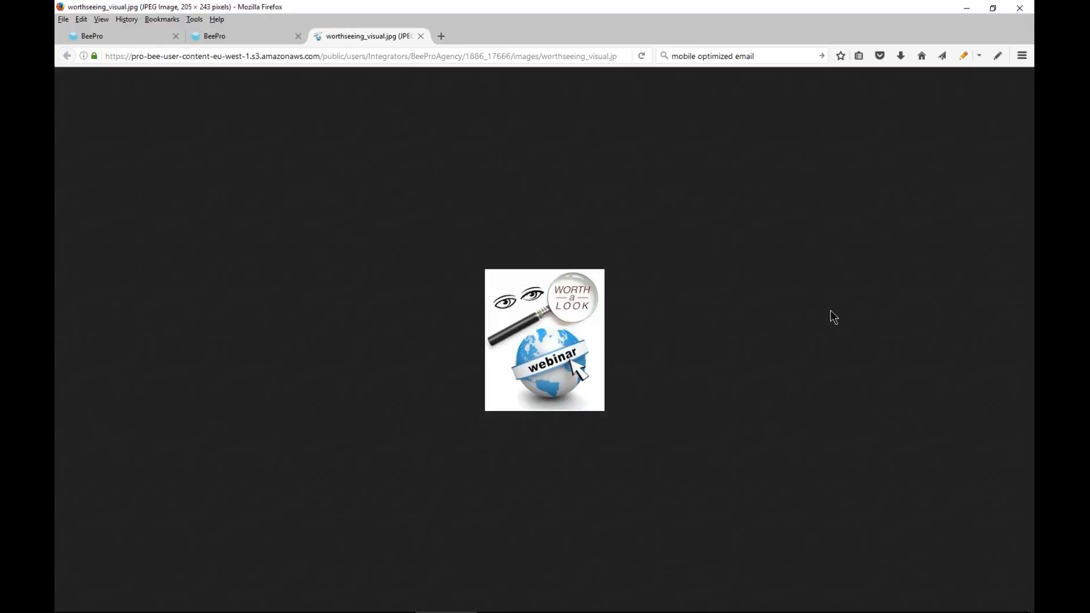
pyautogui.click(244, 36)
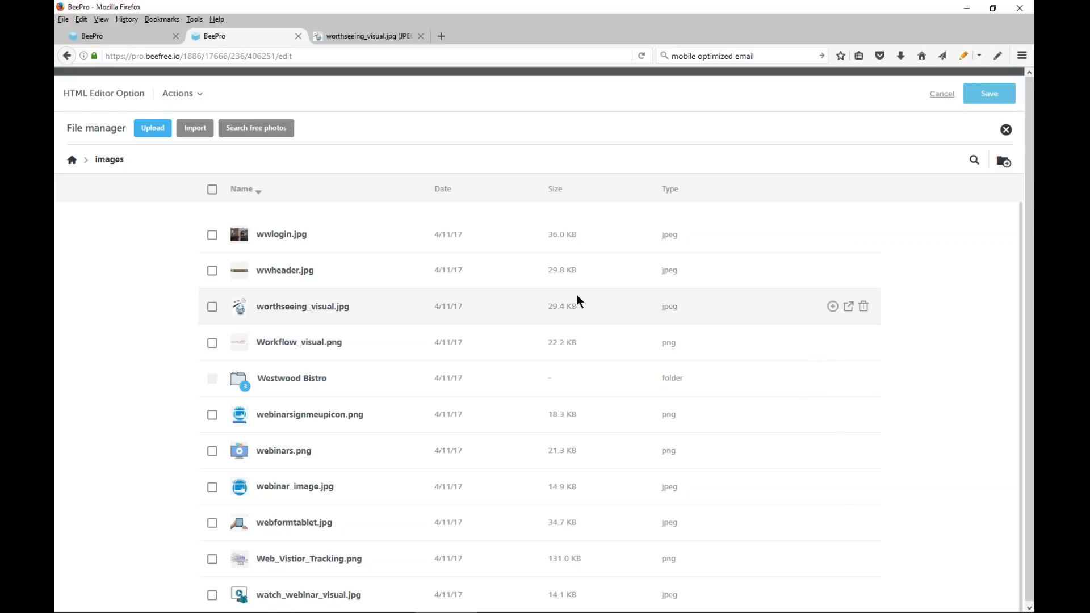
pyautogui.click(131, 39)
pyautogui.click(246, 40)
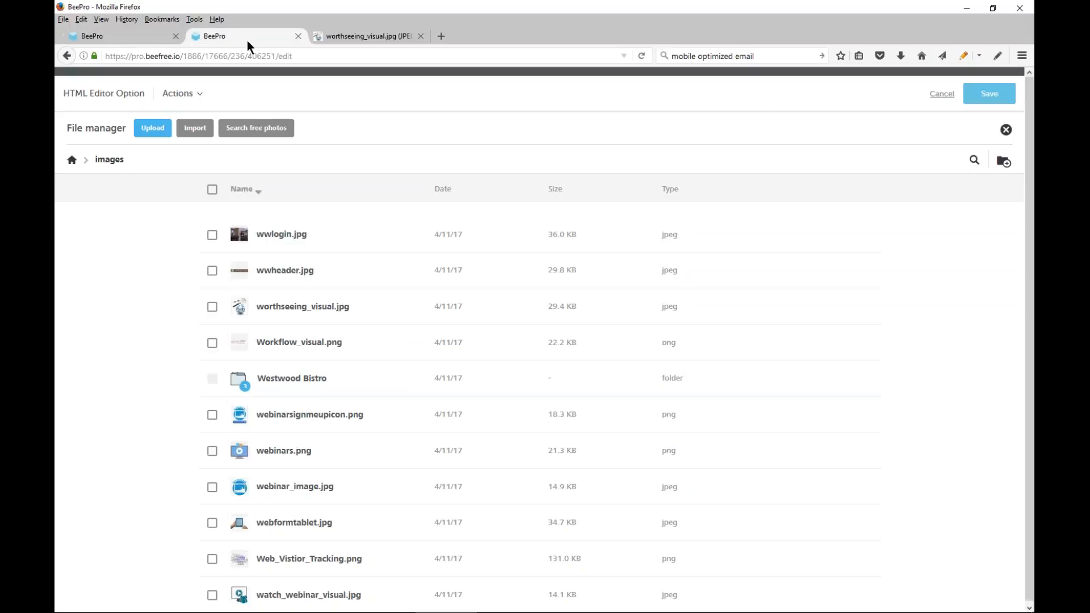
# Leave the message without saving and reopen HTML Editor Option for editing with its HTML image selected
pyautogui.click(941, 95)
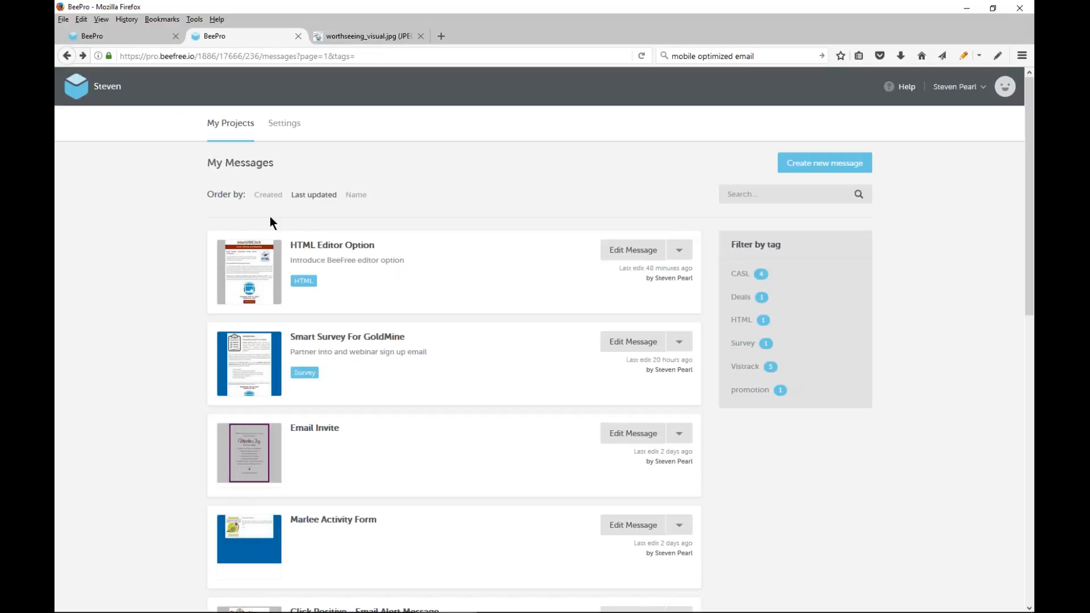
pyautogui.click(631, 251)
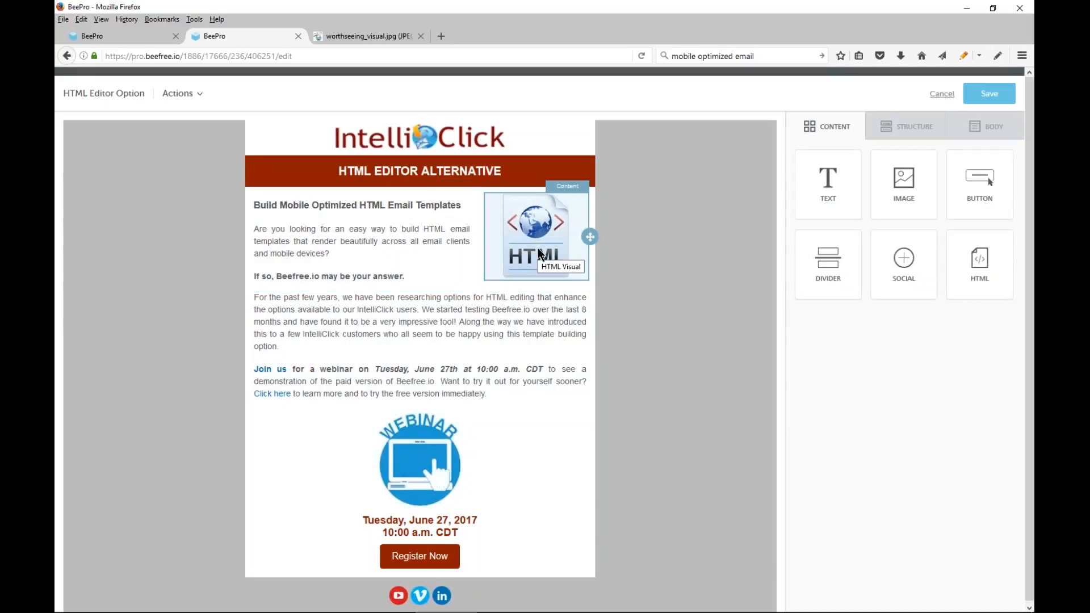
pyautogui.click(537, 248)
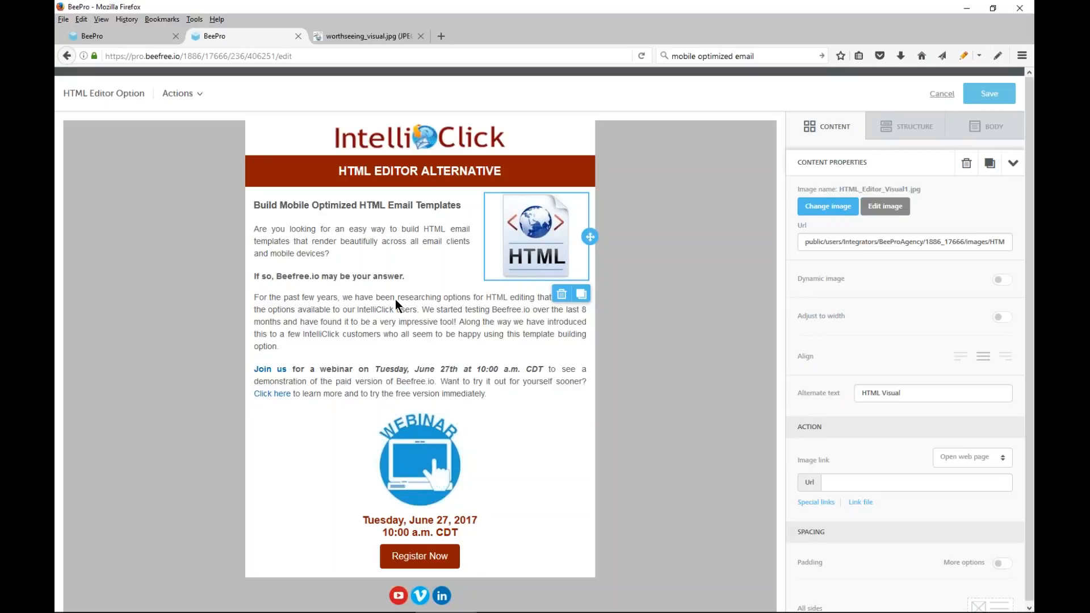
# Preview the HTML Editor Option message in its desktop layout
pyautogui.click(179, 93)
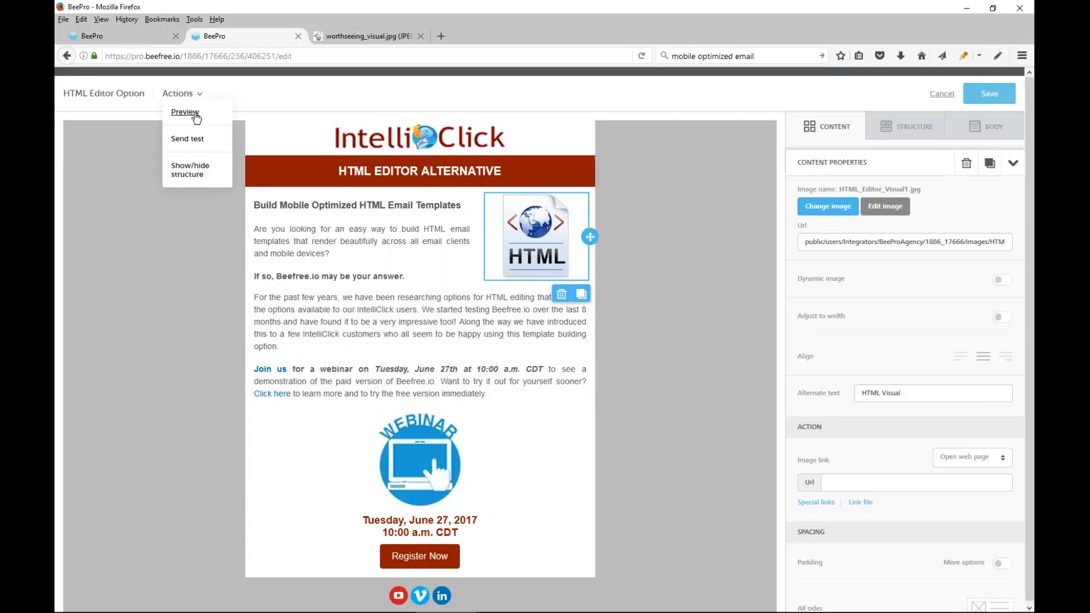
pyautogui.click(186, 112)
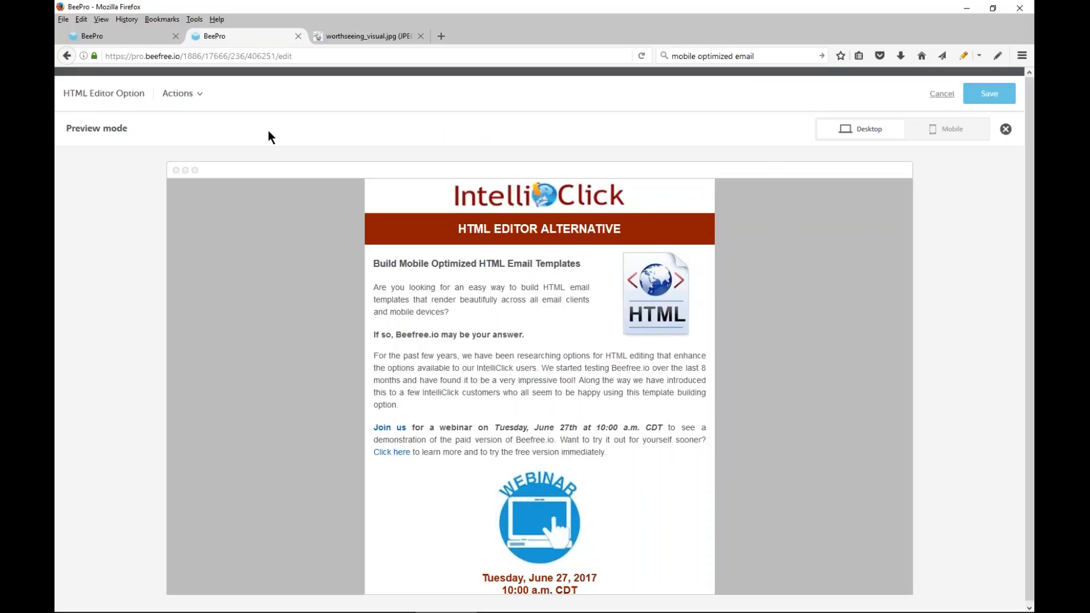
pyautogui.scroll(-3, 662, 245)
pyautogui.scroll(3, 662, 245)
# Switch the preview to the mobile layout and examine the whole message from header to social icons
pyautogui.click(947, 129)
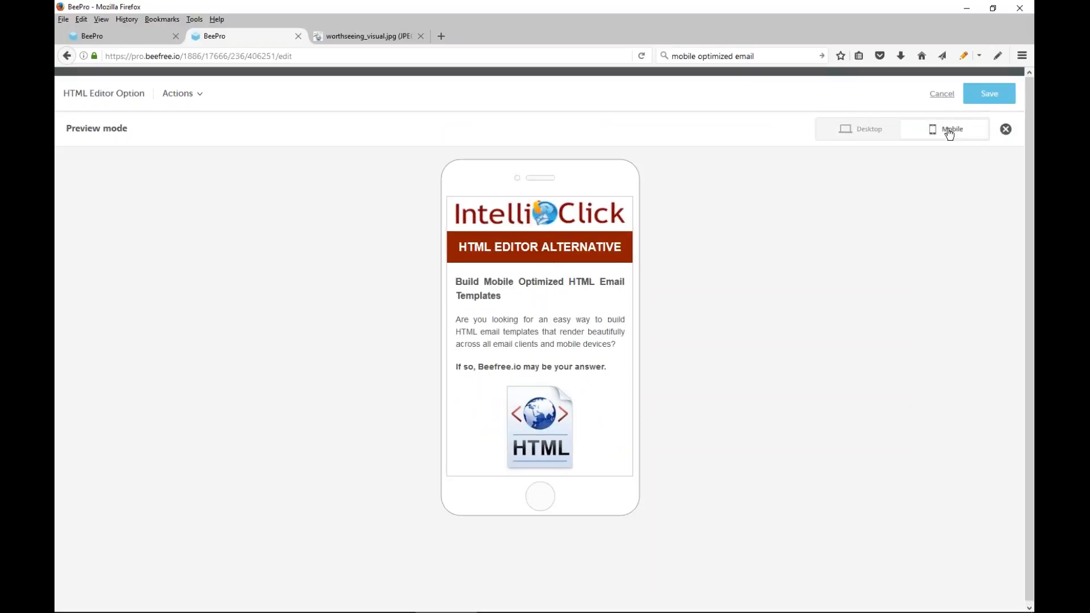
pyautogui.scroll(-1, 548, 245)
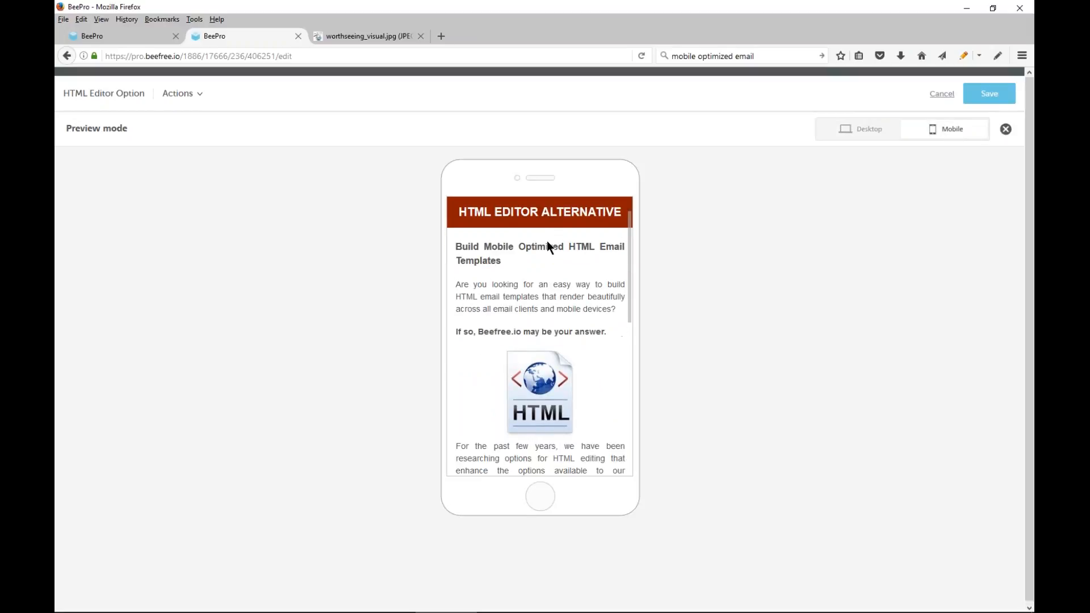
pyautogui.scroll(-1, 547, 246)
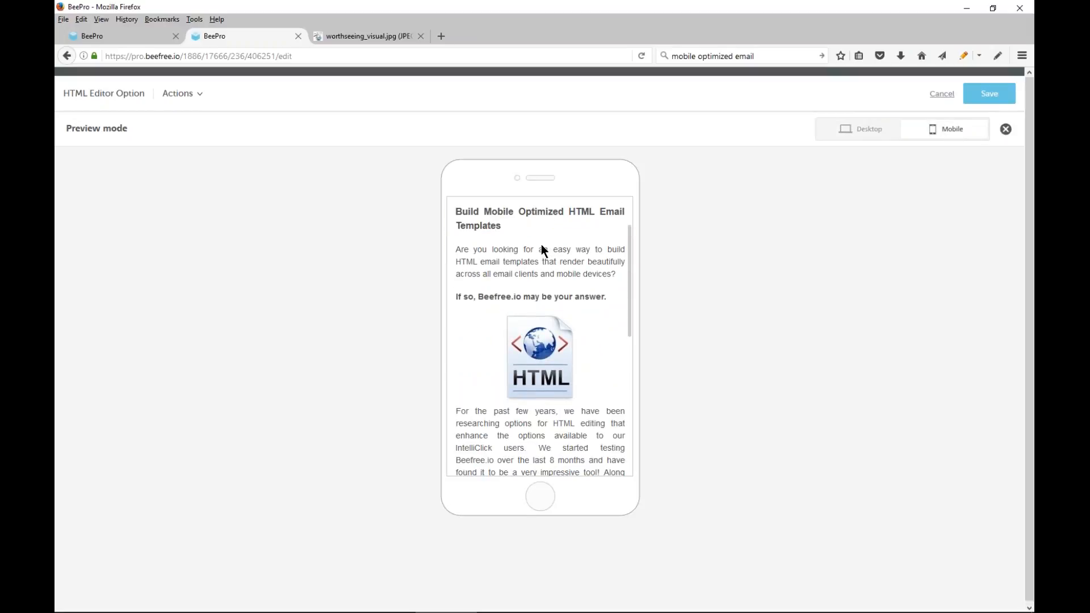
pyautogui.scroll(-1, 541, 250)
pyautogui.scroll(-4, 541, 244)
pyautogui.scroll(4, 540, 244)
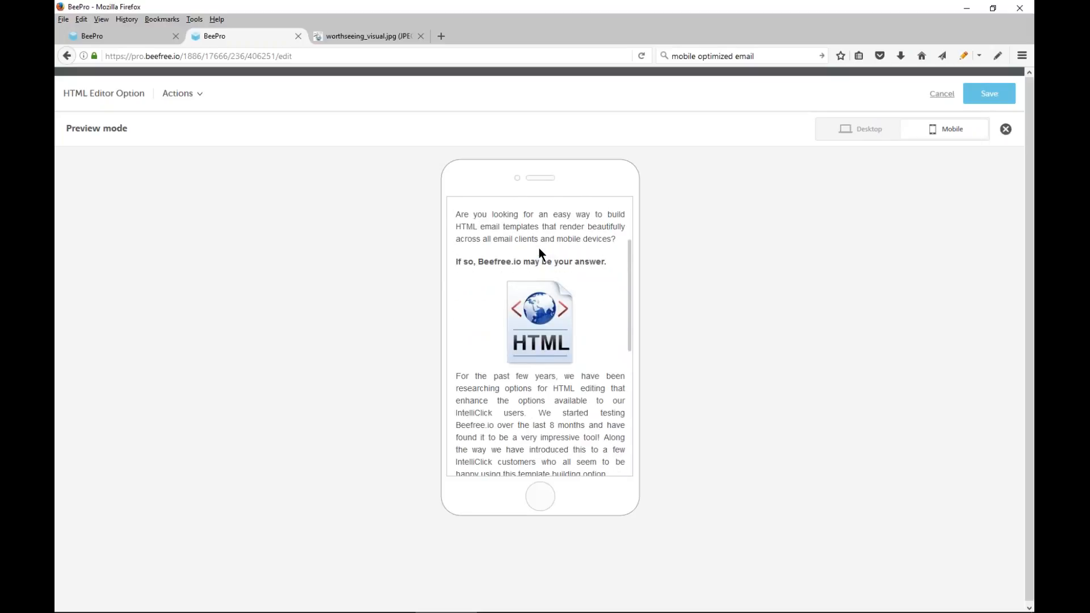
pyautogui.scroll(-8, 539, 249)
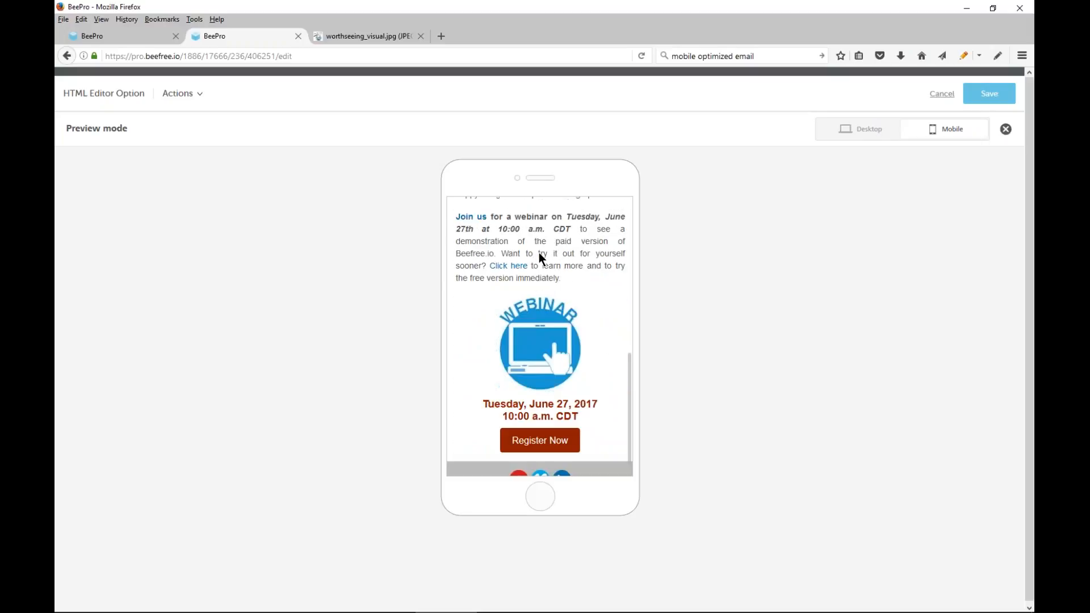
pyautogui.scroll(-1, 541, 254)
pyautogui.scroll(3, 539, 253)
pyautogui.scroll(8, 535, 252)
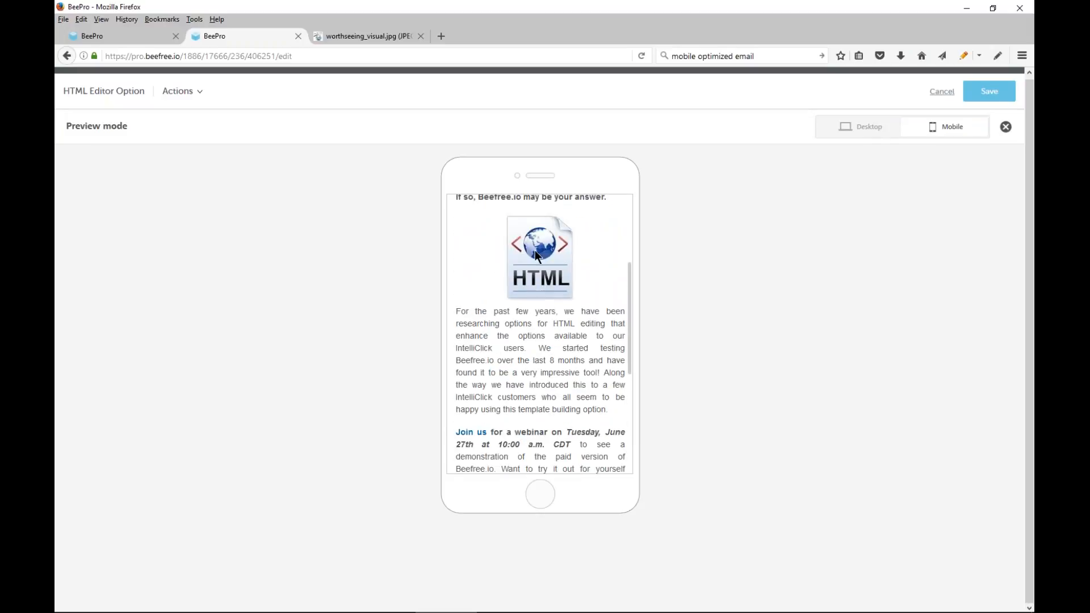
# Exit the previewed message without saving and reopen HTML Editor Option from the message list
pyautogui.click(946, 96)
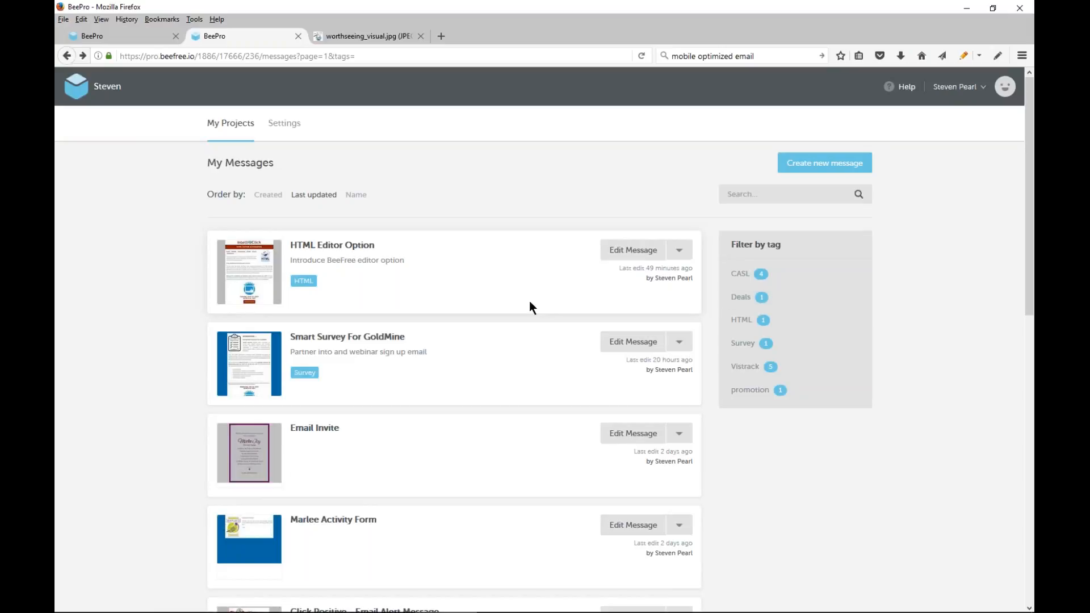
pyautogui.click(630, 250)
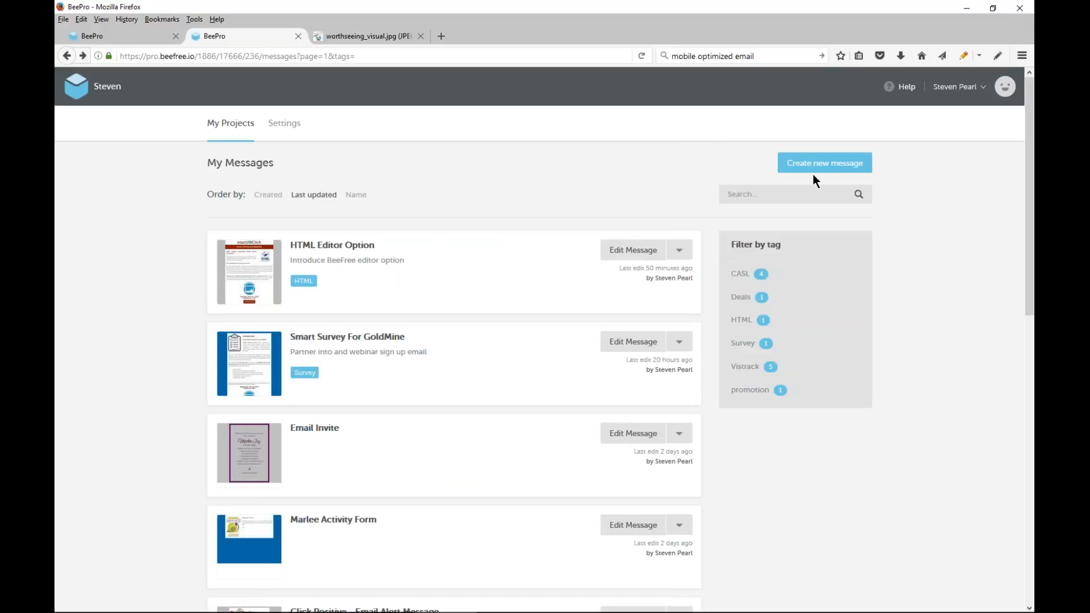
# Start a new message named "Sample For Demo" and tag it HTML
pyautogui.click(827, 166)
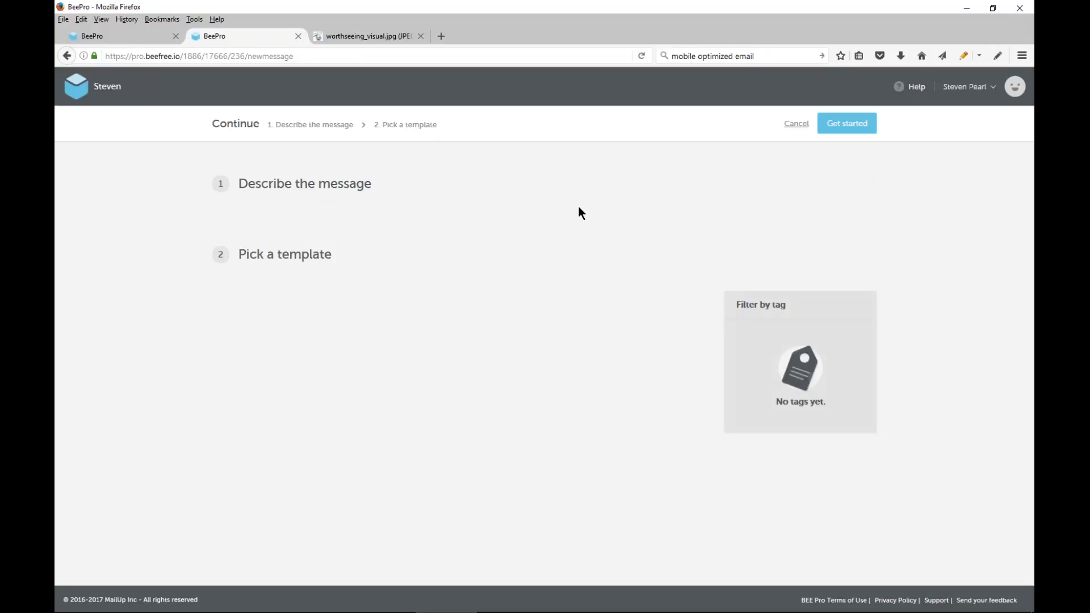
pyautogui.click(318, 240)
pyautogui.write('Sample For Demo')
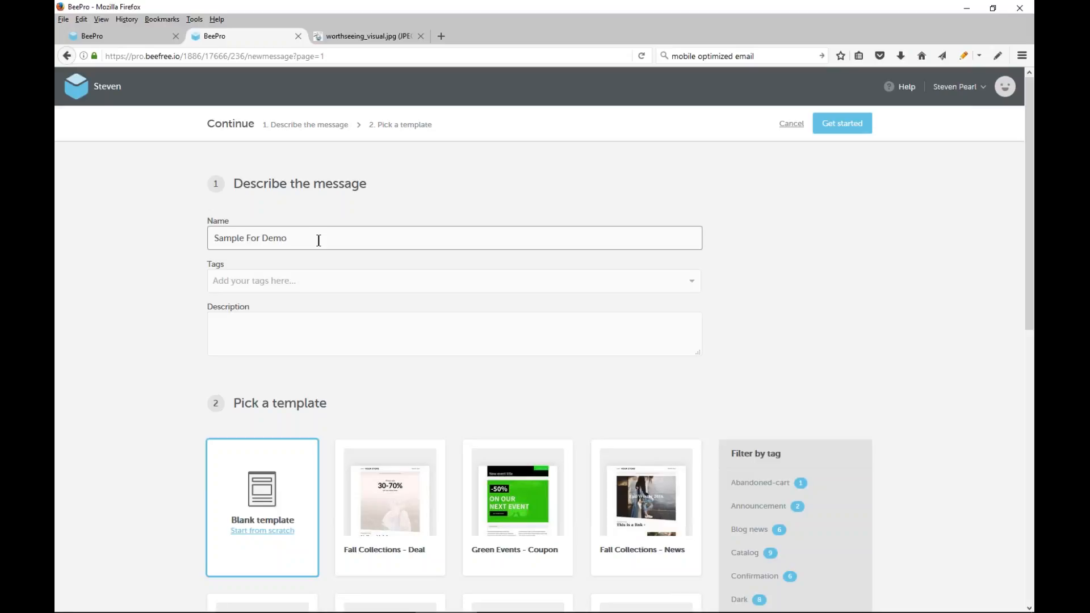
pyautogui.click(322, 291)
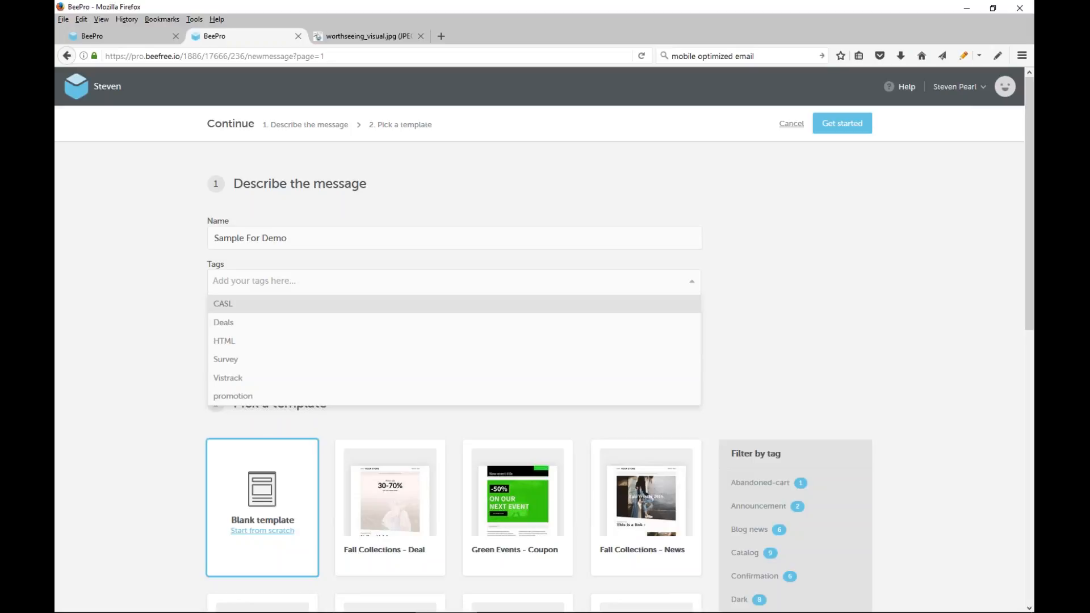
pyautogui.click(295, 340)
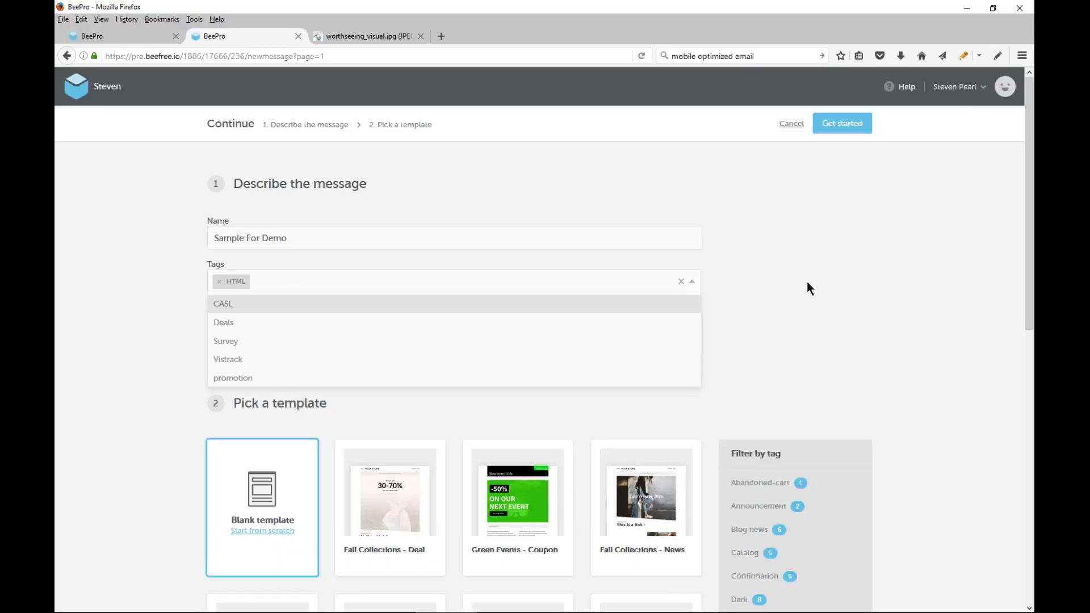
# Browse the available templates and filter them by the Newsletter tag
pyautogui.scroll(-5, 809, 288)
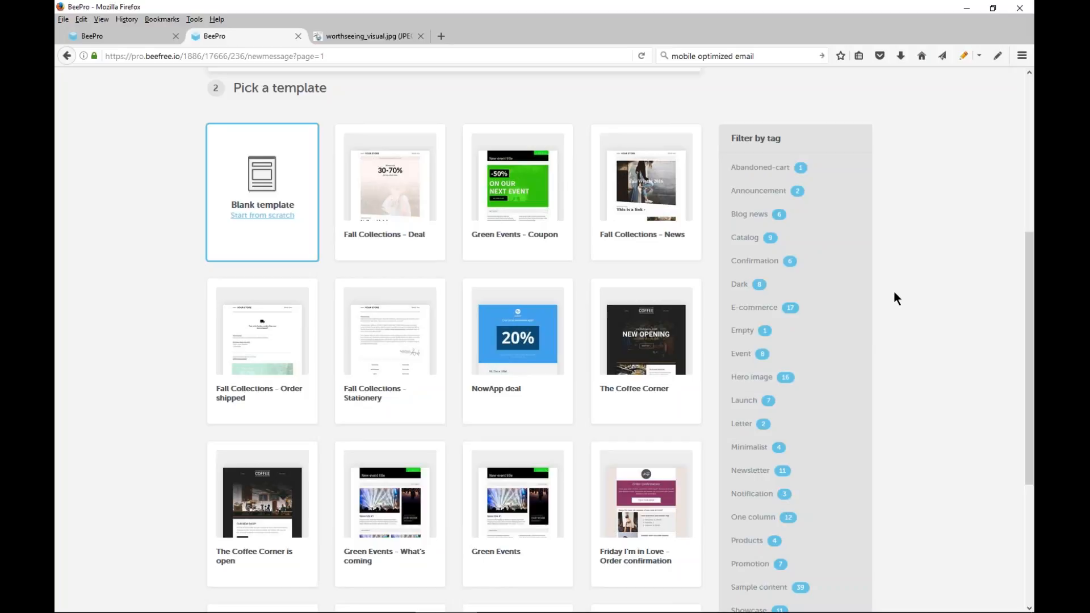
pyautogui.scroll(-1, 903, 288)
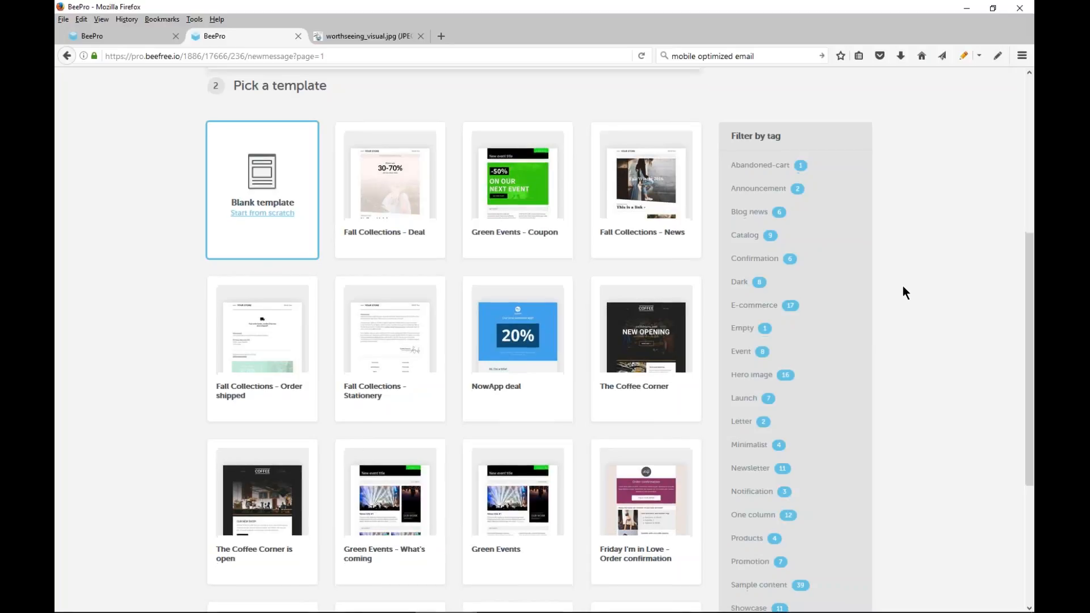
pyautogui.scroll(-3, 903, 286)
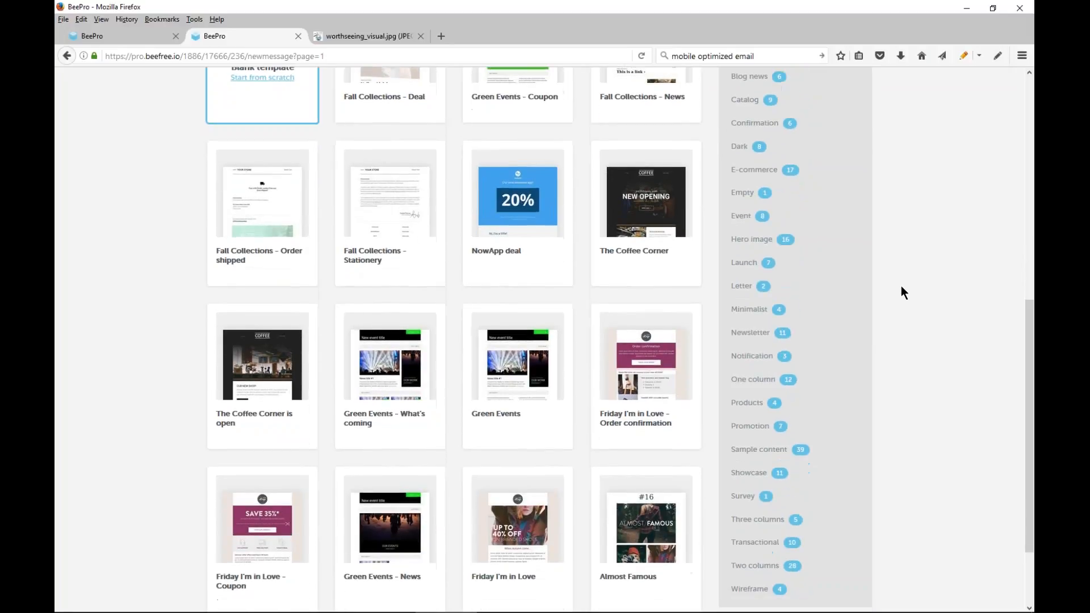
pyautogui.scroll(-1, 903, 292)
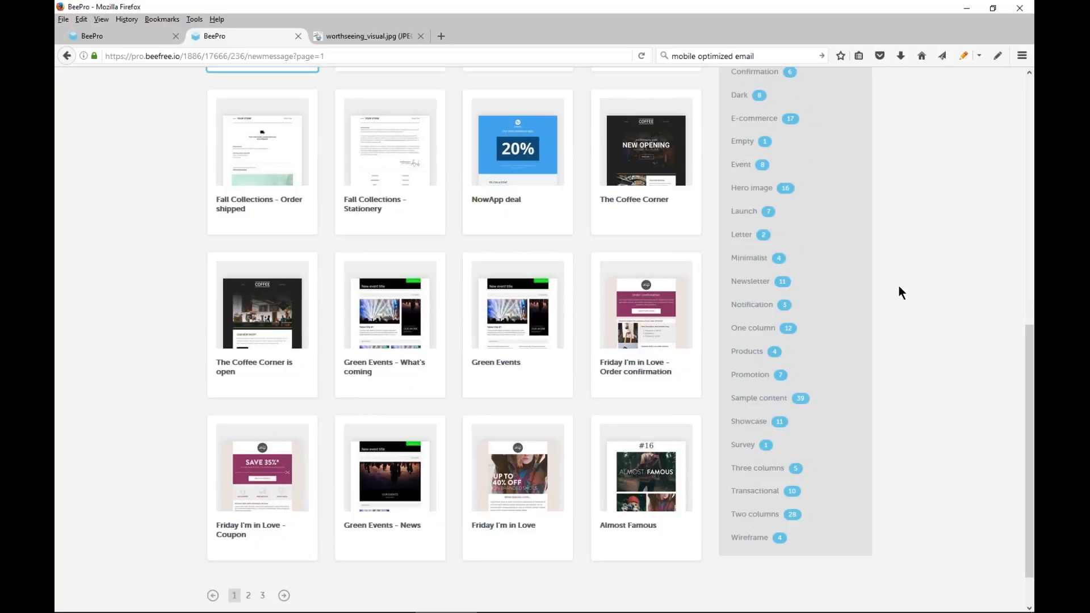
pyautogui.click(737, 282)
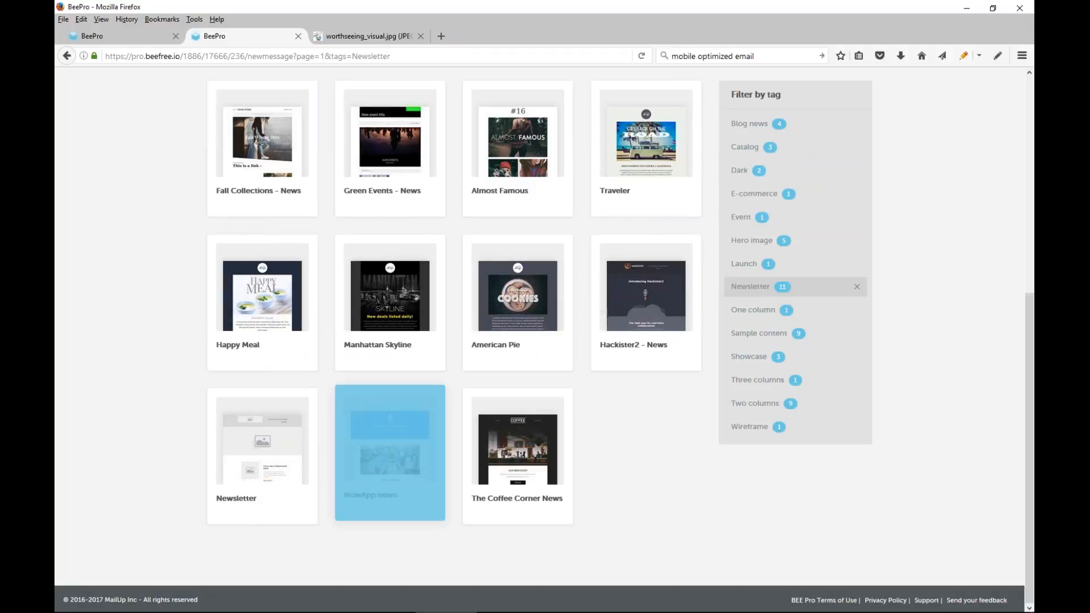
# Go back to the section that describes the new message, above the filtered templates
pyautogui.scroll(5, 632, 450)
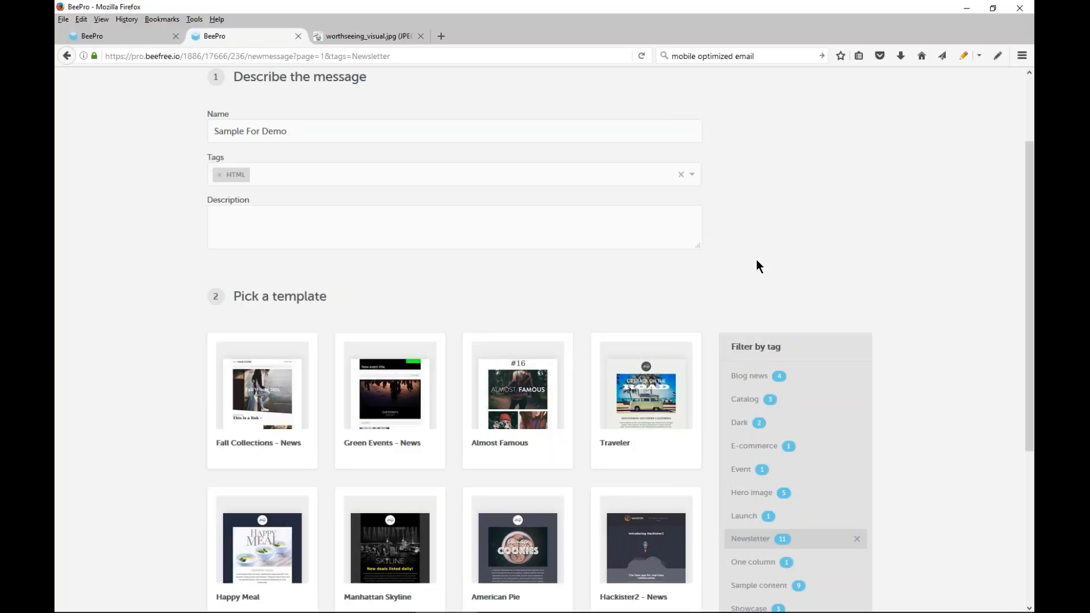
pyautogui.scroll(1, 756, 256)
pyautogui.scroll(1, 752, 260)
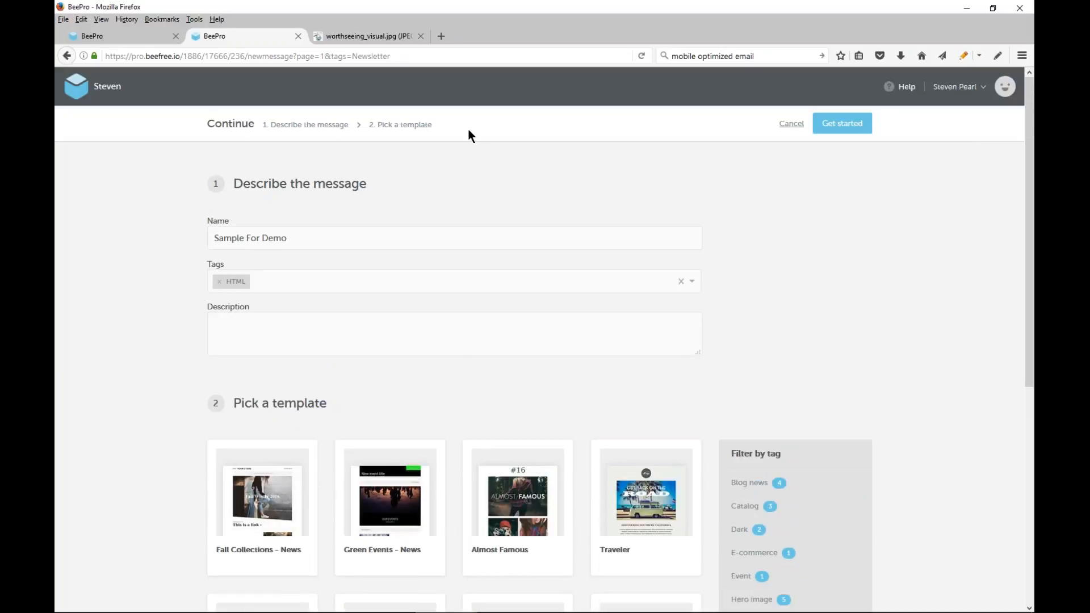
pyautogui.click(306, 128)
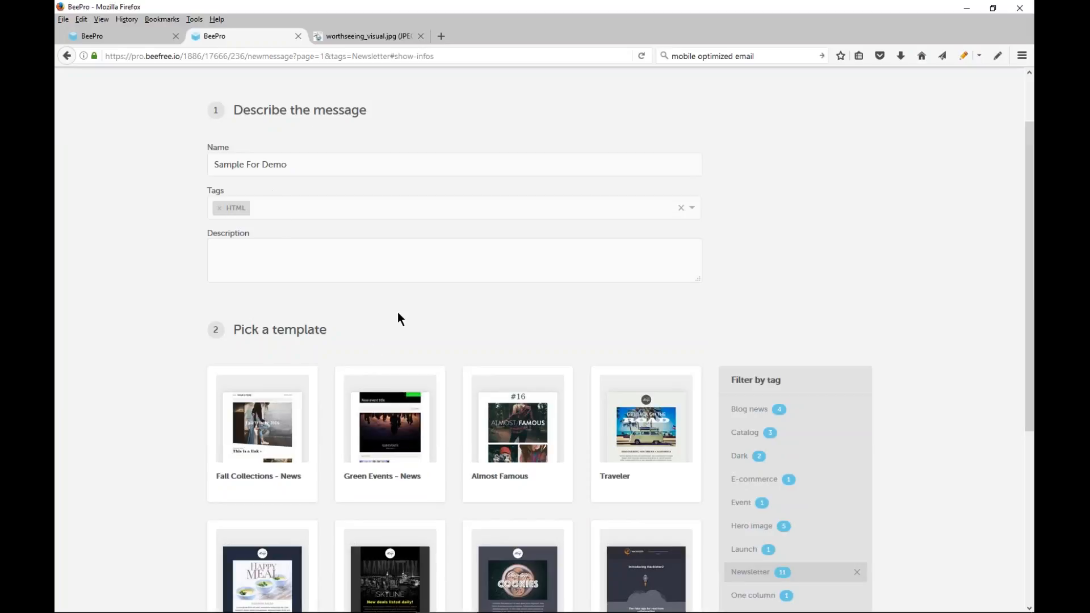
# Cancel the new message setup without choosing a template and return to the message list
pyautogui.scroll(-1, 397, 312)
pyautogui.scroll(3, 398, 297)
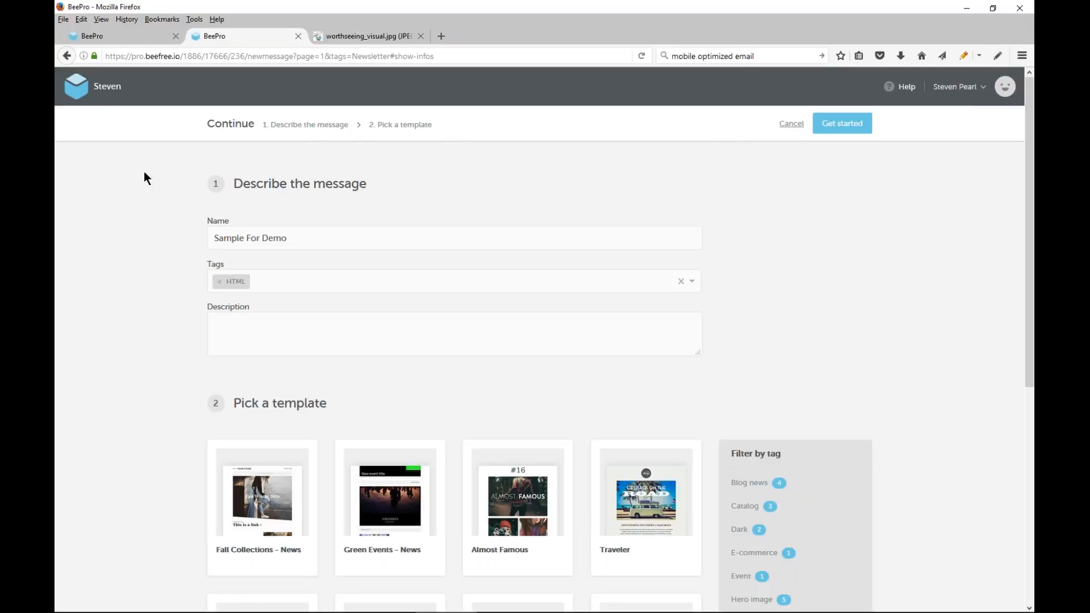
pyautogui.click(791, 124)
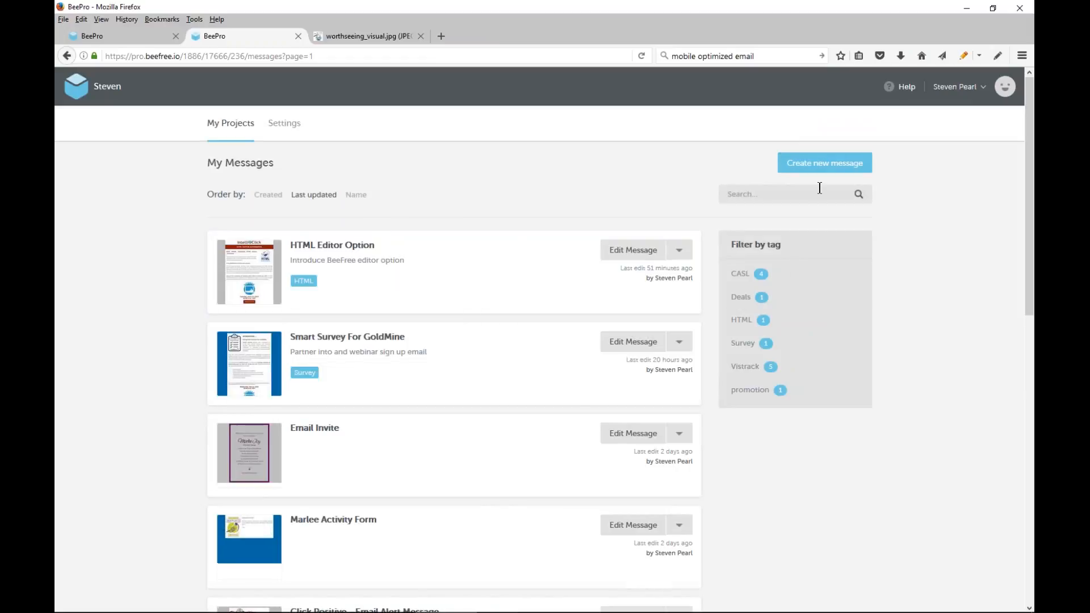
# Create a new message named "Sample For Demo" from the blank template and open it for editing
pyautogui.click(820, 168)
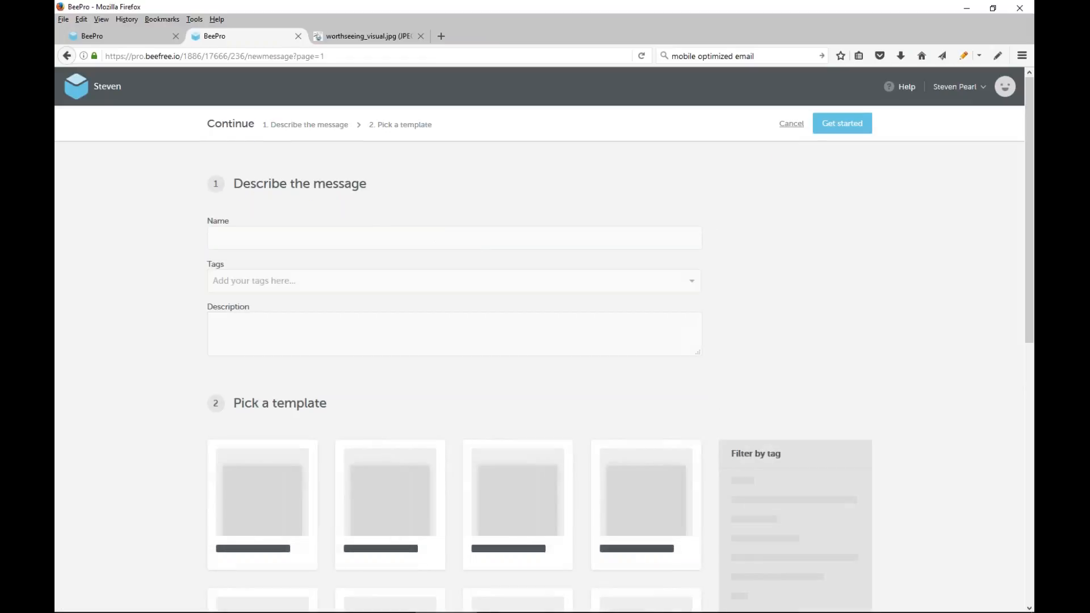
pyautogui.write('Samp')
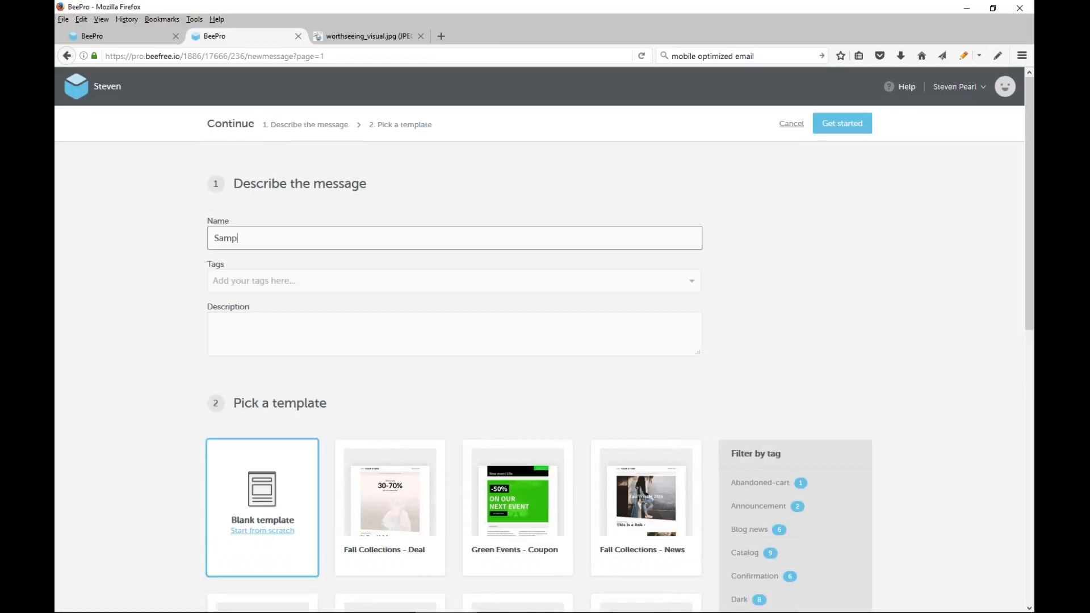
pyautogui.write('le For Demo')
pyautogui.click(270, 504)
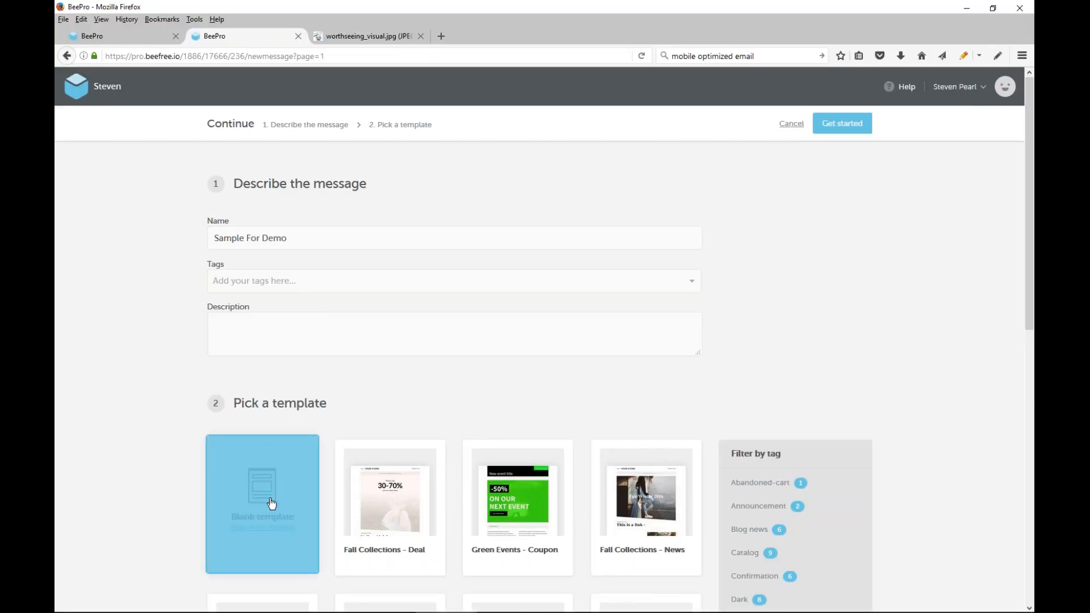
pyautogui.click(840, 125)
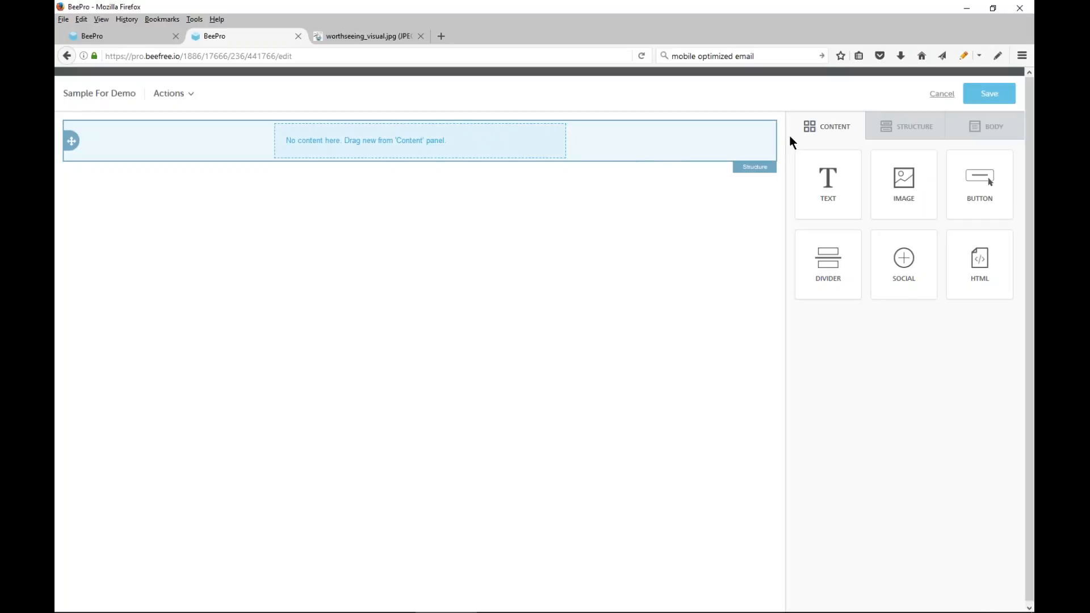
# Review the row structures, then place an image block in the empty row and browse for its file
pyautogui.click(915, 131)
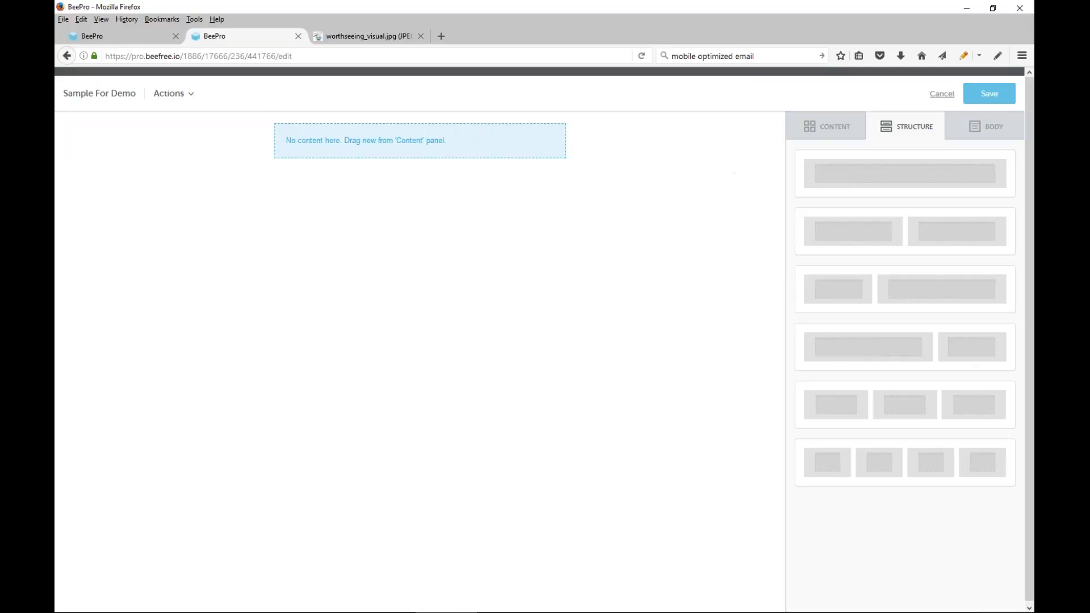
pyautogui.click(814, 130)
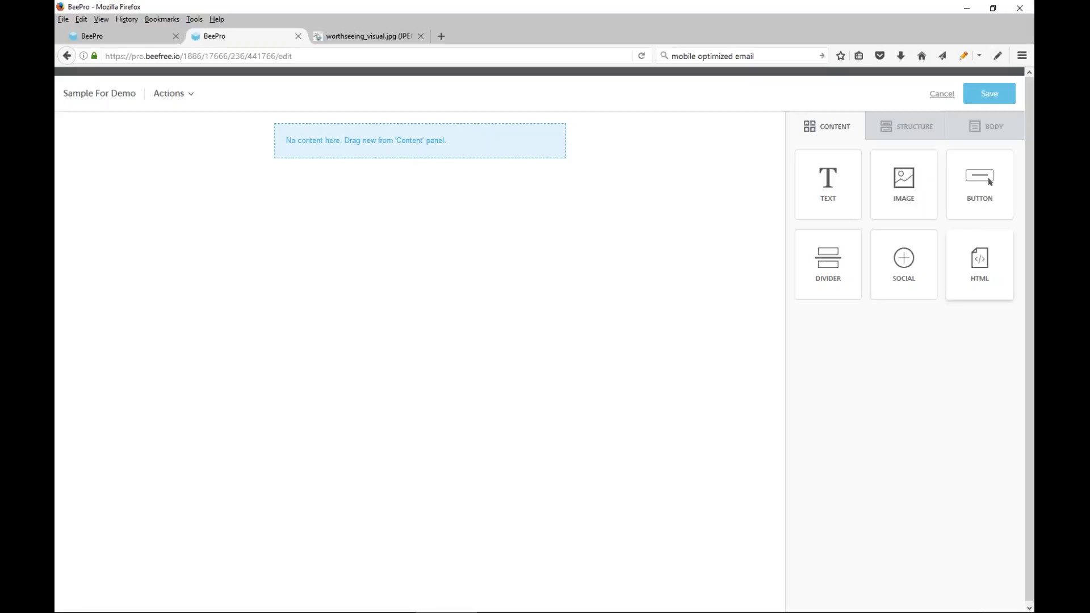
pyautogui.moveTo(904, 185); pyautogui.dragTo(444, 140)
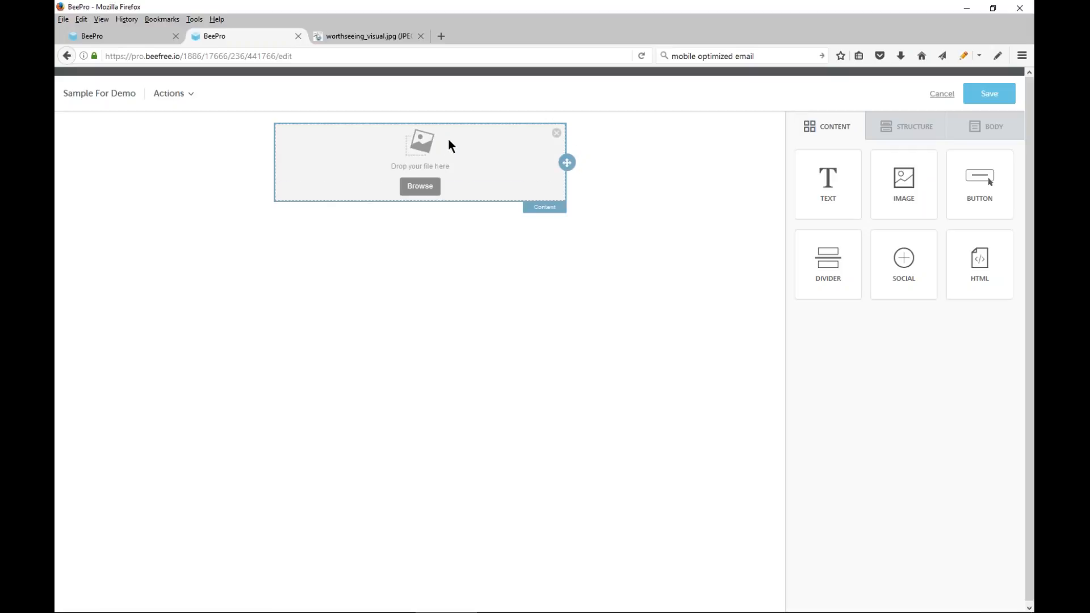
pyautogui.click(420, 187)
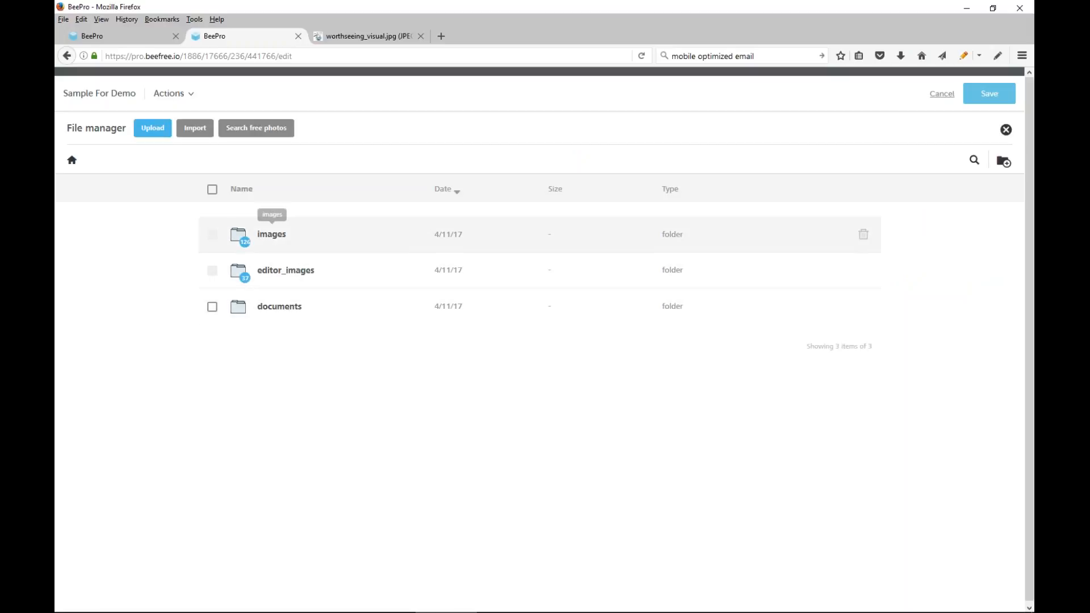
# Open the images folder in the file manager and check the free photo search without choosing a photo
pyautogui.click(271, 234)
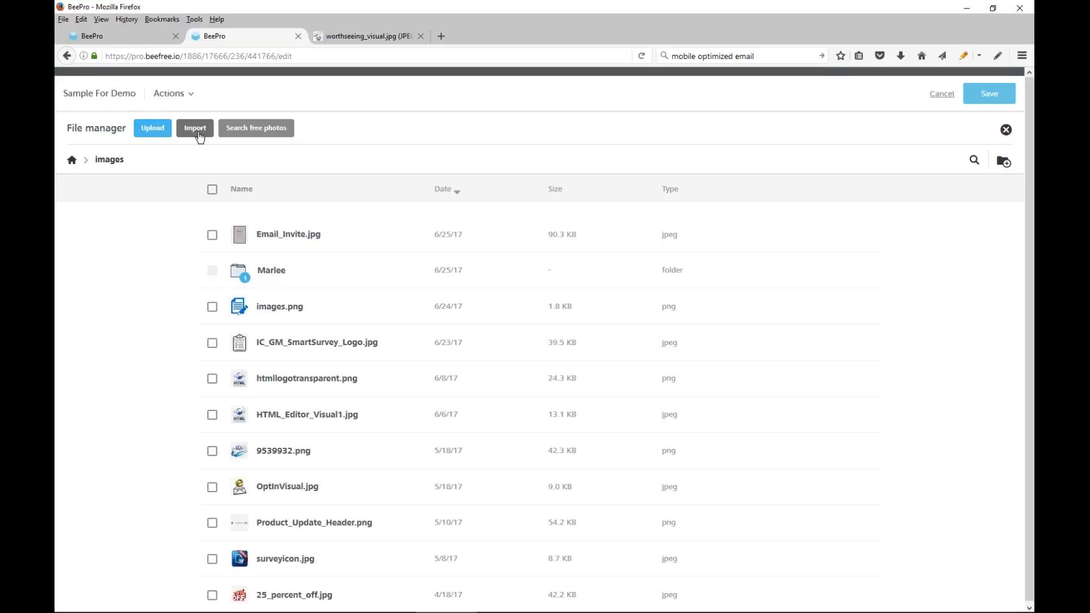
pyautogui.click(264, 135)
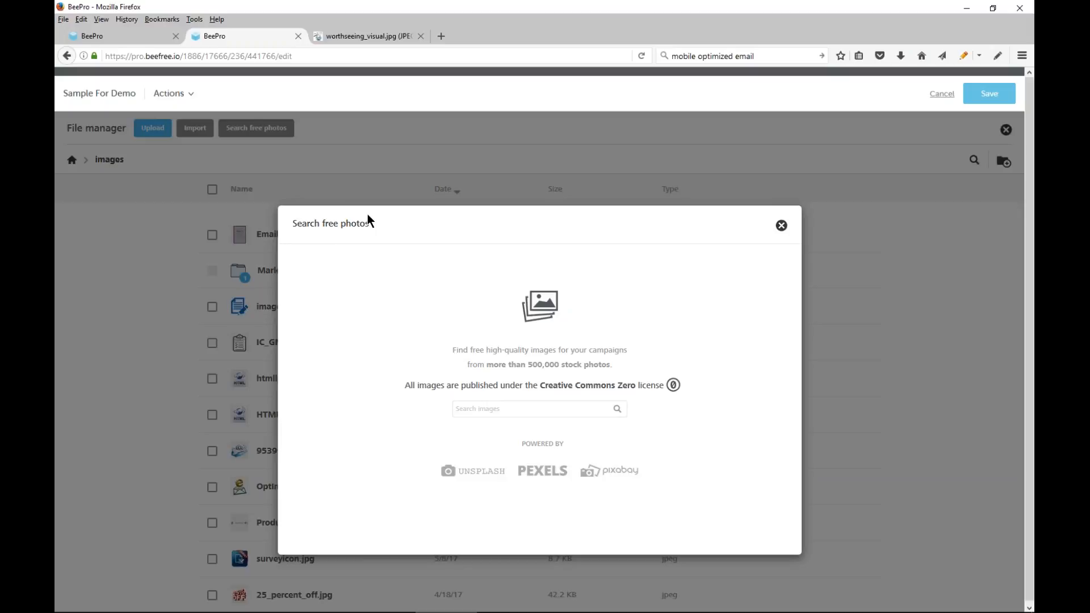
pyautogui.click(781, 226)
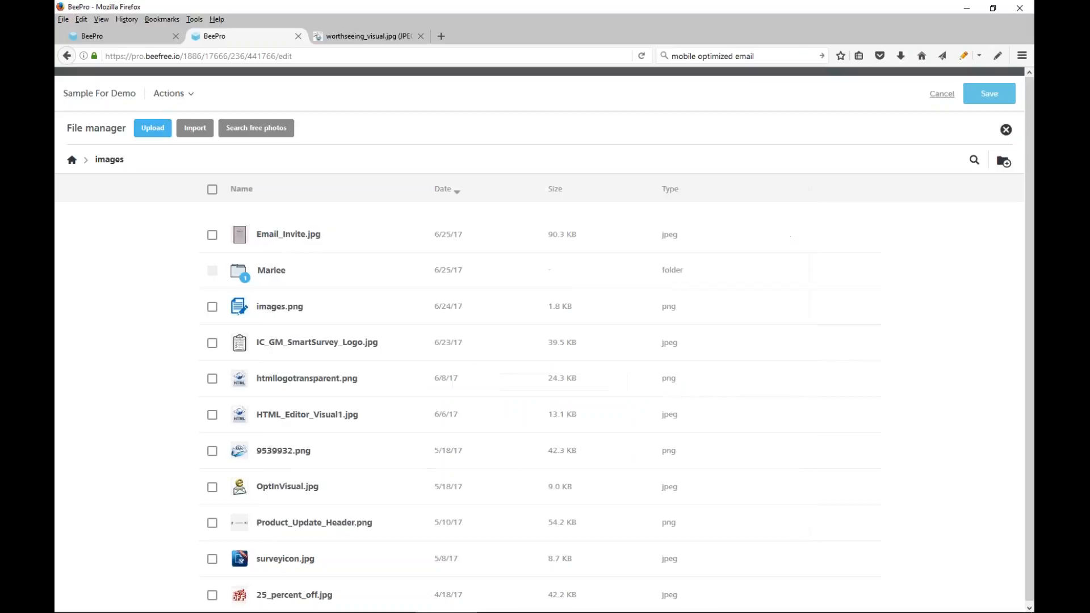
# Sort the images folder by name in ascending order and insert IC_Logo_Horiz_300.png into the image block
pyautogui.click(247, 193)
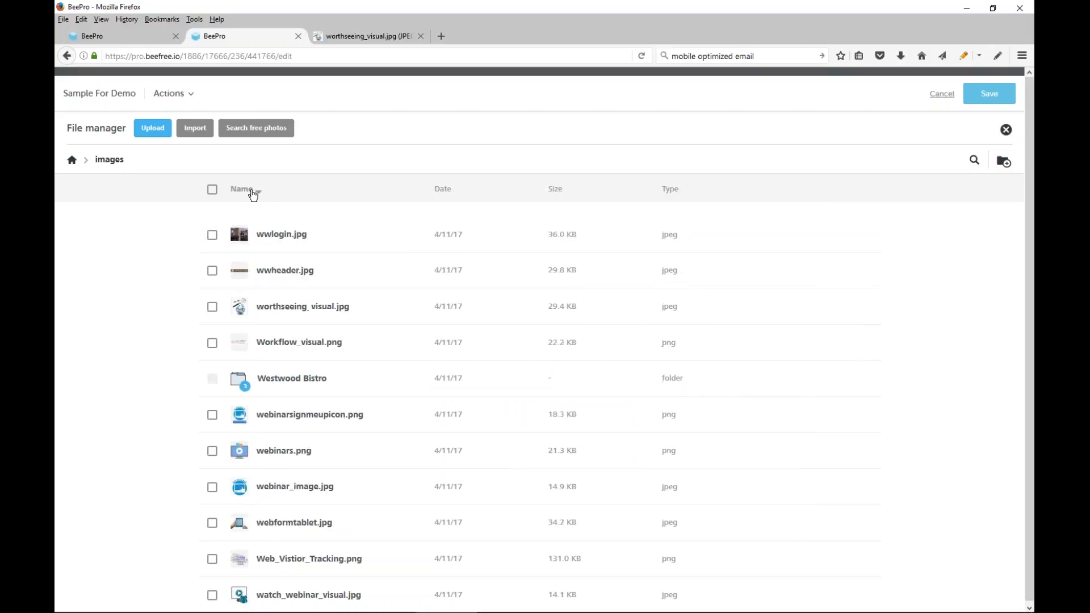
pyautogui.click(258, 193)
pyautogui.scroll(-2, 313, 249)
pyautogui.scroll(-15, 309, 277)
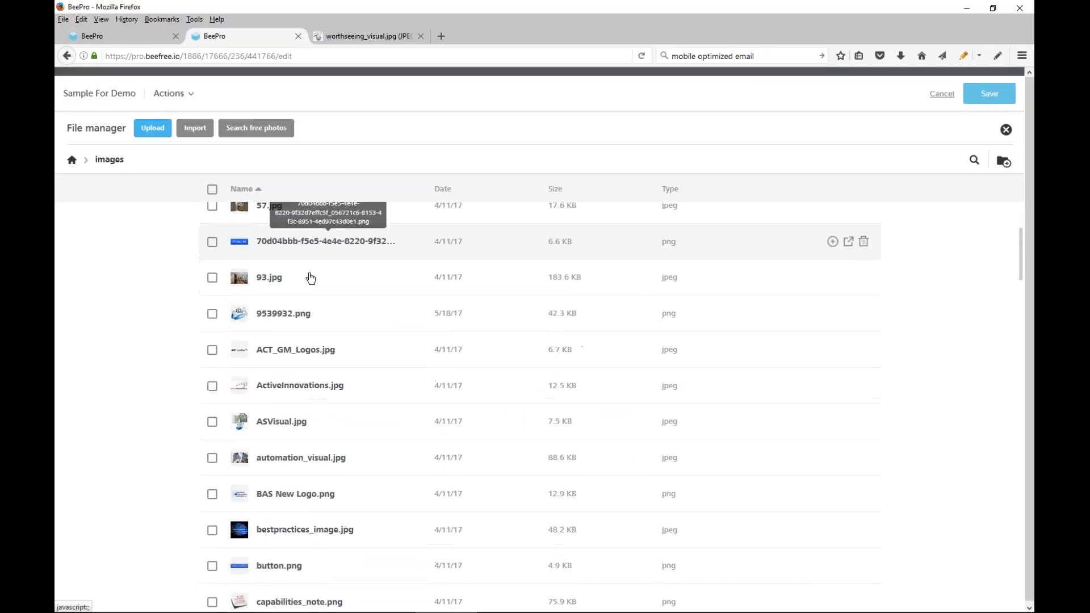
pyautogui.scroll(-10, 315, 280)
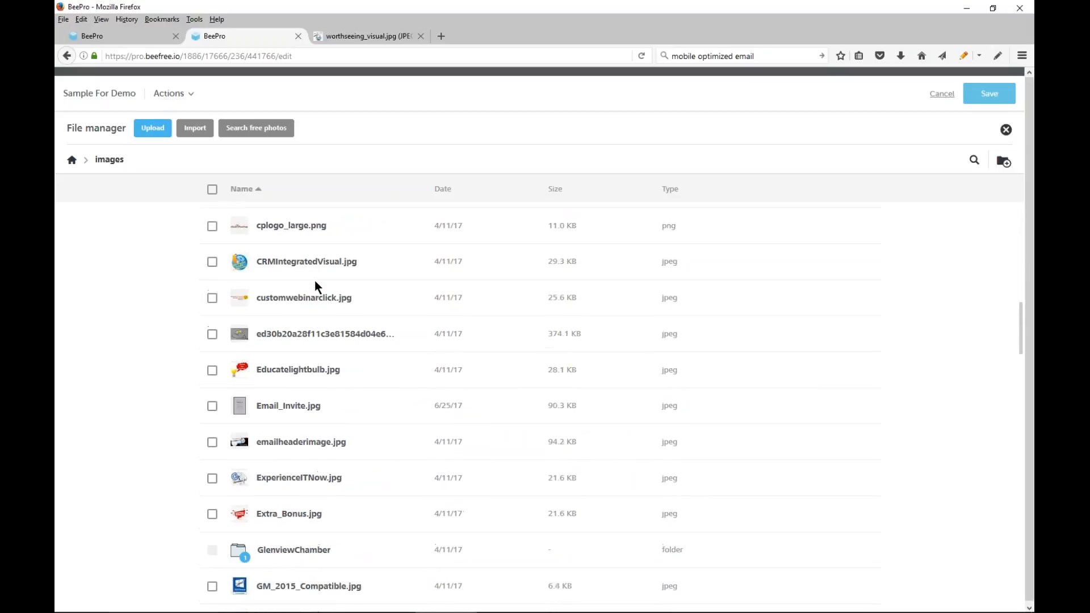
pyautogui.scroll(-7, 315, 281)
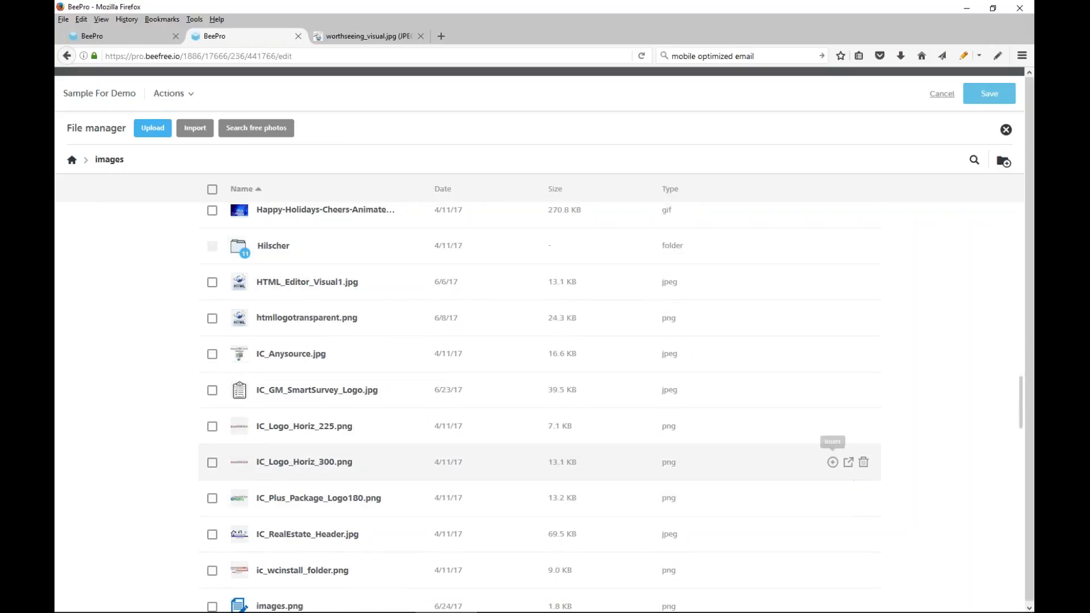
pyautogui.click(832, 461)
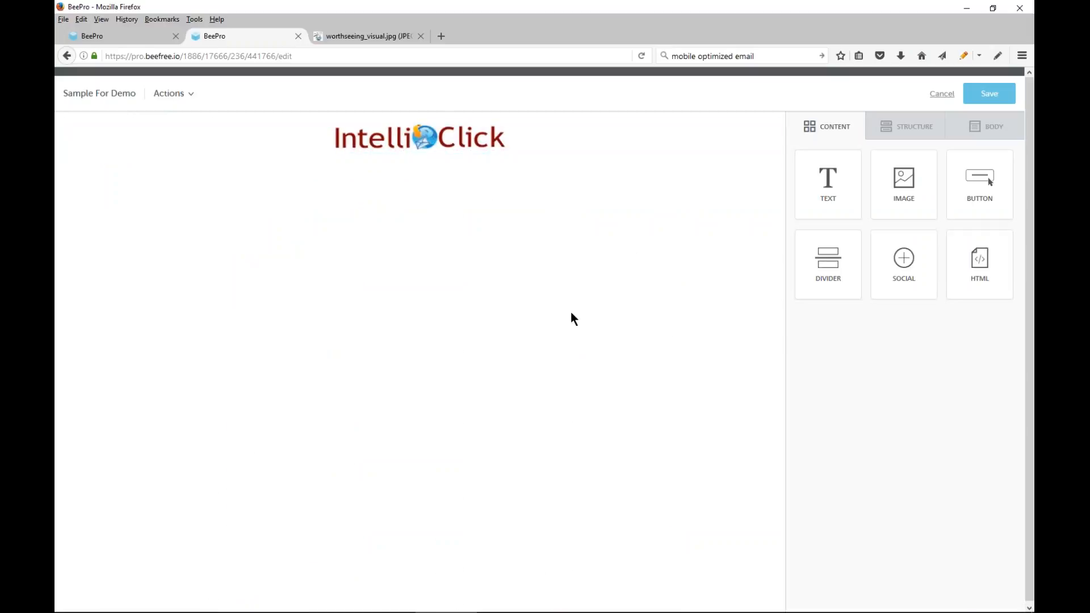
# Set the message body's content area width to 600
pyautogui.click(976, 129)
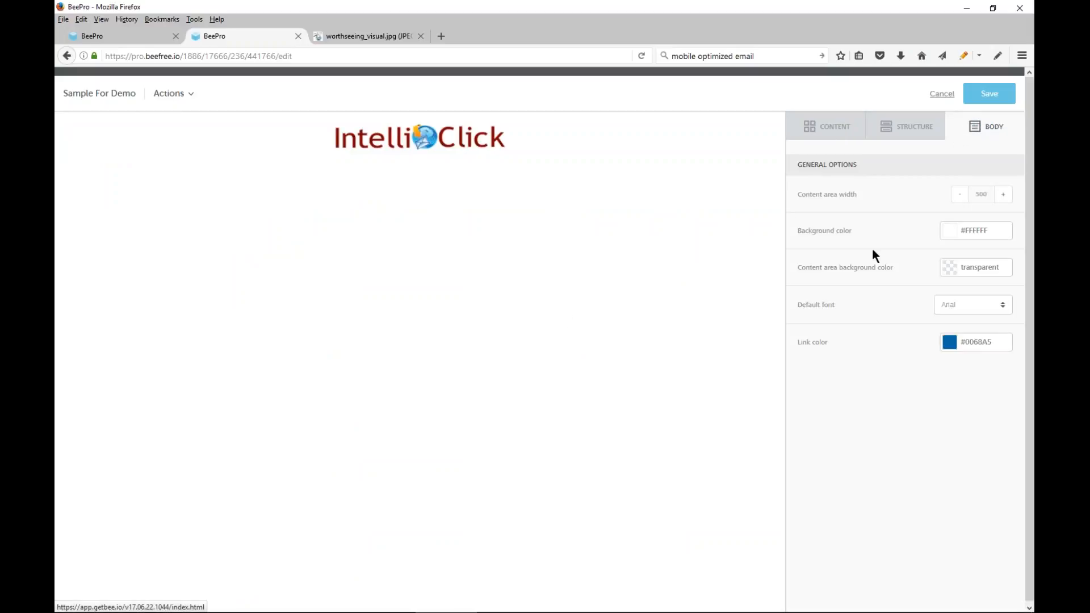
pyautogui.click(1007, 198)
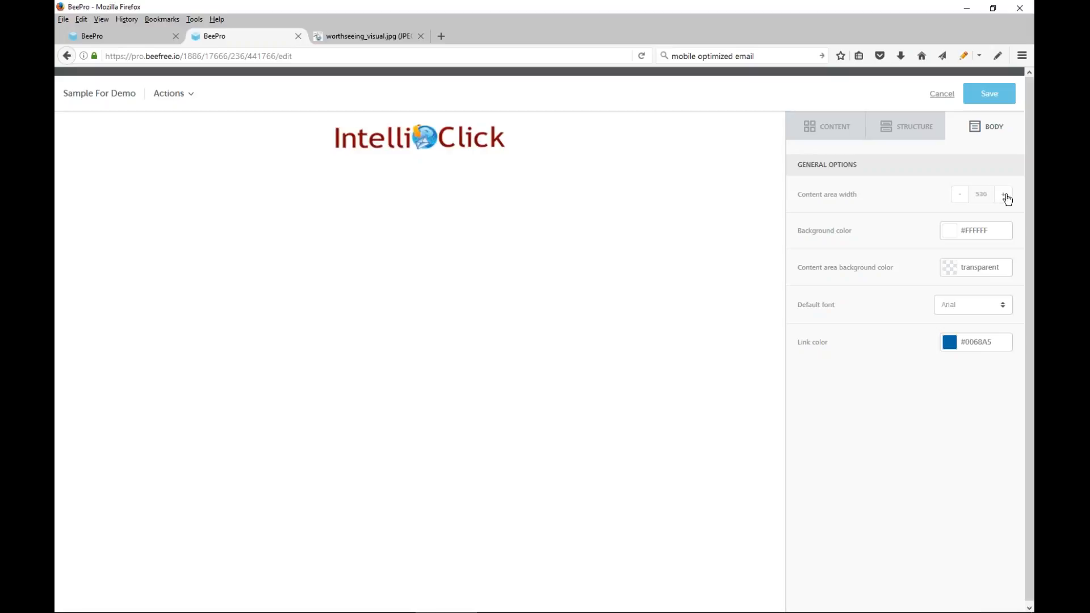
pyautogui.click(1007, 199)
pyautogui.click(1007, 198)
pyautogui.click(1007, 199)
pyautogui.click(1006, 199)
pyautogui.click(1007, 198)
pyautogui.click(1007, 198)
pyautogui.click(1007, 199)
pyautogui.click(1007, 199)
pyautogui.click(1007, 198)
pyautogui.click(1007, 198)
pyautogui.click(1006, 199)
# Set the body's background color to #BBBBBB and the content area background color to #FFFFFF
pyautogui.click(950, 232)
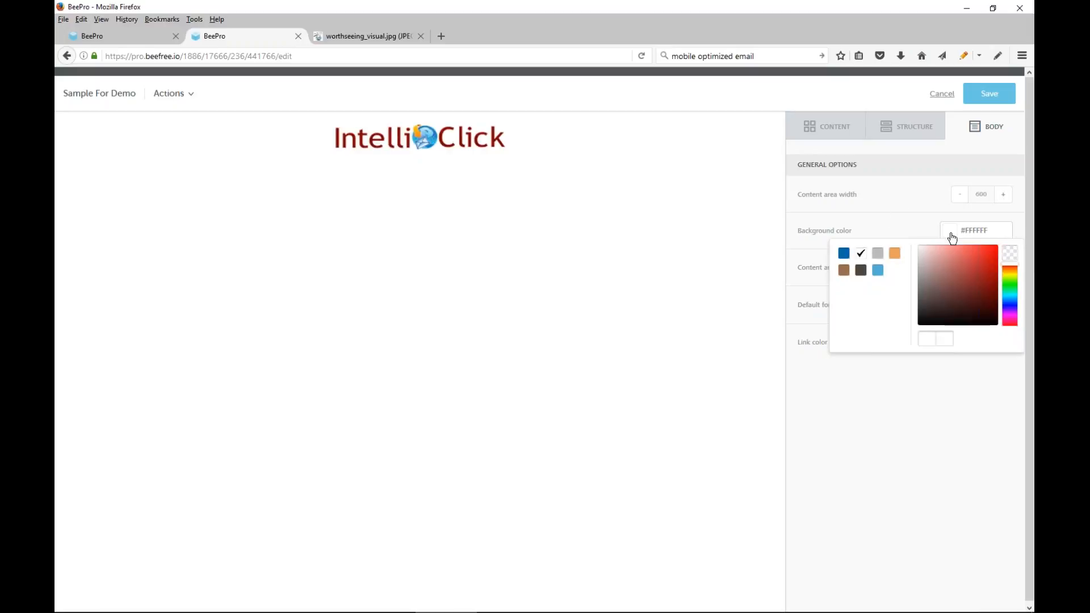
pyautogui.click(877, 256)
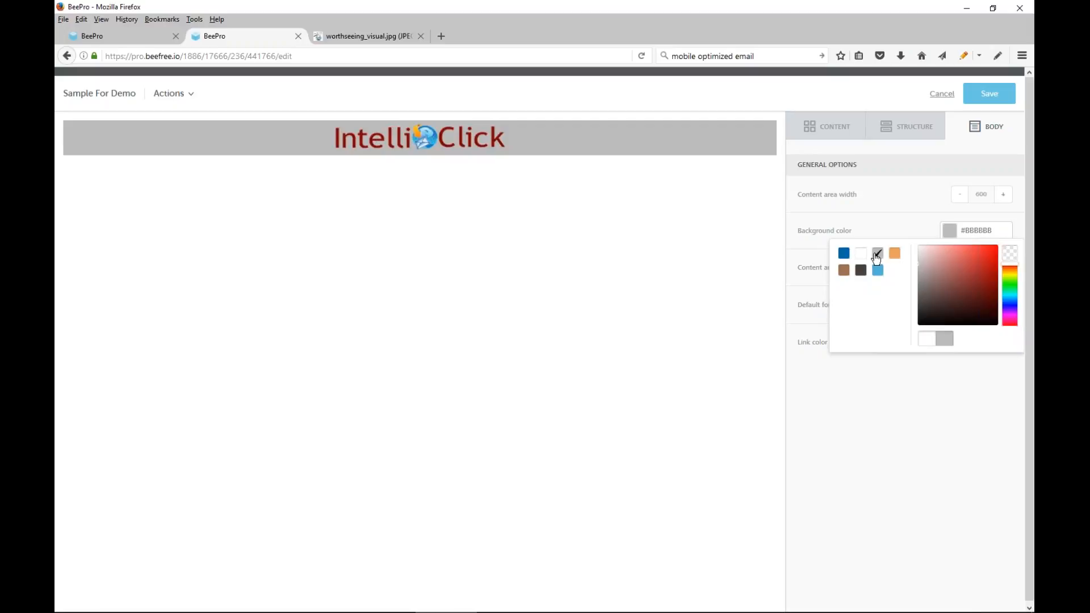
pyautogui.click(891, 226)
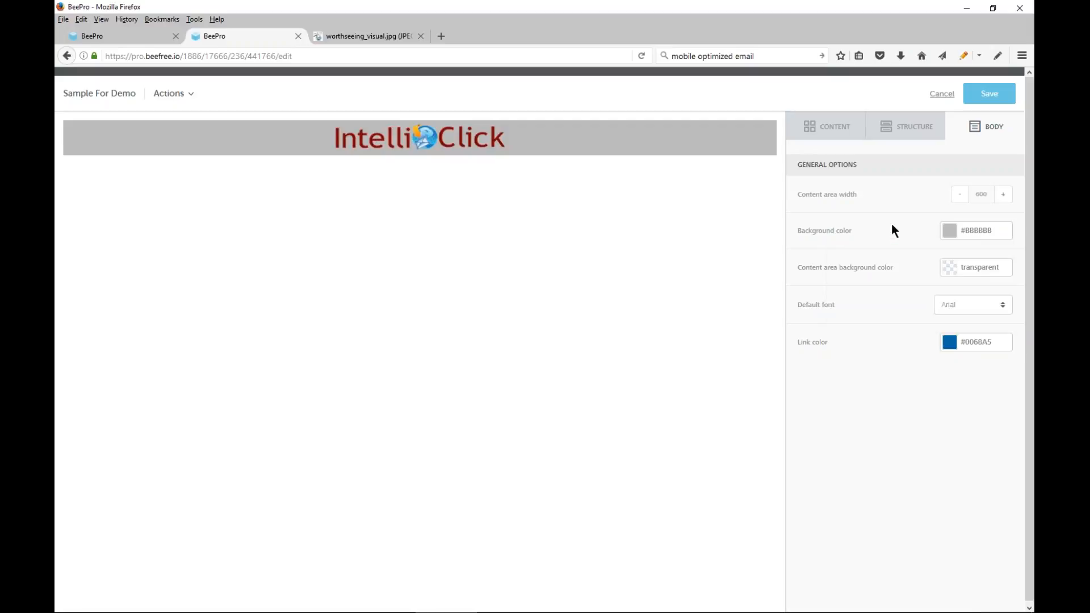
pyautogui.click(949, 275)
pyautogui.click(862, 292)
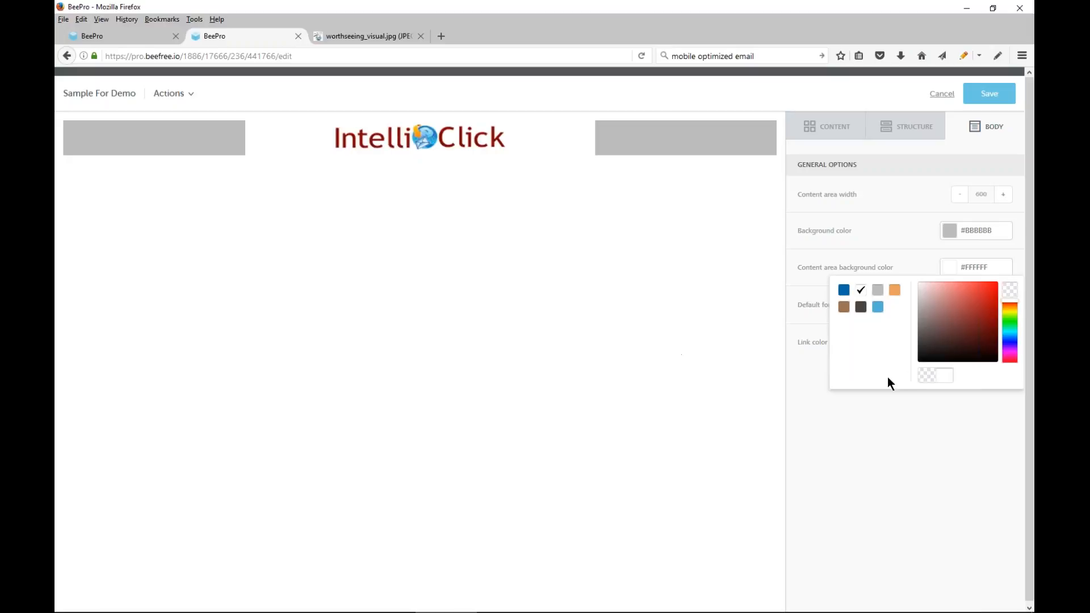
pyautogui.click(923, 487)
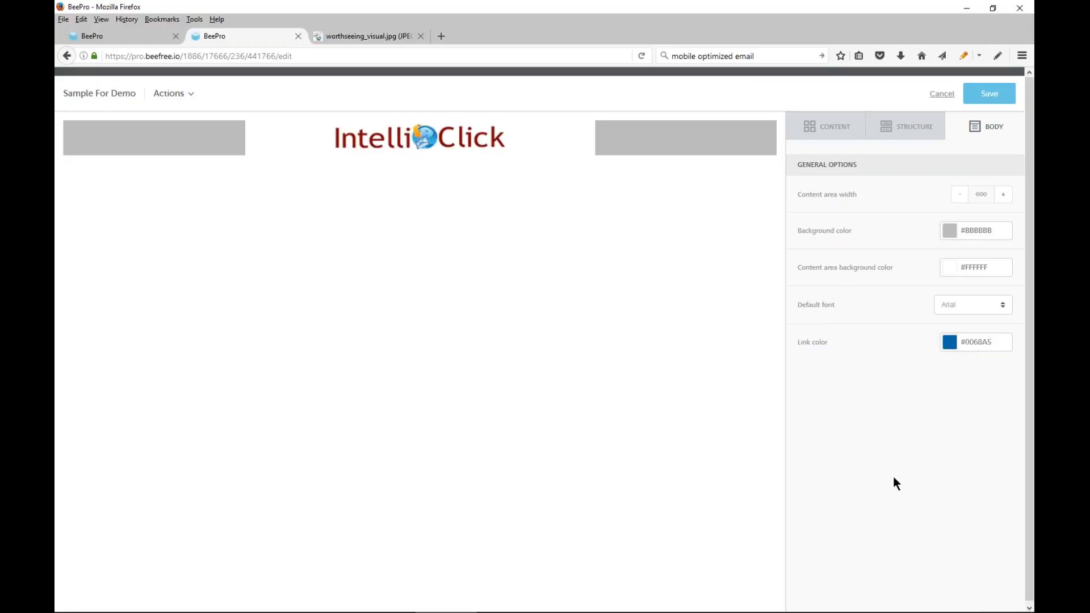
# Change the body's link color to the orange preset
pyautogui.click(950, 344)
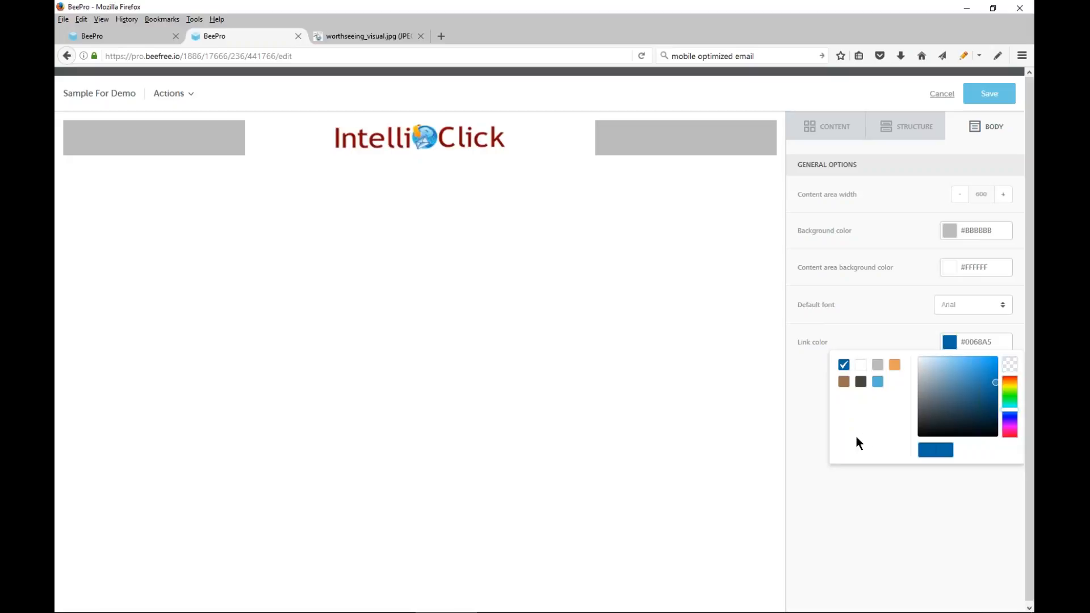
pyautogui.click(895, 367)
pyautogui.click(809, 451)
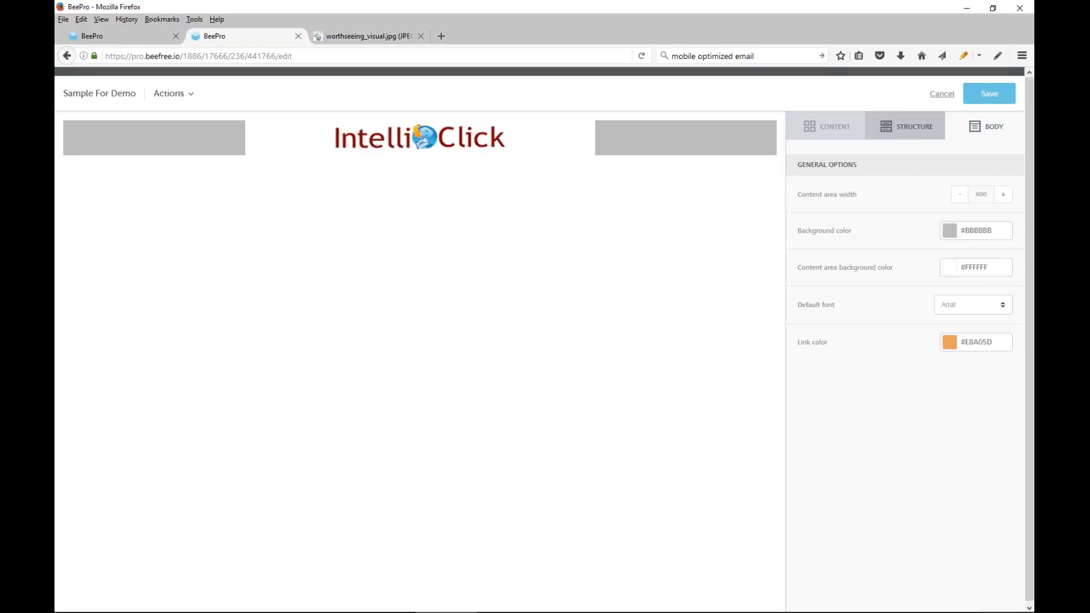
# Add a row with a wide left and narrow right column beneath the logo, and place a text block directly under the logo
pyautogui.click(909, 127)
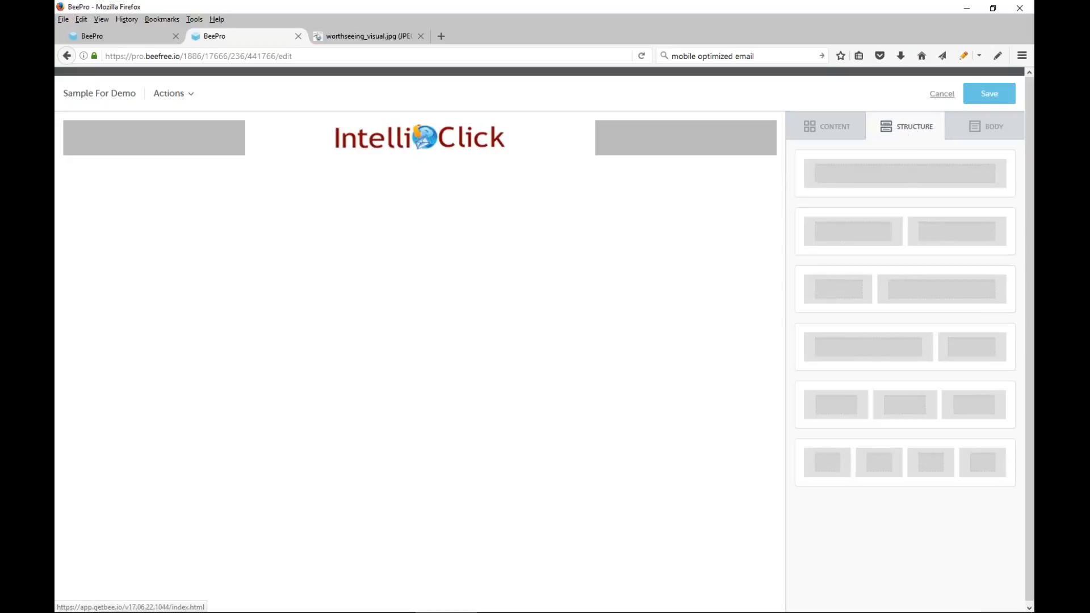
pyautogui.moveTo(863, 369); pyautogui.dragTo(397, 153)
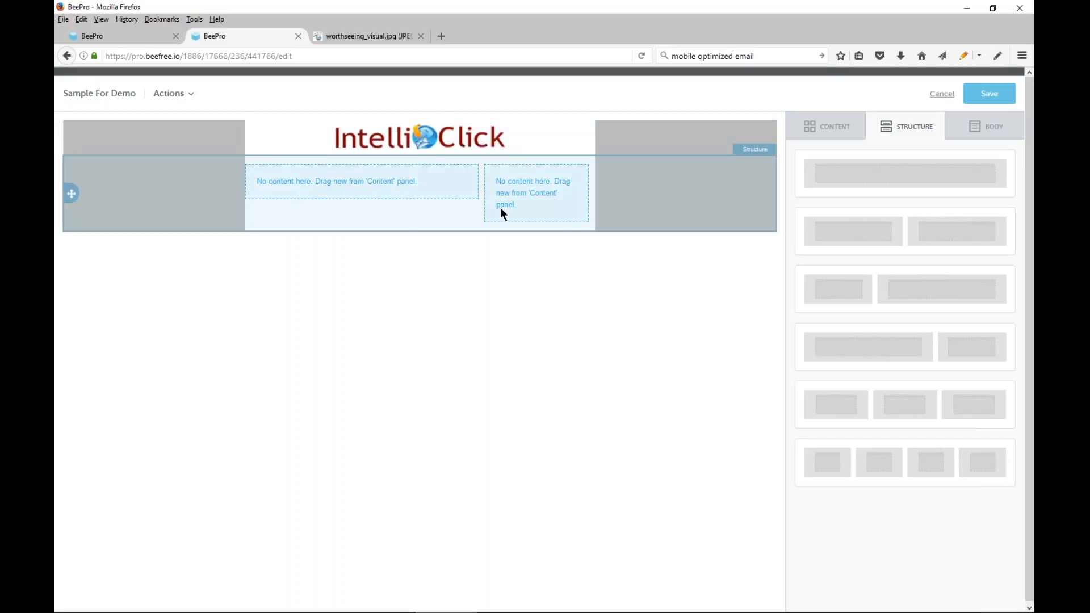
pyautogui.click(828, 135)
pyautogui.moveTo(827, 179); pyautogui.dragTo(433, 154)
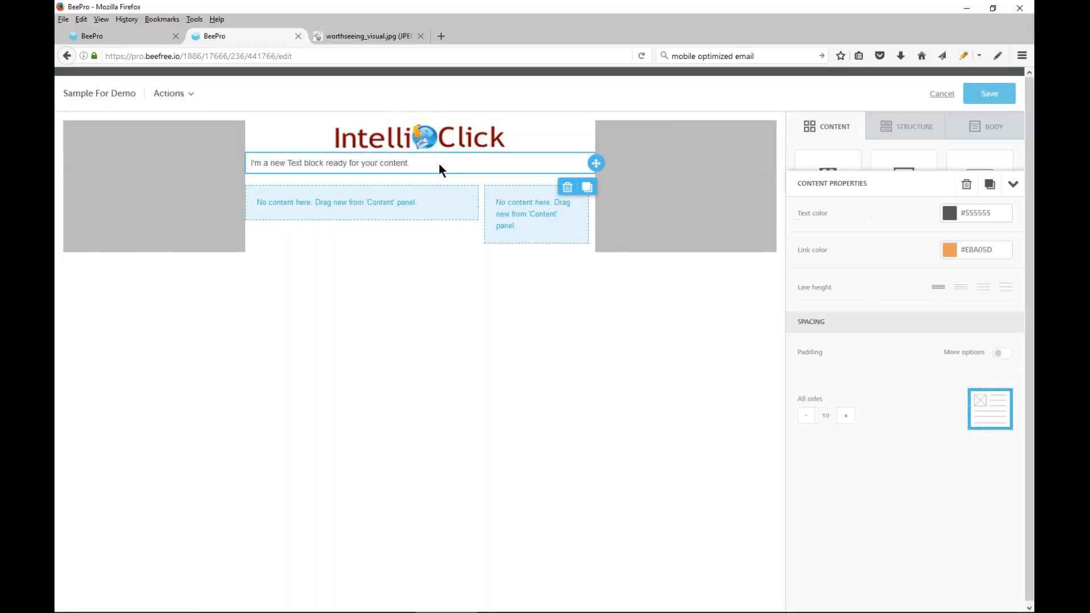
# Set the font of all the placeholder text in the new text block to Open Sans
pyautogui.moveTo(438, 163); pyautogui.dragTo(251, 164)
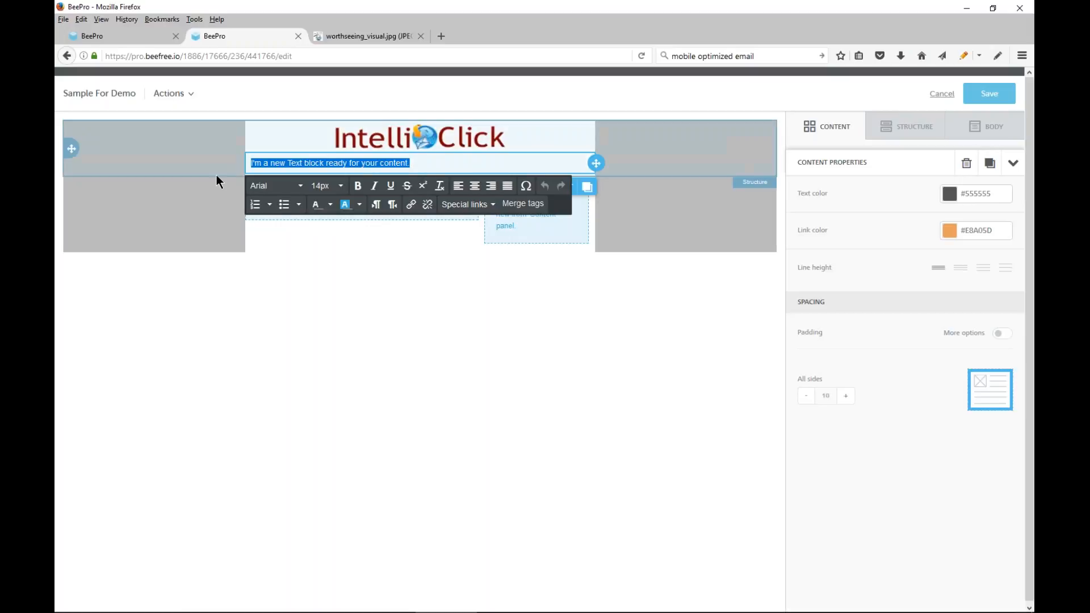
pyautogui.click(300, 186)
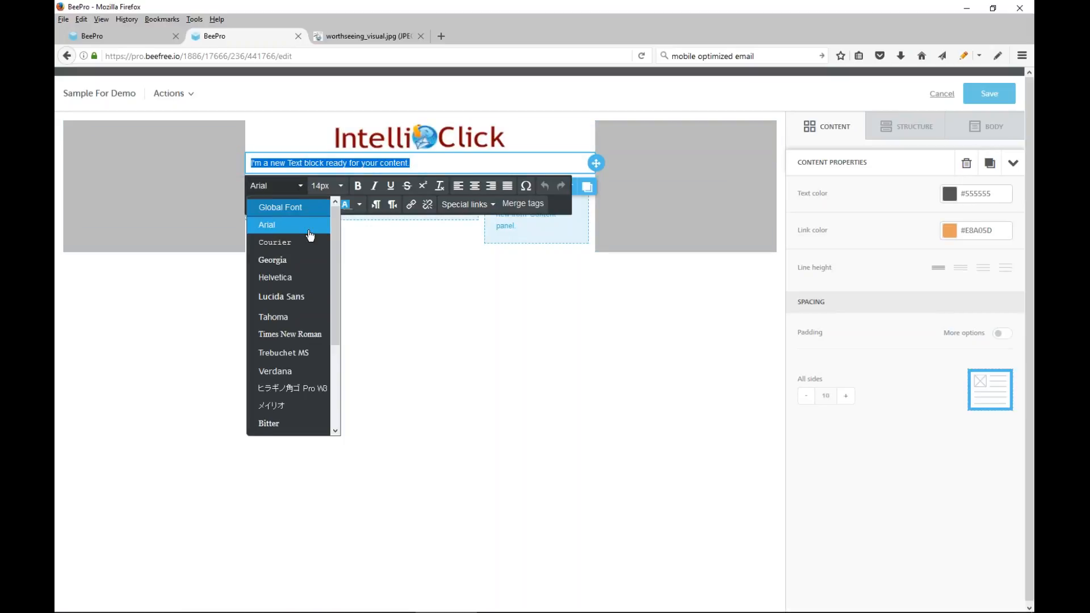
pyautogui.click(296, 208)
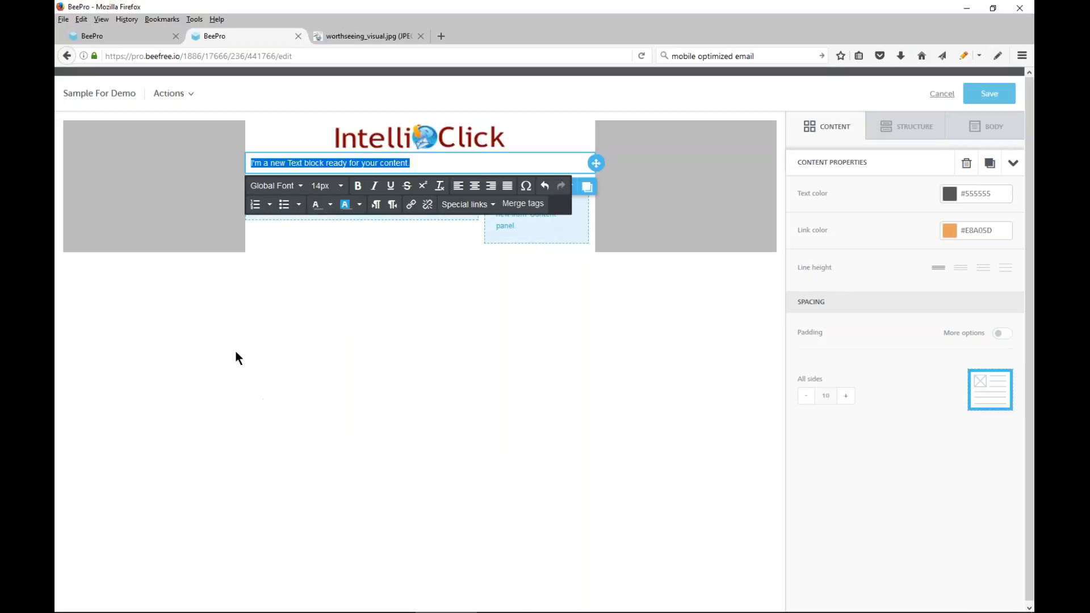
pyautogui.click(299, 186)
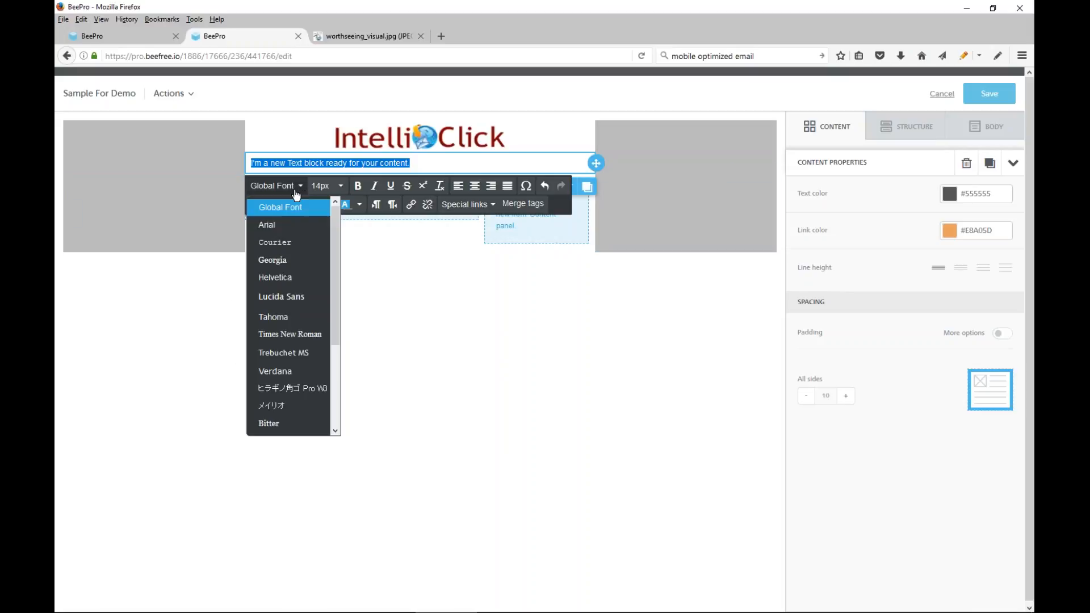
pyautogui.moveTo(335, 312); pyautogui.dragTo(335, 401)
pyautogui.click(279, 354)
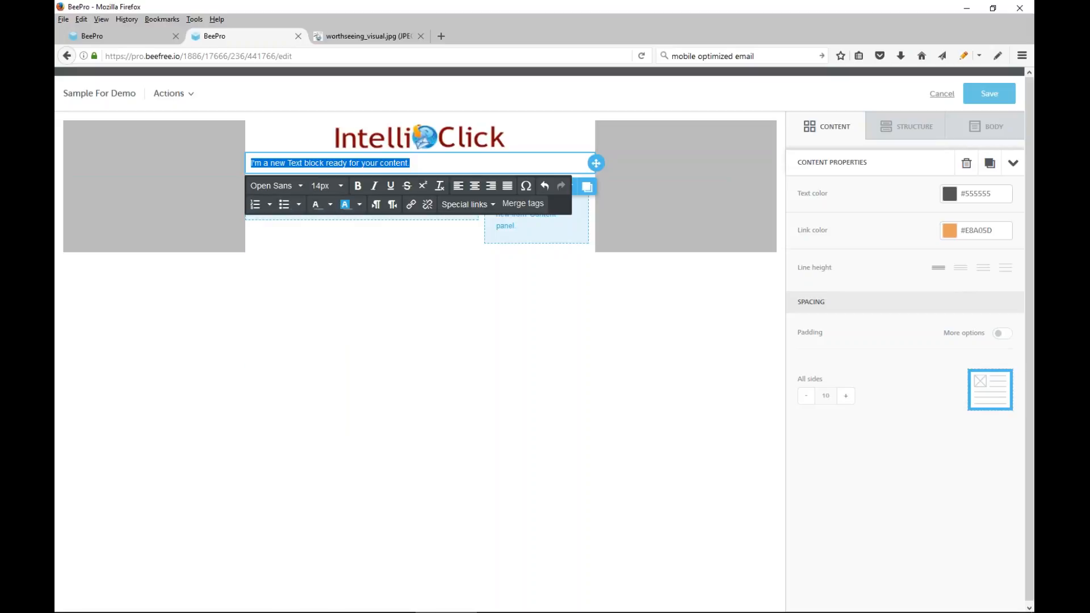
# Replace the placeholder text in the block under the logo with "My Heading" and center it
pyautogui.moveTo(468, 161); pyautogui.dragTo(161, 159)
pyautogui.moveTo(437, 161); pyautogui.dragTo(241, 172)
pyautogui.write('My')
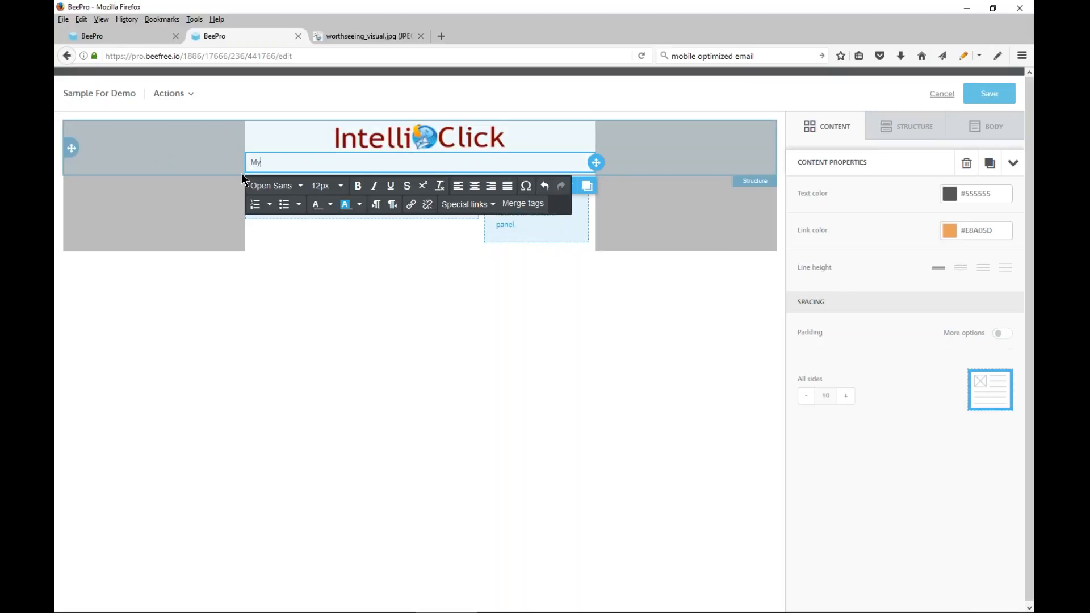
pyautogui.write(' Heading')
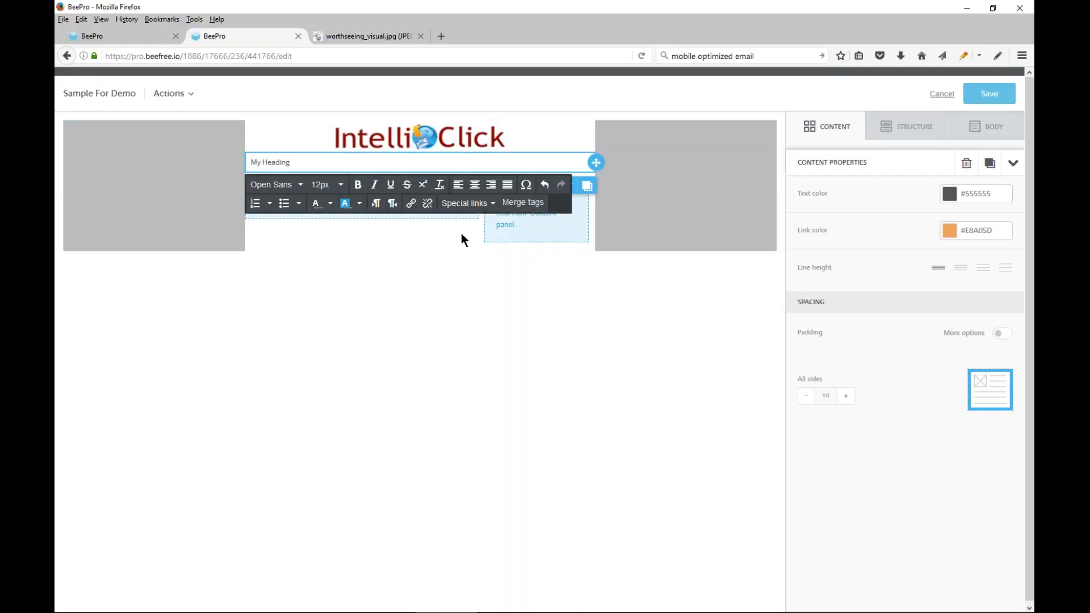
pyautogui.click(475, 186)
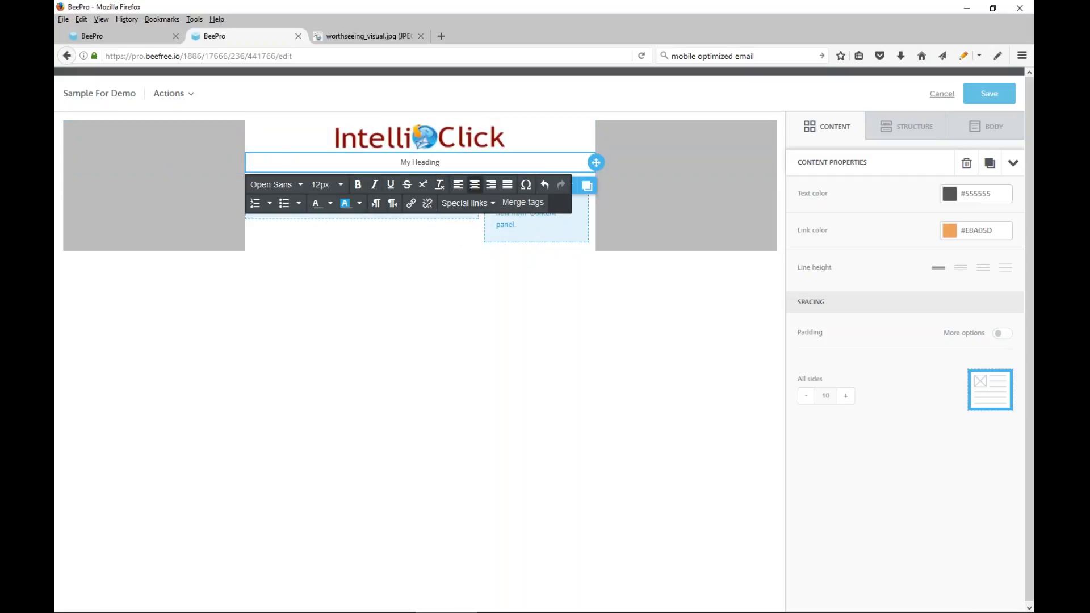
# Set the font size of the "My Heading" text to 18px
pyautogui.click(341, 186)
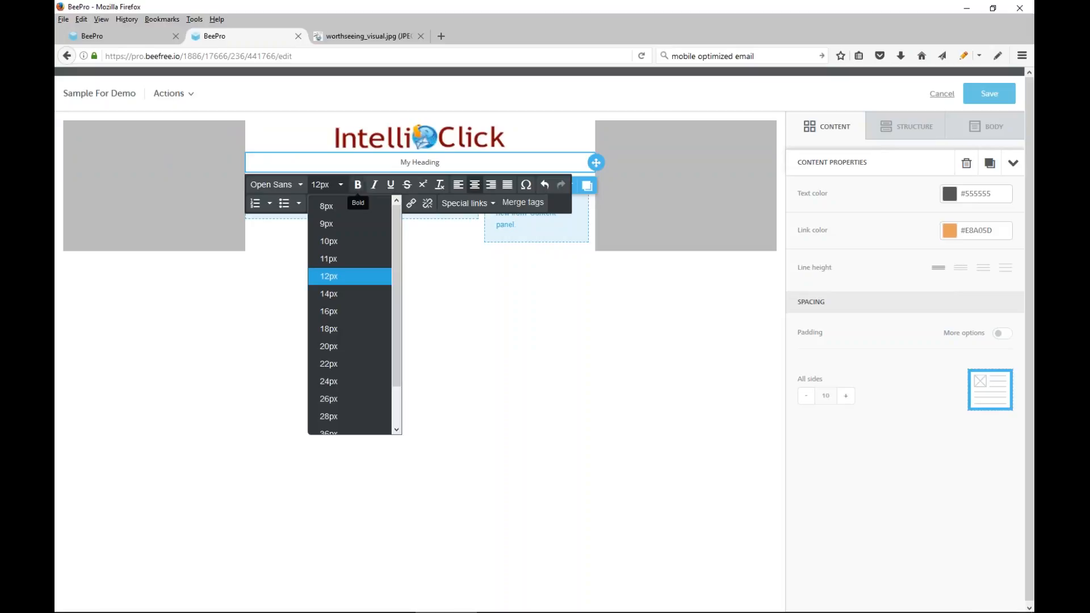
pyautogui.moveTo(400, 162); pyautogui.dragTo(441, 162)
pyautogui.click(326, 185)
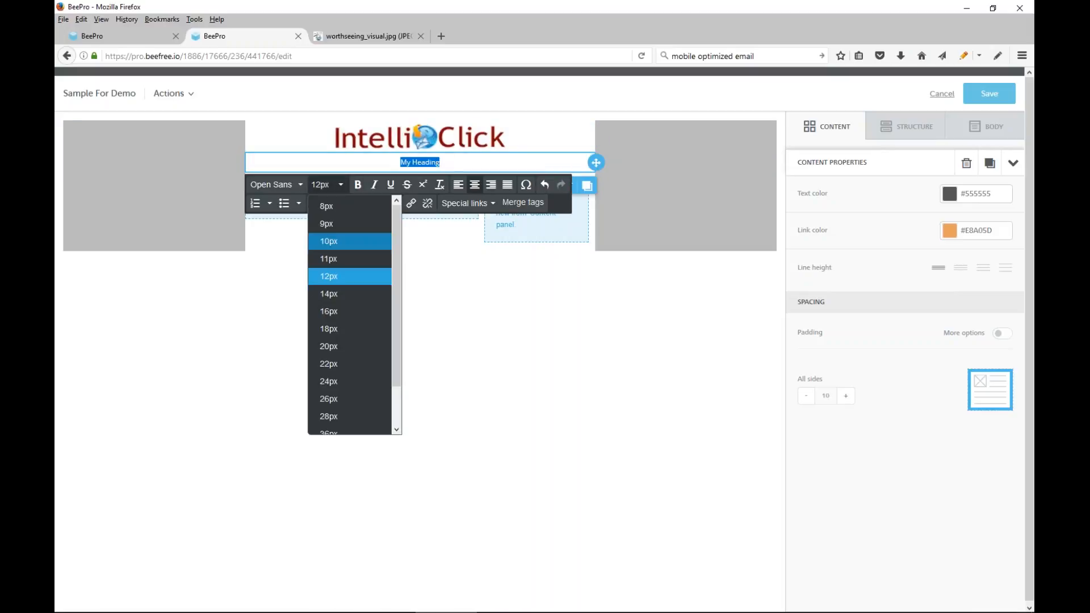
pyautogui.click(329, 311)
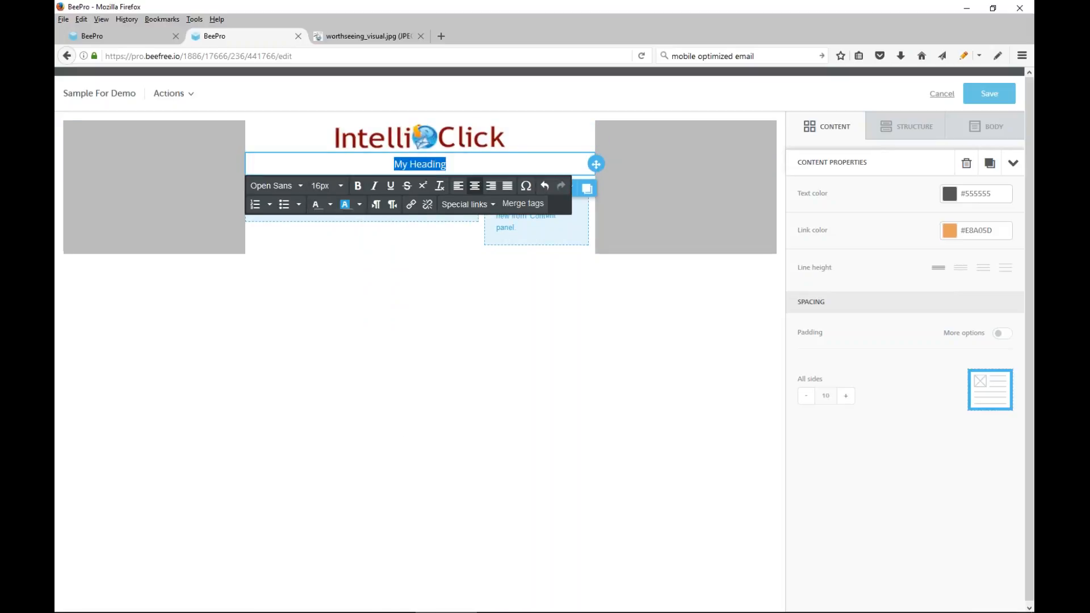
pyautogui.click(334, 187)
pyautogui.click(336, 331)
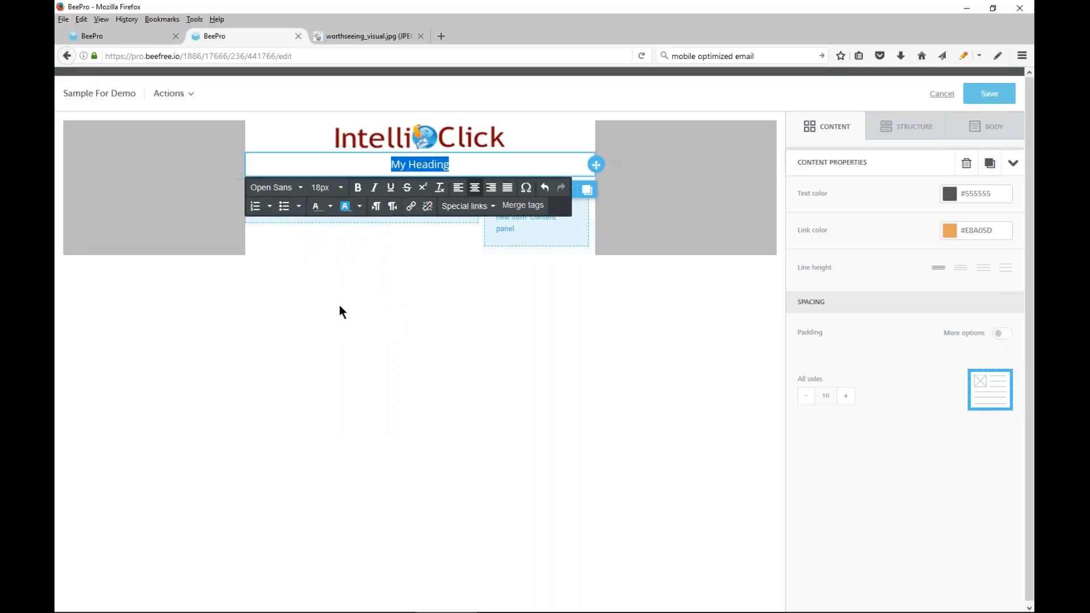
# Make the "My Heading" text bold and color it dark red
pyautogui.click(357, 193)
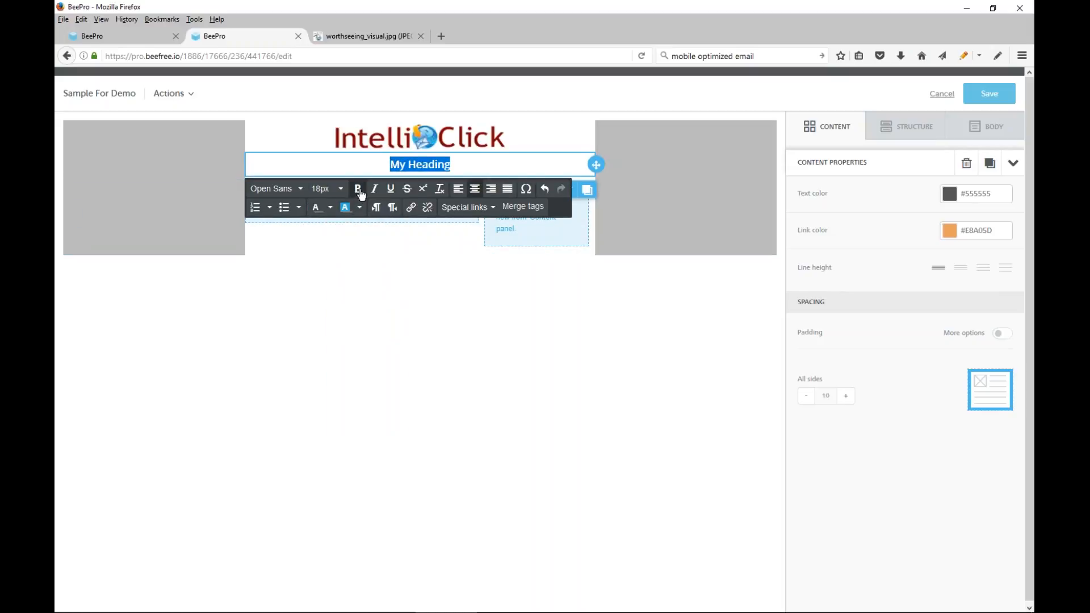
pyautogui.click(331, 207)
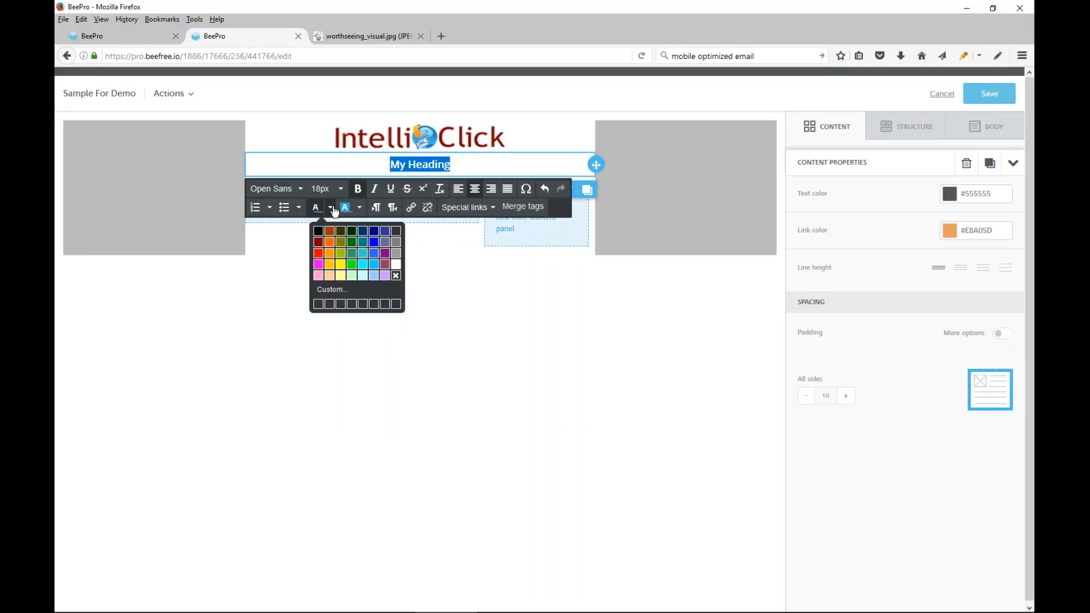
pyautogui.click(318, 253)
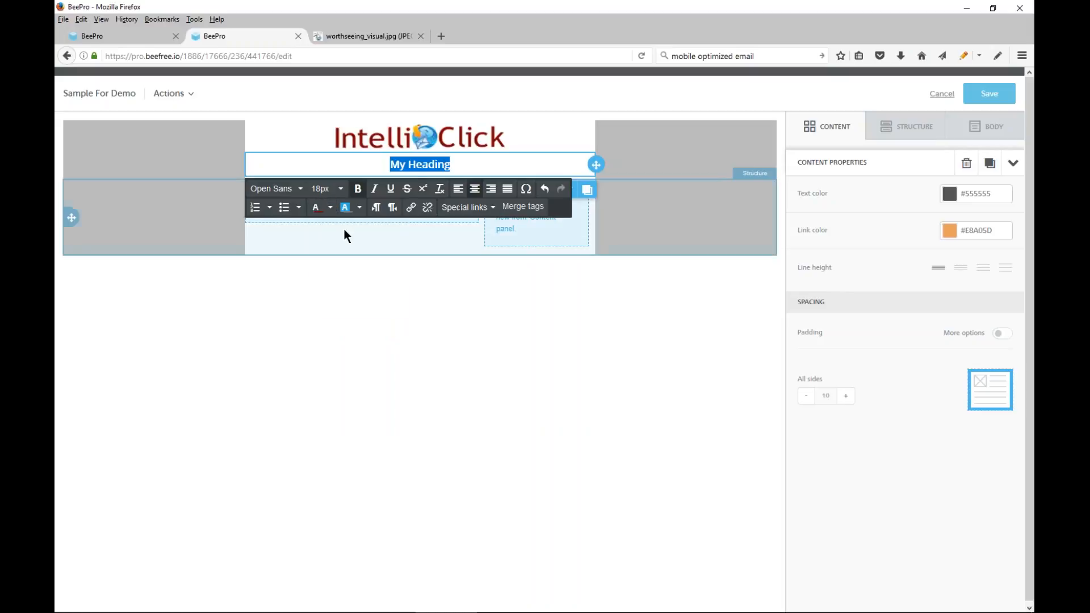
pyautogui.click(539, 164)
pyautogui.click(367, 370)
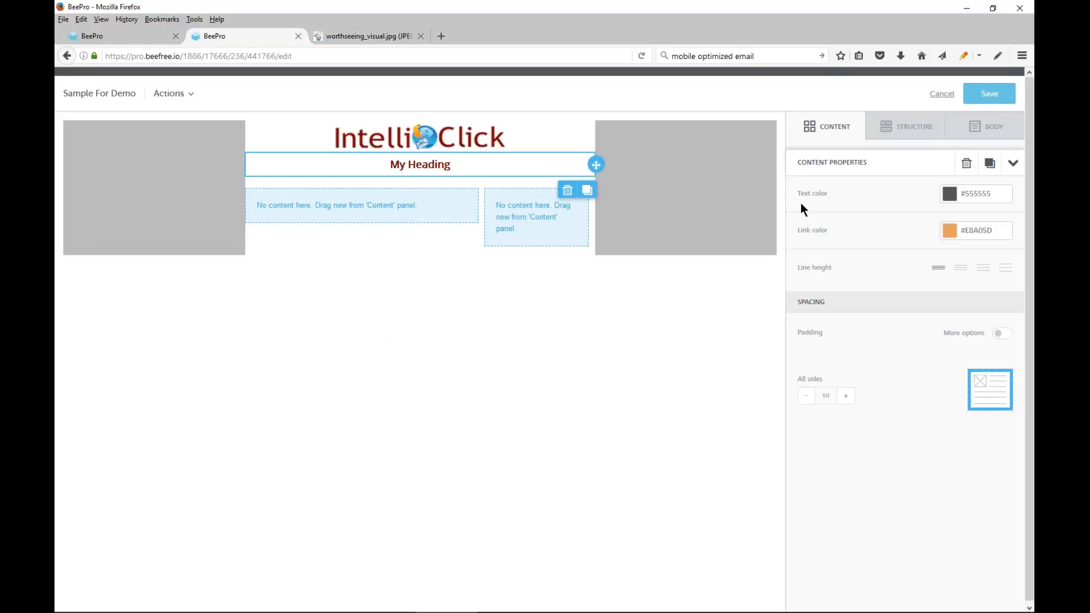
# Place a text block in the row's wide left column and the images.png picture in its narrow right column
pyautogui.click(834, 132)
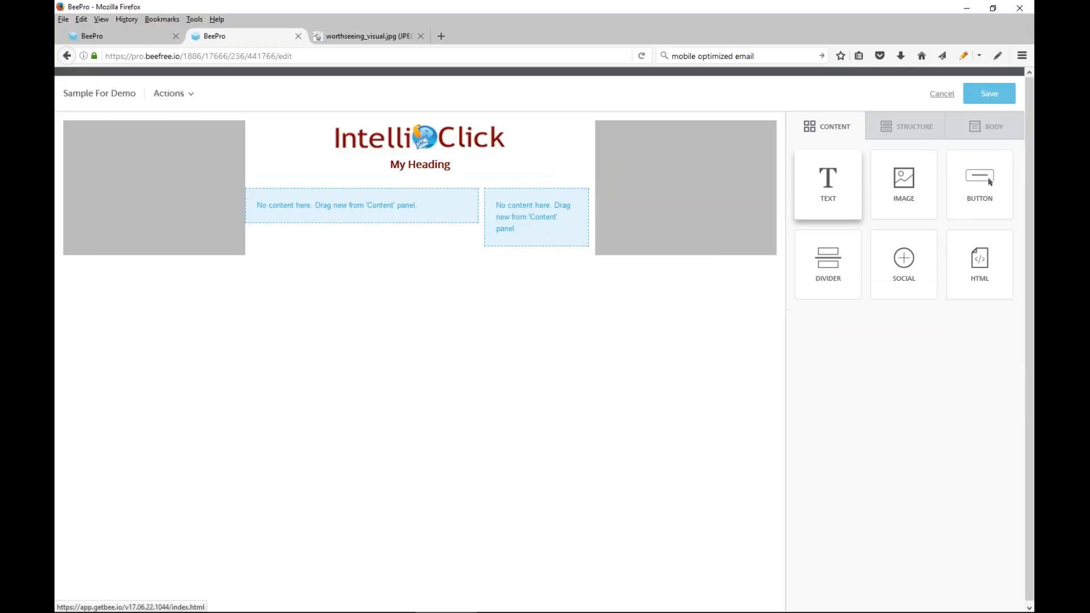
pyautogui.moveTo(827, 185); pyautogui.dragTo(374, 194)
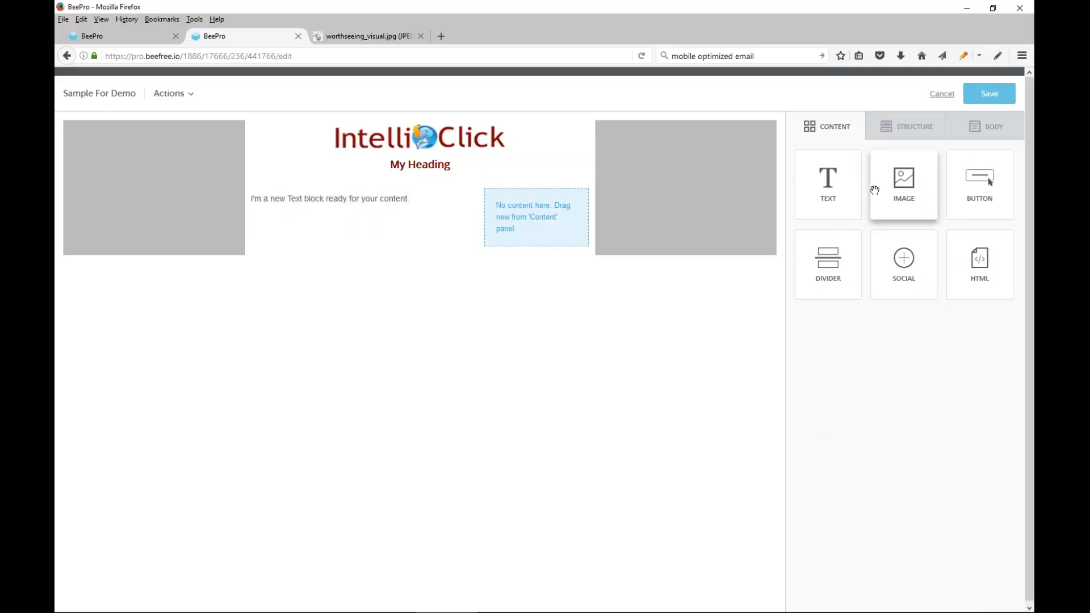
pyautogui.moveTo(902, 186); pyautogui.dragTo(545, 193)
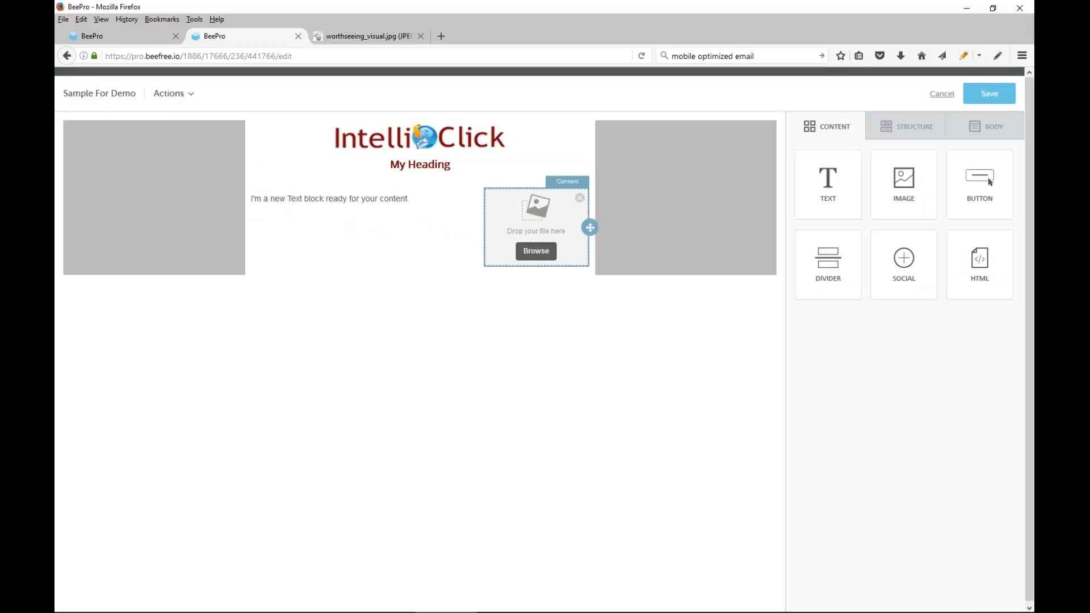
pyautogui.click(539, 254)
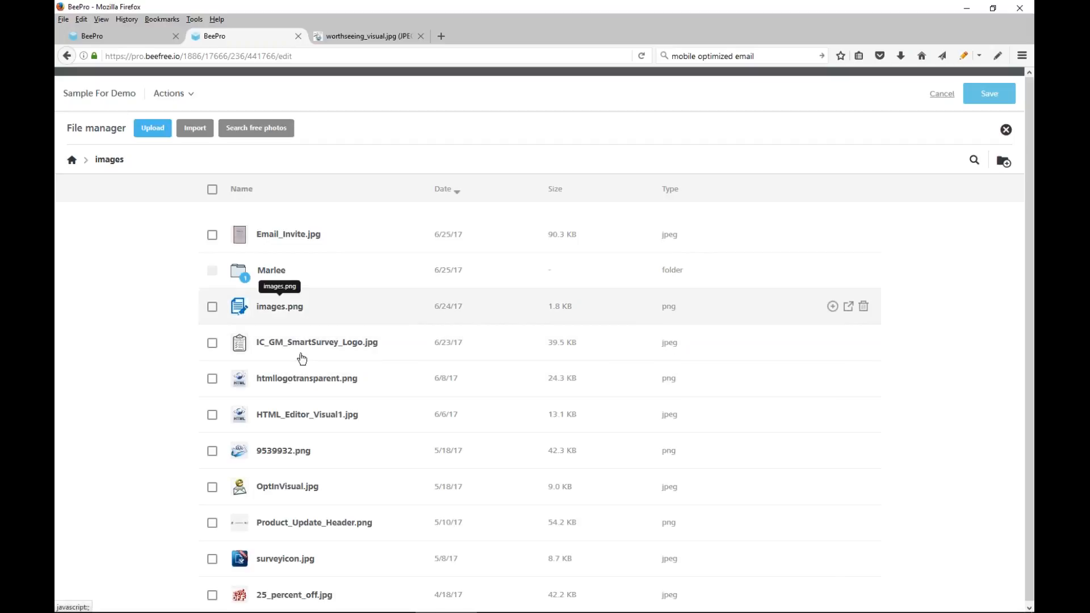
pyautogui.click(271, 471)
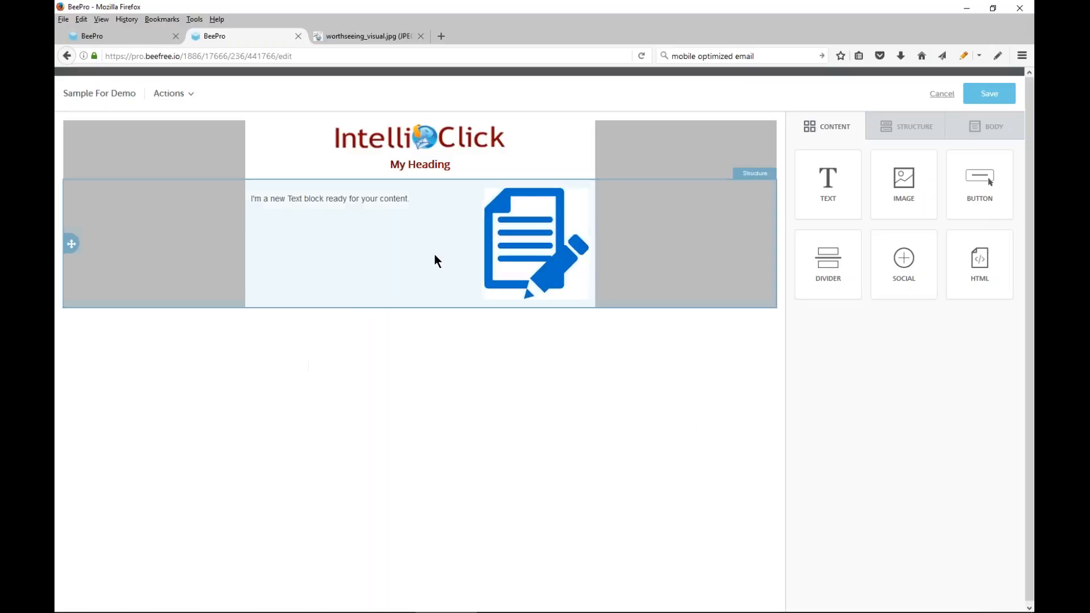
# Replace the placeholder text in the wide column's text block with "More content for my message"
pyautogui.click(331, 205)
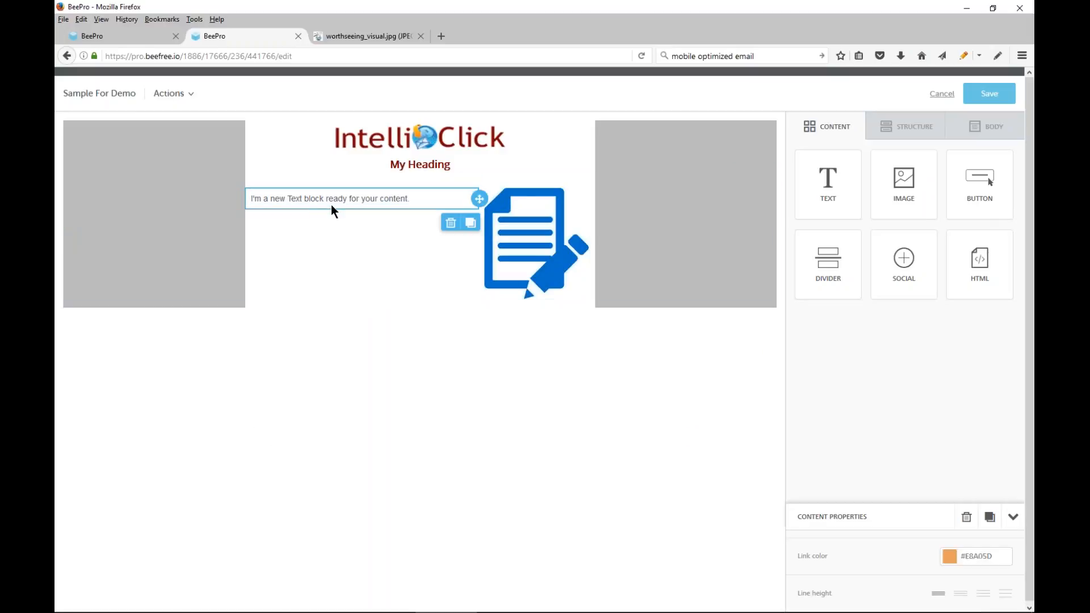
pyautogui.click(421, 197)
pyautogui.hotkey('ctrl', 'a')
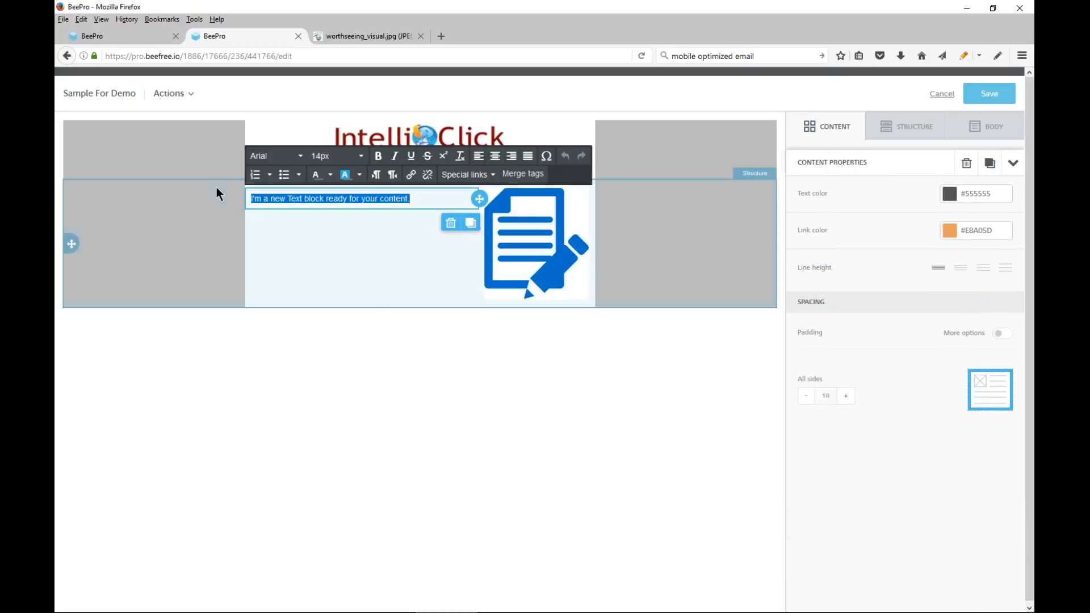
pyautogui.write('Mor')
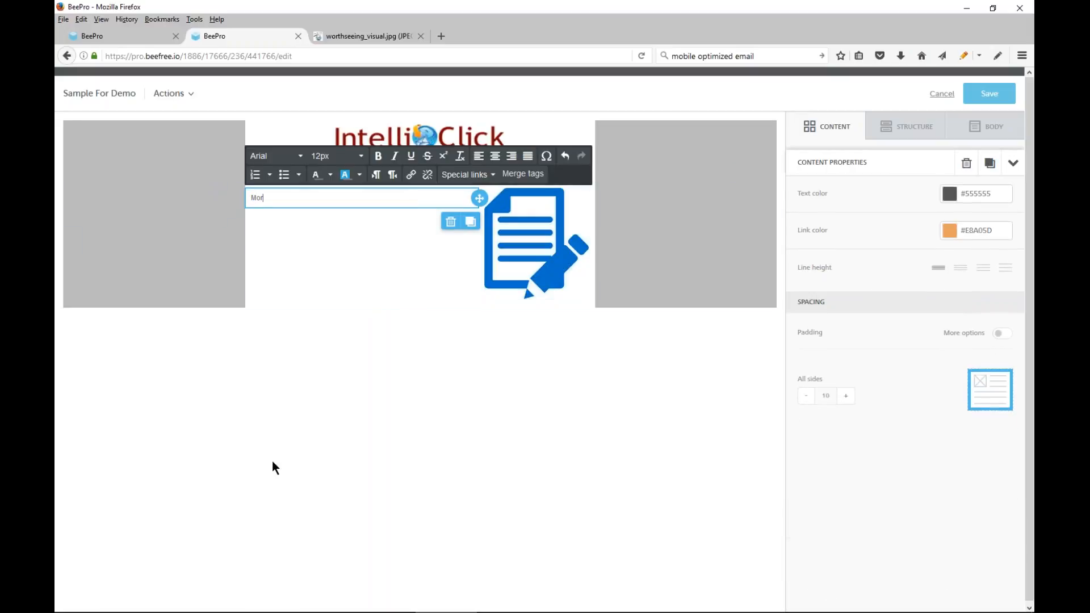
pyautogui.write('e content for my message')
pyautogui.click(328, 282)
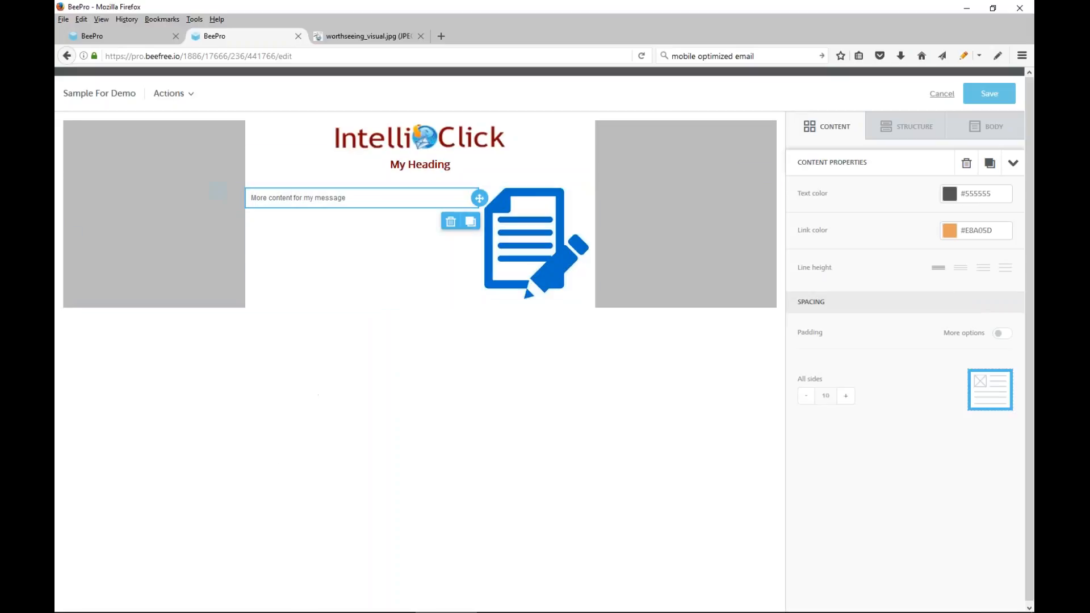
# Change the font of the "More content for my message" text to Open Sans
pyautogui.click(359, 199)
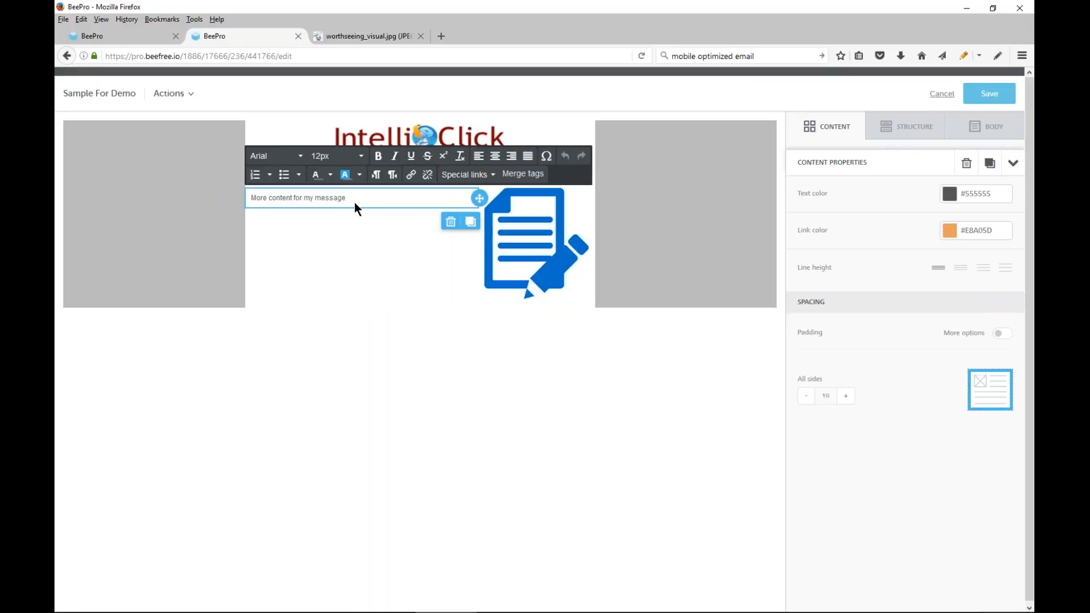
pyautogui.moveTo(356, 198); pyautogui.dragTo(234, 196)
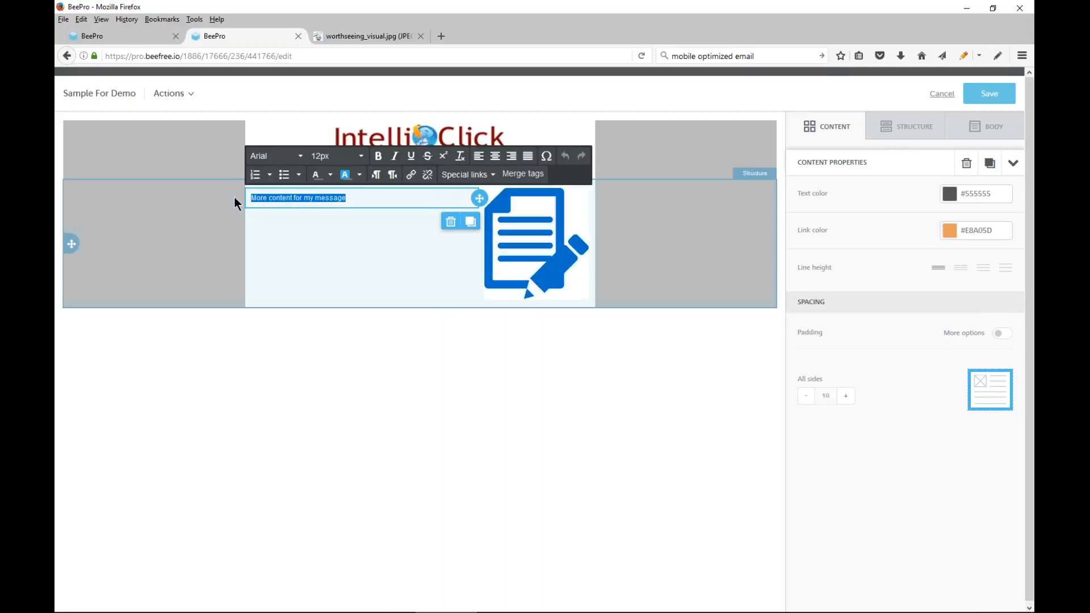
pyautogui.click(276, 158)
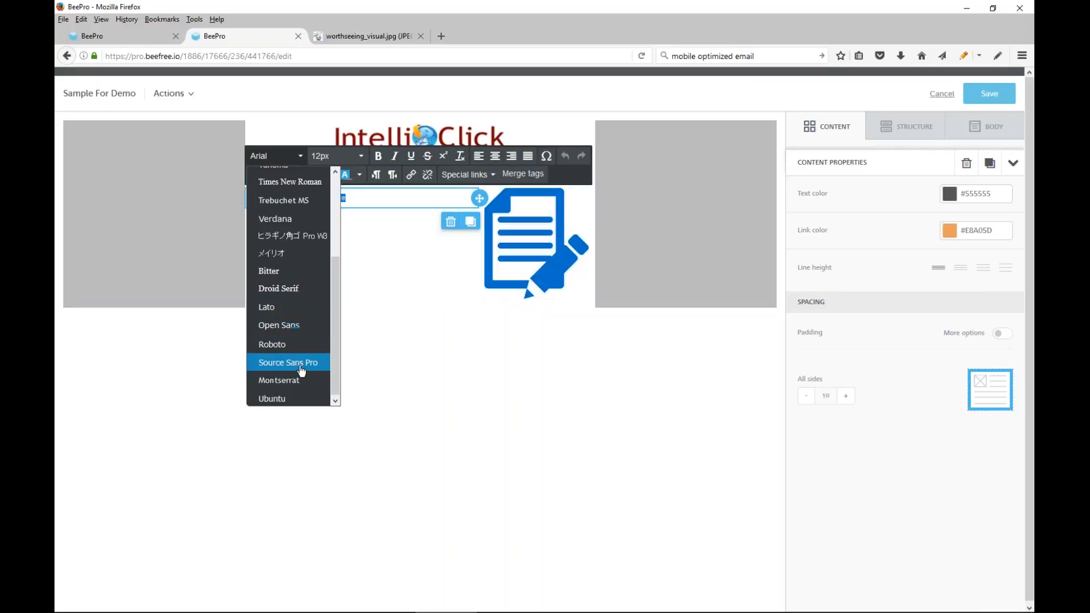
pyautogui.scroll(2, 335, 334)
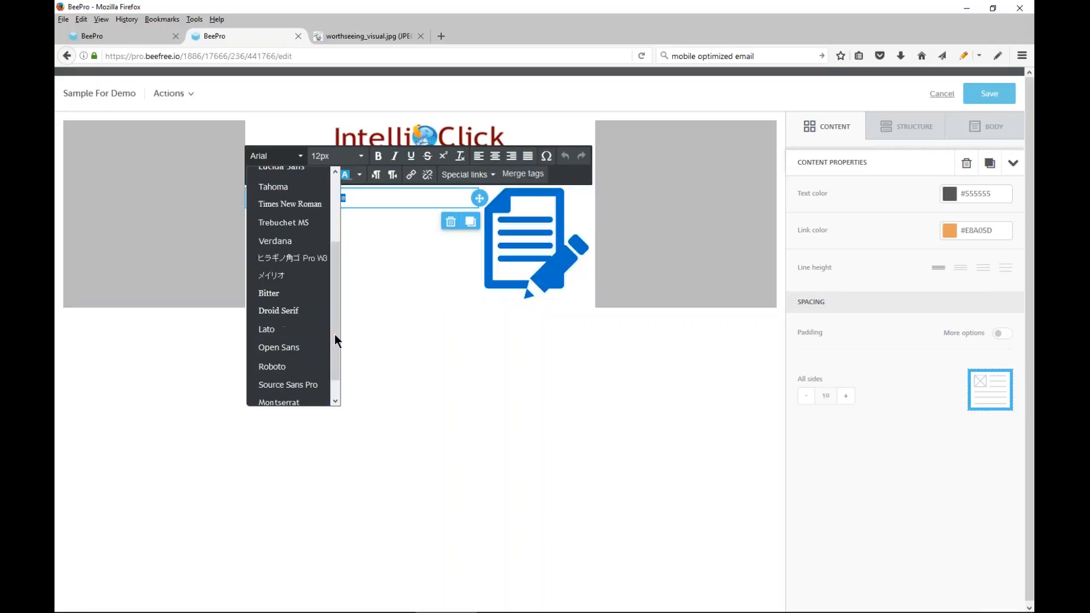
pyautogui.scroll(-1, 331, 343)
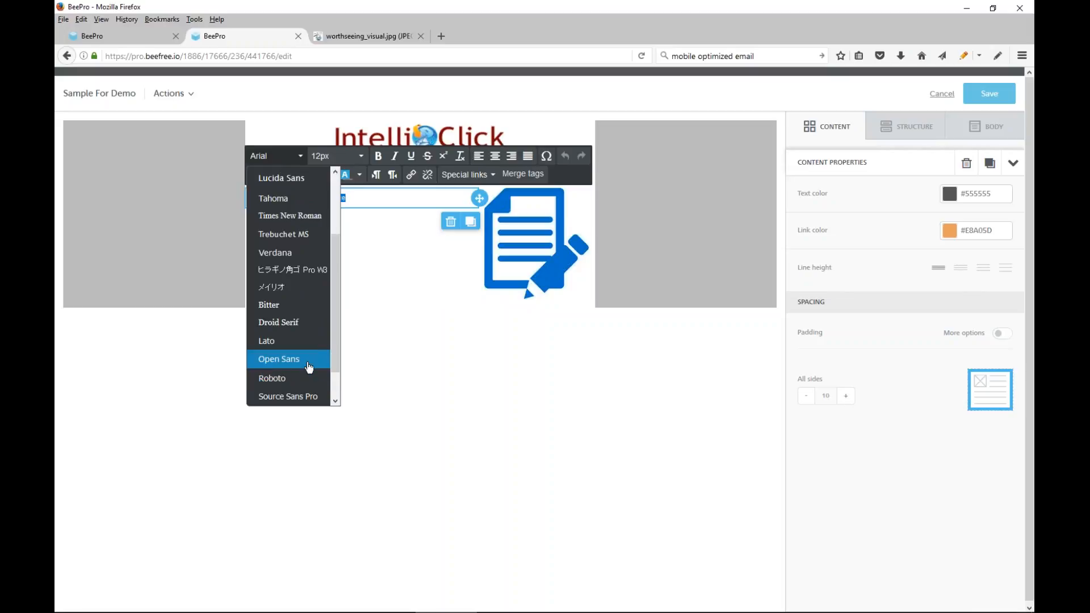
pyautogui.click(289, 360)
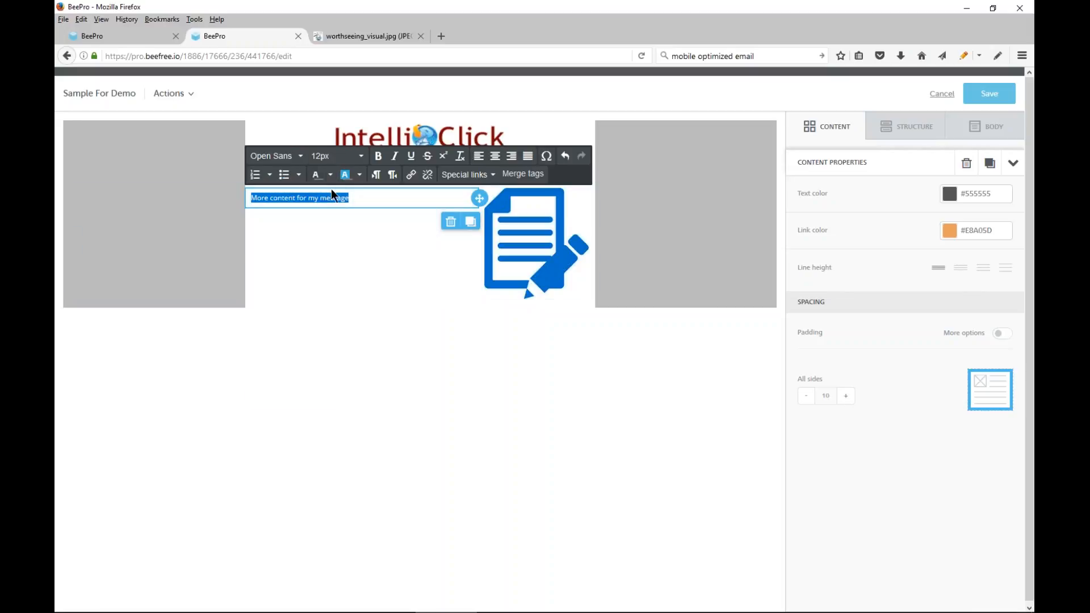
# Set the "More content for my message" text to 14px and justify it
pyautogui.click(360, 156)
pyautogui.click(335, 265)
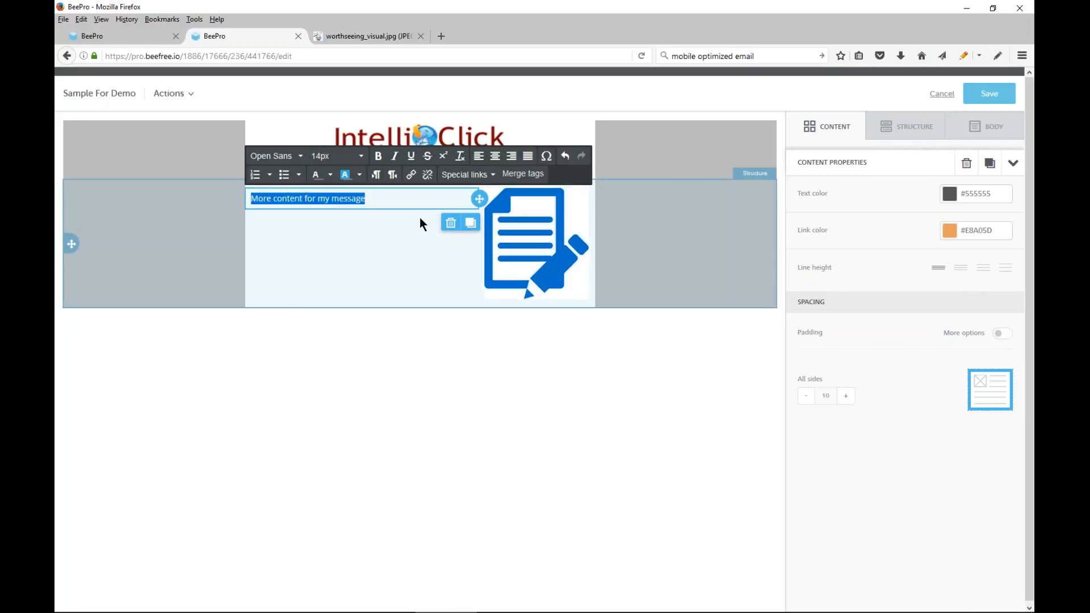
pyautogui.click(529, 160)
pyautogui.click(354, 257)
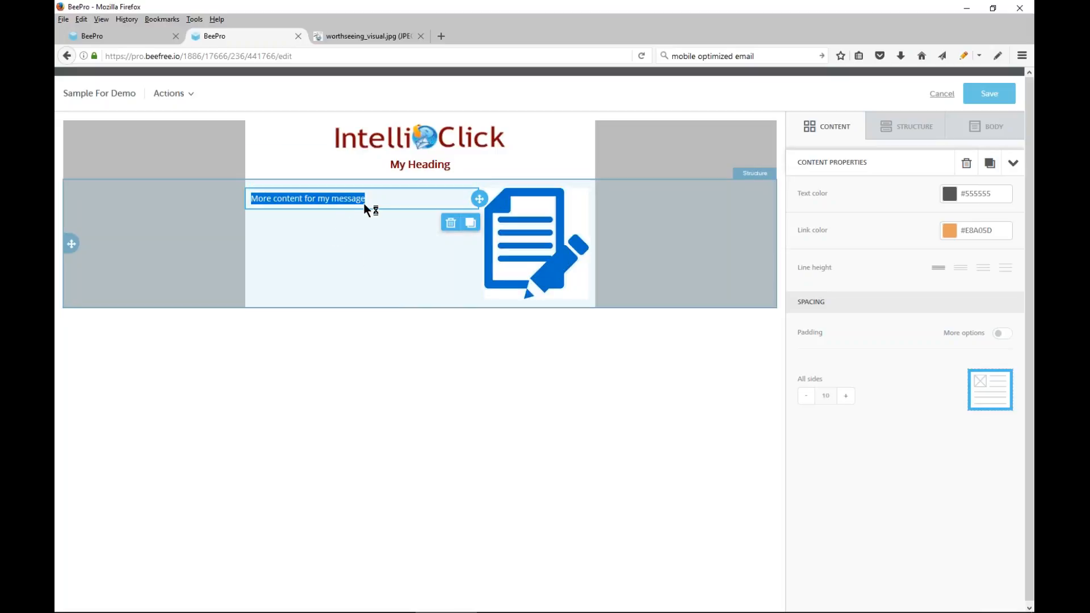
# Duplicate the "More content for my message" text block and move the copy under the image in the narrow column
pyautogui.click(452, 200)
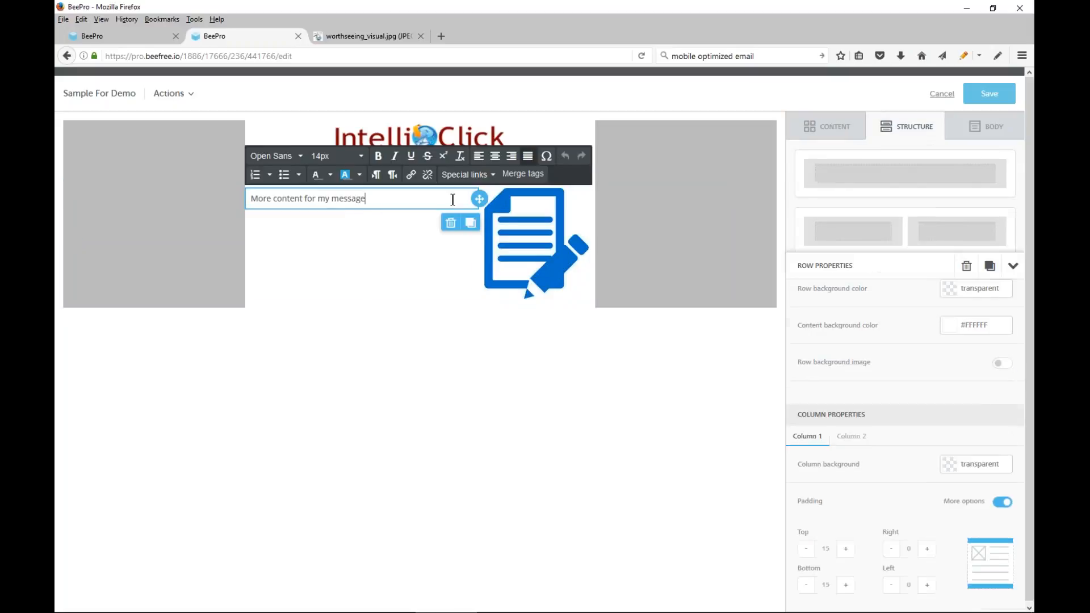
pyautogui.click(475, 228)
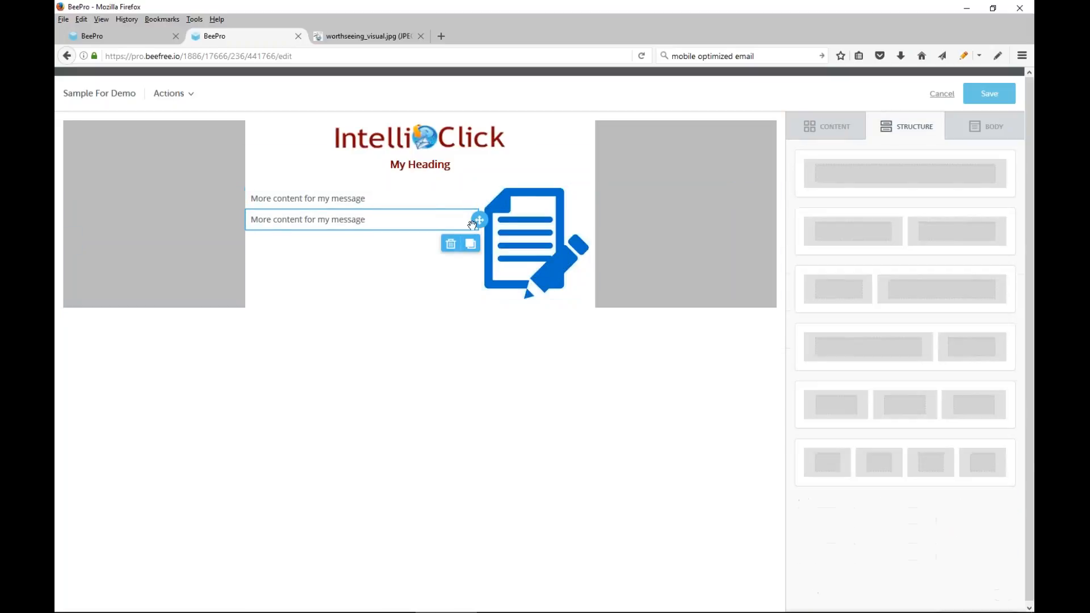
pyautogui.moveTo(479, 220); pyautogui.dragTo(443, 220)
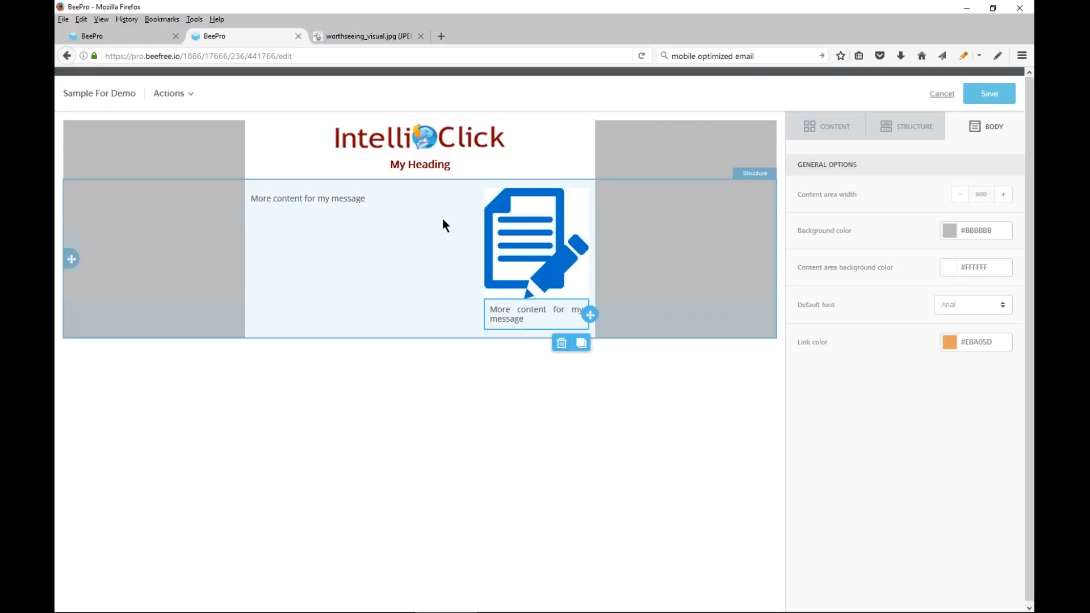
# Delete the duplicated text block under the image
pyautogui.click(555, 321)
pyautogui.moveTo(555, 321); pyautogui.dragTo(485, 305)
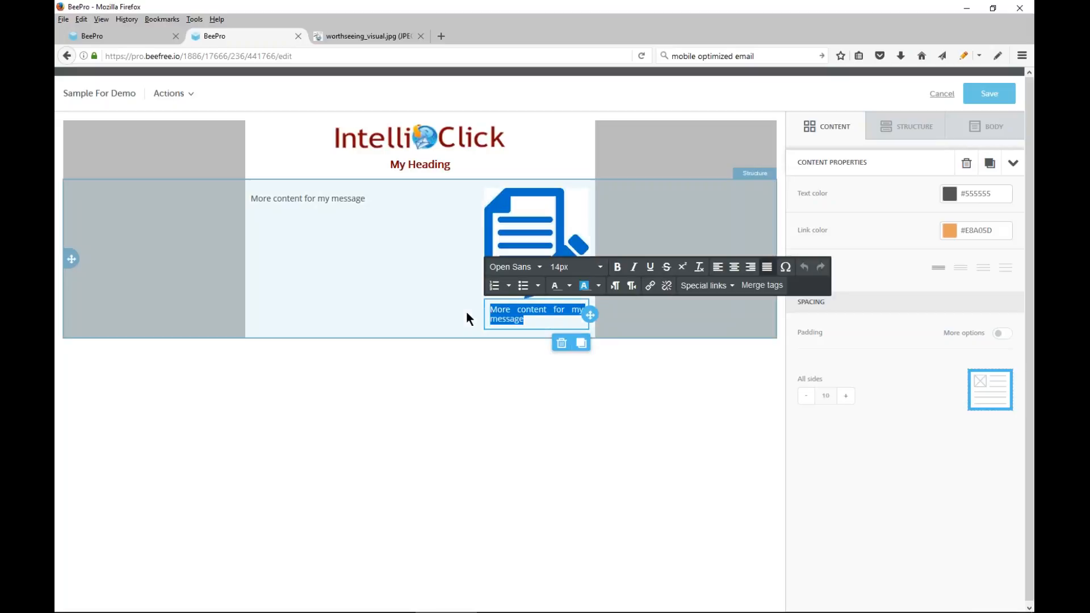
pyautogui.click(562, 344)
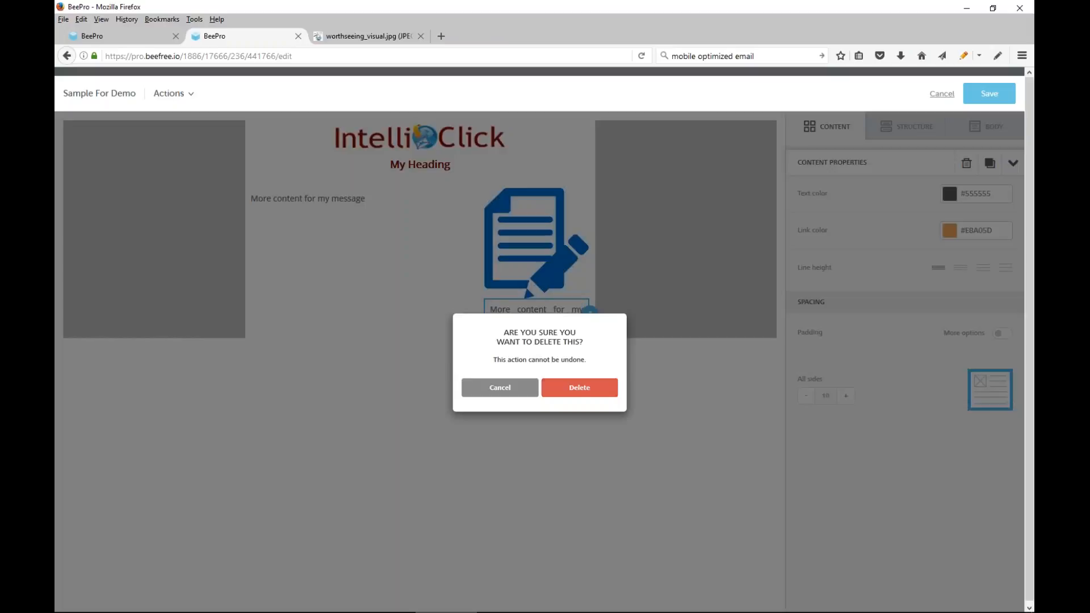
pyautogui.click(580, 392)
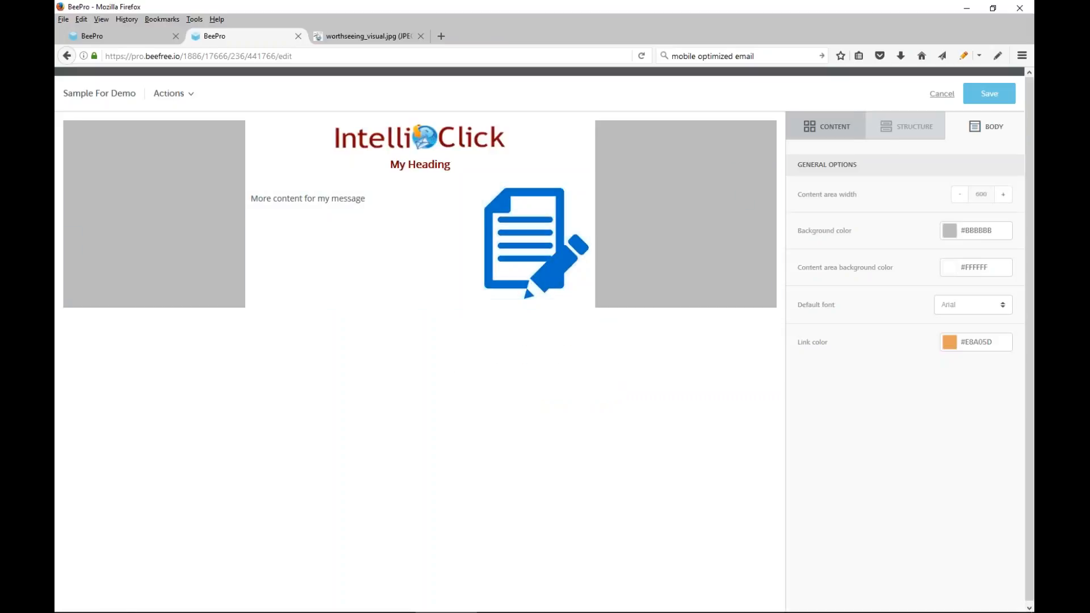
# Add a button block directly under the image in the narrow right column
pyautogui.click(836, 136)
pyautogui.moveTo(979, 182); pyautogui.dragTo(512, 297)
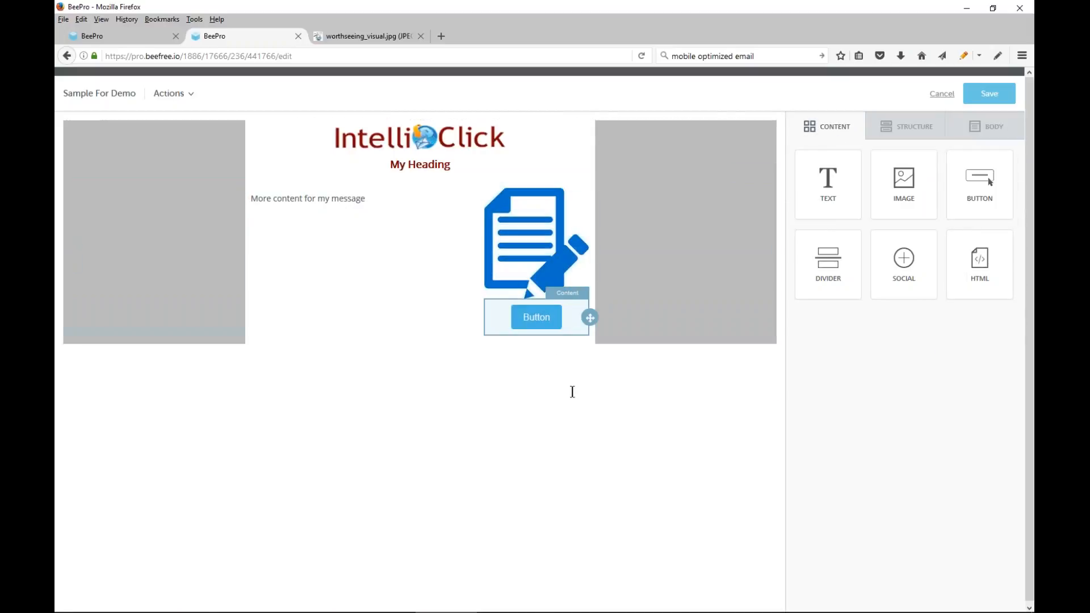
pyautogui.click(536, 317)
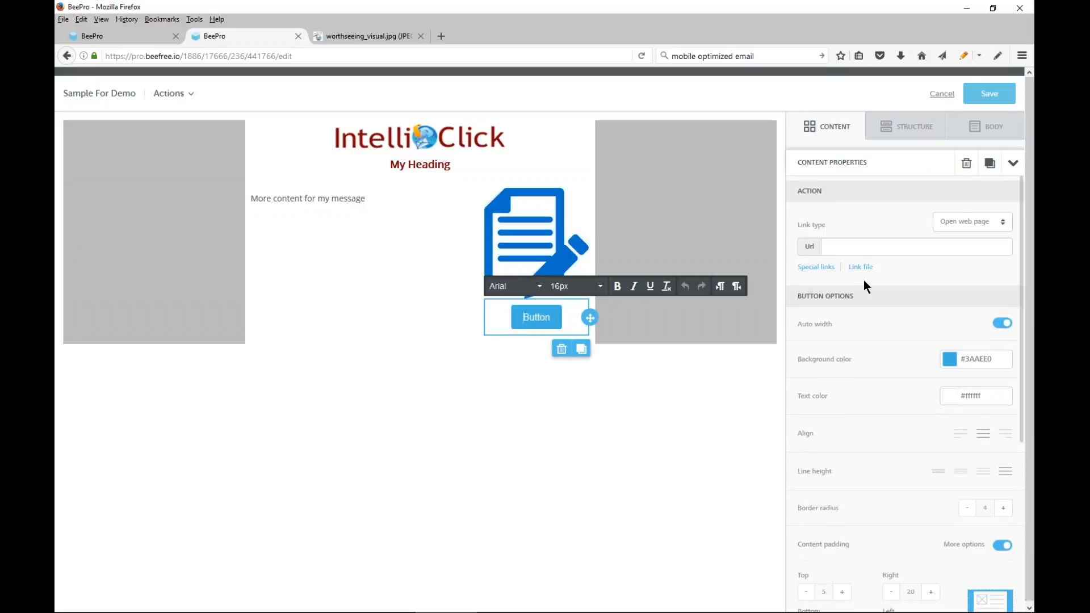
pyautogui.click(853, 248)
pyautogui.write('http:/')
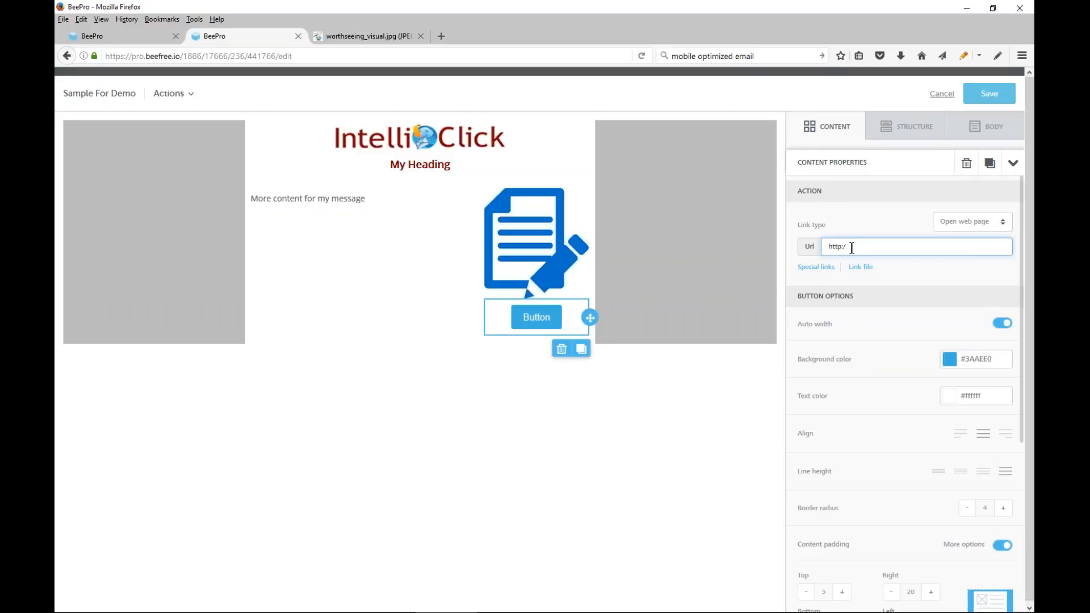
pyautogui.write('/www.intelliclicksoftware.com')
pyautogui.click(950, 359)
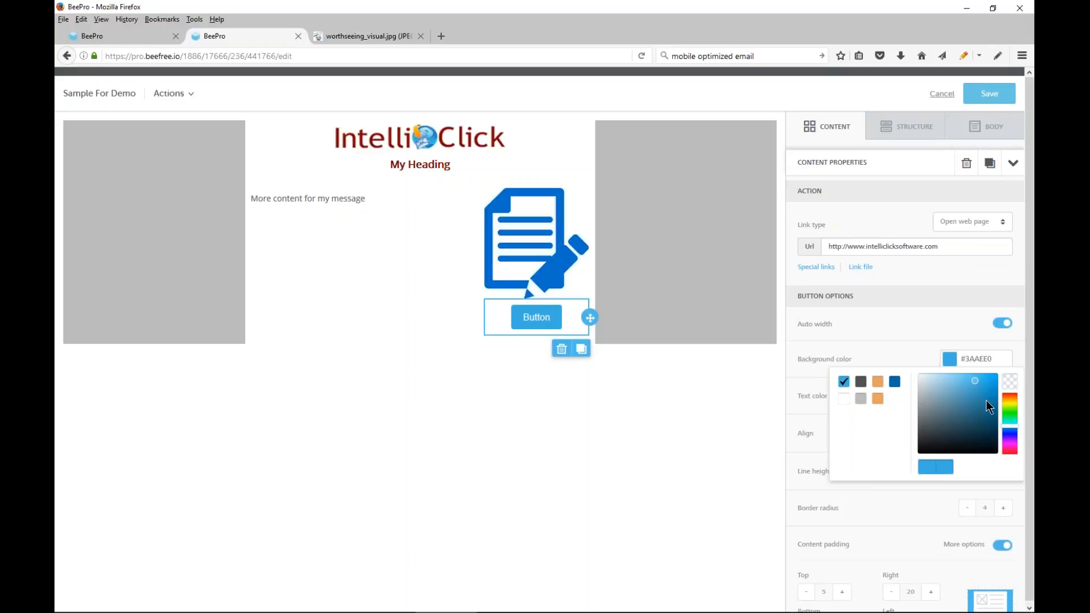
pyautogui.moveTo(1009, 414)
pyautogui.mouseDown()
pyautogui.moveTo(1009, 395)
pyautogui.moveTo(978, 389)
pyautogui.moveTo(997, 409)
pyautogui.mouseUp()
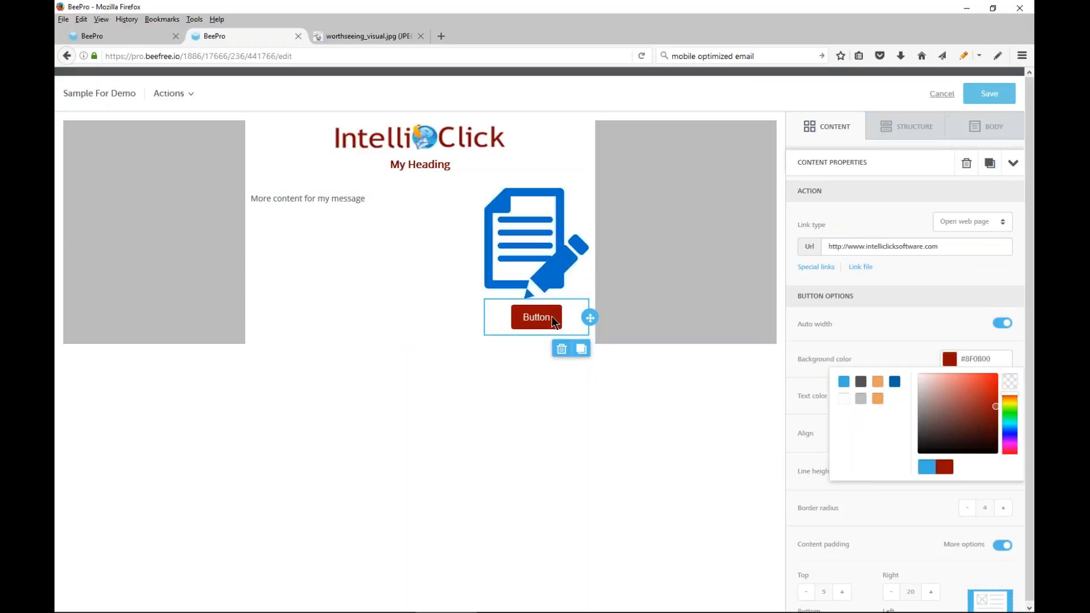
# Replace the label of the button under the image with "Learn More" at 12px
pyautogui.moveTo(523, 318); pyautogui.dragTo(550, 318)
pyautogui.click(523, 316)
pyautogui.moveTo(521, 319); pyautogui.dragTo(551, 318)
pyautogui.click(534, 315)
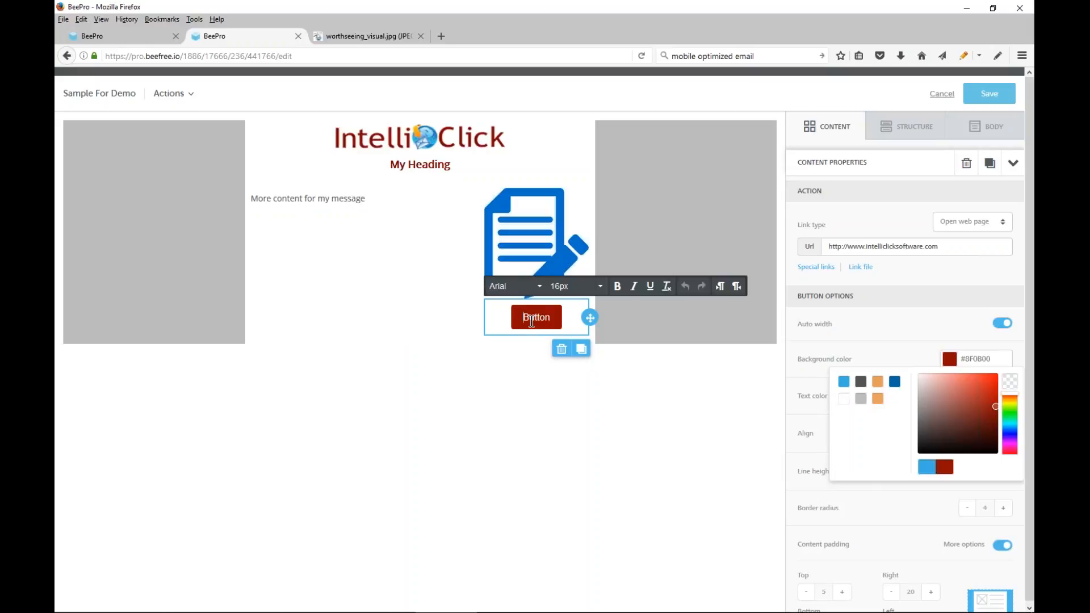
pyautogui.hotkey('shift', 'Right')
pyautogui.hotkey('shift', 'Right')
pyautogui.hotkey('shift', 'Right')
pyautogui.hotkey('shift', 'Right')
pyautogui.hotkey('shift', 'Right')
pyautogui.hotkey('shift', 'Right')
pyautogui.write('Learn More')
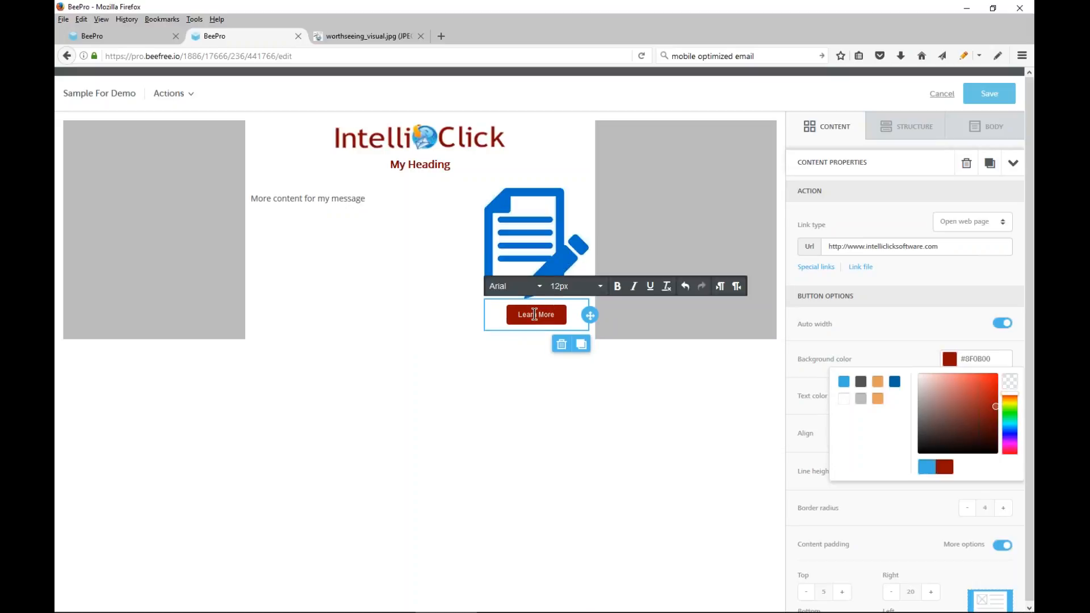
# Make the "Learn More" button label bold
pyautogui.moveTo(519, 315); pyautogui.dragTo(556, 316)
pyautogui.click(617, 286)
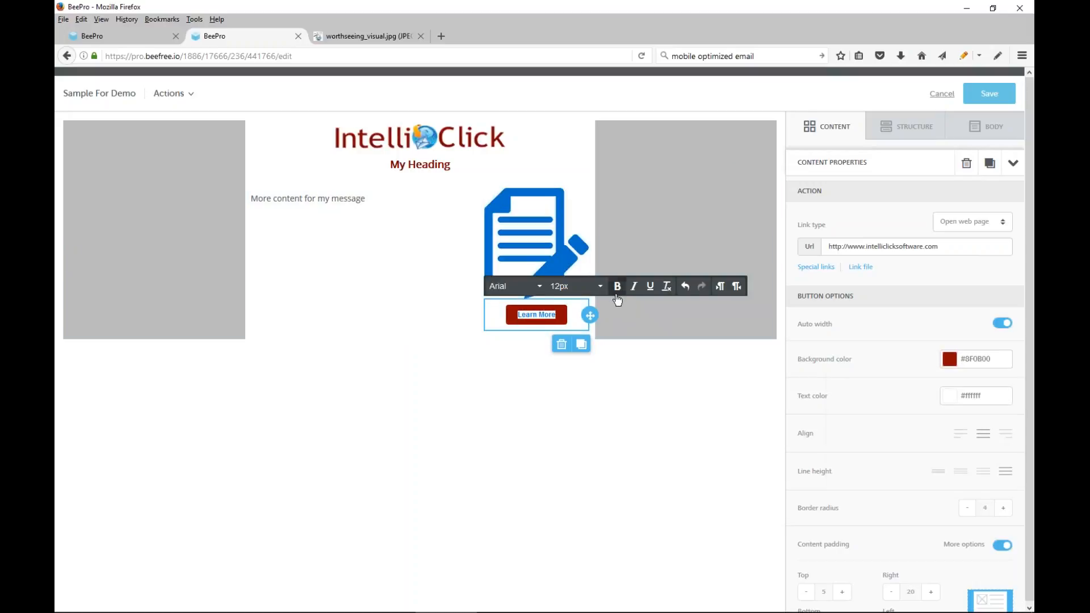
pyautogui.click(664, 384)
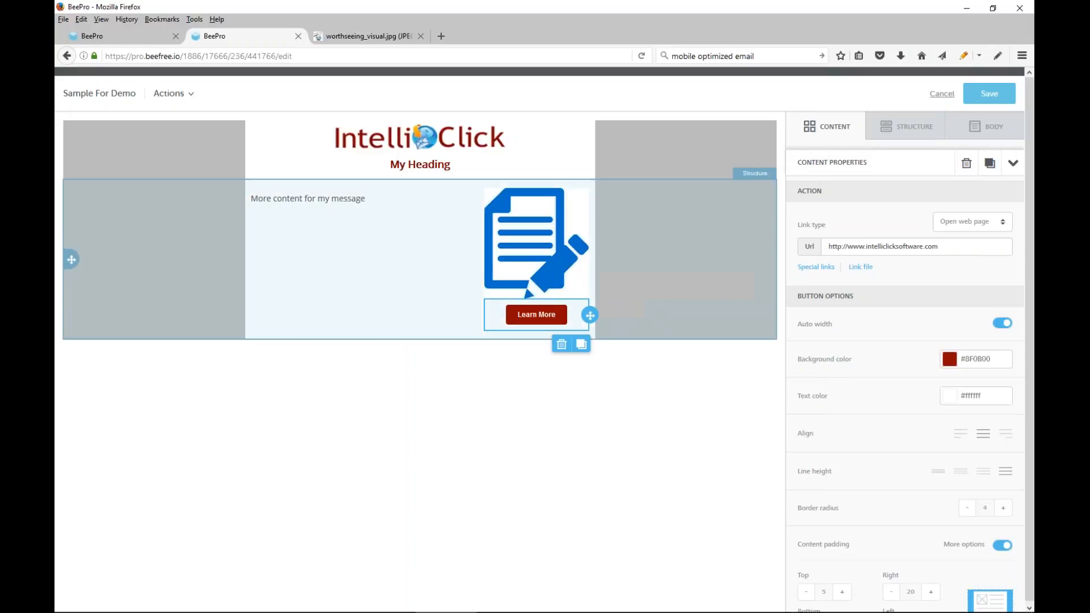
# Enable individual padding for the "Learn More" button block and set its top and bottom padding to 5
pyautogui.click(552, 314)
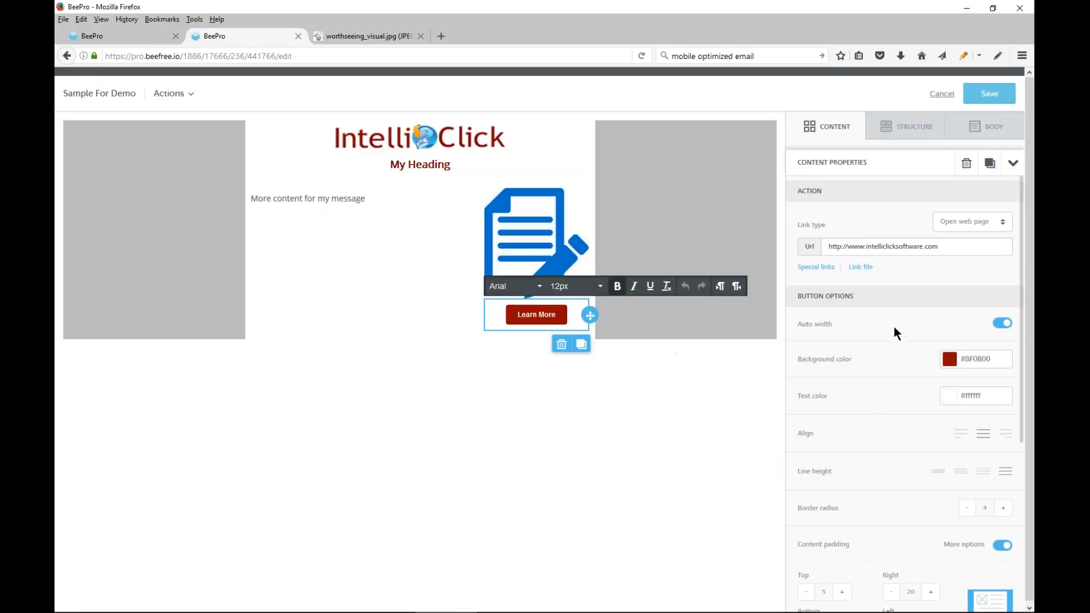
pyautogui.scroll(-3, 890, 328)
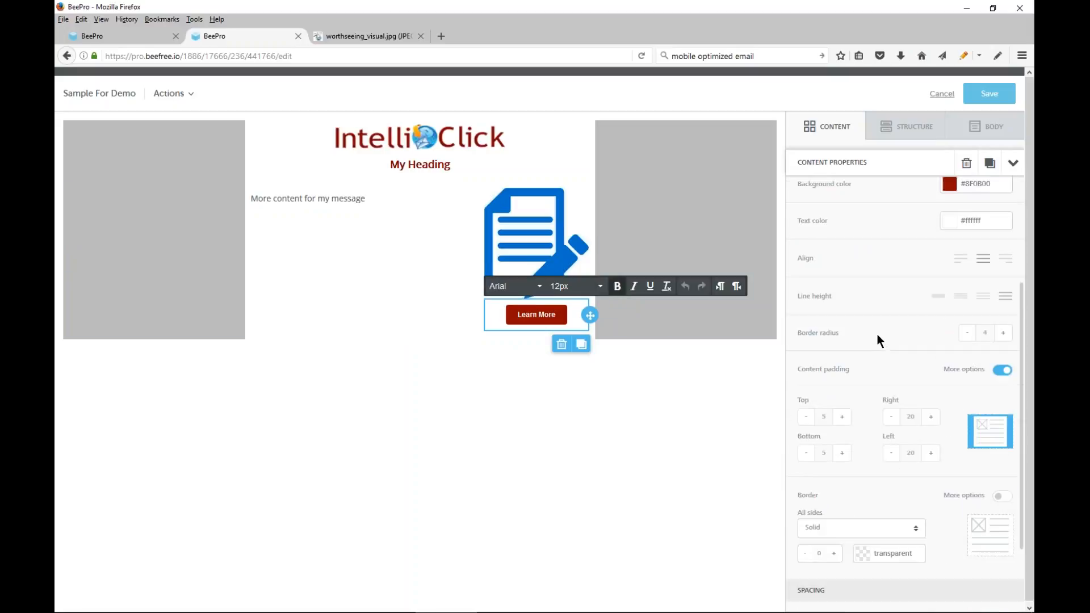
pyautogui.scroll(-2, 863, 391)
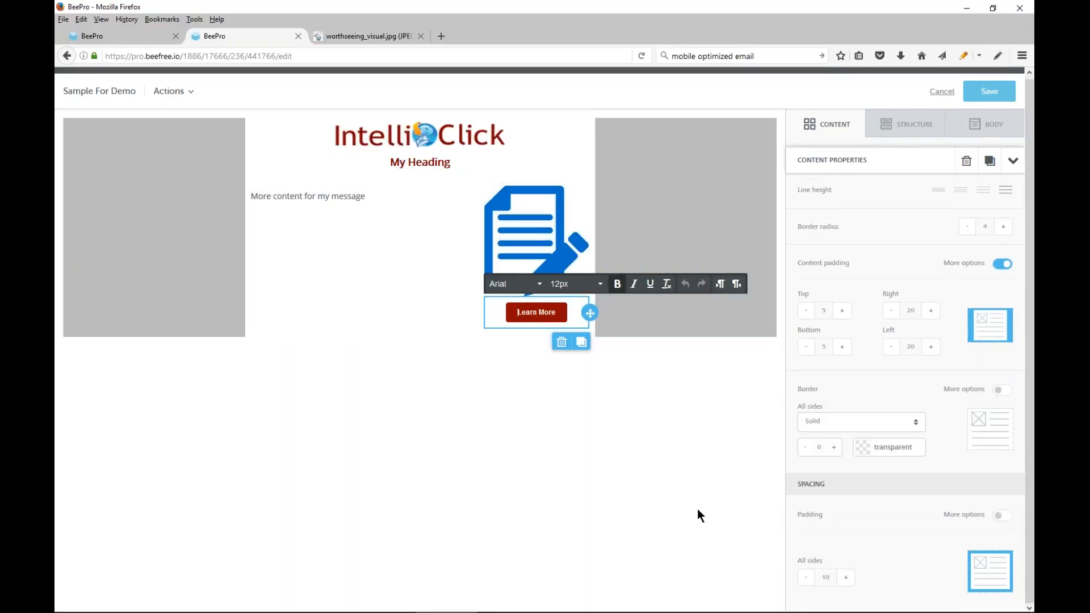
pyautogui.click(999, 516)
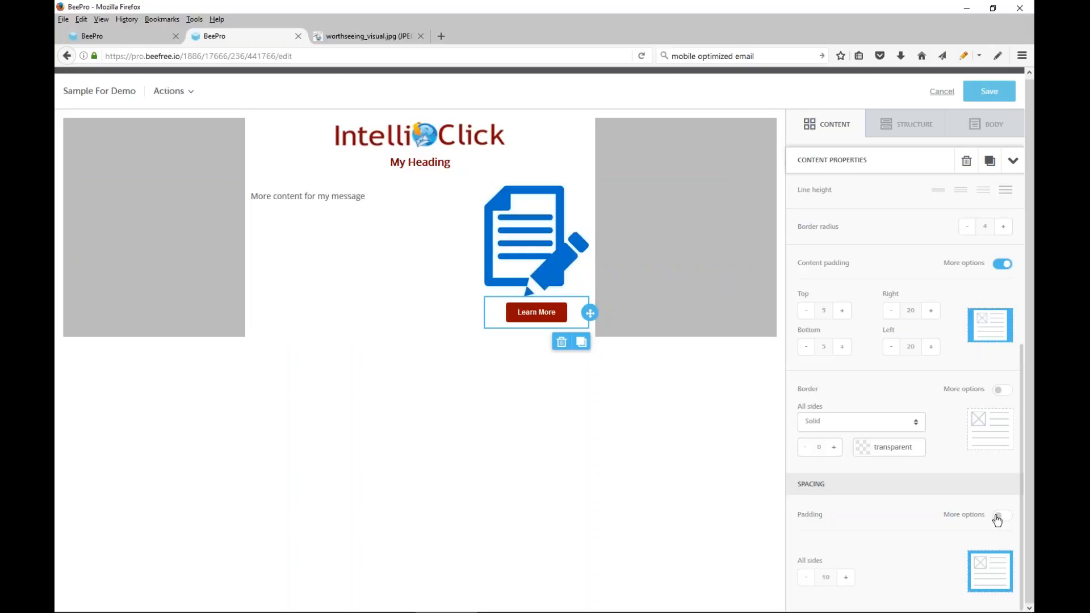
pyautogui.scroll(-1, 894, 406)
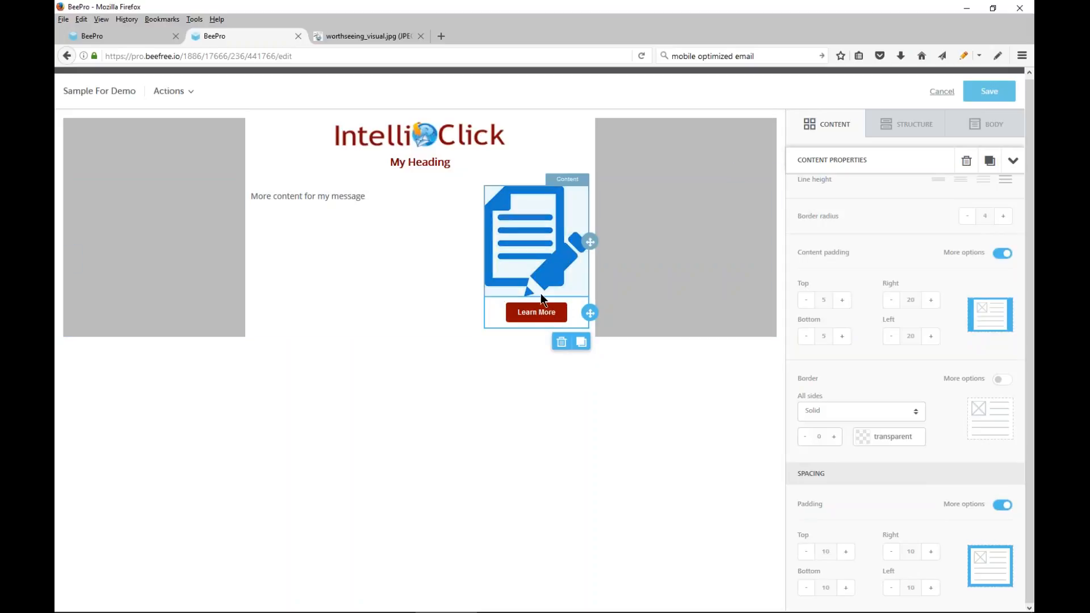
pyautogui.click(805, 551)
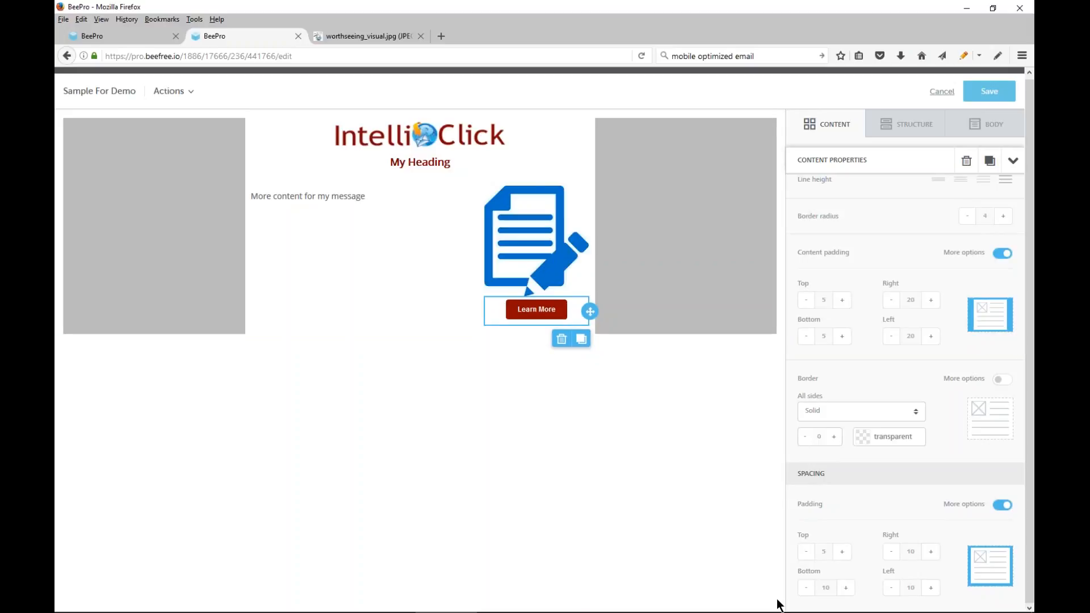
pyautogui.click(805, 588)
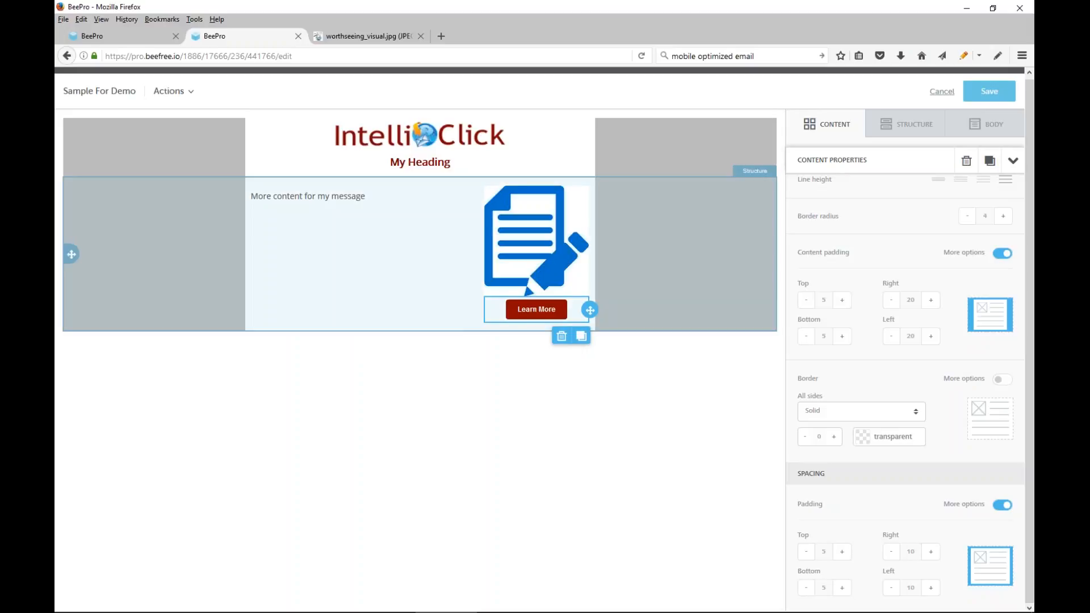
# Set the top padding of column 1 to 30 in the row containing the text and image
pyautogui.click(675, 246)
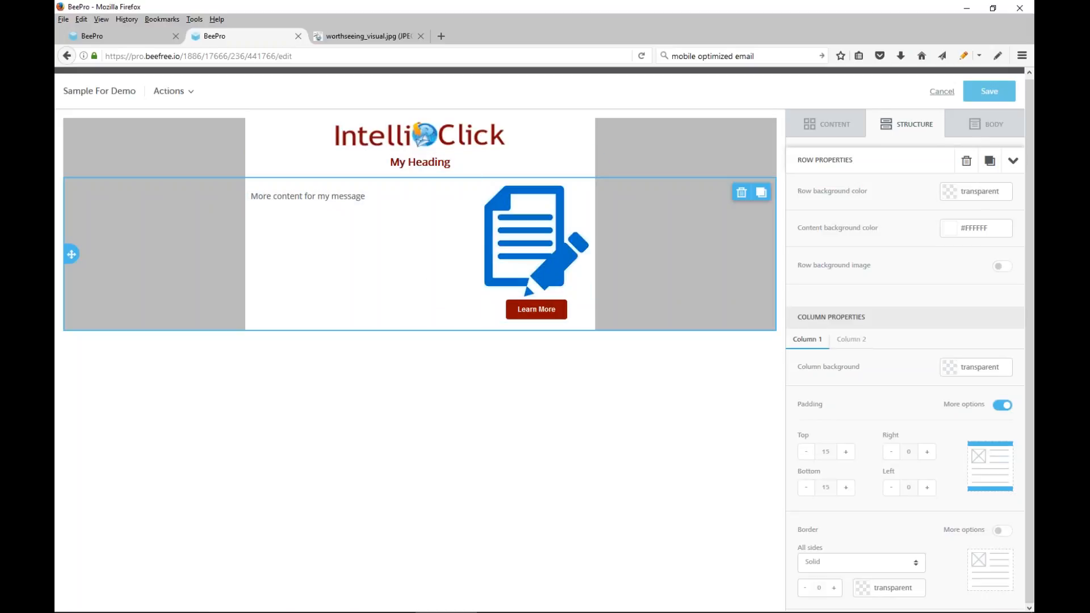
pyautogui.click(845, 451)
pyautogui.click(846, 452)
pyautogui.click(846, 451)
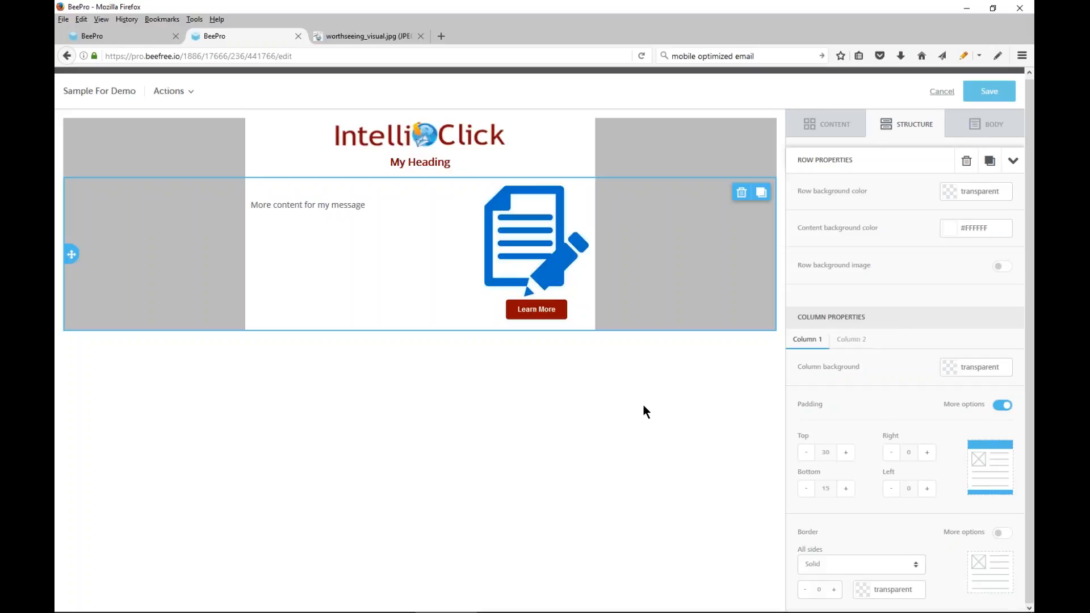
# Enable individual padding for the "More content for my message" text block and set its top padding to 25
pyautogui.click(288, 204)
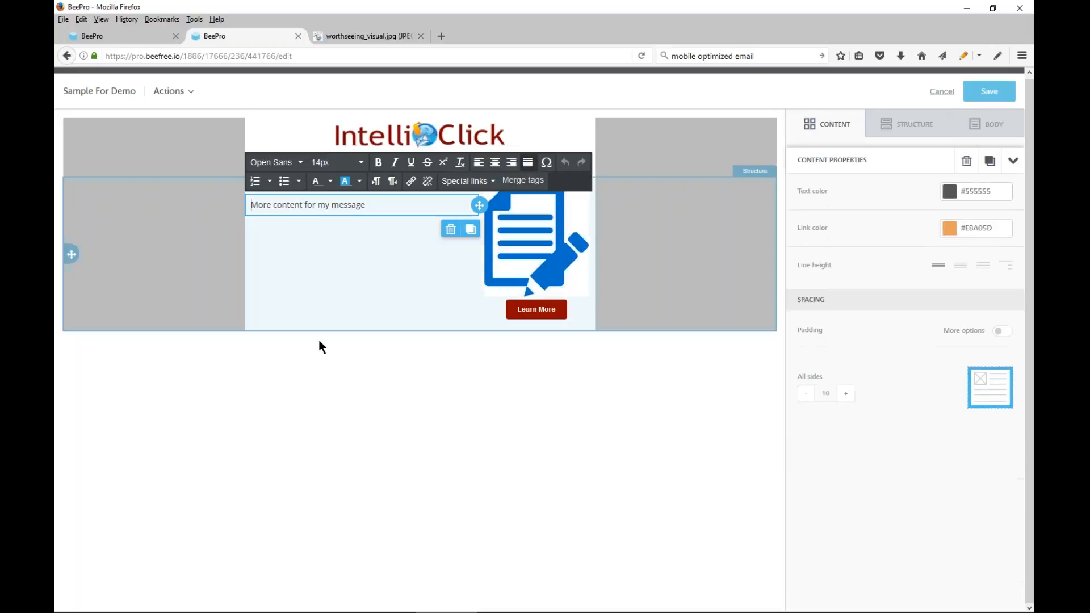
pyautogui.click(1007, 333)
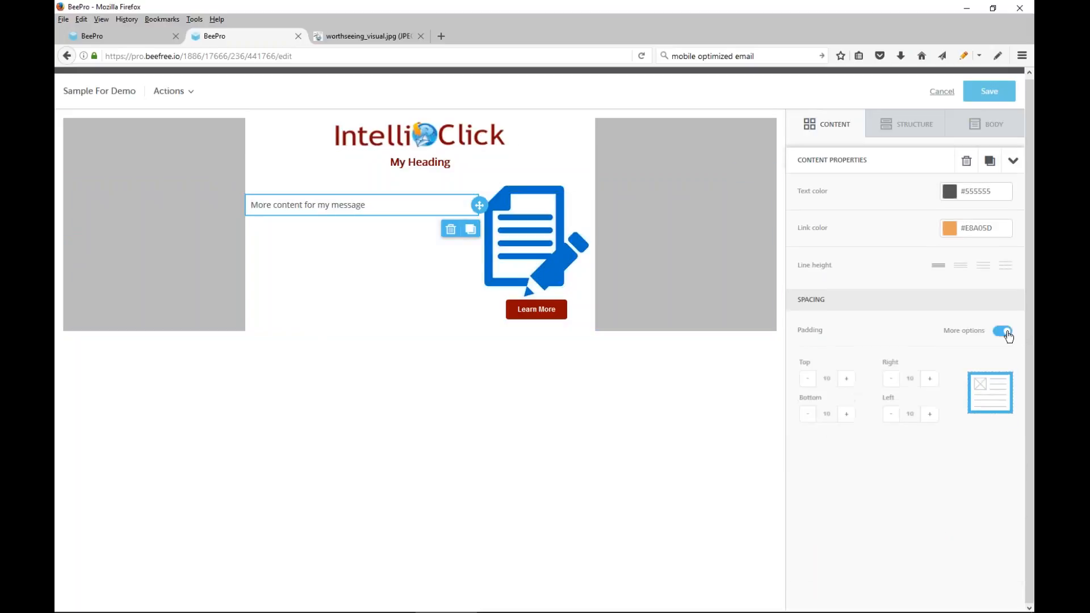
pyautogui.click(846, 379)
pyautogui.click(847, 379)
pyautogui.click(846, 379)
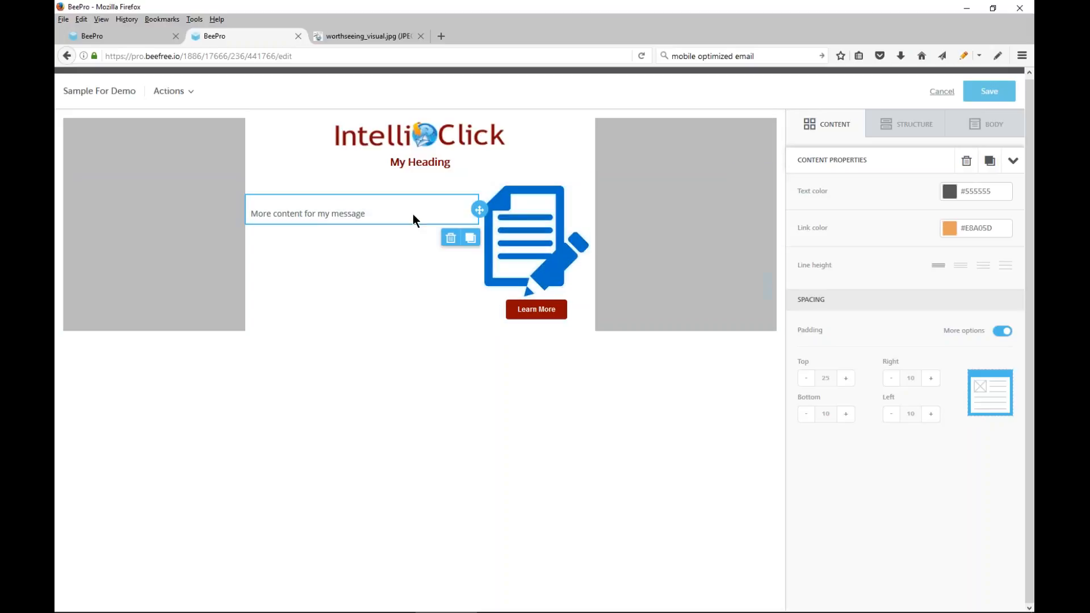
# Add a one-column row at the bottom of the message and move a duplicate of the "More content for my message" text block into it
pyautogui.click(907, 133)
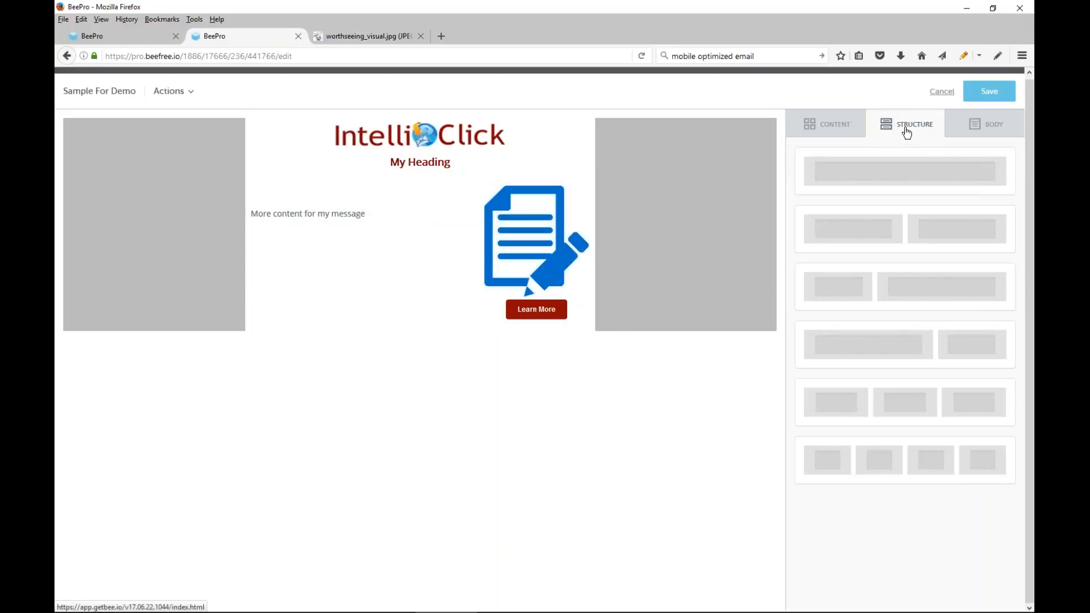
pyautogui.moveTo(911, 169); pyautogui.dragTo(376, 328)
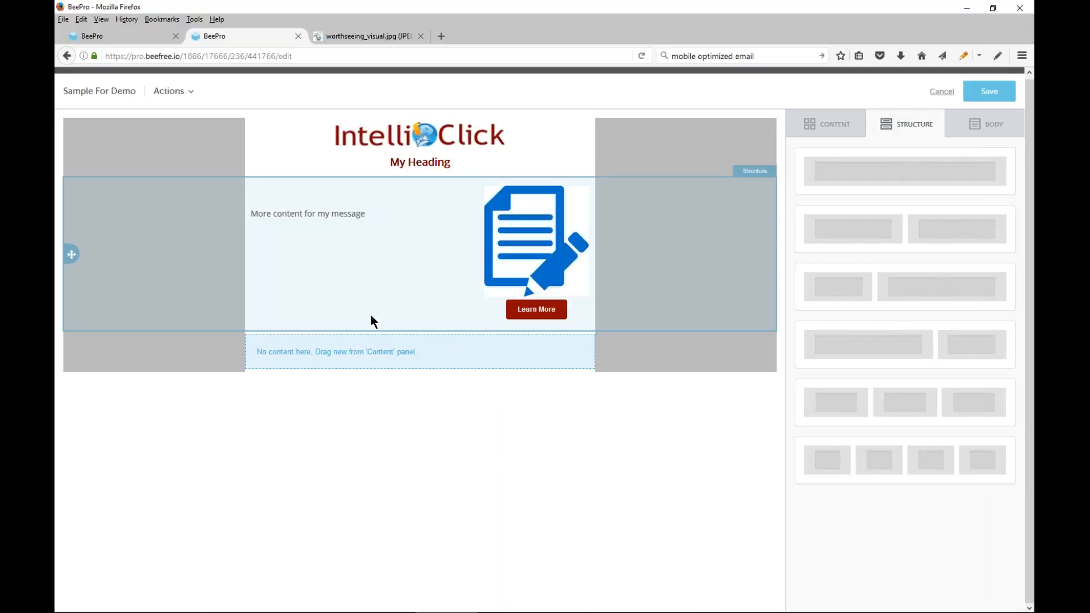
pyautogui.click(324, 216)
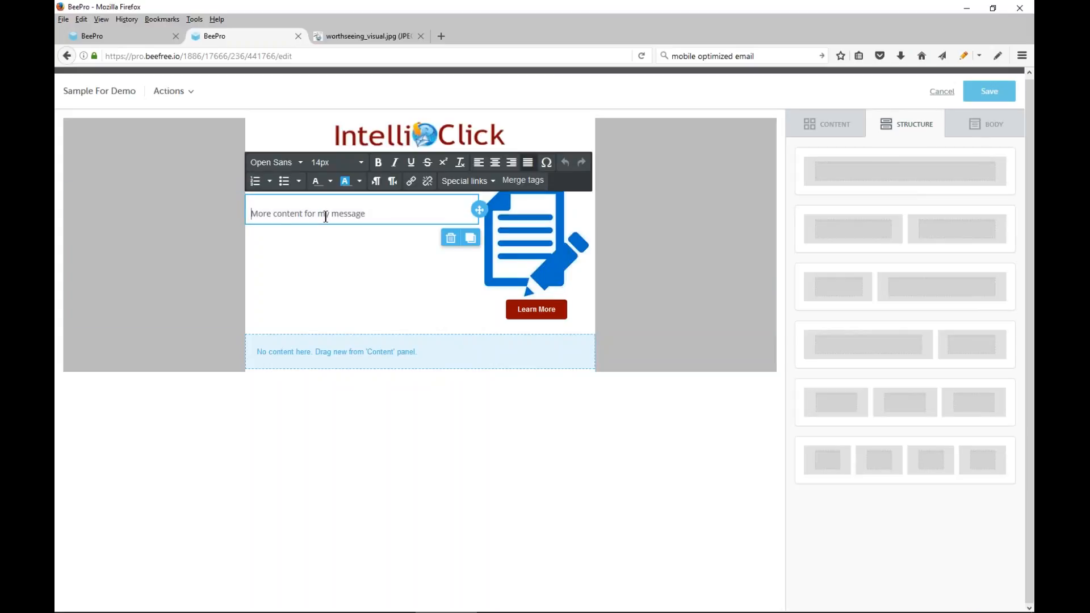
pyautogui.click(473, 241)
pyautogui.click(473, 241)
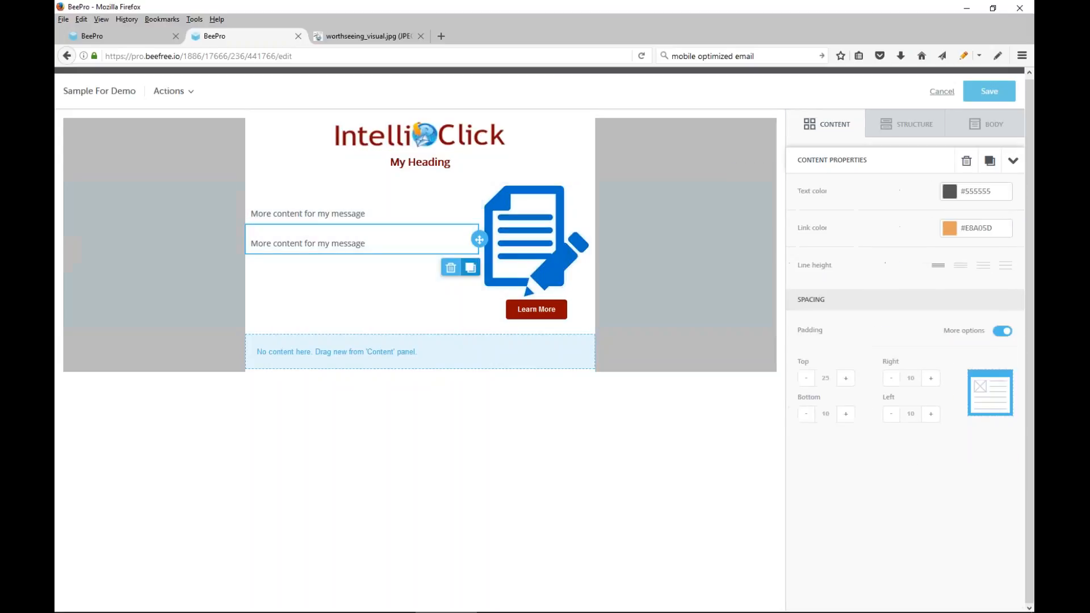
pyautogui.moveTo(478, 240); pyautogui.dragTo(477, 347)
pyautogui.click(458, 352)
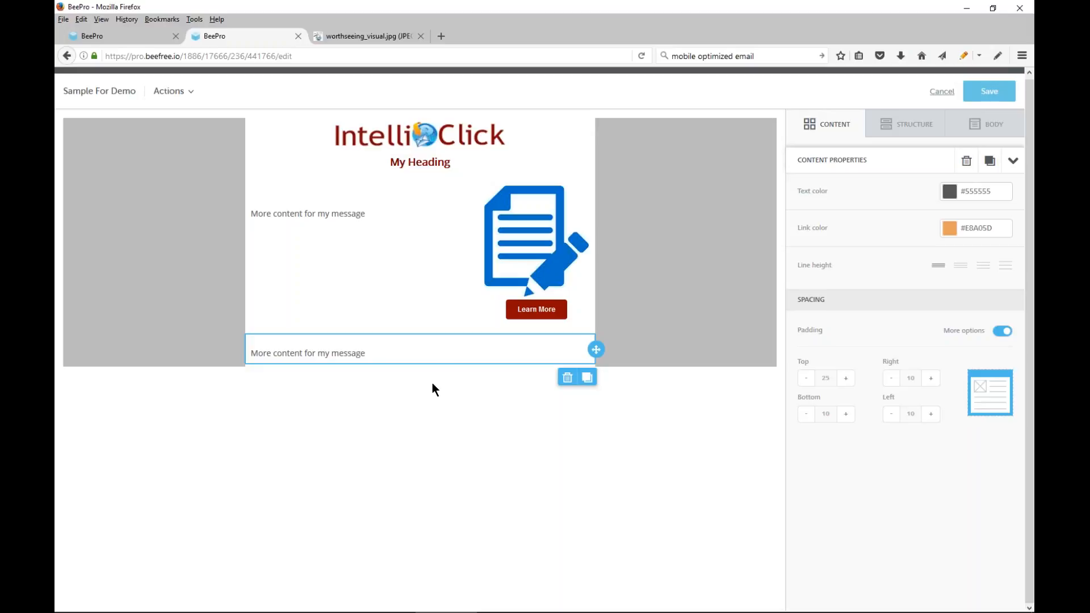
pyautogui.click(437, 359)
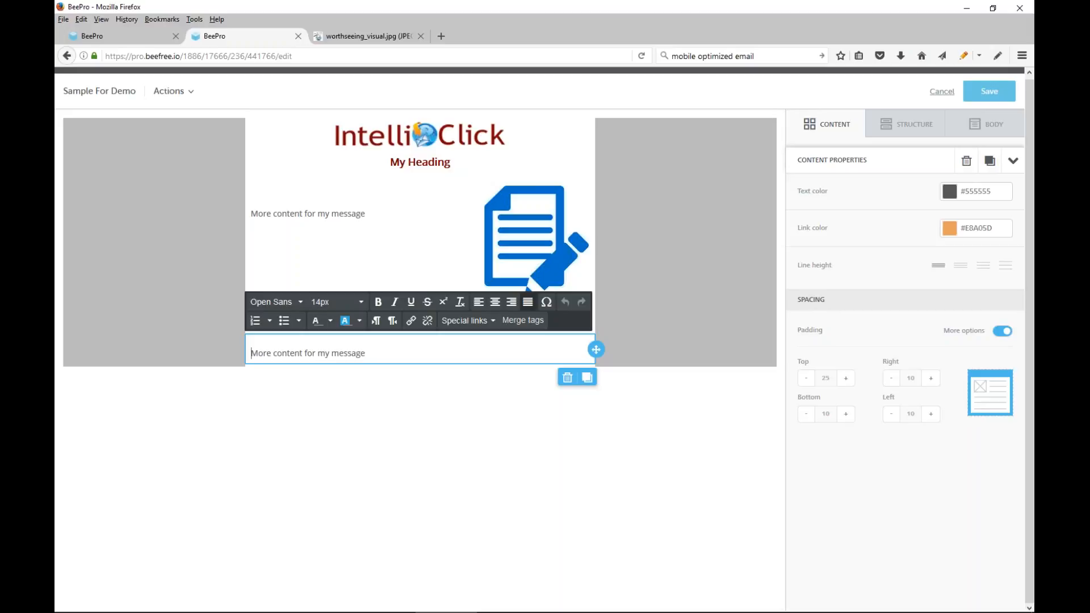
# Set the content background color of the bottom row to dark gray (#555555)
pyautogui.click(639, 349)
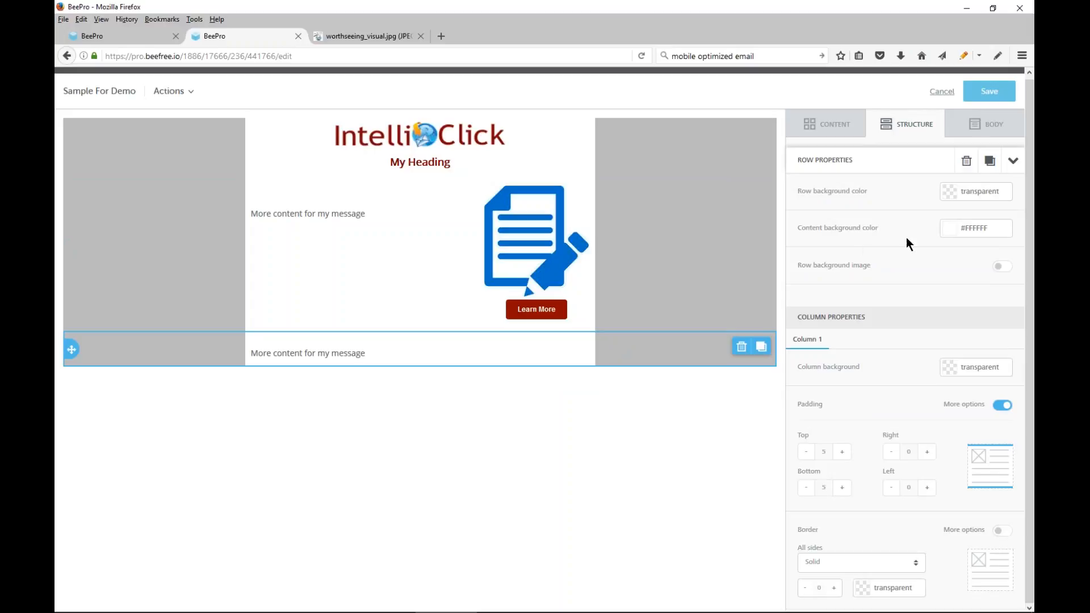
pyautogui.click(949, 235)
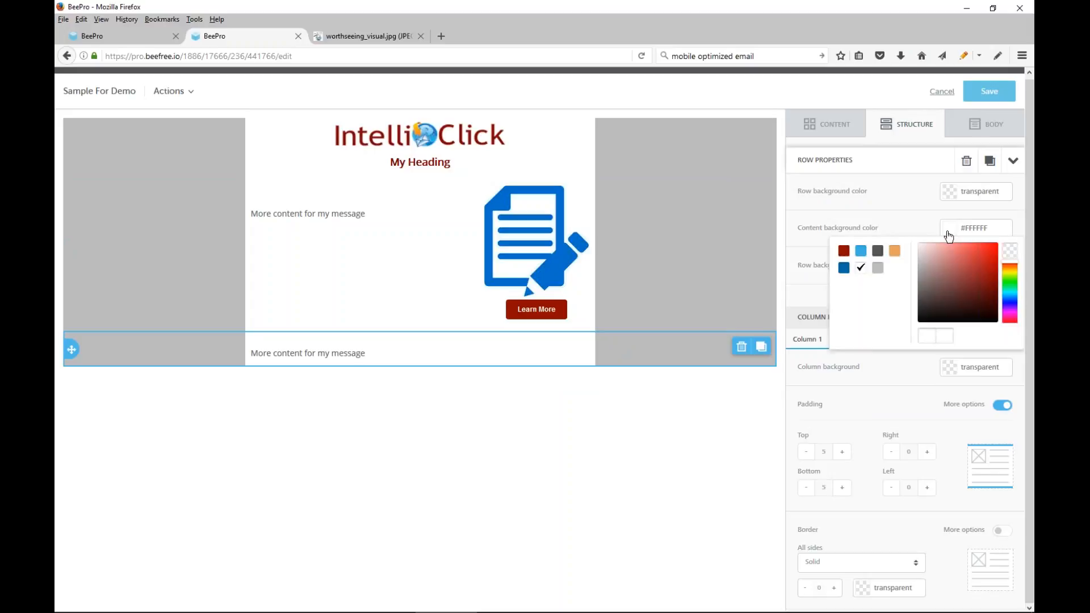
pyautogui.click(1010, 250)
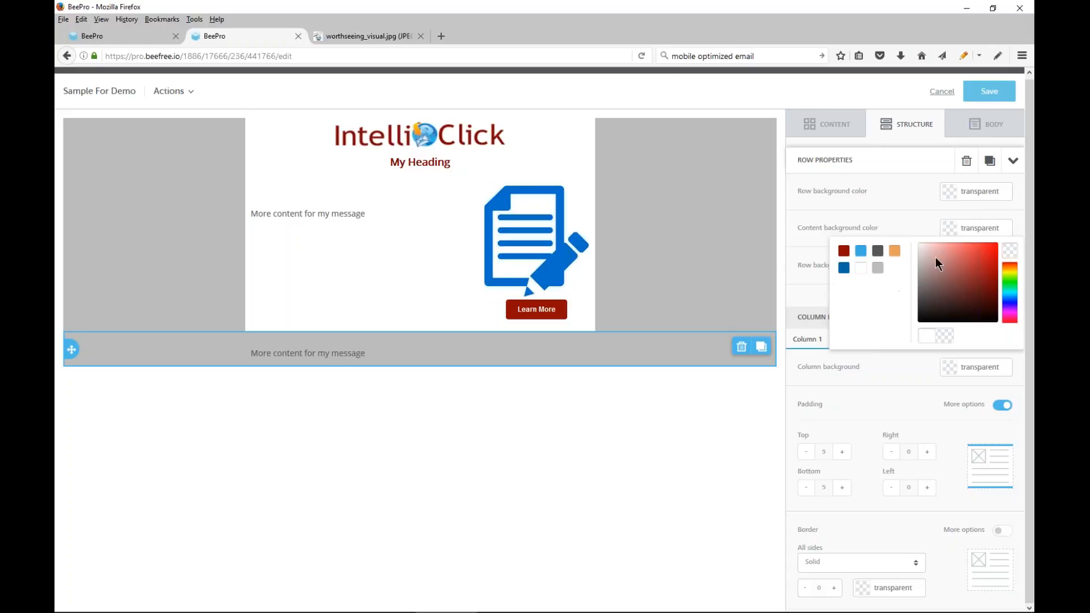
pyautogui.click(877, 250)
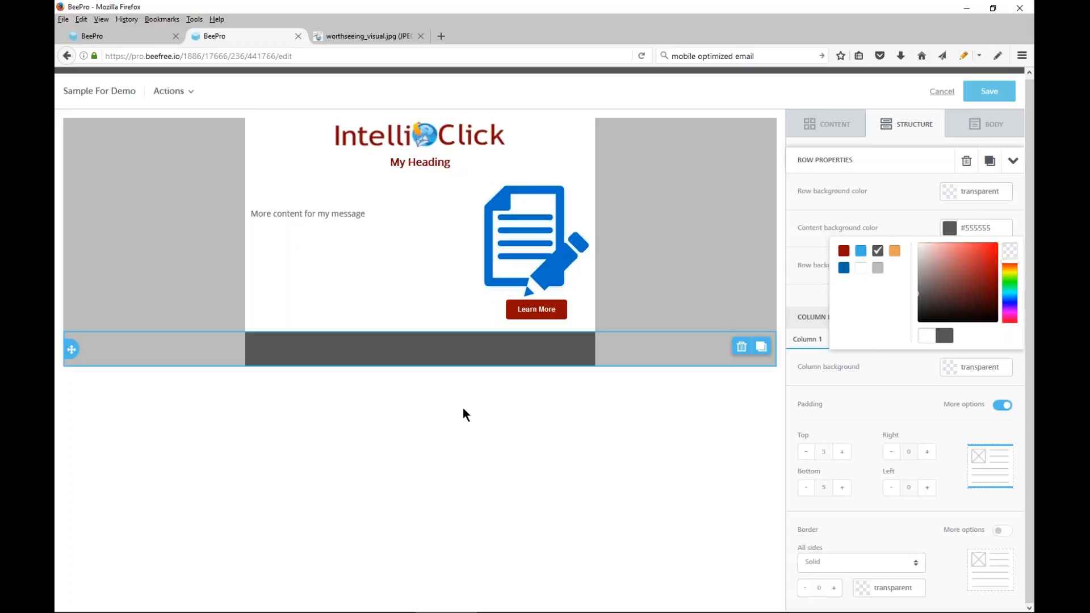
# Color the "More content for my message" text in the bottom row white
pyautogui.click(431, 353)
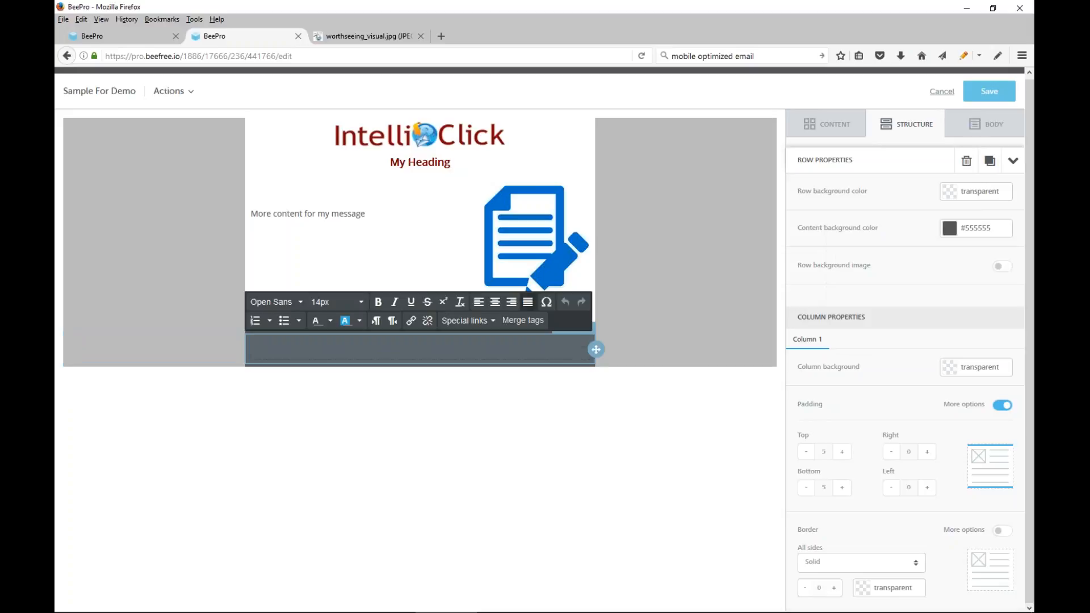
pyautogui.tripleClick(343, 352)
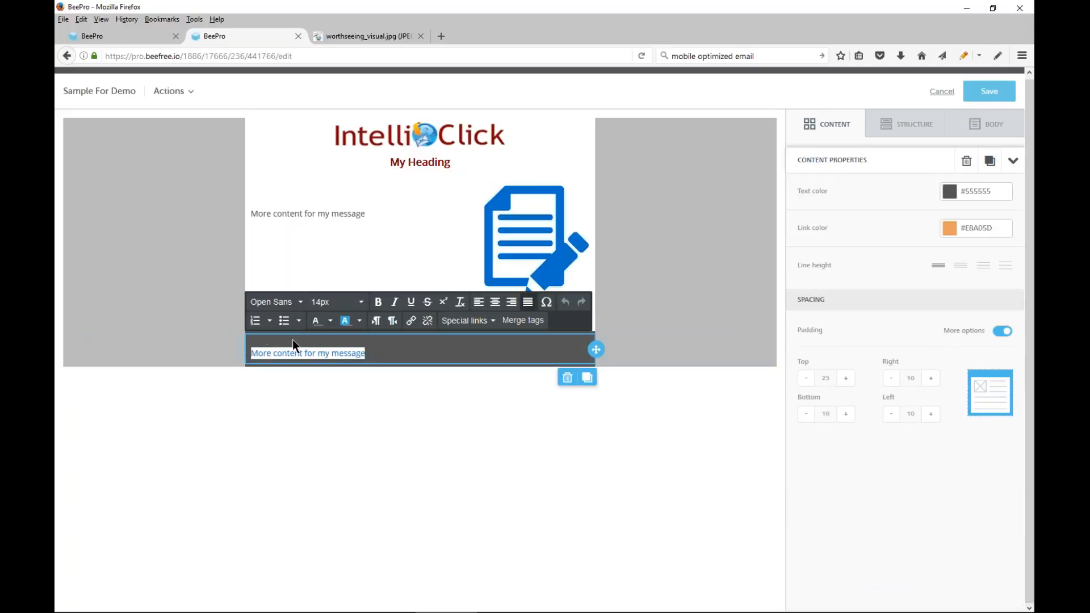
pyautogui.click(331, 323)
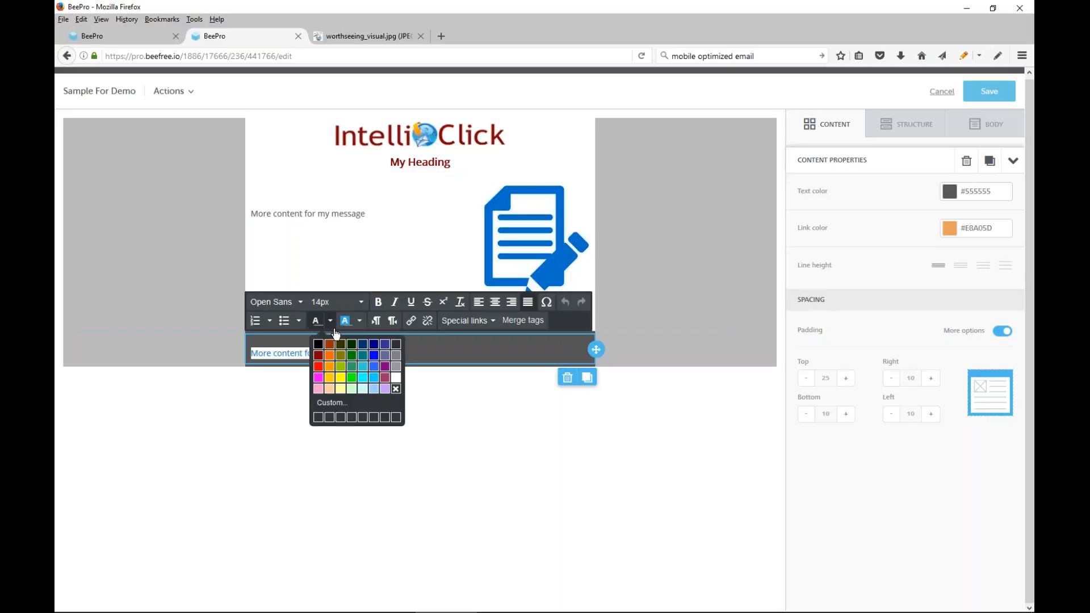
pyautogui.click(395, 377)
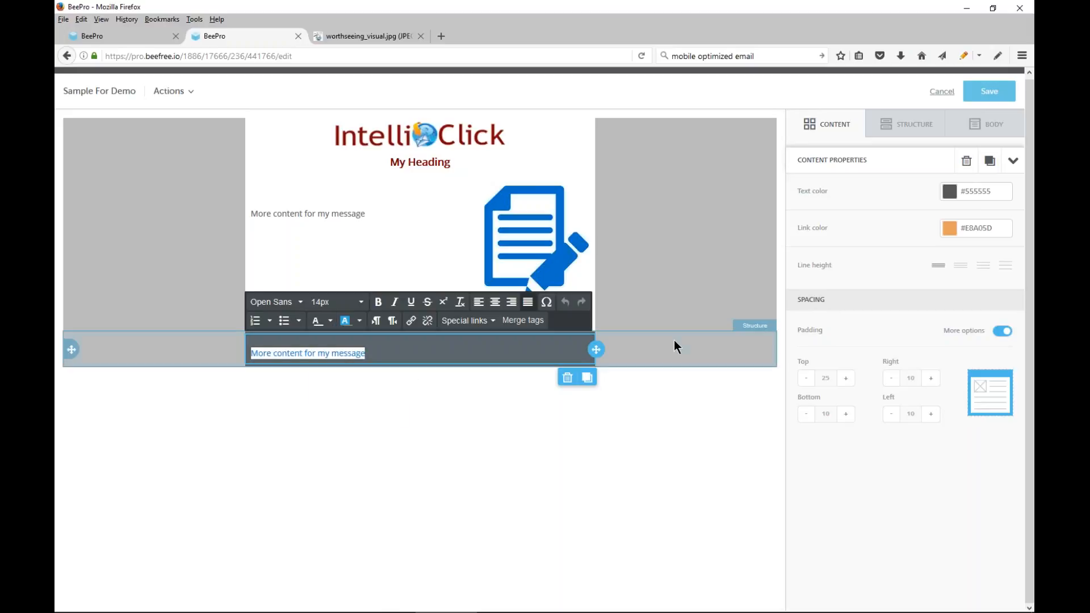
pyautogui.click(552, 347)
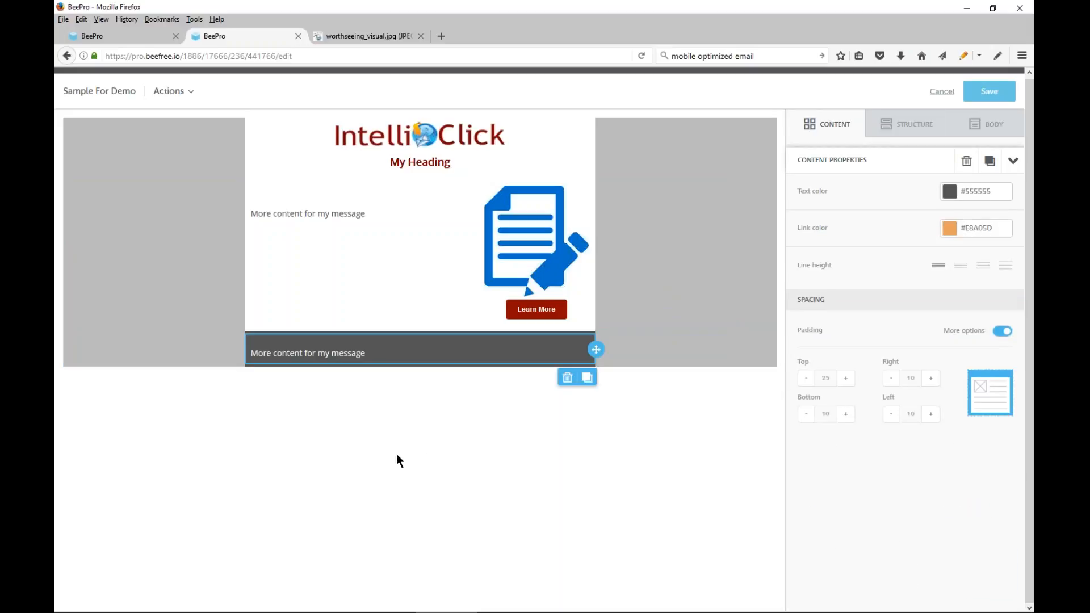
# Add a second line reading "more wording" to the text block in the dark gray bottom row
pyautogui.click(413, 350)
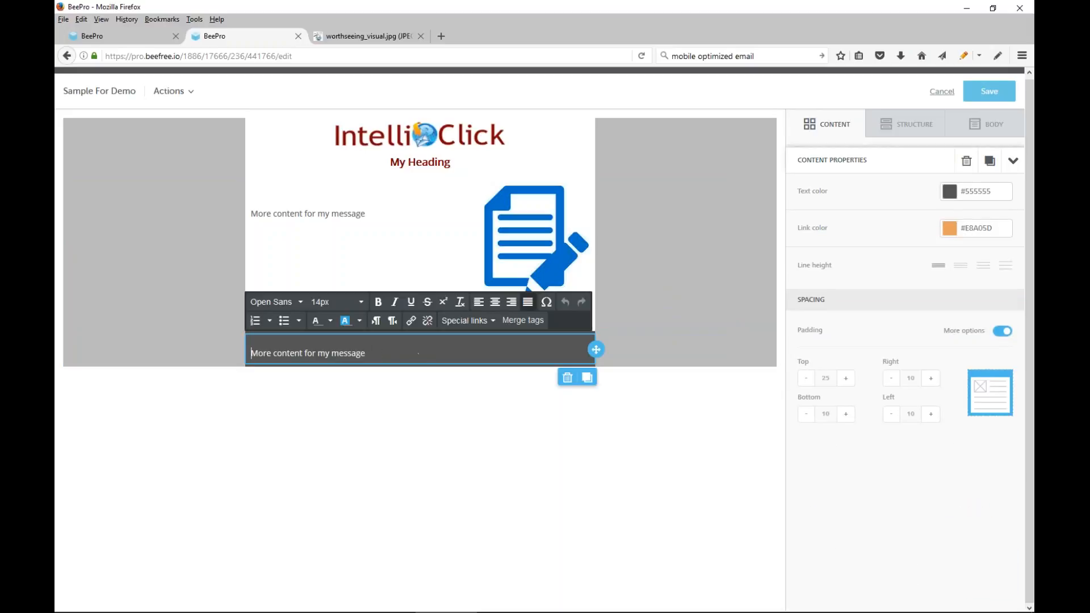
pyautogui.click(649, 358)
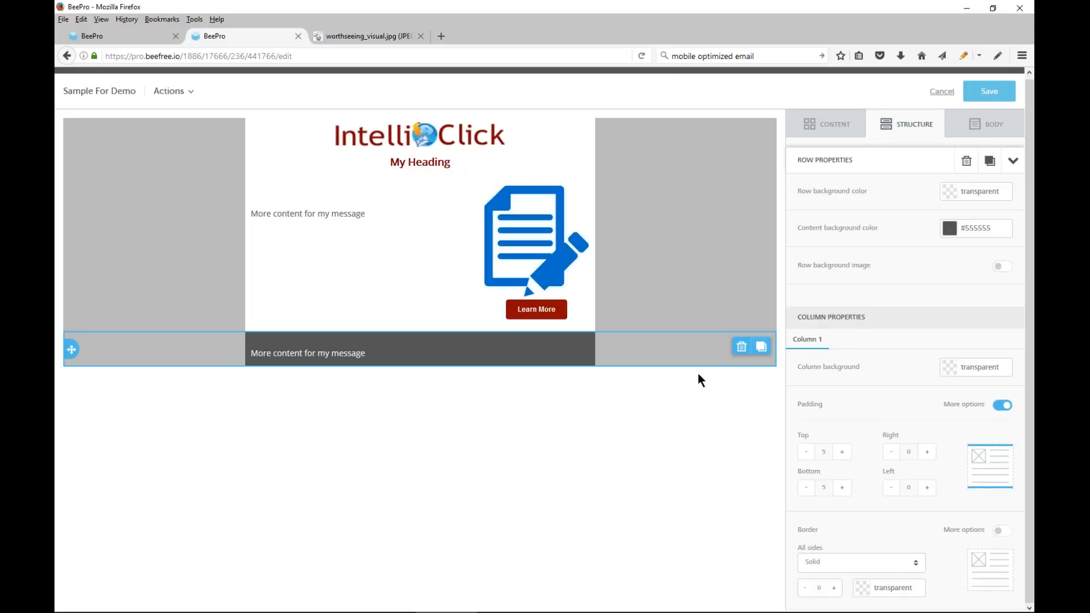
pyautogui.click(373, 354)
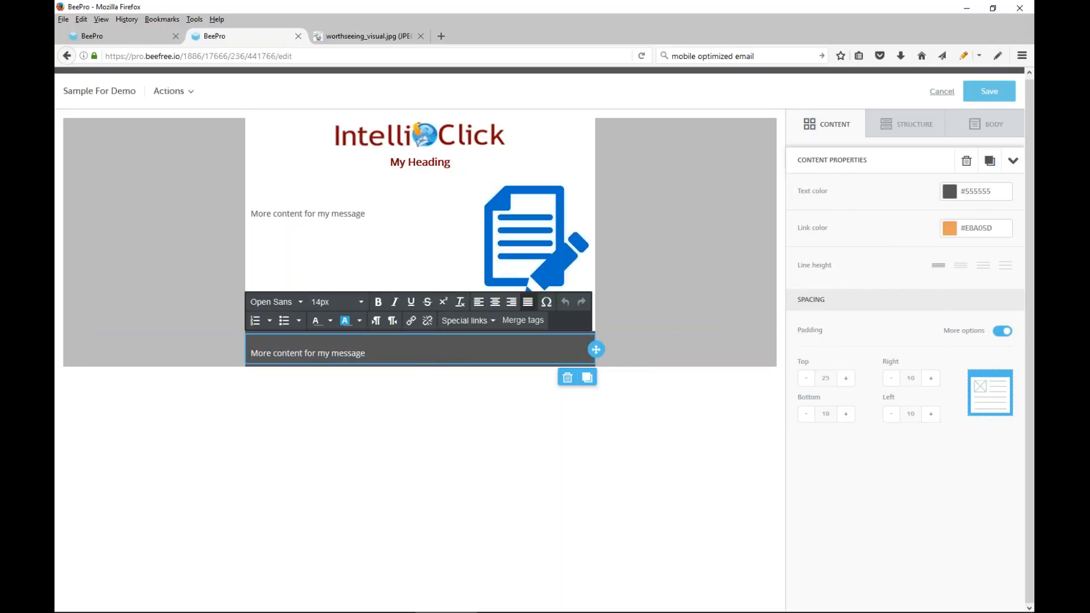
pyautogui.press('Return')
pyautogui.write('mo')
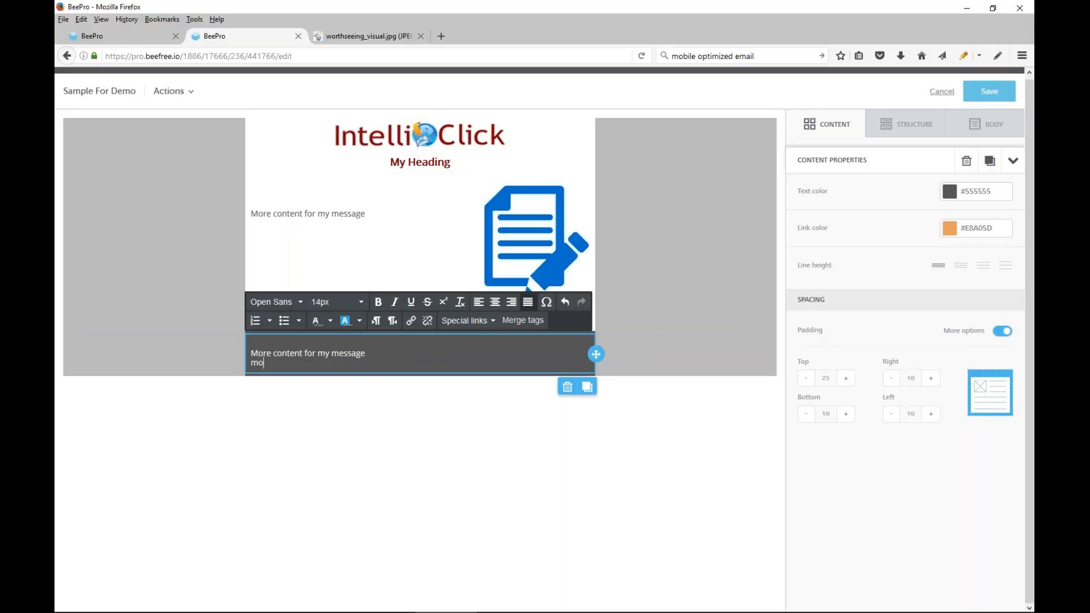
pyautogui.write('re wording')
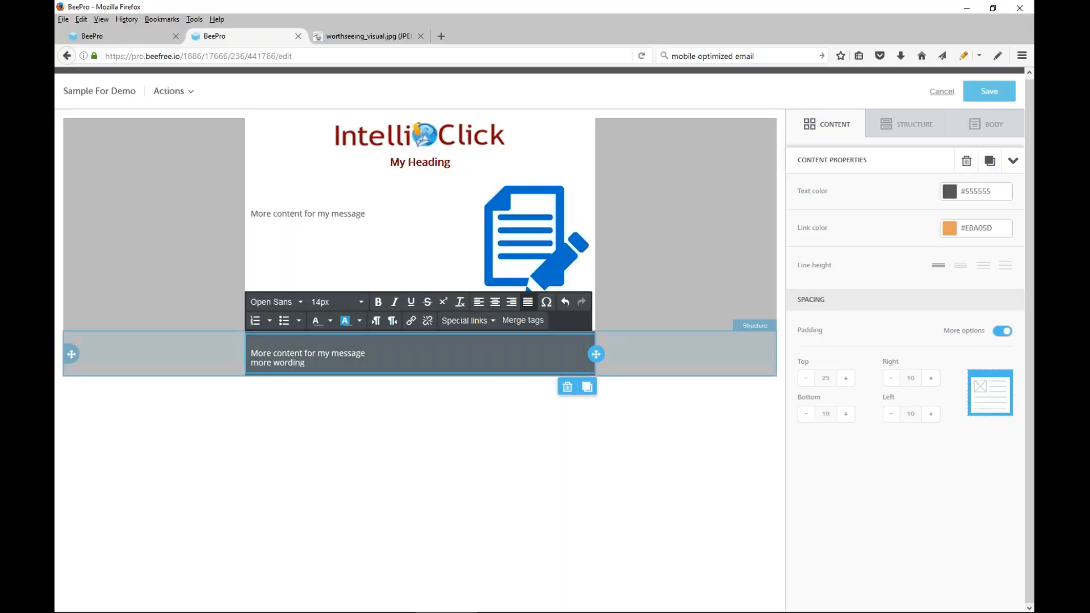
# Try wider line heights on the bottom row's text and settle on the second-tightest option
pyautogui.click(963, 268)
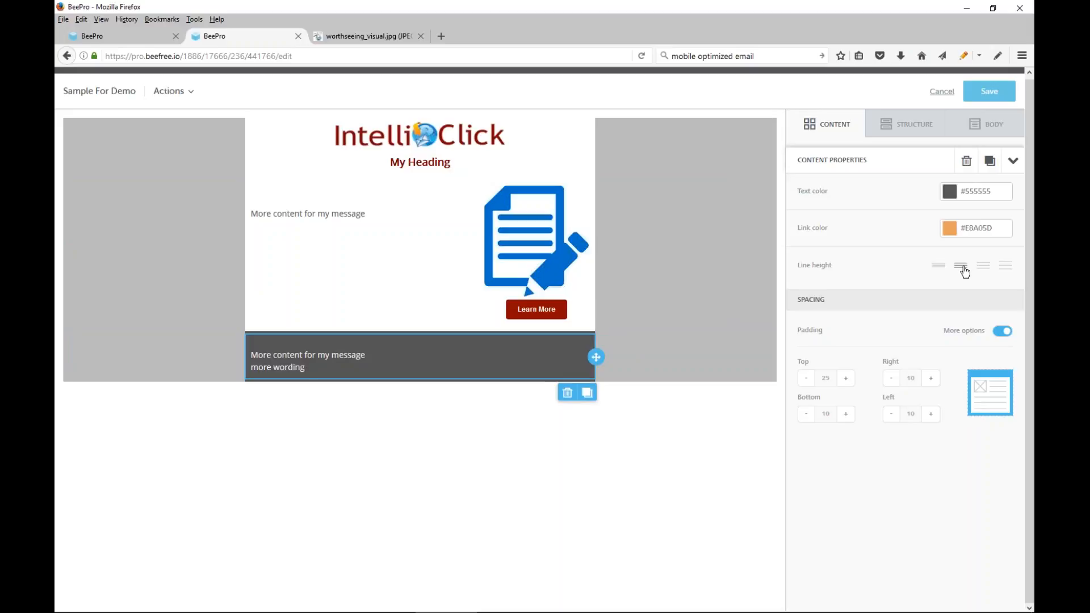
pyautogui.click(991, 276)
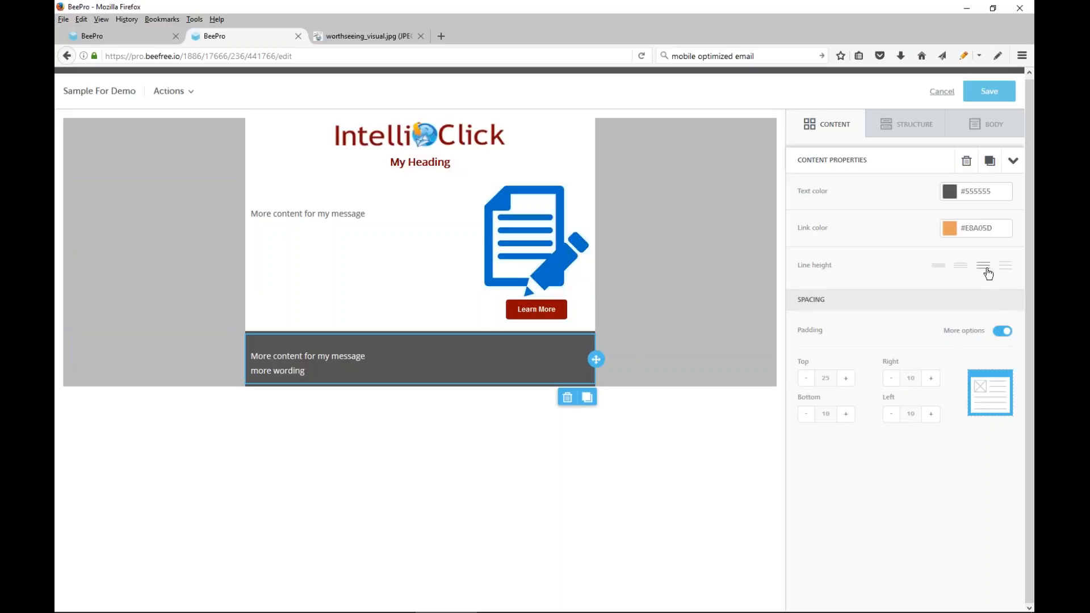
pyautogui.click(963, 271)
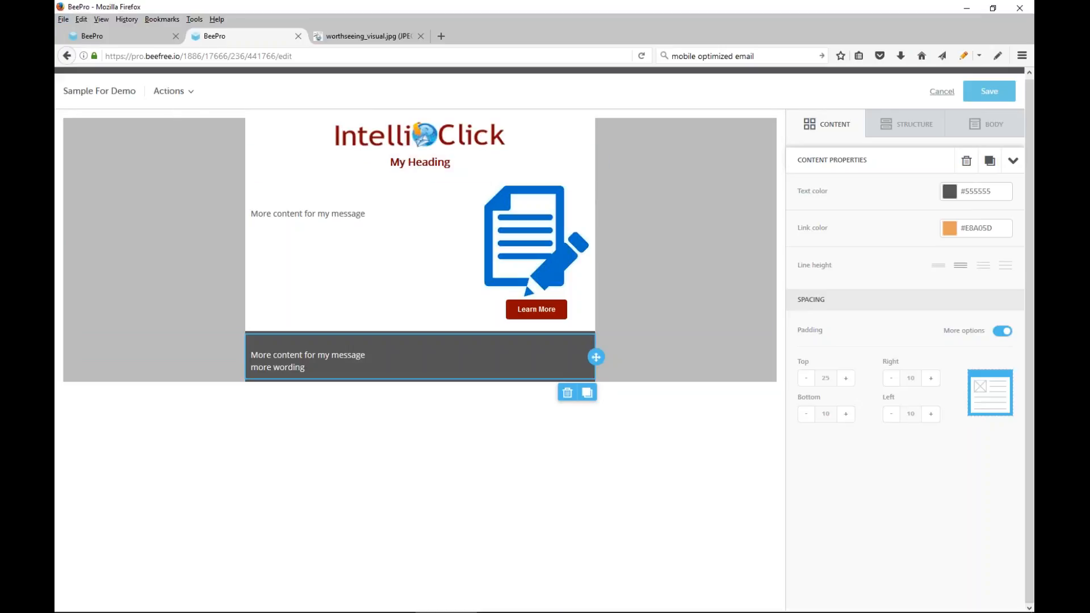
# Preview the message in desktop and mobile views, checking the full mobile layout from logo to footer
pyautogui.click(190, 95)
pyautogui.click(178, 113)
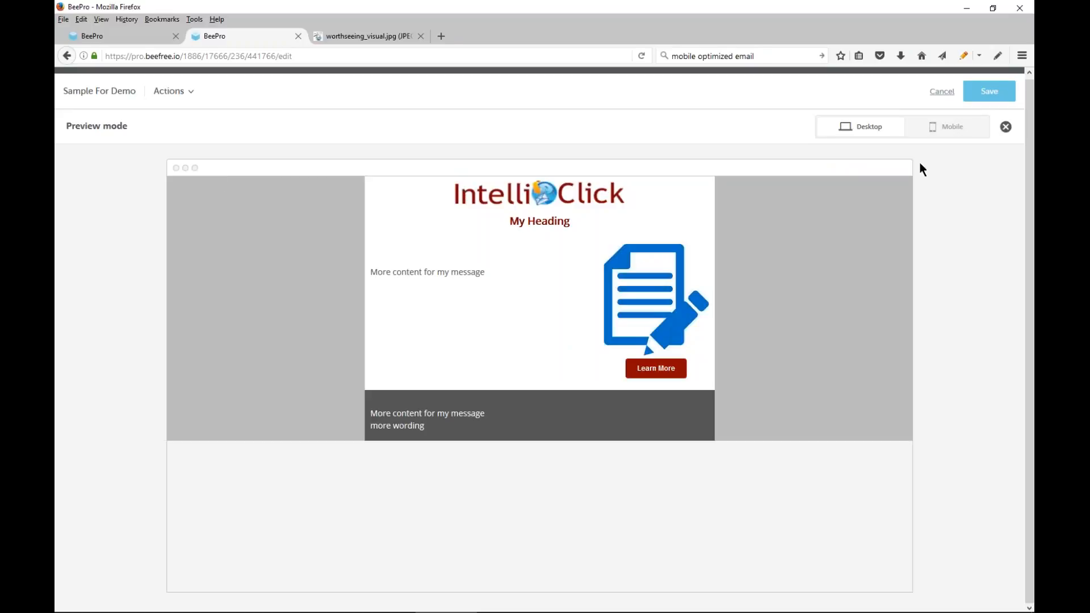
pyautogui.click(942, 129)
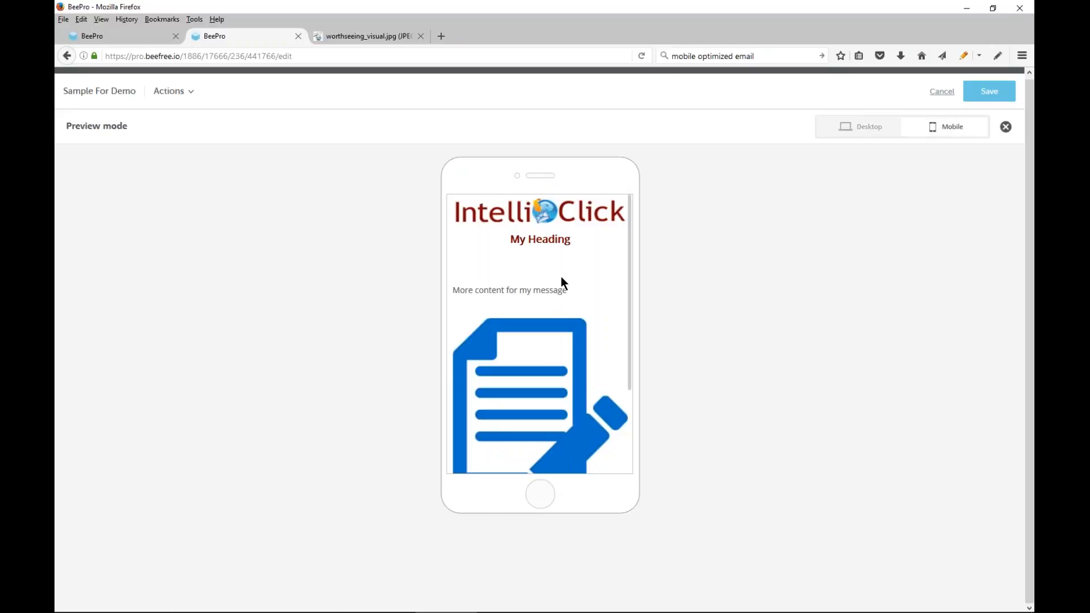
pyautogui.scroll(-3, 560, 275)
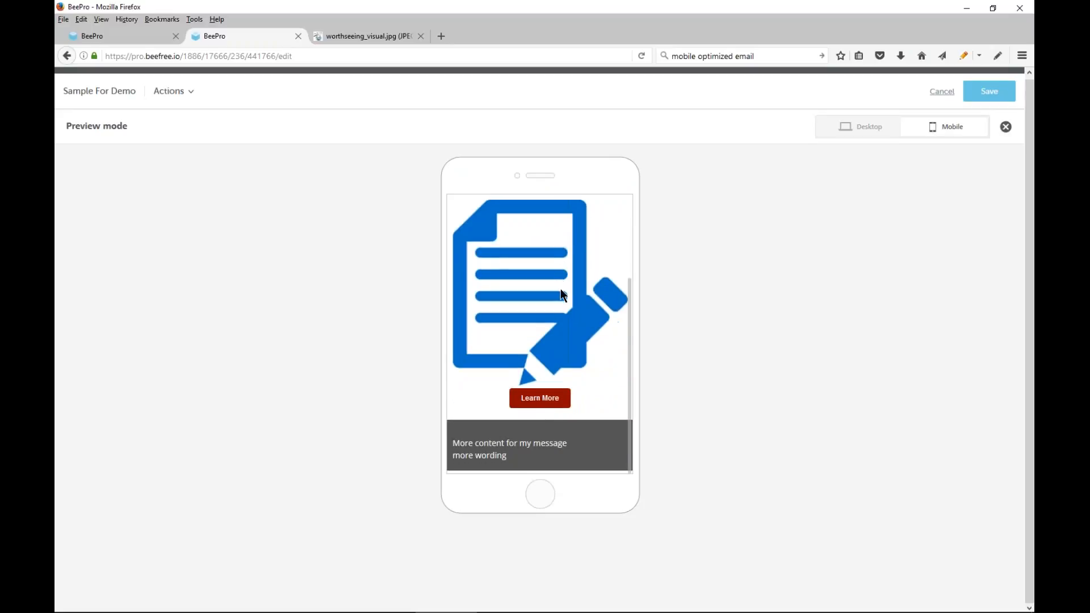
pyautogui.scroll(4, 560, 289)
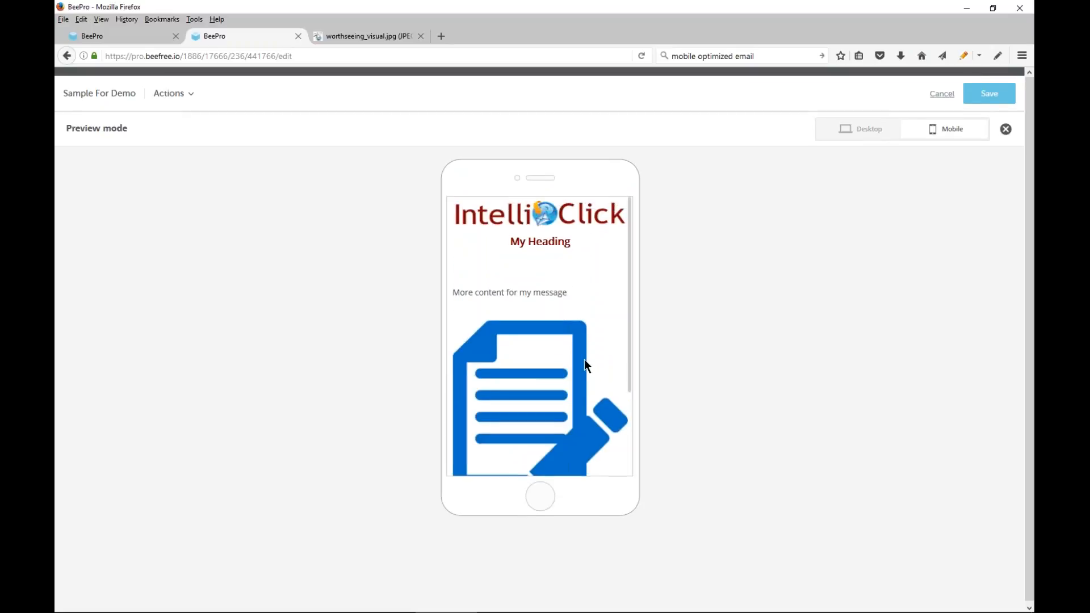
pyautogui.scroll(-2, 620, 347)
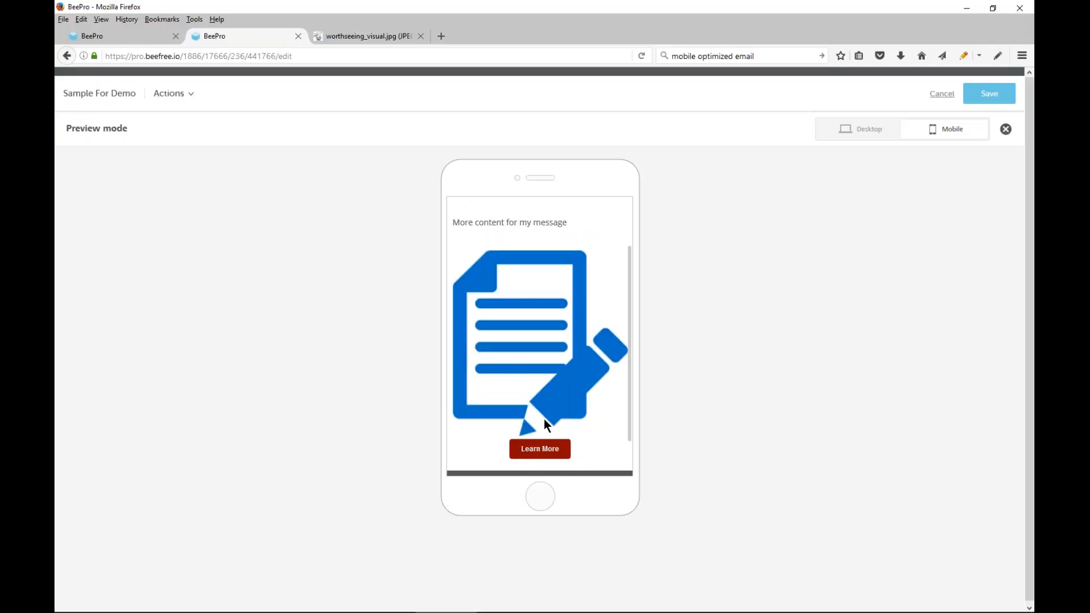
pyautogui.scroll(-2, 518, 278)
pyautogui.scroll(4, 518, 286)
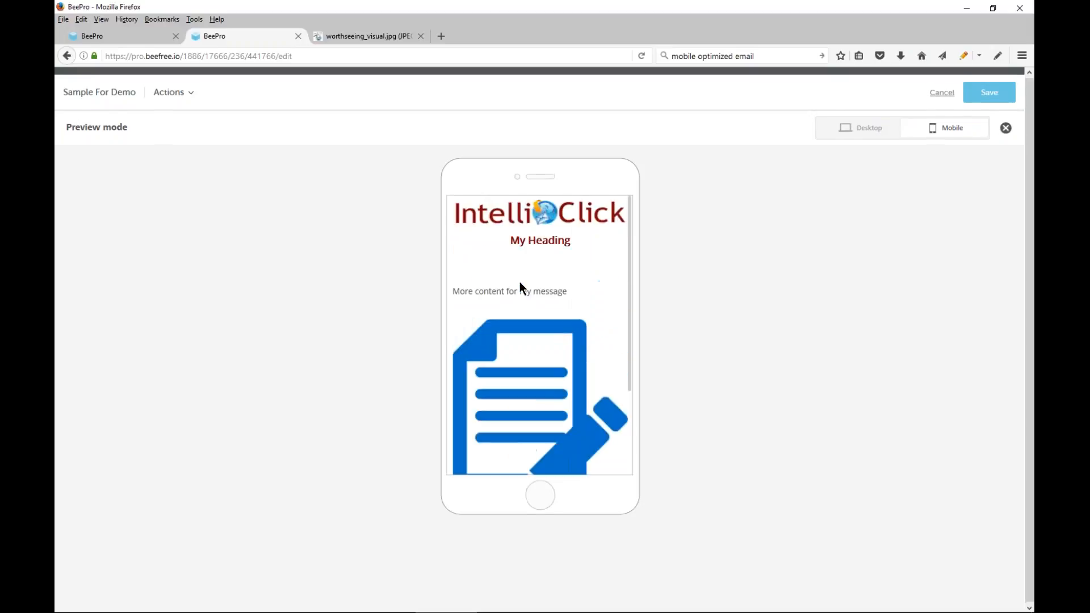
pyautogui.click(860, 129)
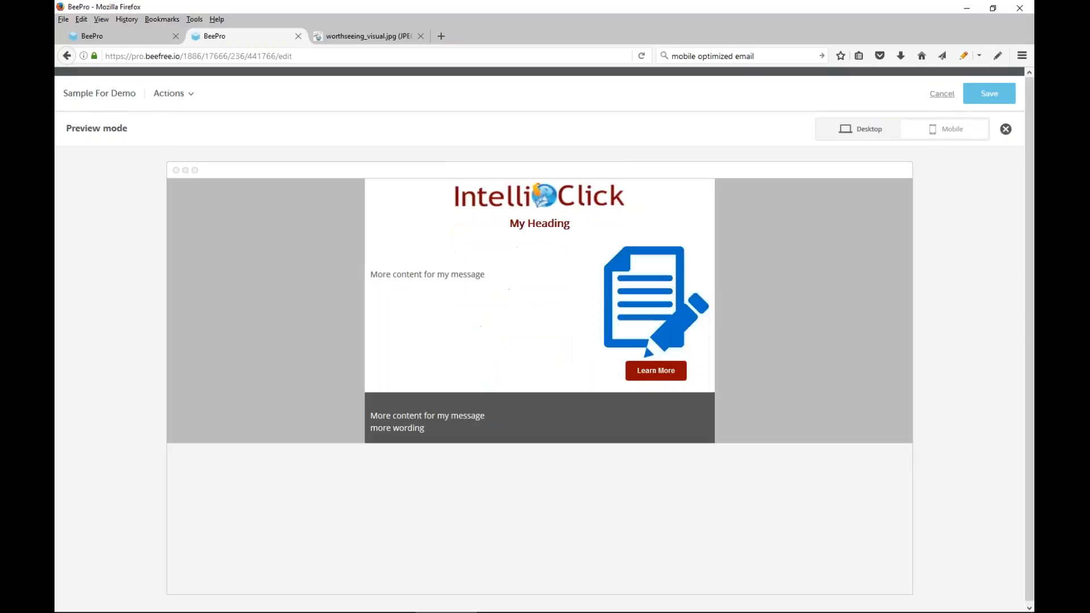
# Close the preview without discarding the unsaved content and save the message
pyautogui.click(942, 95)
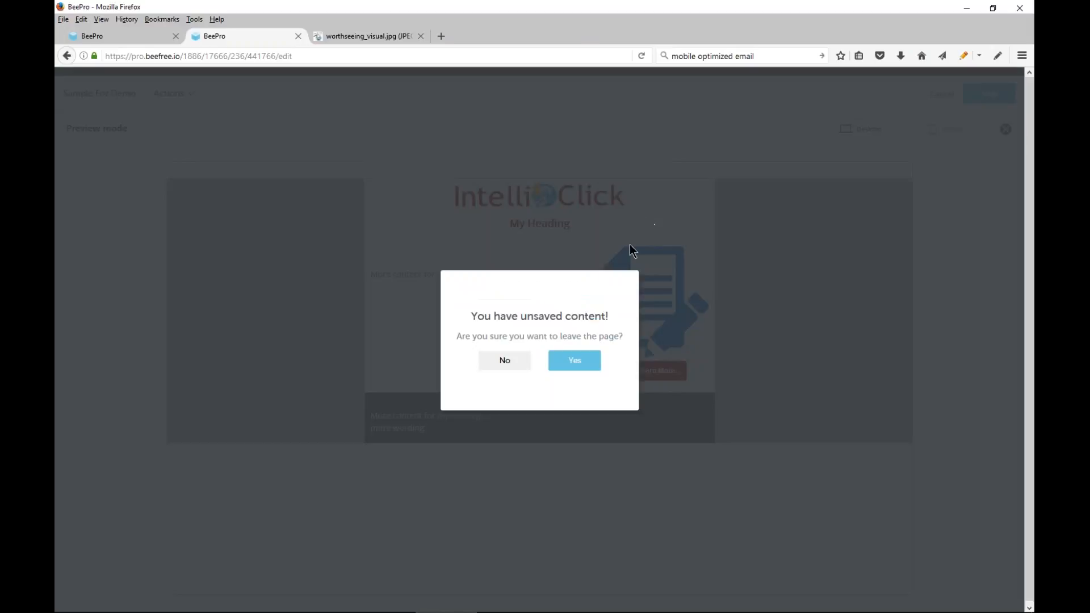
pyautogui.click(514, 362)
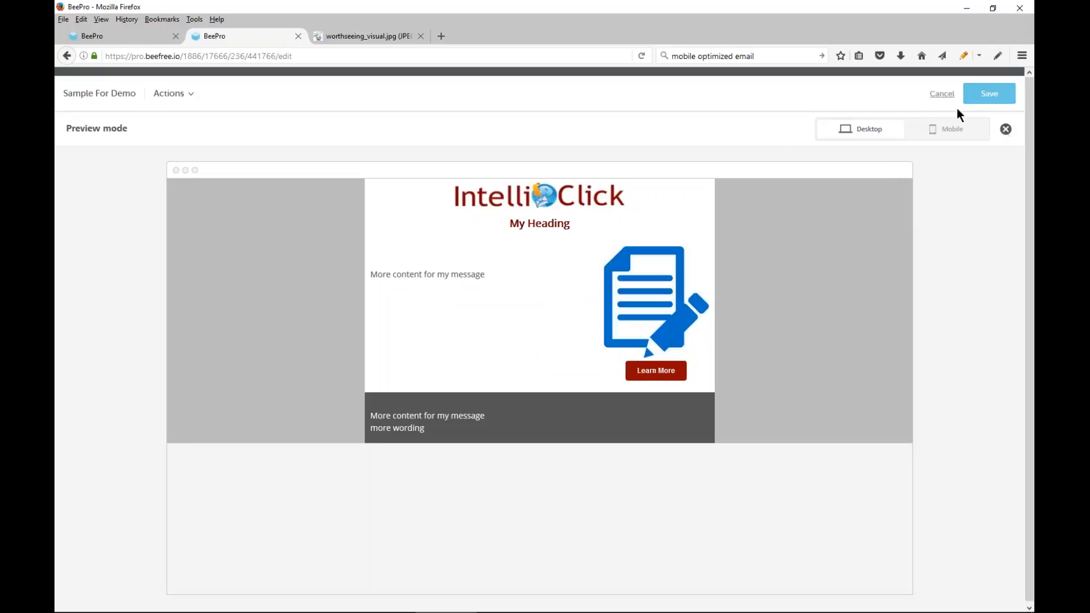
pyautogui.click(1005, 128)
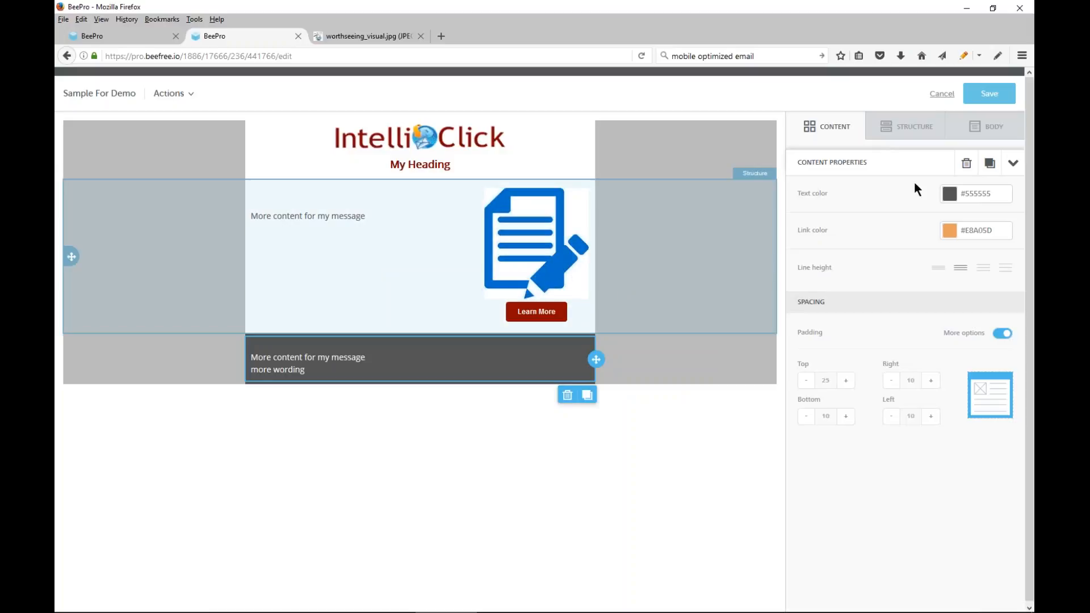
pyautogui.click(988, 95)
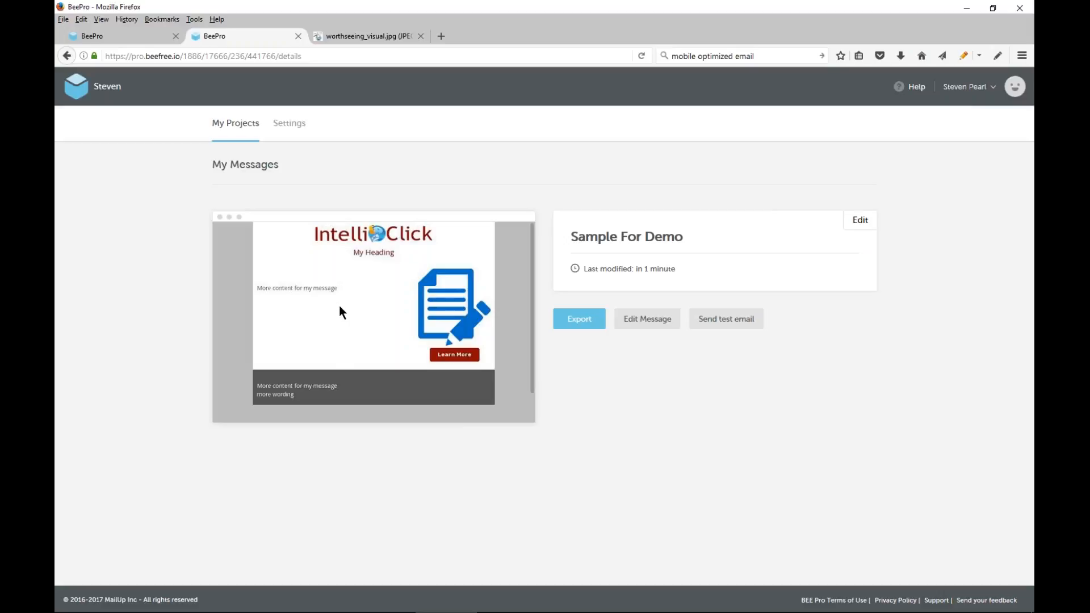
# Reopen the saved message for editing and reduce the top padding of the text block beside the image to 10
pyautogui.click(629, 319)
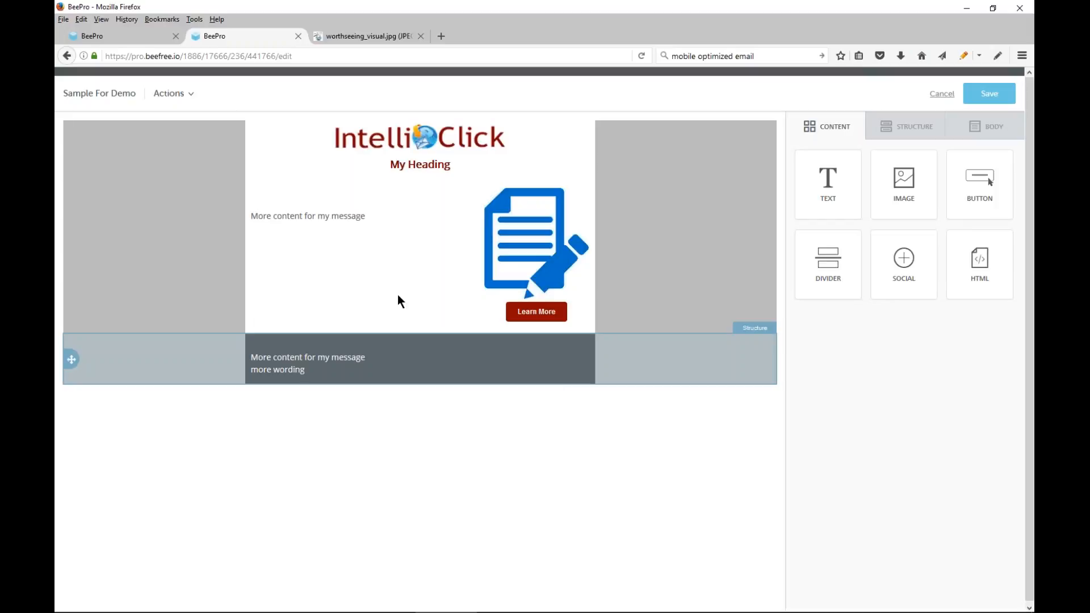
pyautogui.click(338, 217)
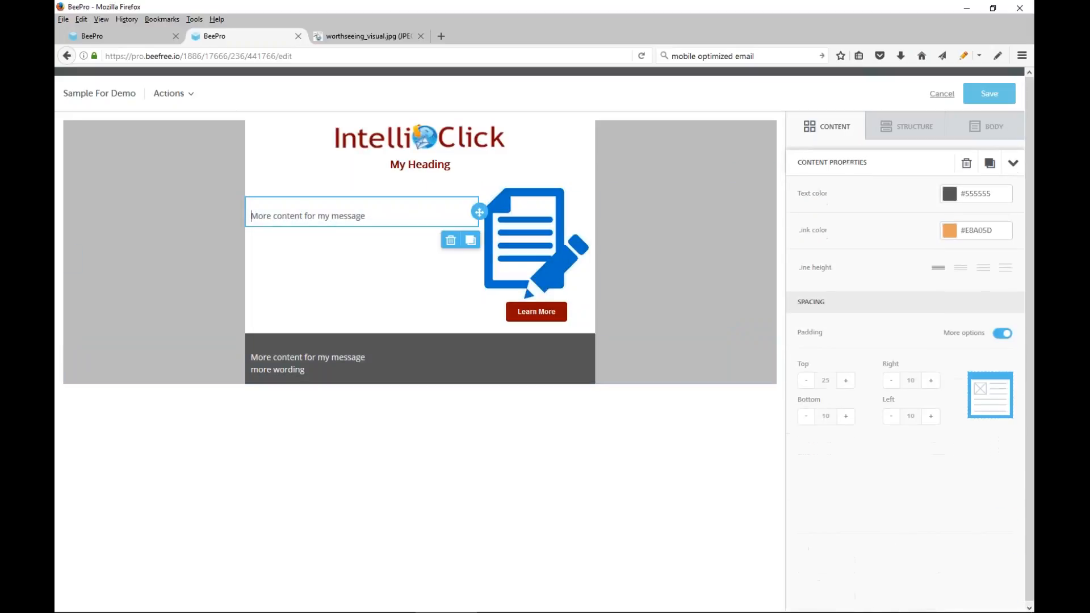
pyautogui.click(806, 382)
pyautogui.click(806, 380)
pyautogui.click(806, 380)
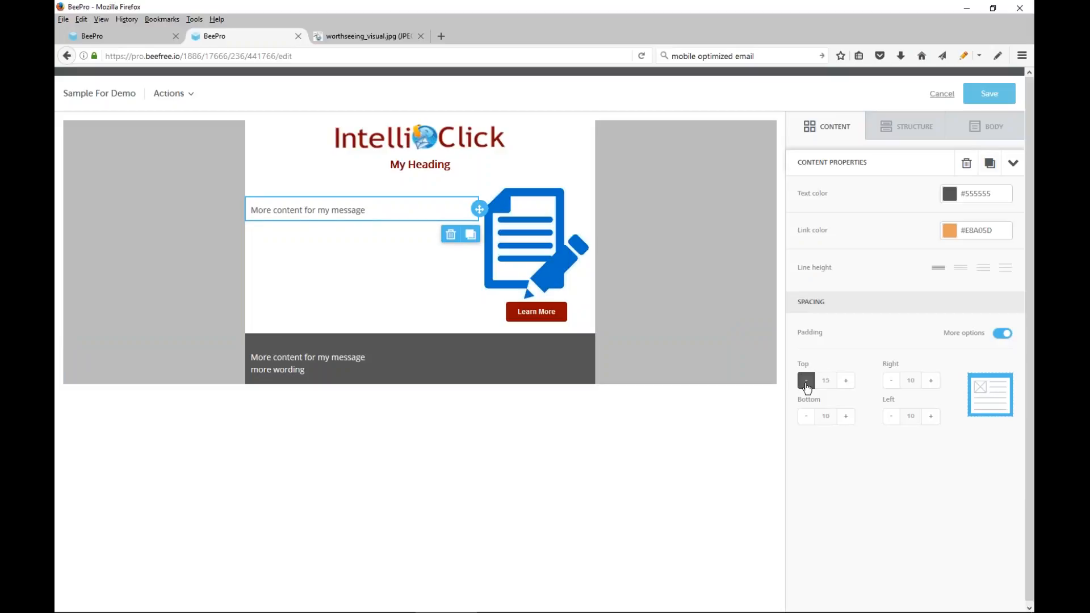
# Replace the text beside the image with "Content subject" and duplicate that text block
pyautogui.click(369, 209)
pyautogui.moveTo(370, 209); pyautogui.dragTo(251, 203)
pyautogui.write('C')
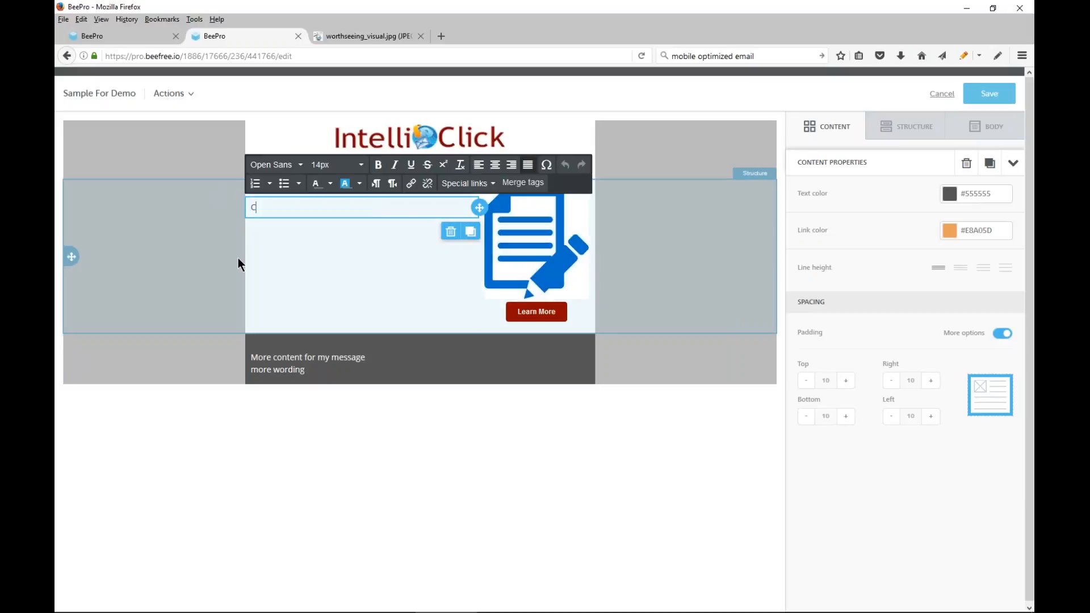
pyautogui.write('ontent subject an')
pyautogui.press('BackSpace')
pyautogui.press('BackSpace')
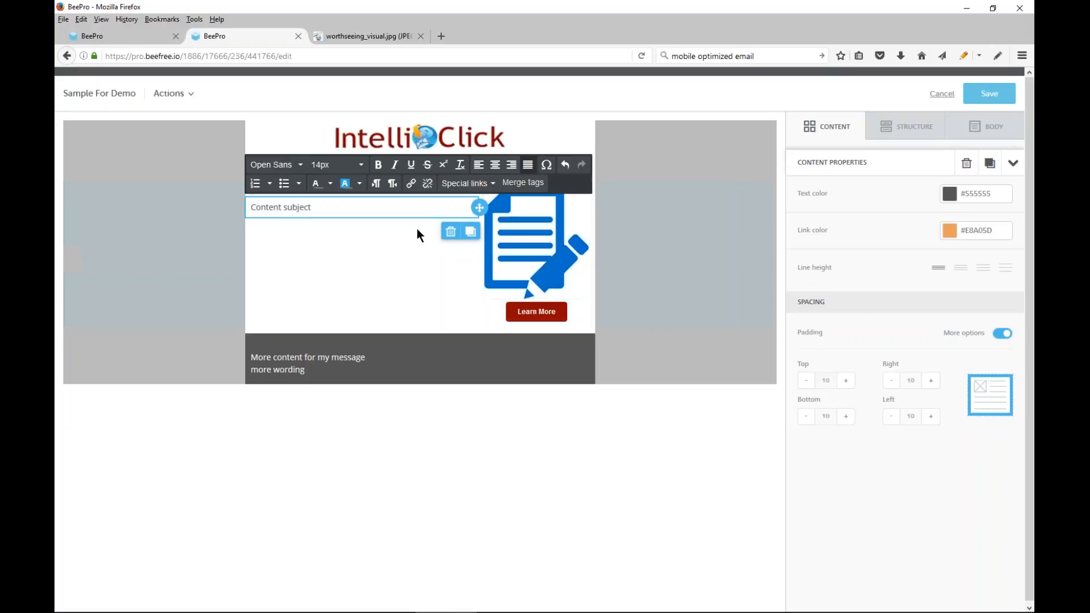
pyautogui.click(470, 231)
# Make the upper "Content subject" text bold and set its font size to 16px
pyautogui.click(317, 223)
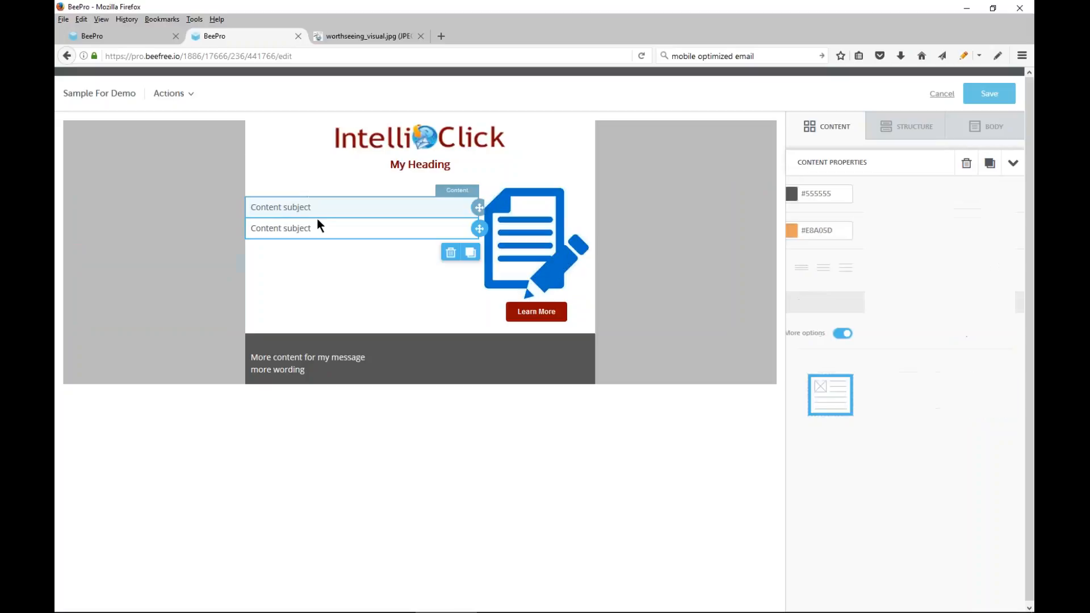
pyautogui.click(317, 209)
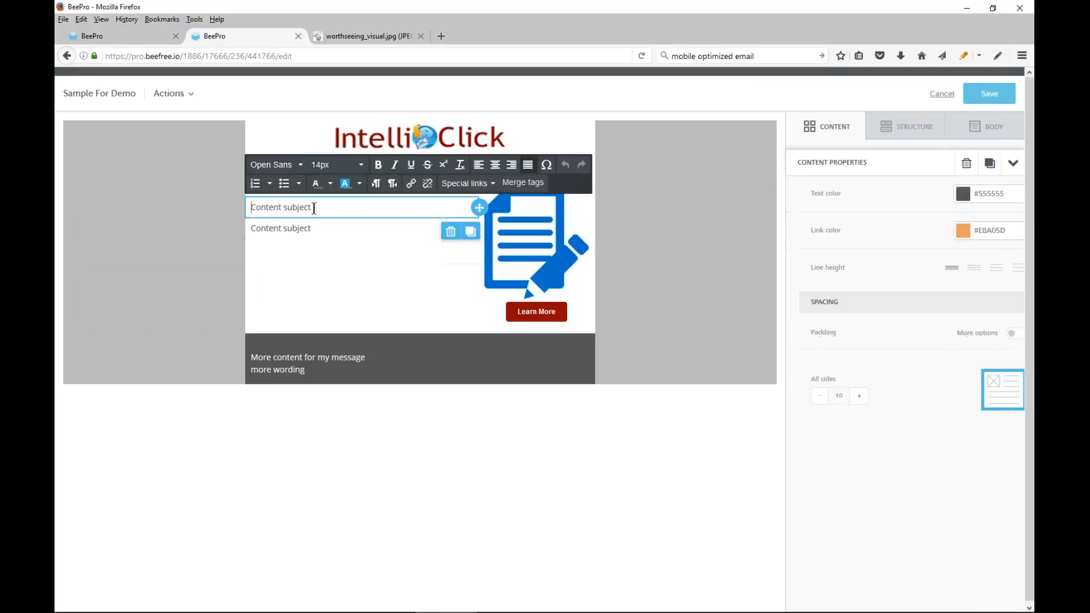
pyautogui.moveTo(317, 209); pyautogui.dragTo(246, 213)
pyautogui.click(378, 165)
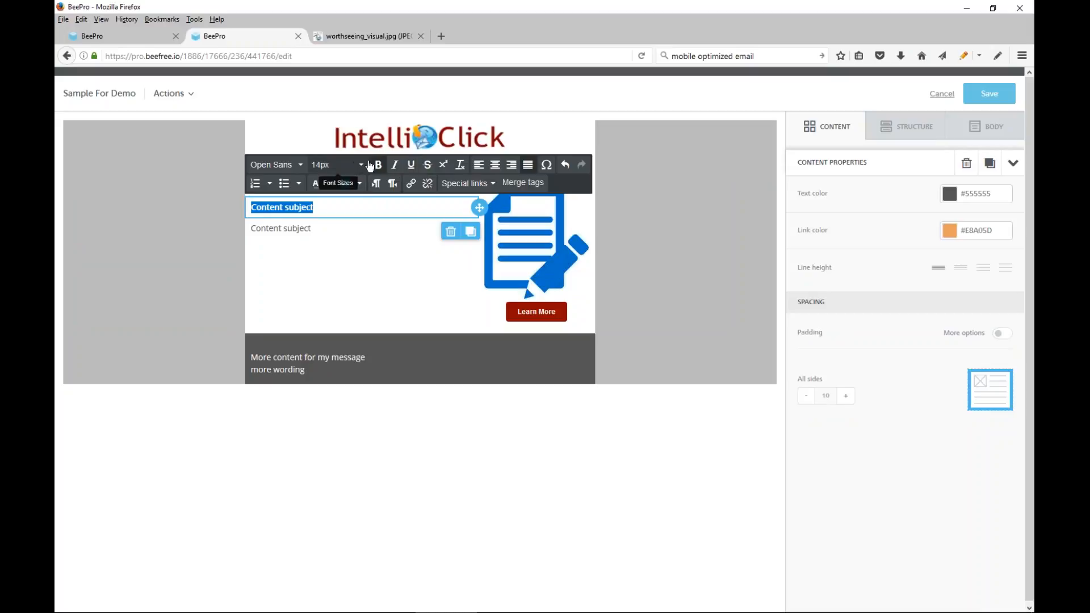
pyautogui.click(361, 165)
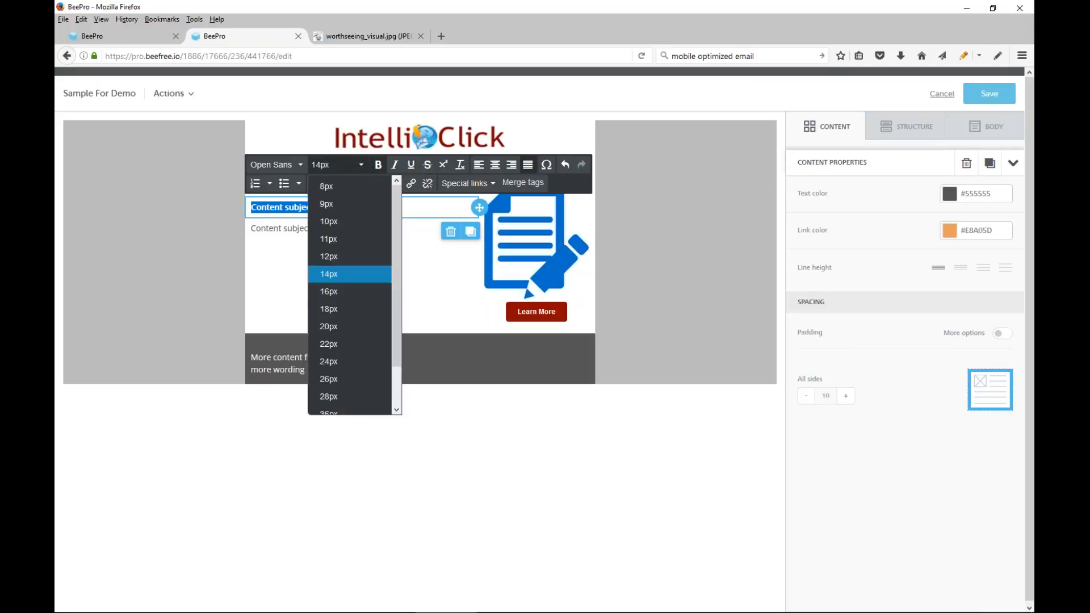
pyautogui.click(335, 289)
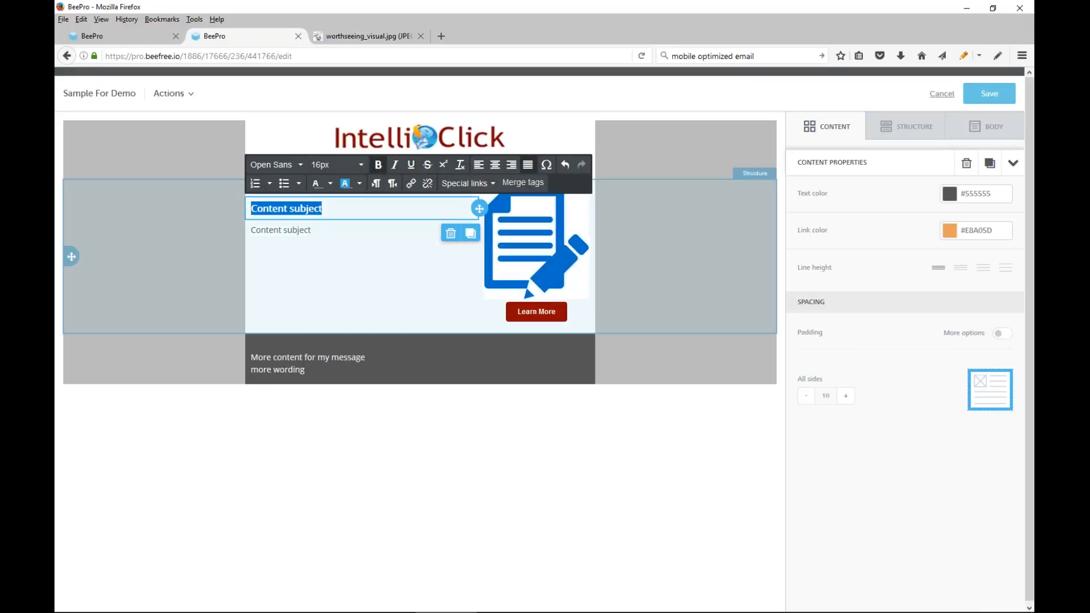
# Replace the lower "Content subject" text with "Here is my sample content. Click here to see our web site."
pyautogui.click(312, 228)
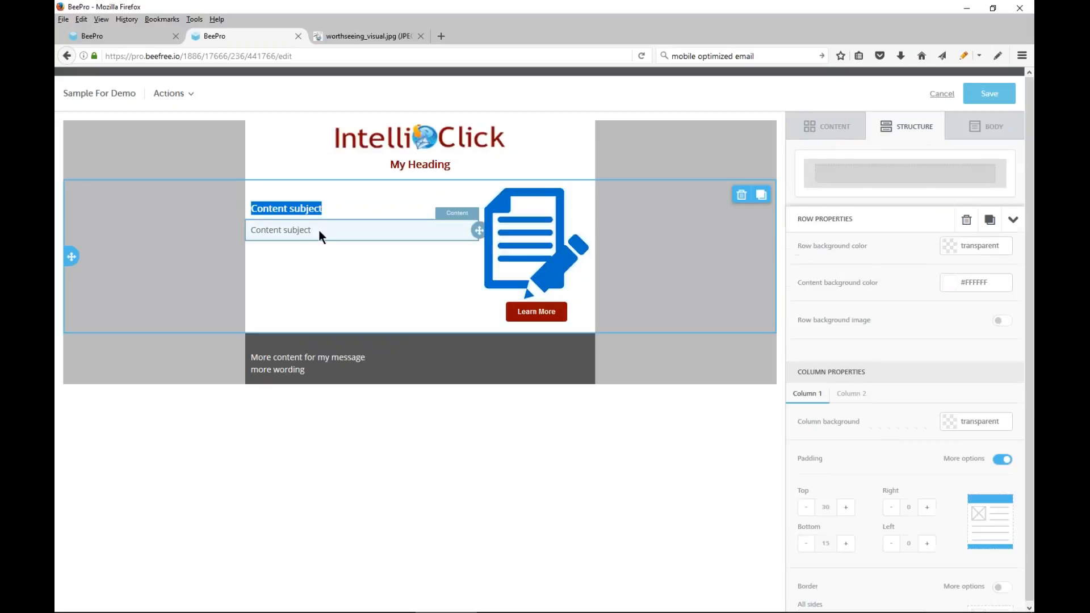
pyautogui.click(313, 234)
pyautogui.moveTo(313, 230); pyautogui.dragTo(236, 236)
pyautogui.write('Here is m')
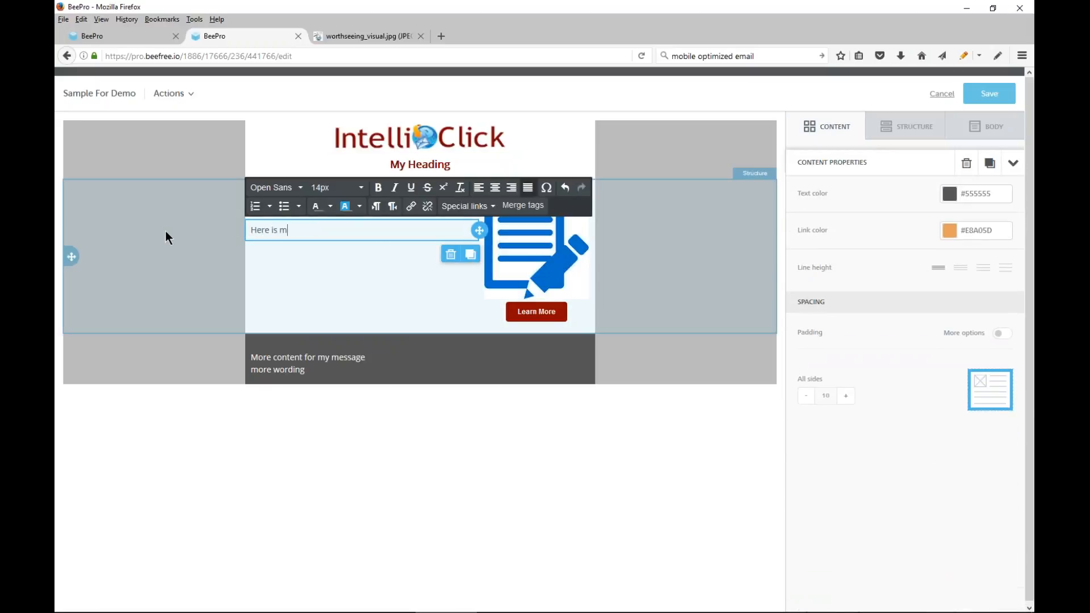
pyautogui.write('y sample content. Click here to see our web site.')
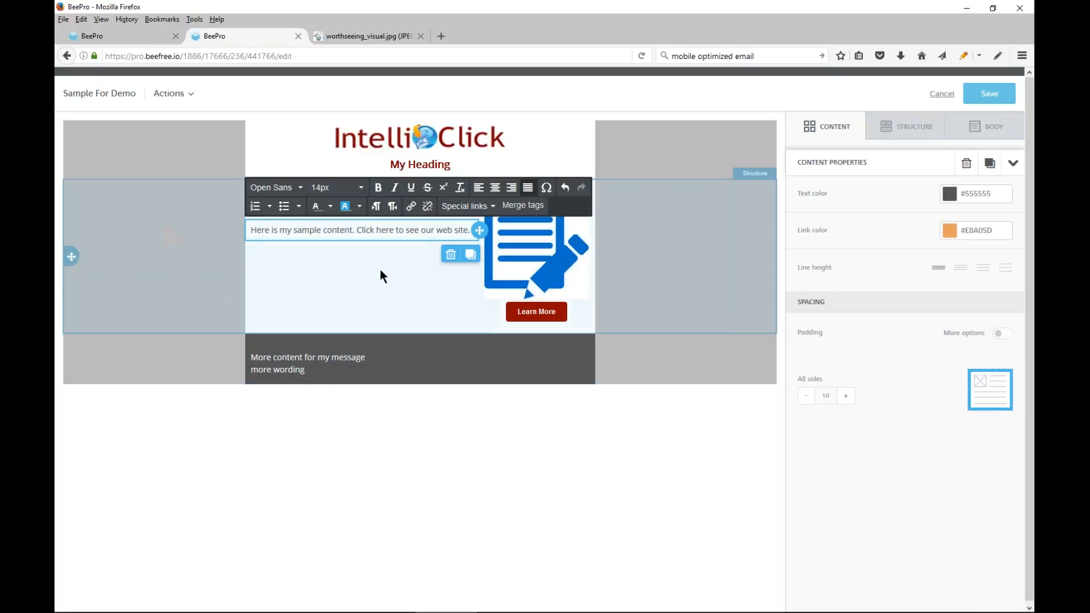
pyautogui.moveTo(357, 231); pyautogui.dragTo(394, 231)
pyautogui.click(411, 208)
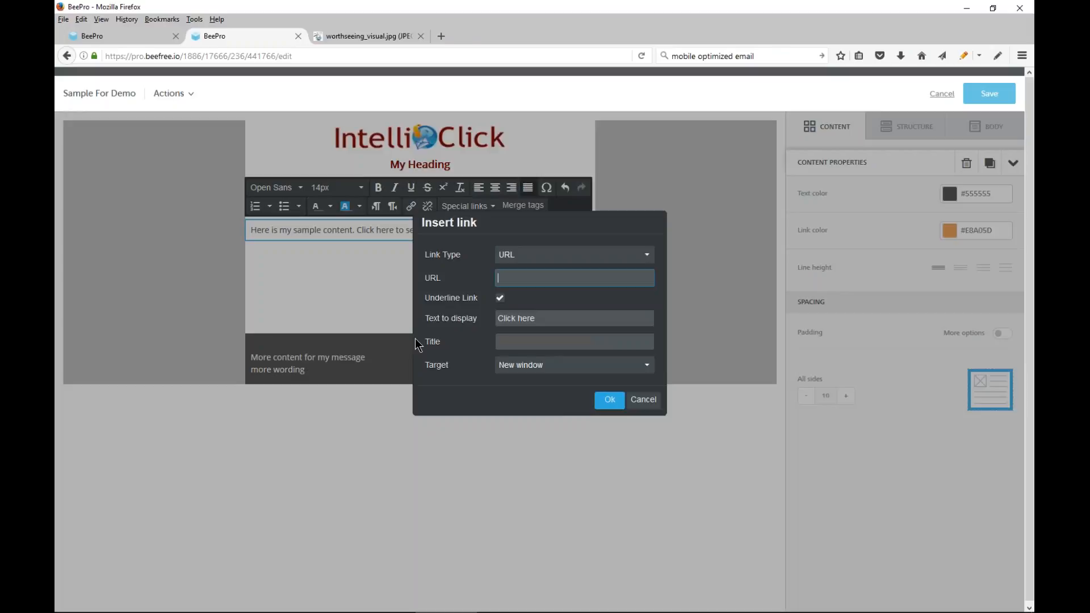
pyautogui.click(557, 278)
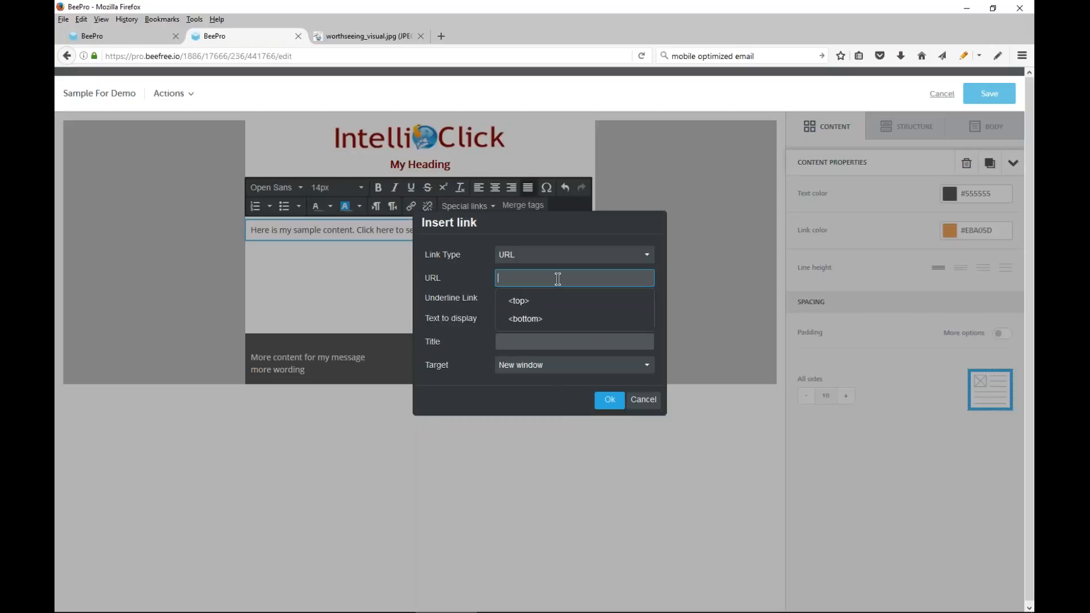
pyautogui.click(362, 296)
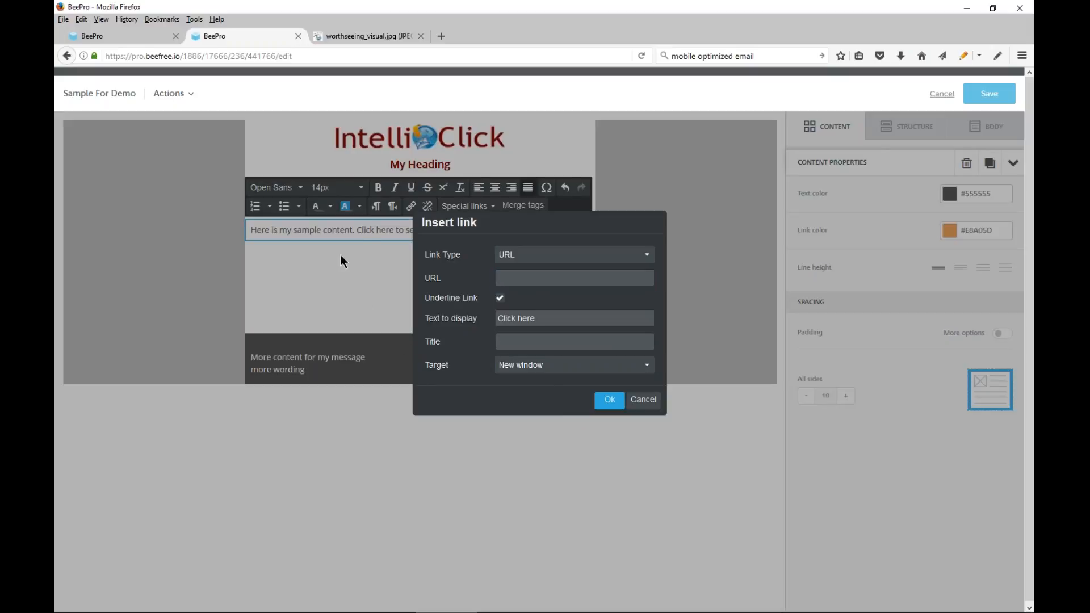
pyautogui.click(643, 400)
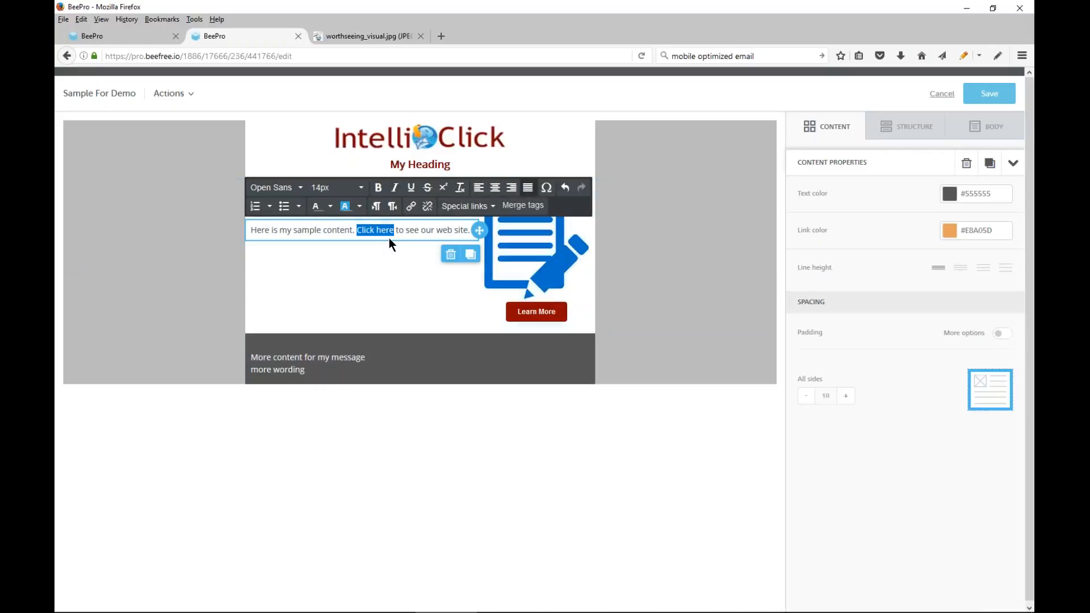
pyautogui.click(412, 207)
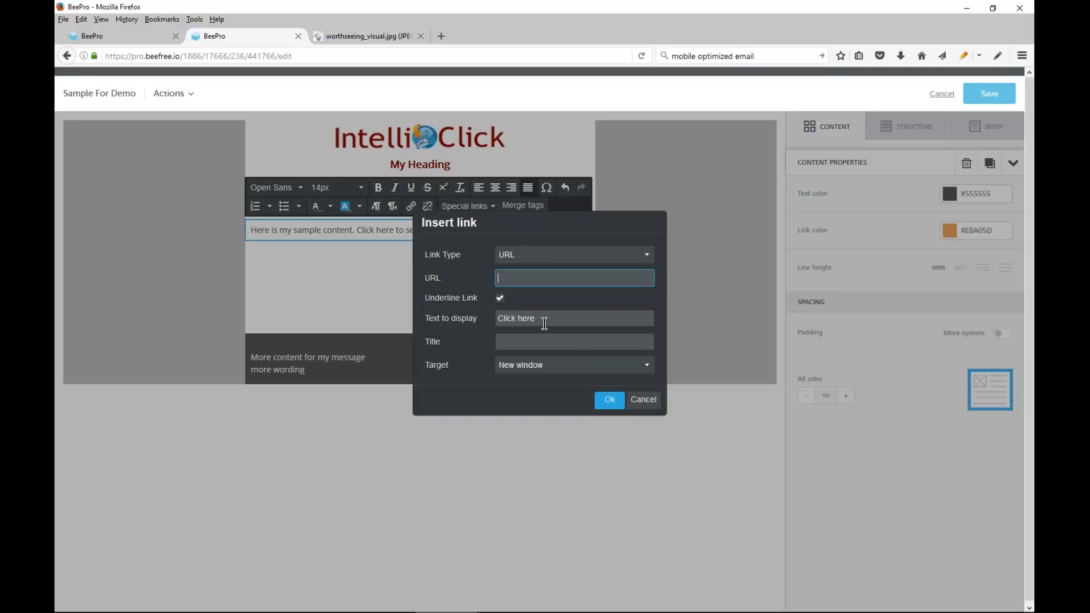
pyautogui.click(528, 279)
pyautogui.write('h')
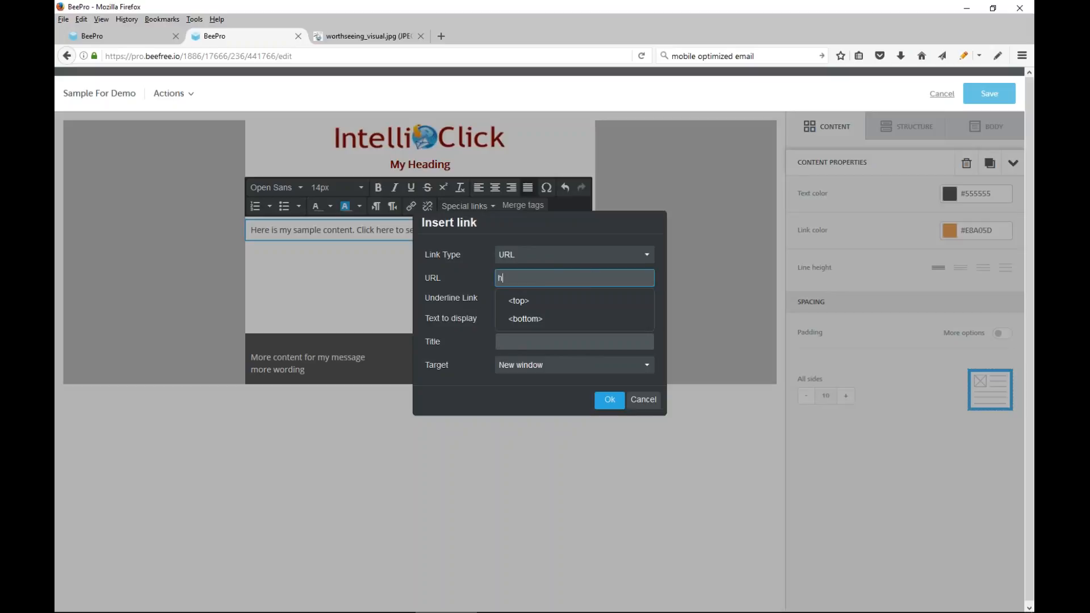
pyautogui.write('ttp')
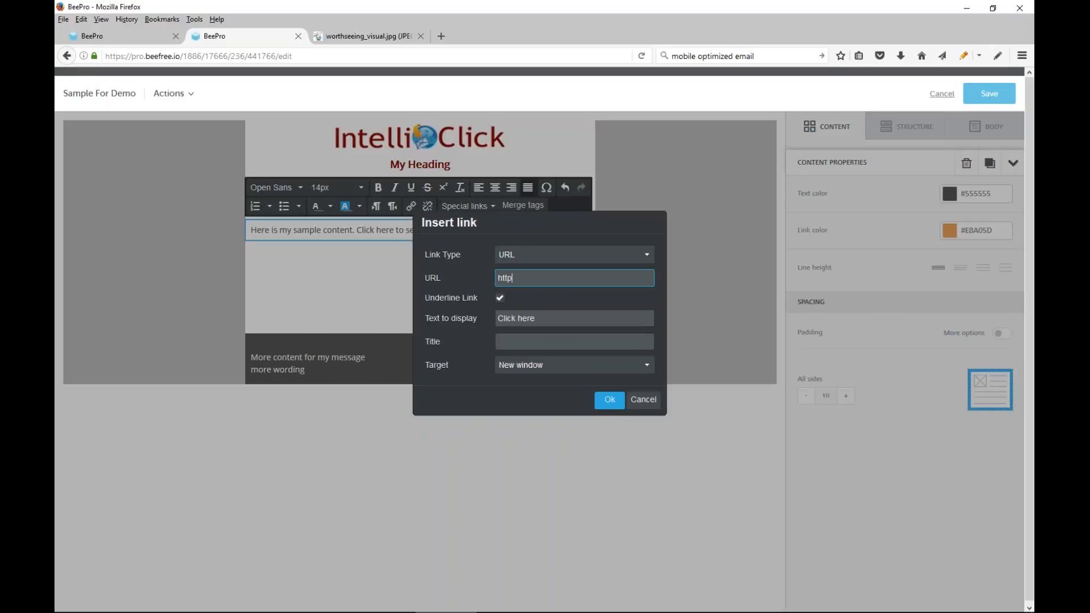
pyautogui.write('//www.intelliclicksoftware.com')
pyautogui.click(500, 299)
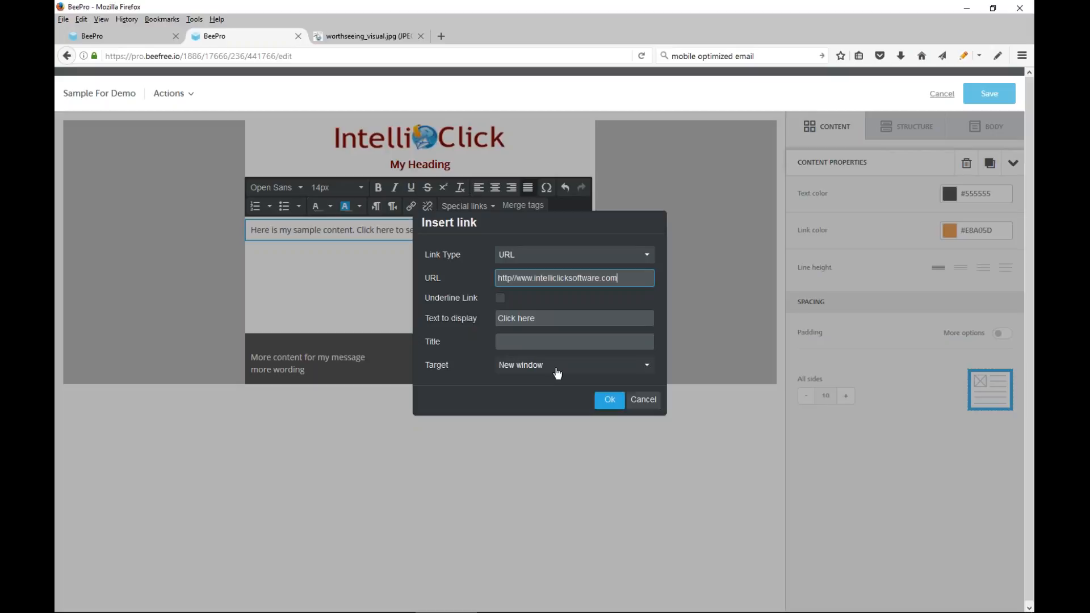
# Give the link the title "Link To Our Web Site" and insert it
pyautogui.click(538, 340)
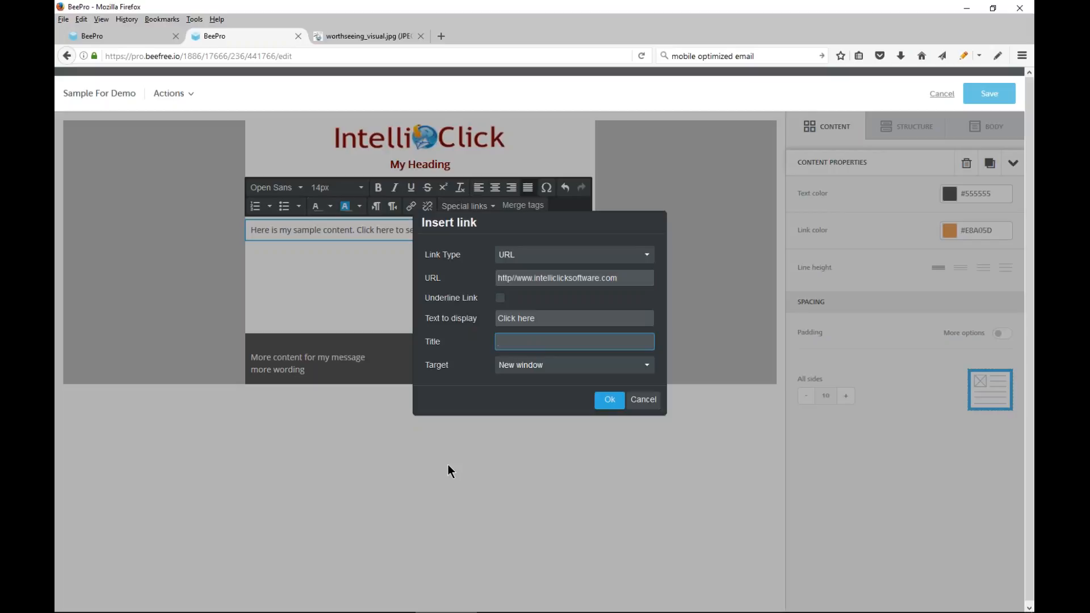
pyautogui.write('Link To Our Web Site')
pyautogui.click(608, 401)
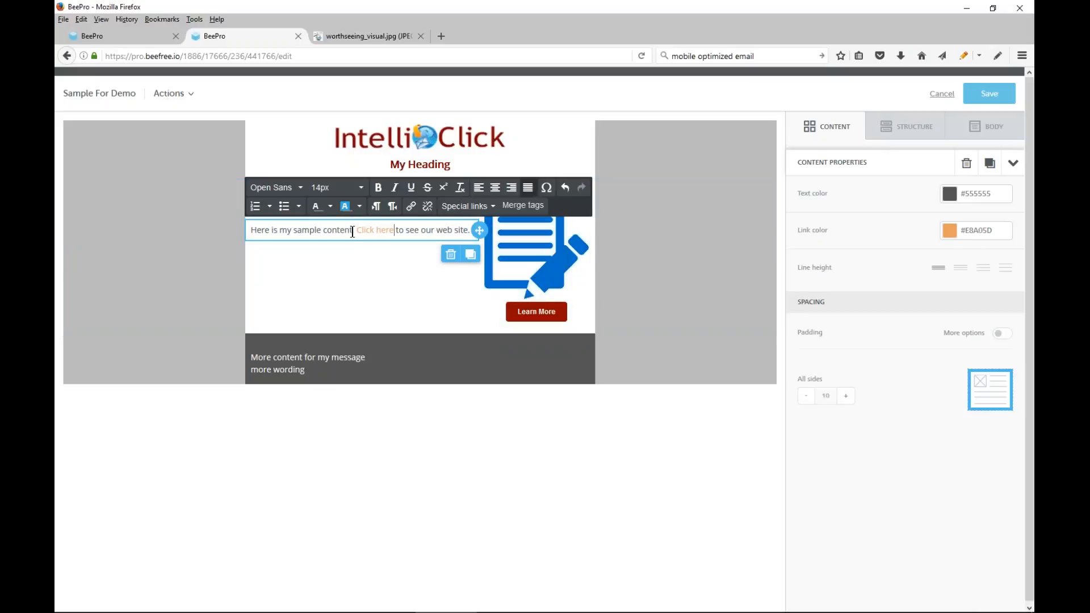
# Change the text block's link color to dark blue #0068A5 and bring up the Learn More button's link properties
pyautogui.moveTo(356, 229); pyautogui.dragTo(394, 230)
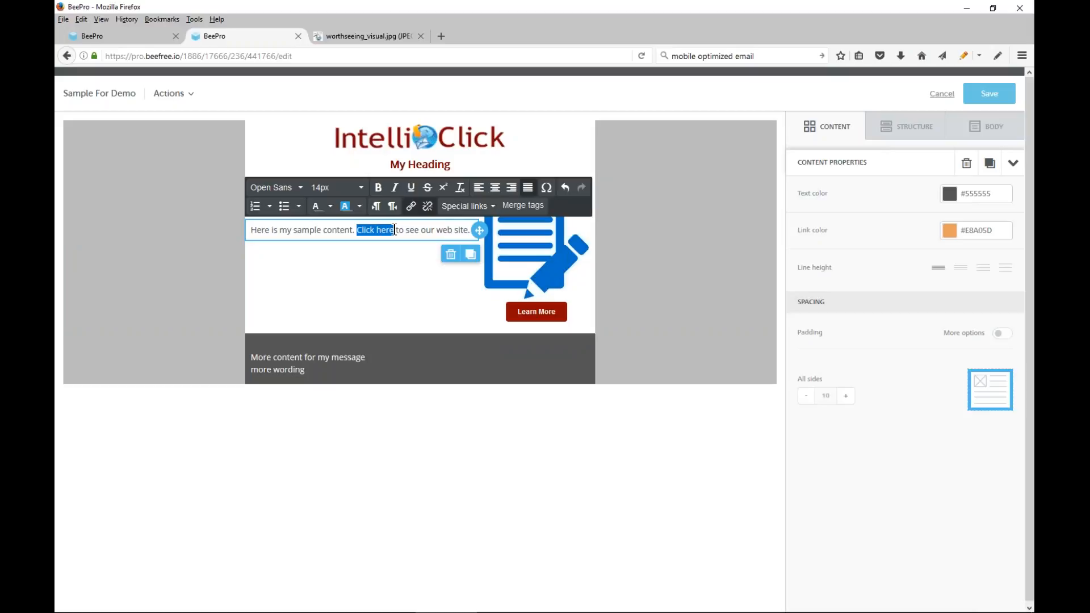
pyautogui.click(949, 237)
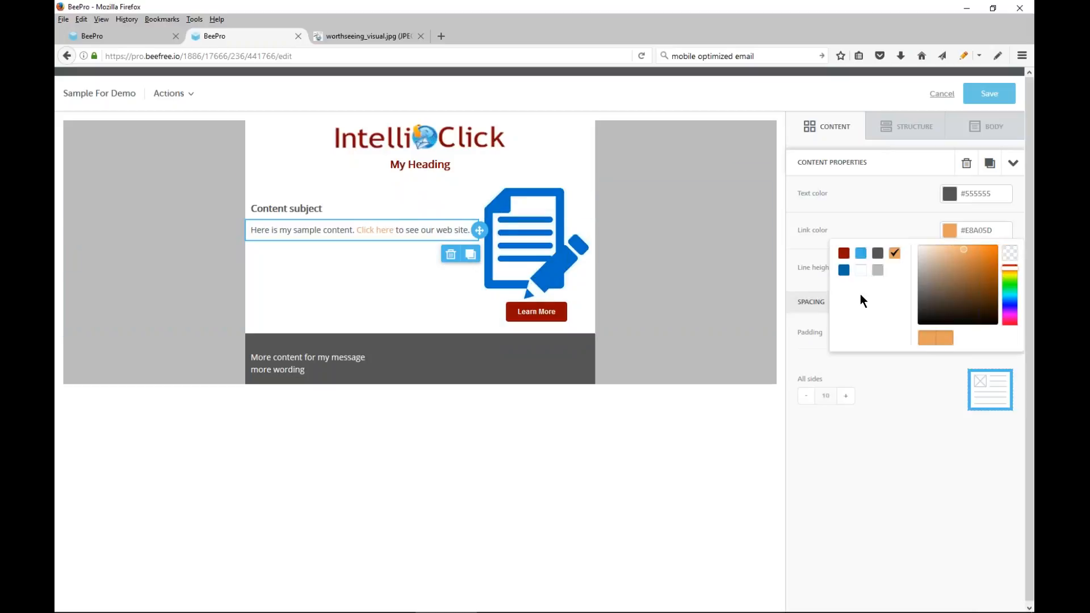
pyautogui.click(843, 271)
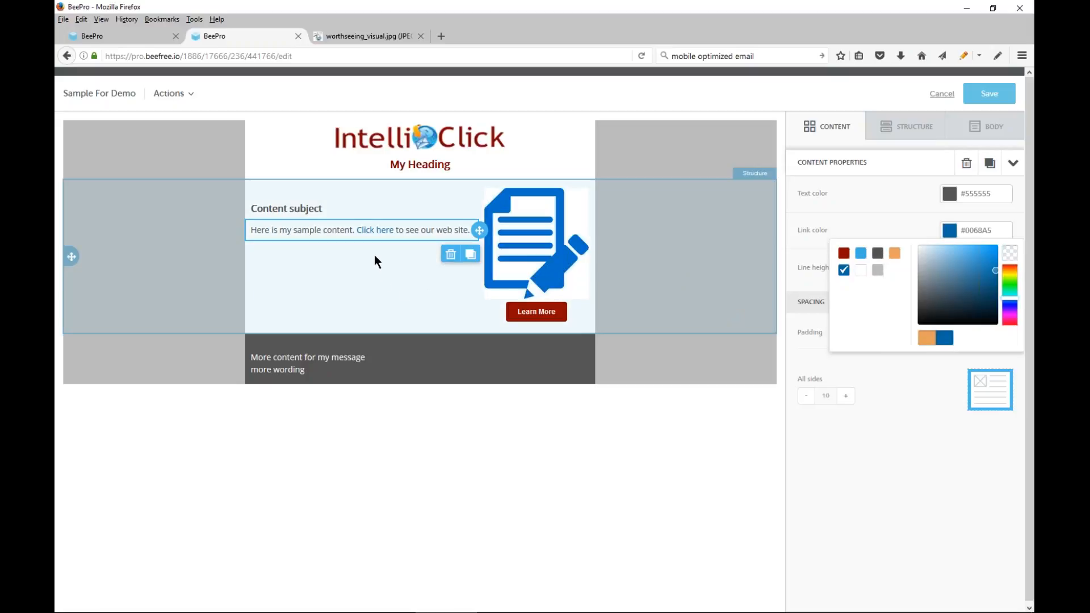
pyautogui.click(699, 244)
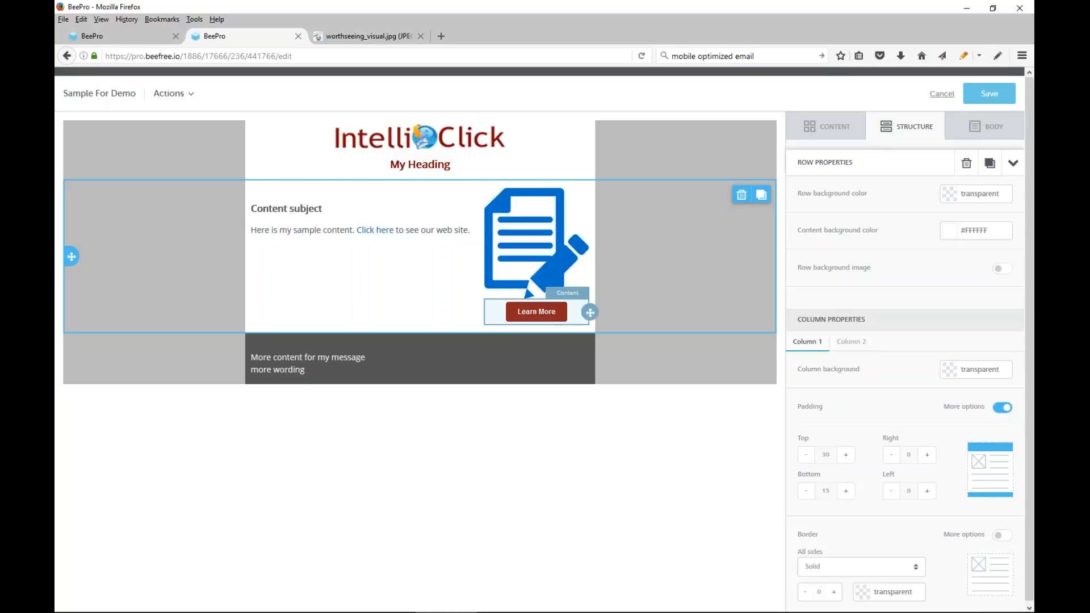
pyautogui.click(536, 312)
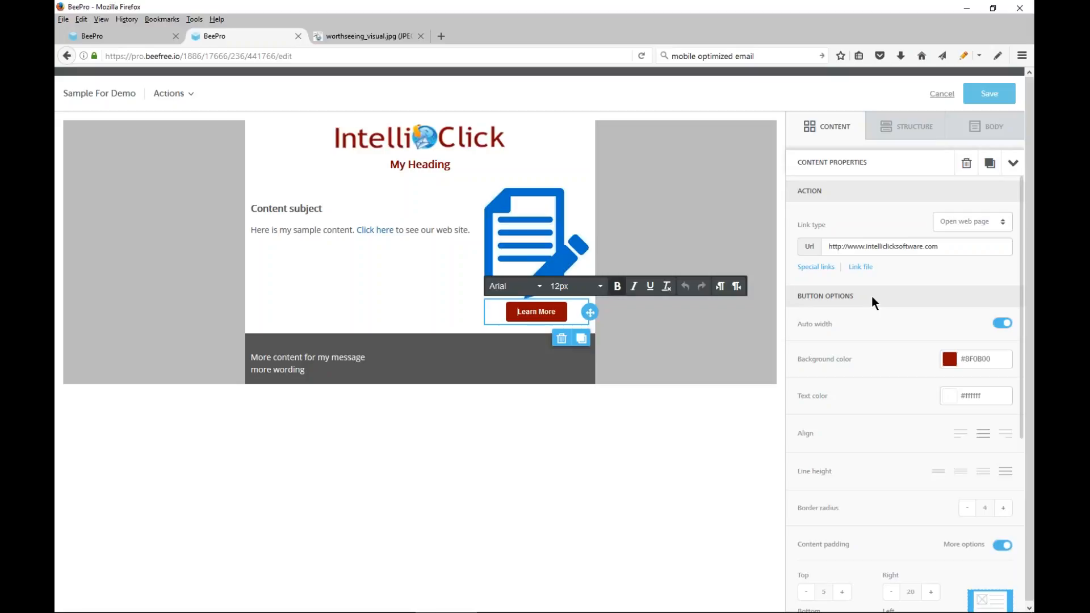
# Switch to the IntelliClick Hyperlink Wizard and start a new tracking campaign using the ADVANCED method and the Beefree Editor Demo campaign code
pyautogui.moveTo(827, 604)
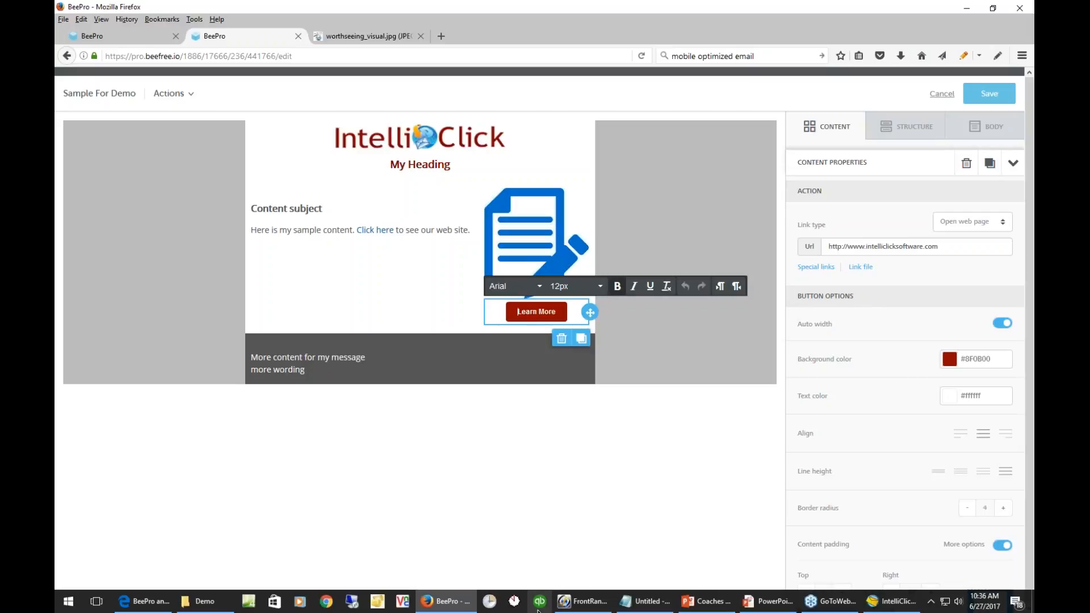
pyautogui.click(863, 570)
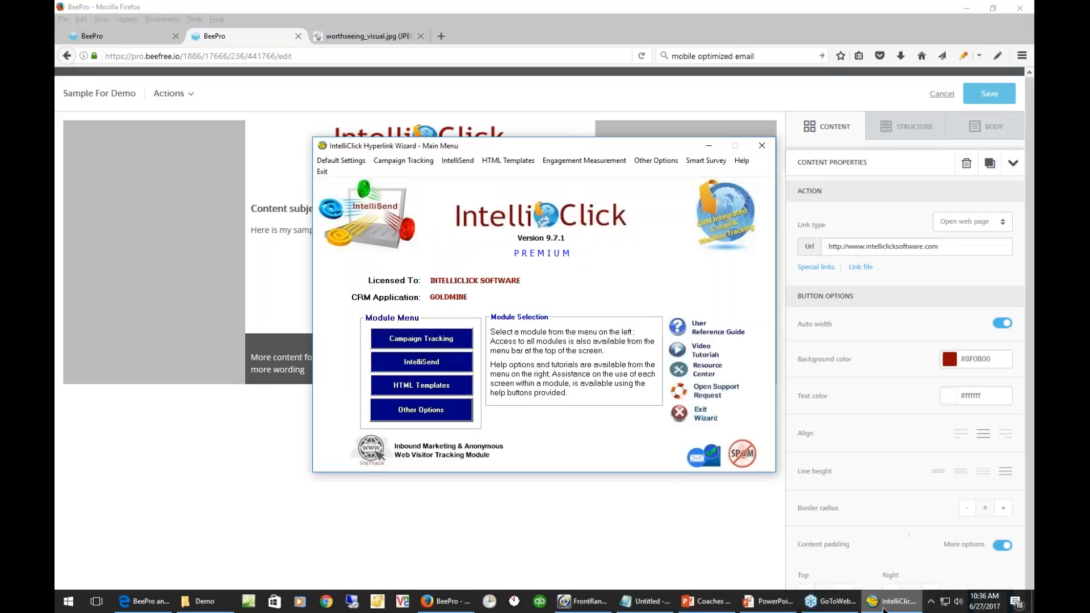
pyautogui.click(446, 343)
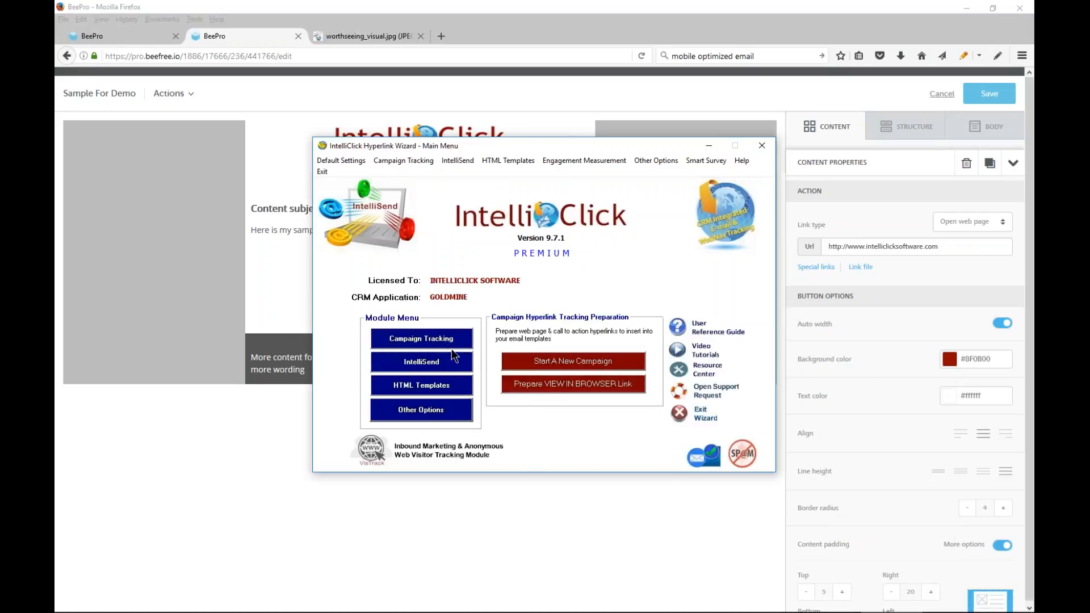
pyautogui.click(602, 363)
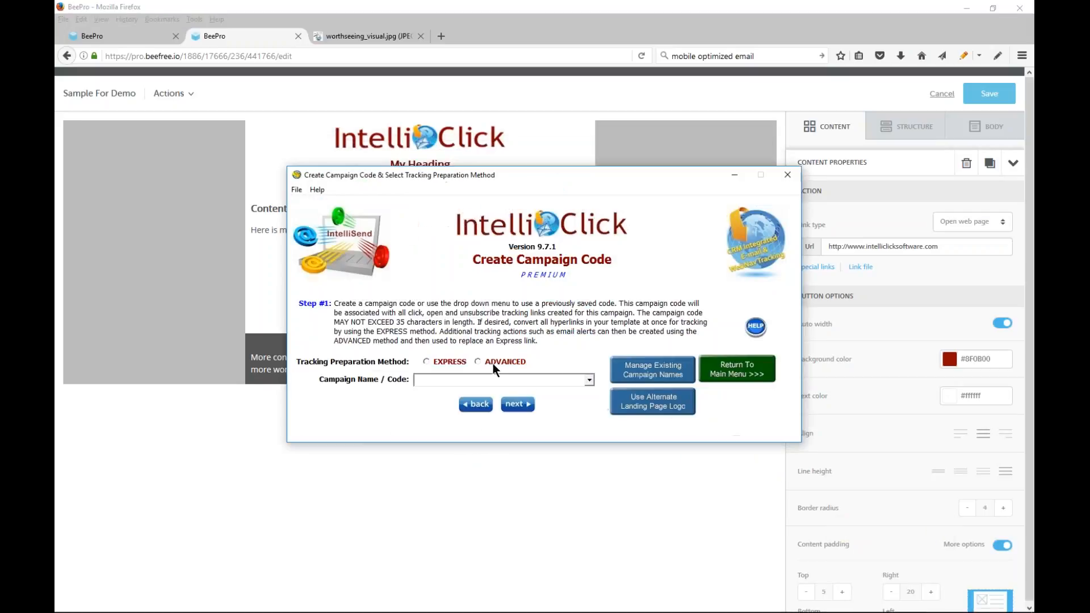
pyautogui.click(590, 383)
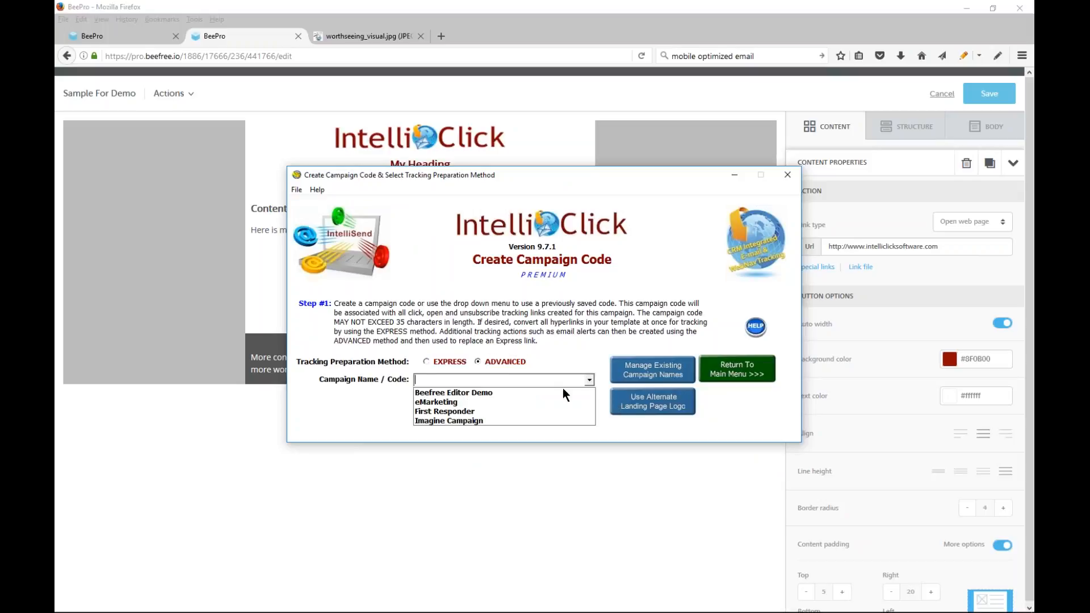
pyautogui.click(458, 393)
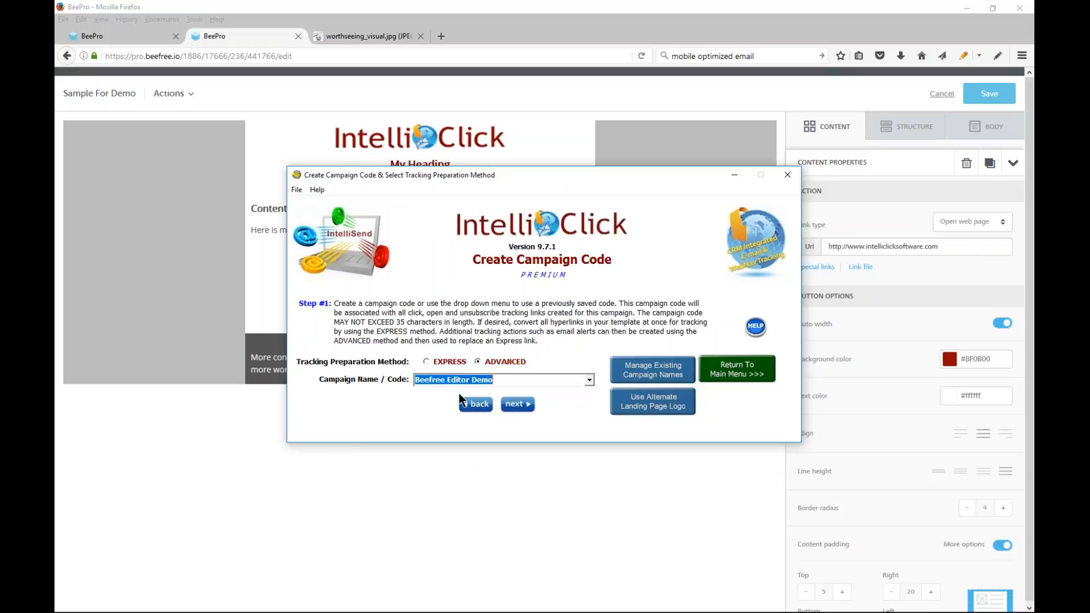
pyautogui.click(519, 404)
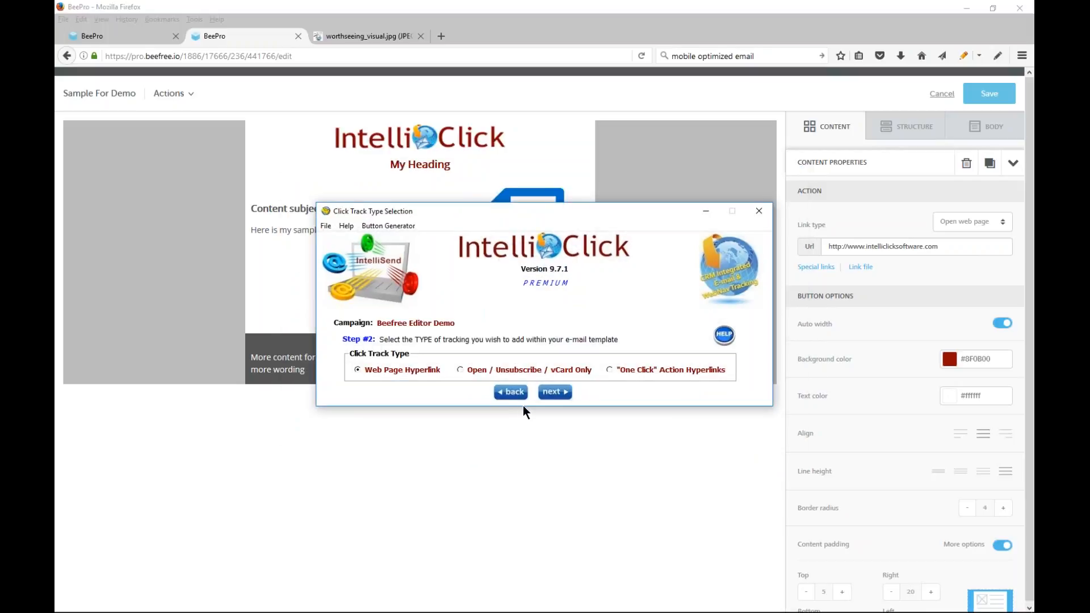
# Choose "One Click" Action Hyperlinks with the Action Request option as the click track type and continue
pyautogui.click(608, 370)
pyautogui.click(629, 423)
pyautogui.click(560, 392)
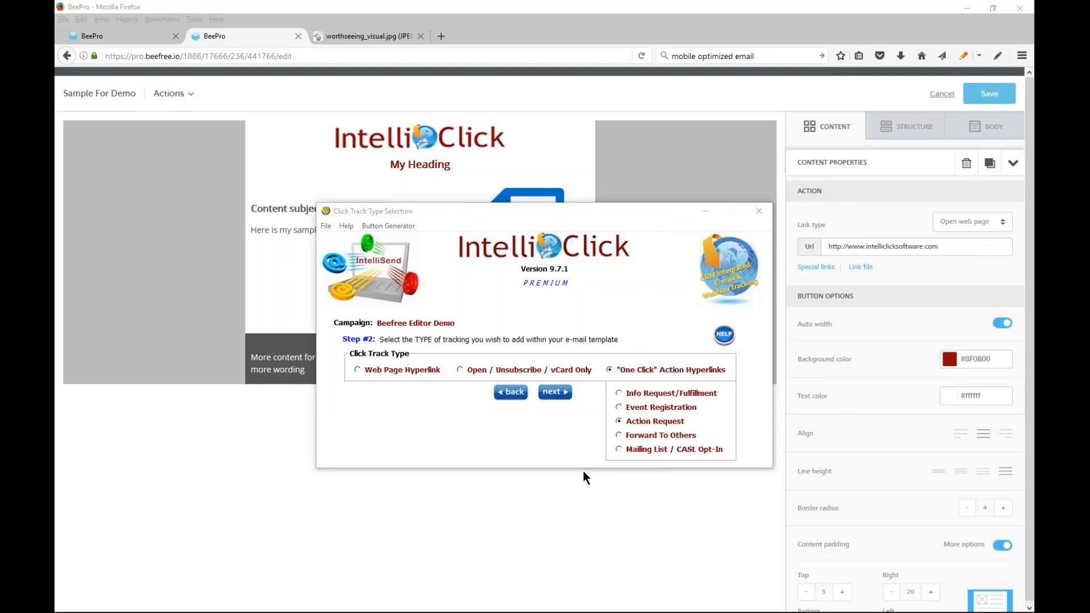
# Assign the action request to a GoldMine user, with action type Next Action, the GoldMine alarm enabled and reference Information Request
pyautogui.click(455, 344)
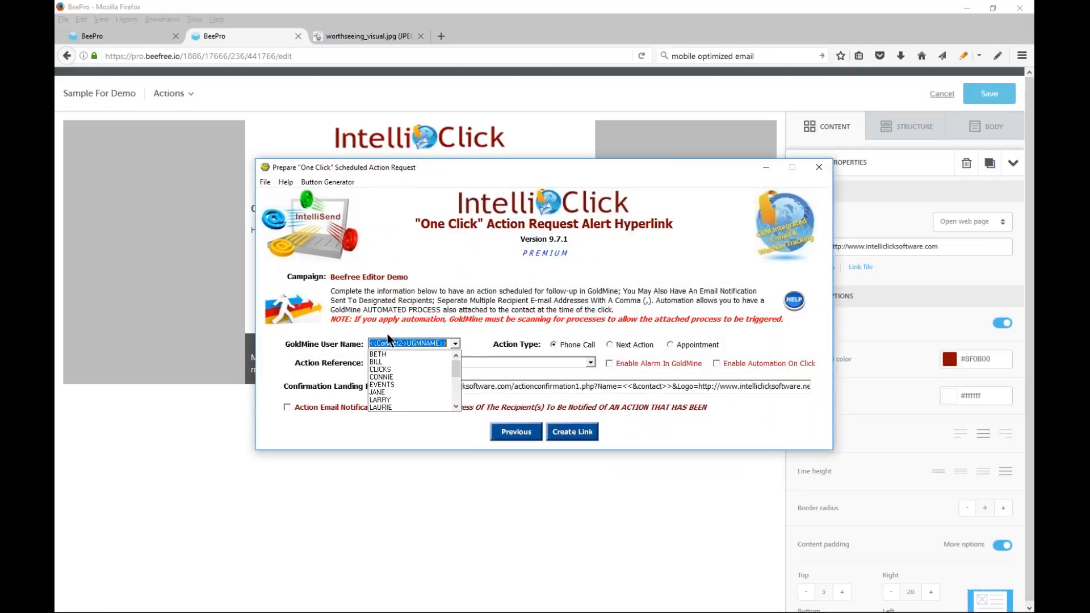
pyautogui.scroll(-2, 383, 398)
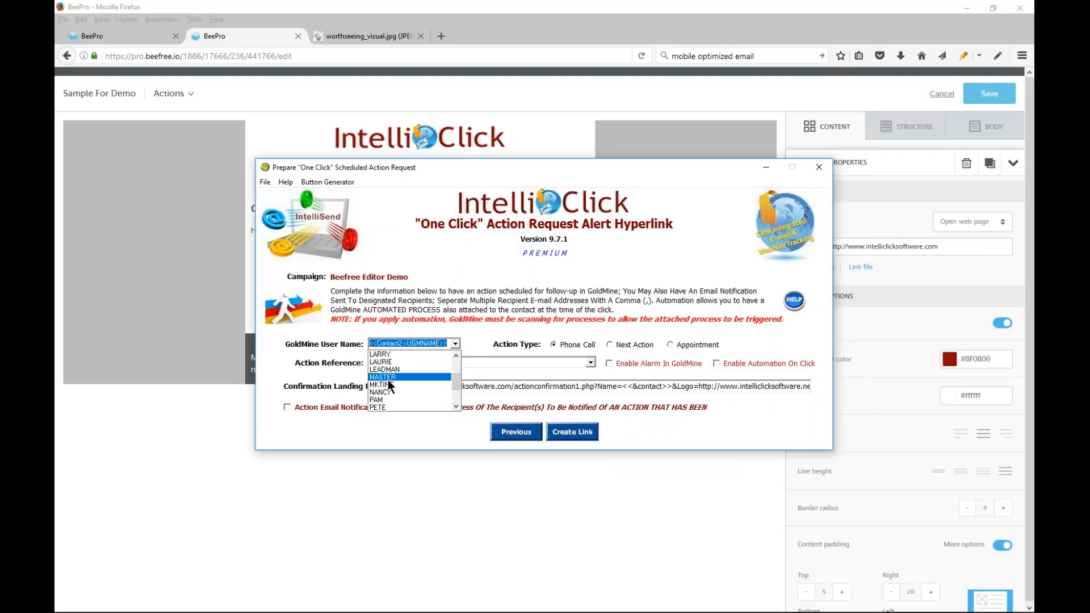
pyautogui.click(392, 399)
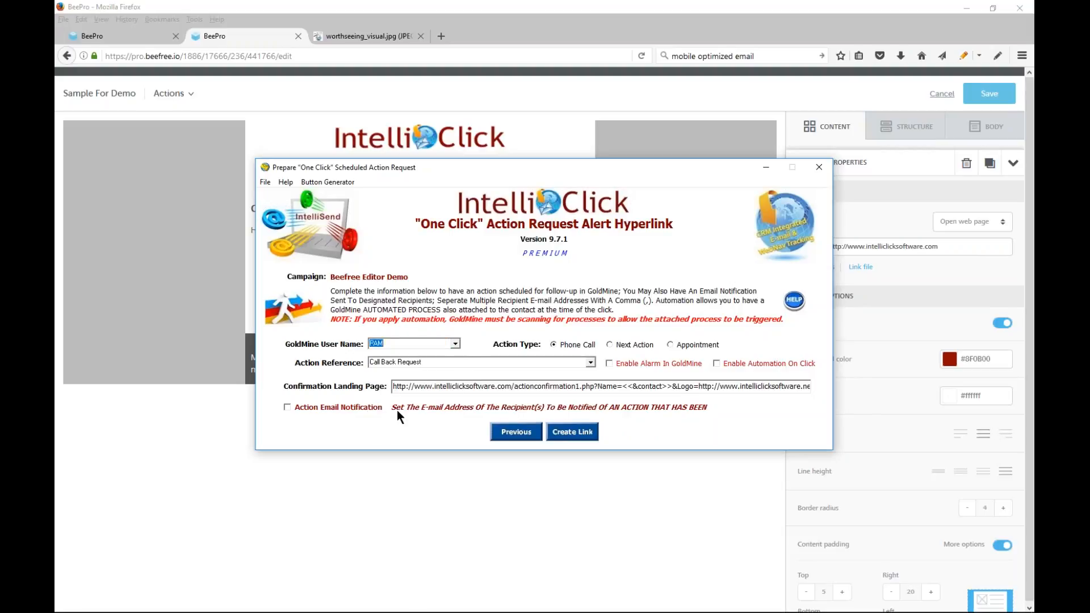
pyautogui.click(620, 344)
pyautogui.click(648, 366)
pyautogui.click(590, 362)
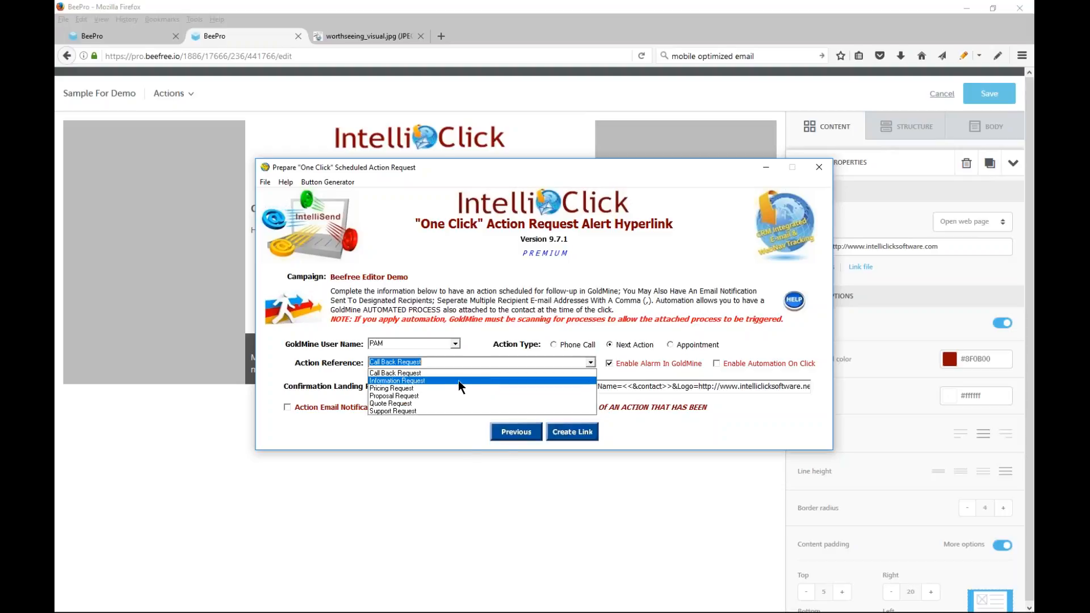
pyautogui.click(420, 380)
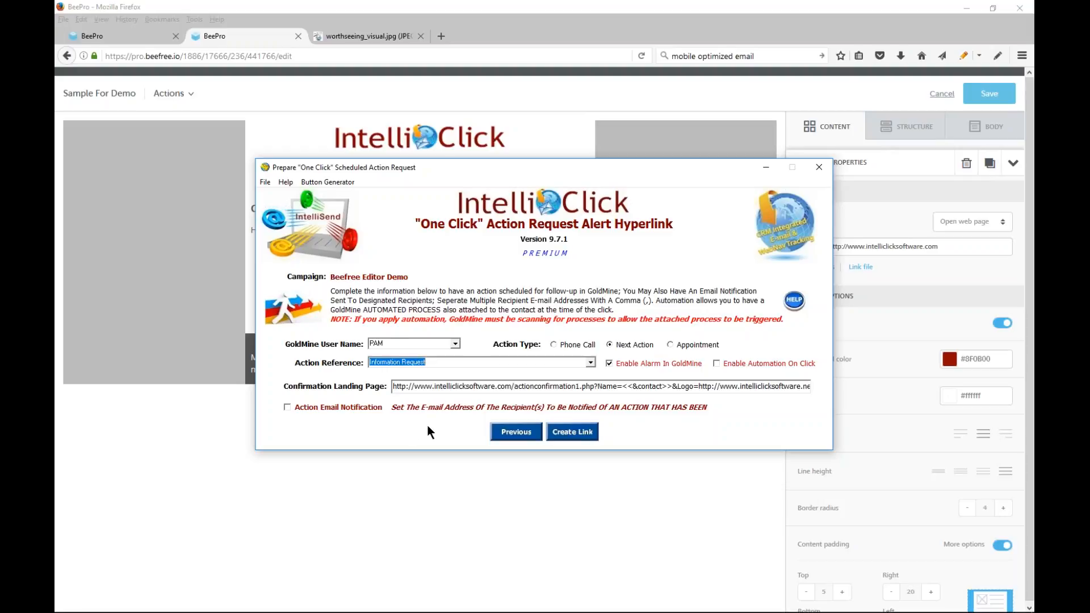
# Create the link and generate the one-click action request hyperlink onto the clipboard
pyautogui.click(588, 433)
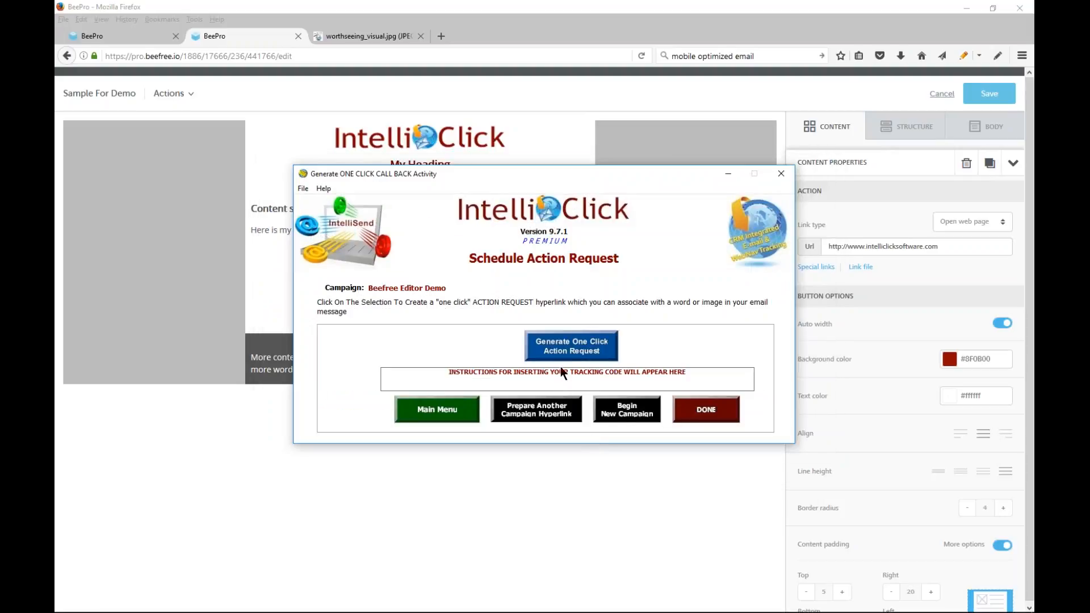
pyautogui.click(568, 350)
pyautogui.click(648, 362)
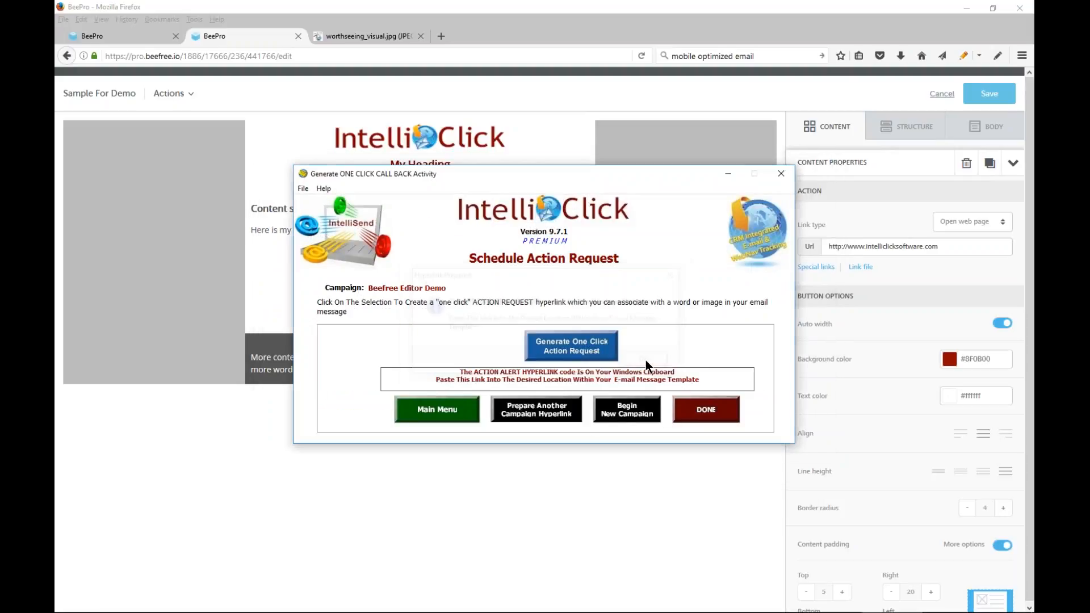
# Return to BEE Pro, add an empty single-column row beneath the dark "More content for my message" row, and show the available content blocks
pyautogui.click(550, 133)
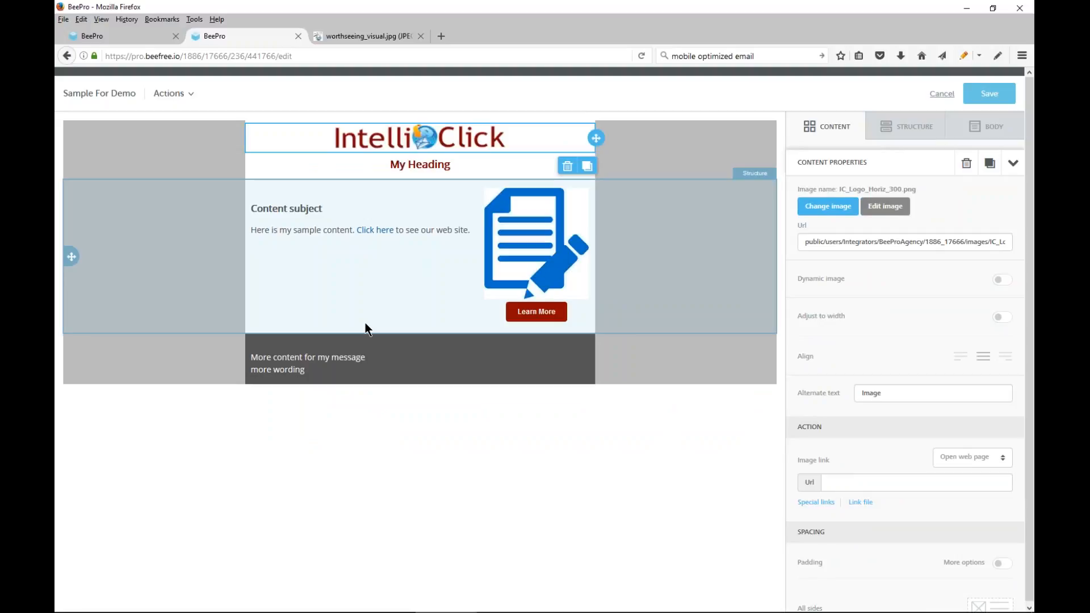
pyautogui.click(889, 129)
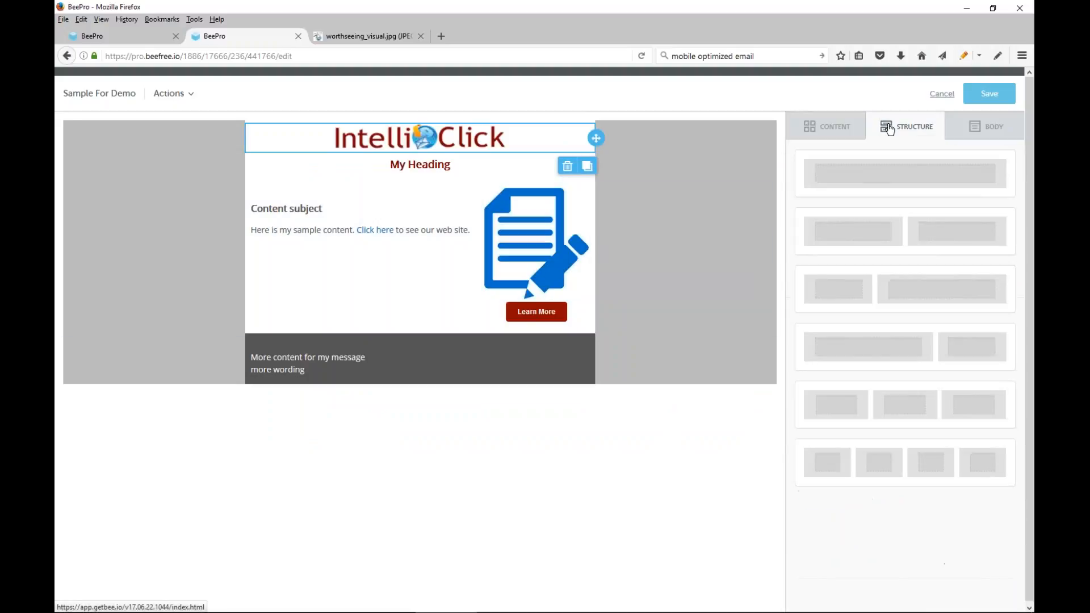
pyautogui.moveTo(915, 179); pyautogui.dragTo(434, 384)
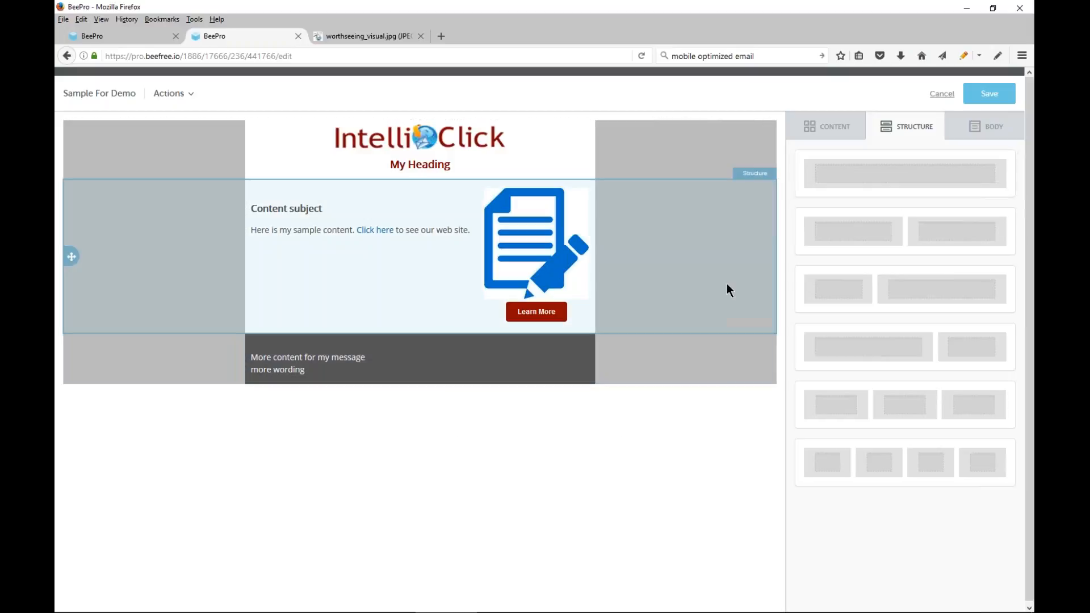
pyautogui.moveTo(832, 175); pyautogui.dragTo(390, 383)
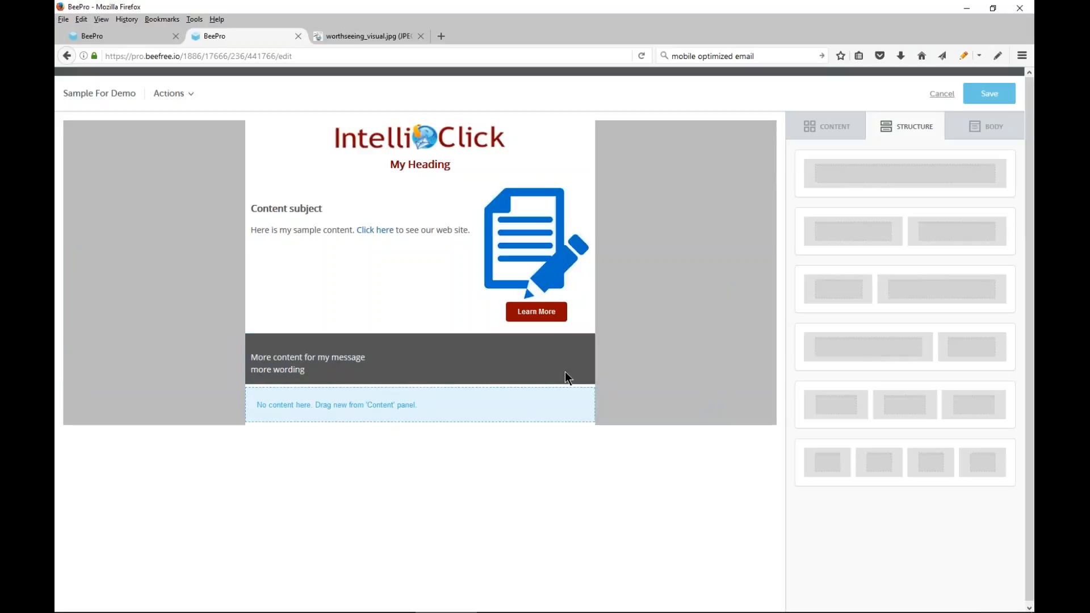
pyautogui.click(826, 134)
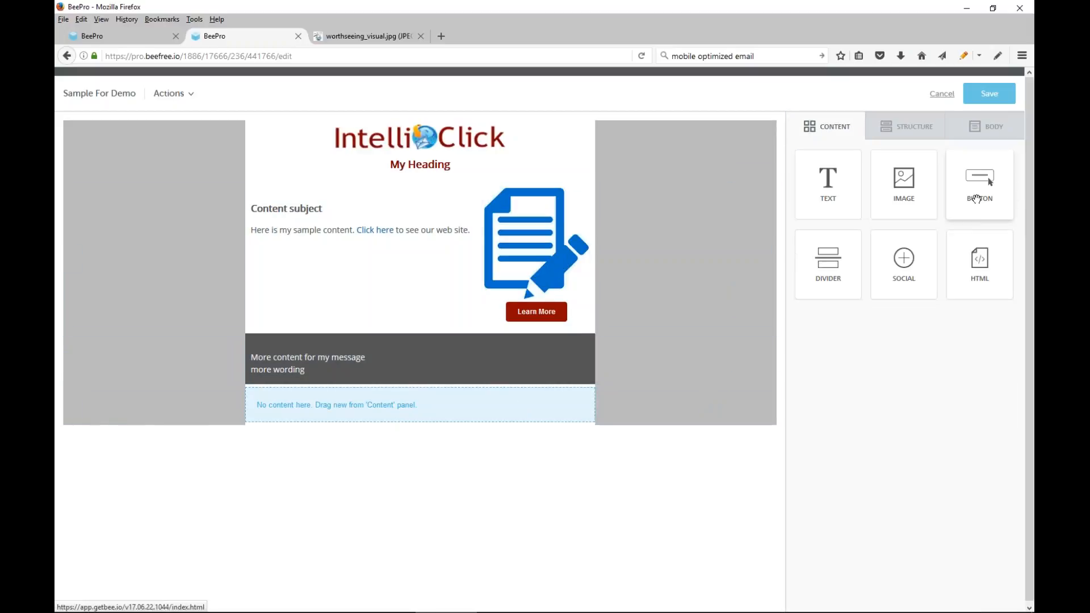
# Add a button to the empty row beneath the dark content row and set its background color to dark red #8F0B00
pyautogui.moveTo(972, 188); pyautogui.dragTo(444, 391)
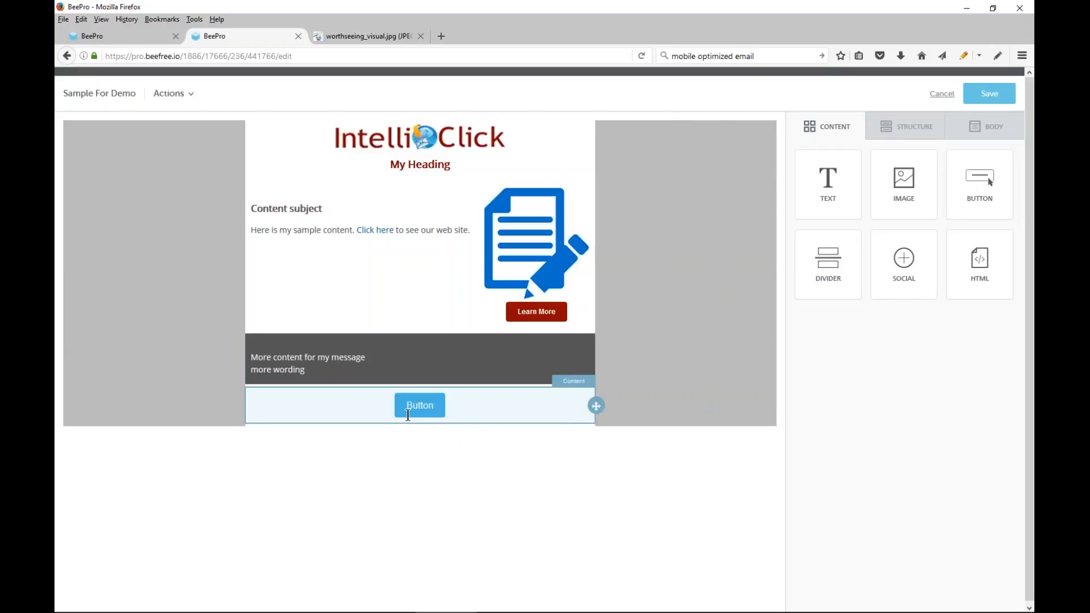
pyautogui.click(434, 408)
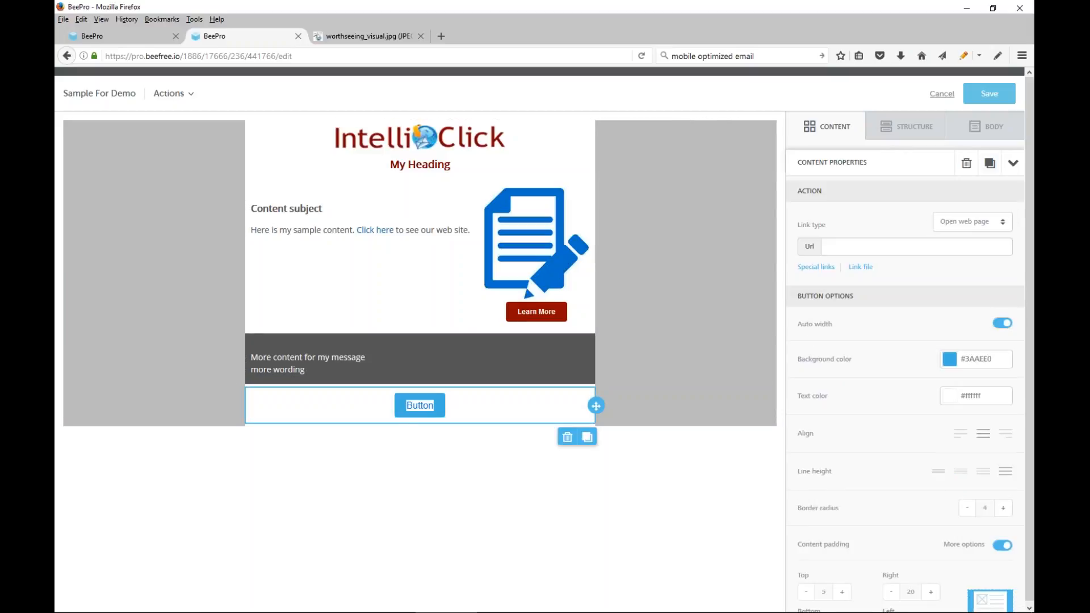
pyautogui.click(949, 359)
pyautogui.click(843, 381)
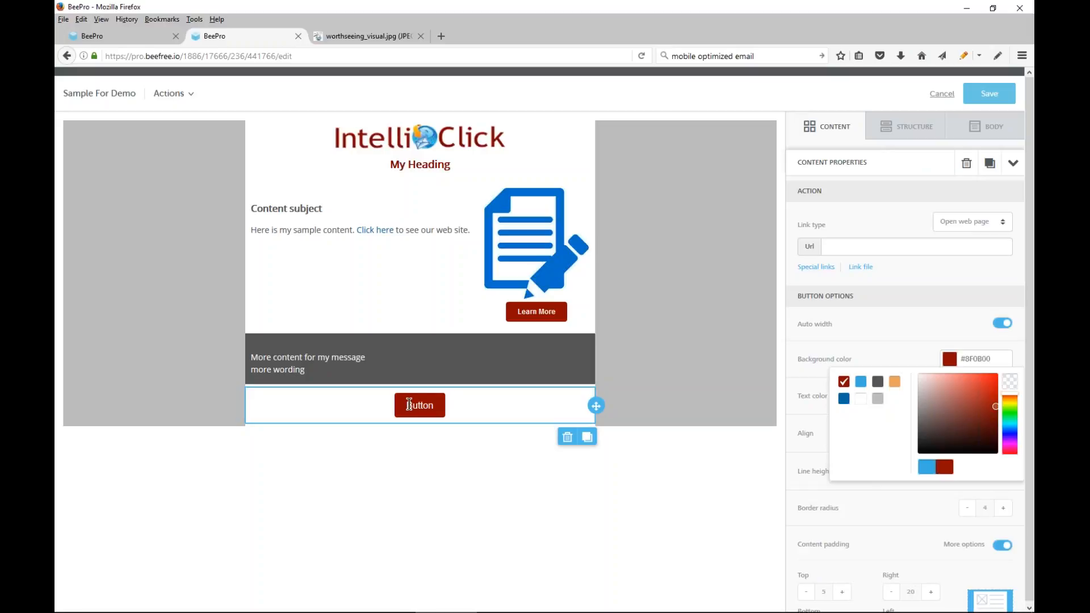
# Replace the new button's label with "Request More Information" in 12px text
pyautogui.moveTo(410, 405); pyautogui.dragTo(444, 408)
pyautogui.click(409, 405)
pyautogui.moveTo(409, 405); pyautogui.dragTo(434, 405)
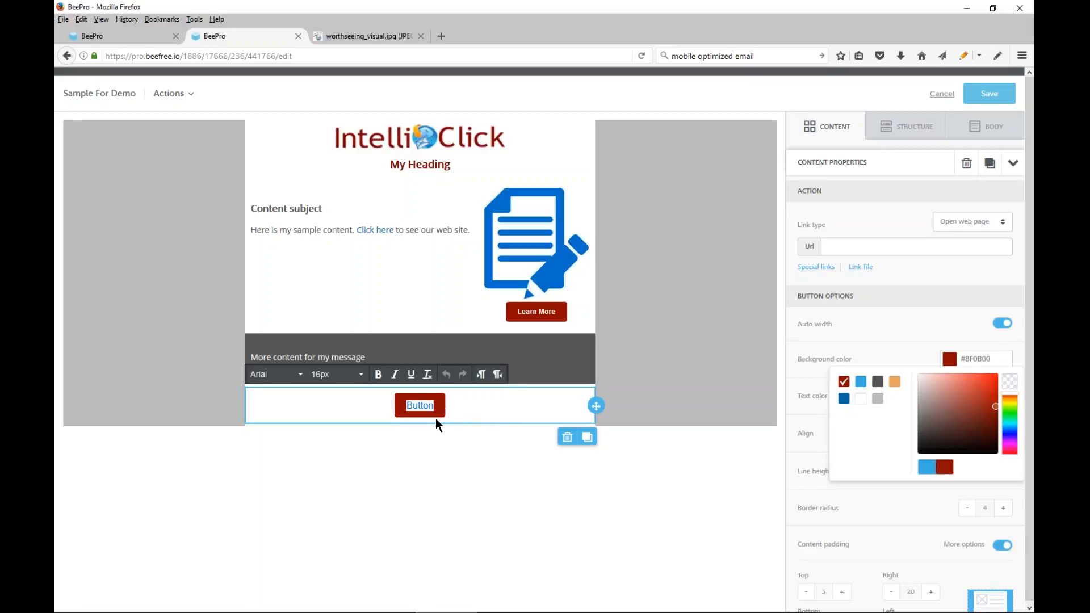
pyautogui.write('Request')
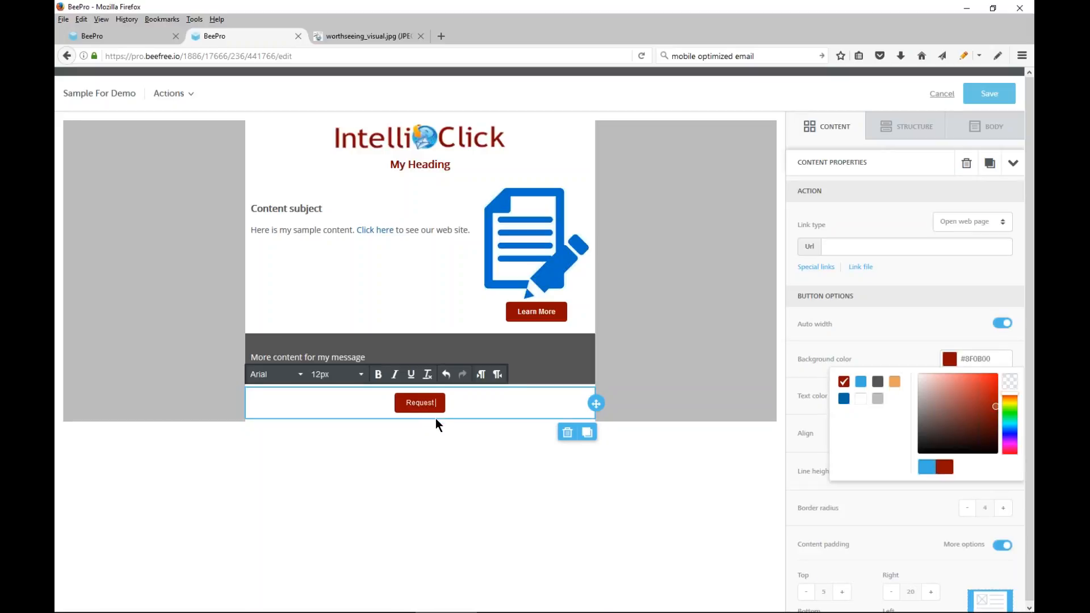
pyautogui.write(' More Information')
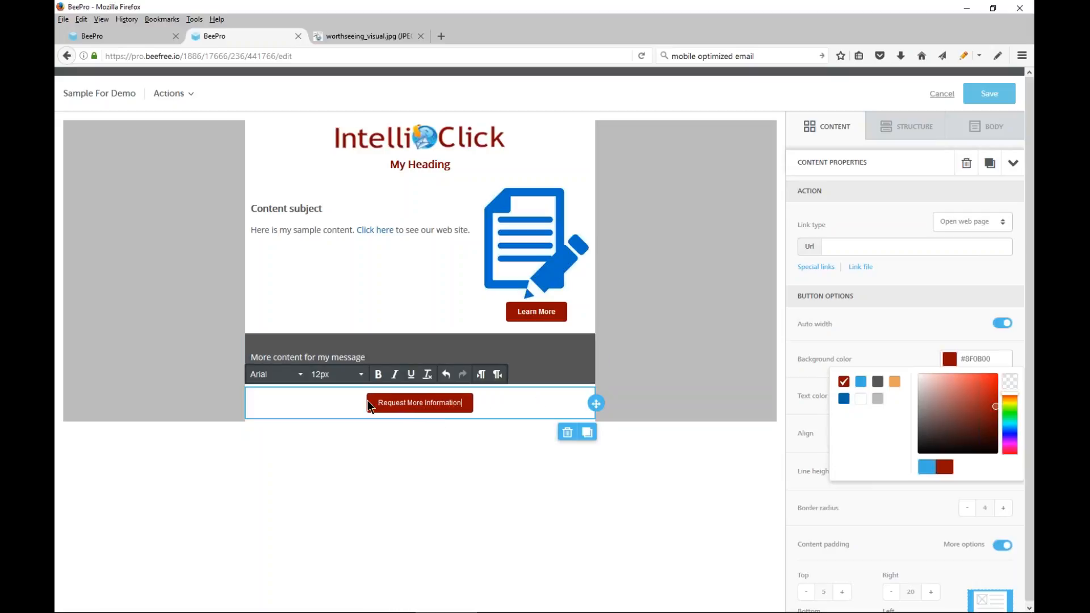
# Make the button's label bold and paste the copied one-click action request hyperlink as its web page URL
pyautogui.moveTo(376, 402); pyautogui.dragTo(467, 410)
pyautogui.click(378, 374)
pyautogui.click(858, 250)
pyautogui.hotkey('ctrl', 'v')
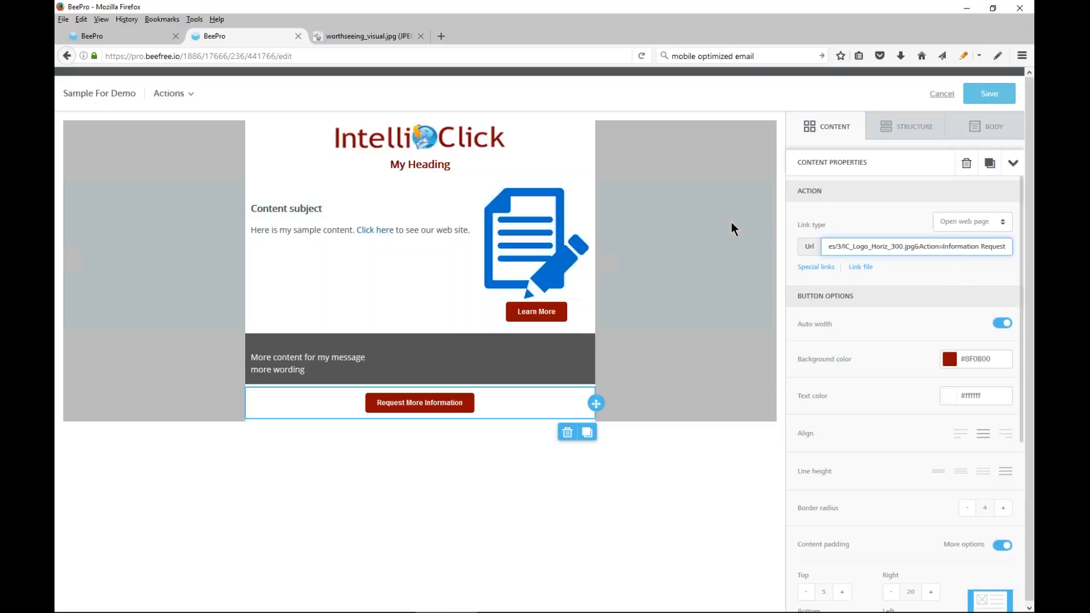
# Check the Learn More button's link, save the message, and export it with the images kept online
pyautogui.click(523, 311)
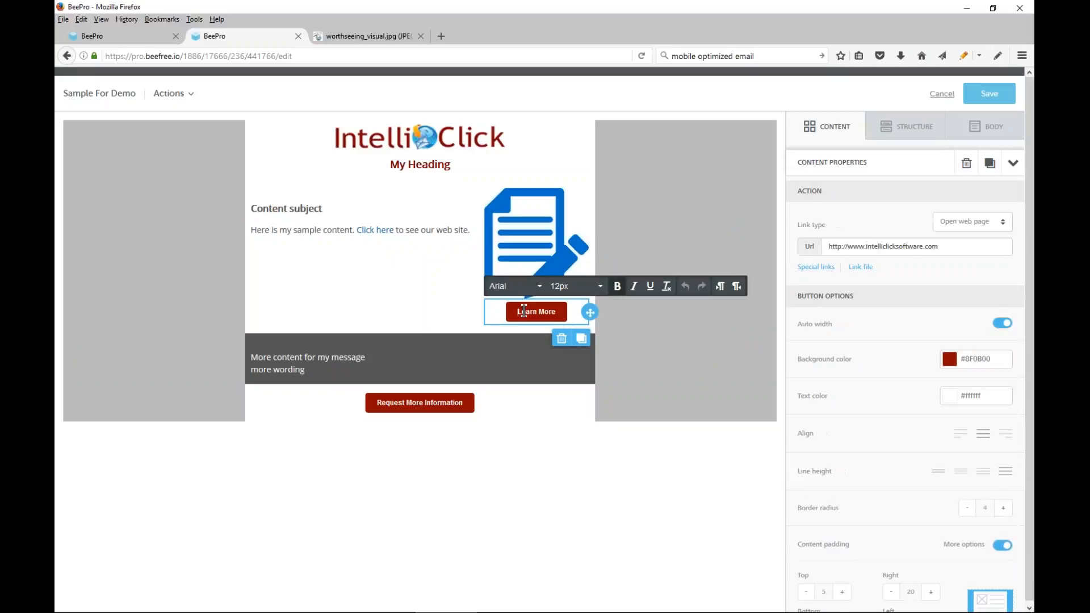
pyautogui.click(993, 101)
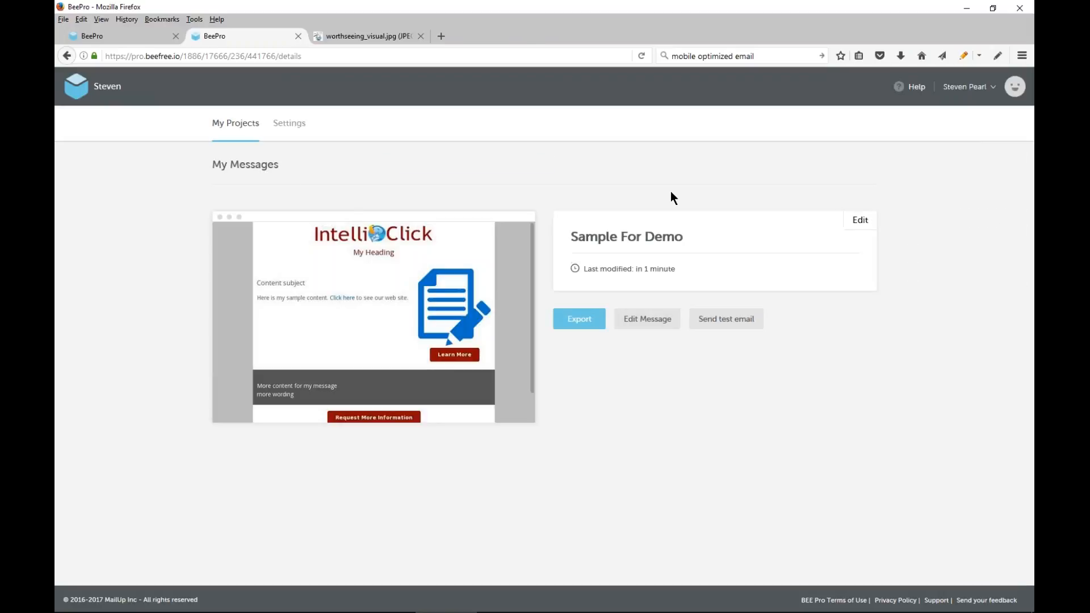
pyautogui.click(572, 321)
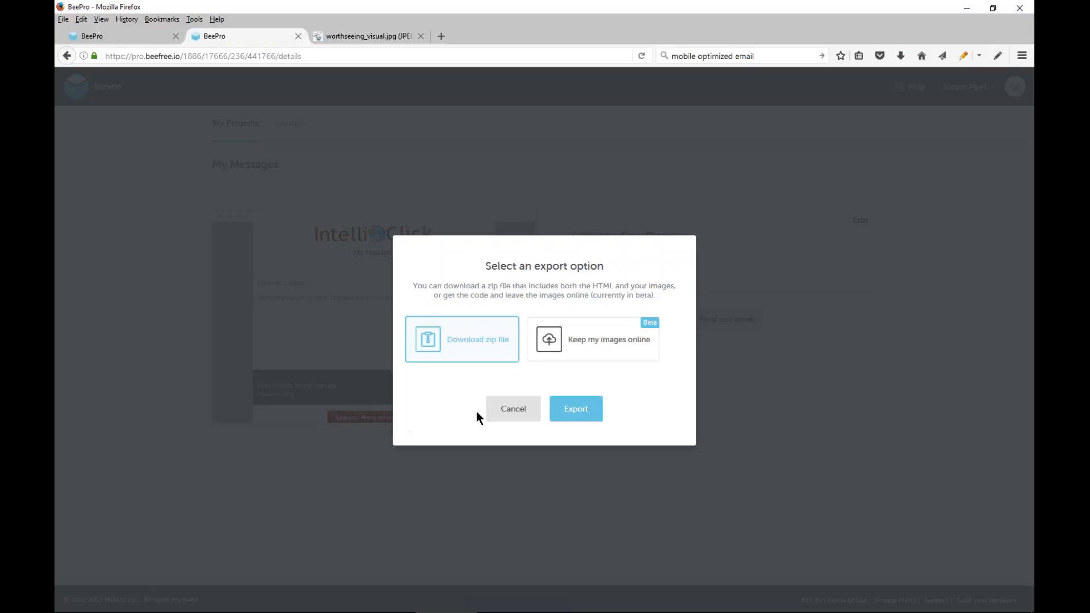
pyautogui.click(580, 341)
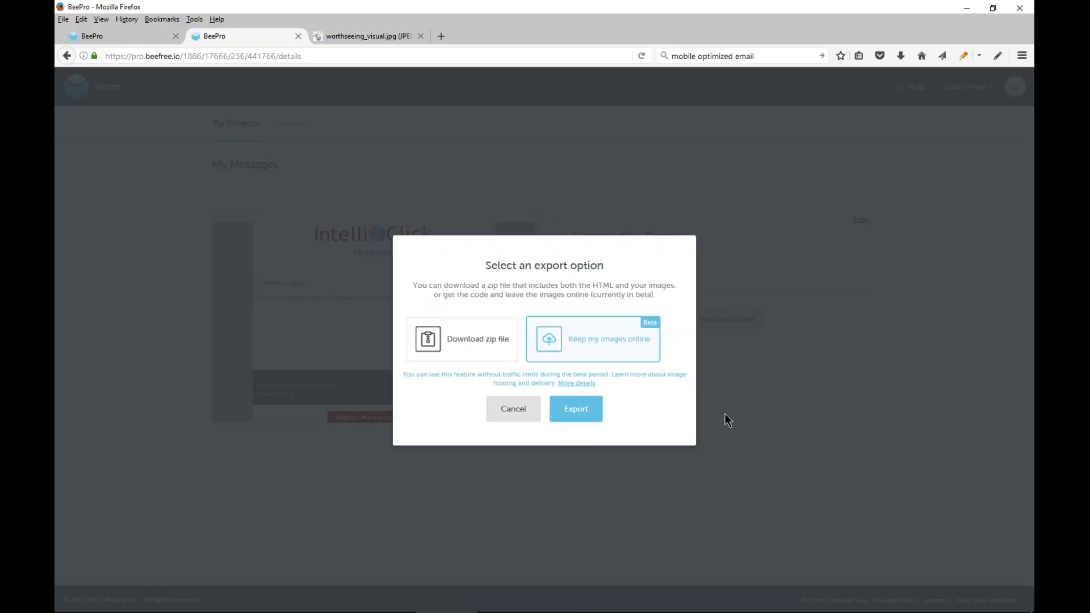
pyautogui.click(575, 411)
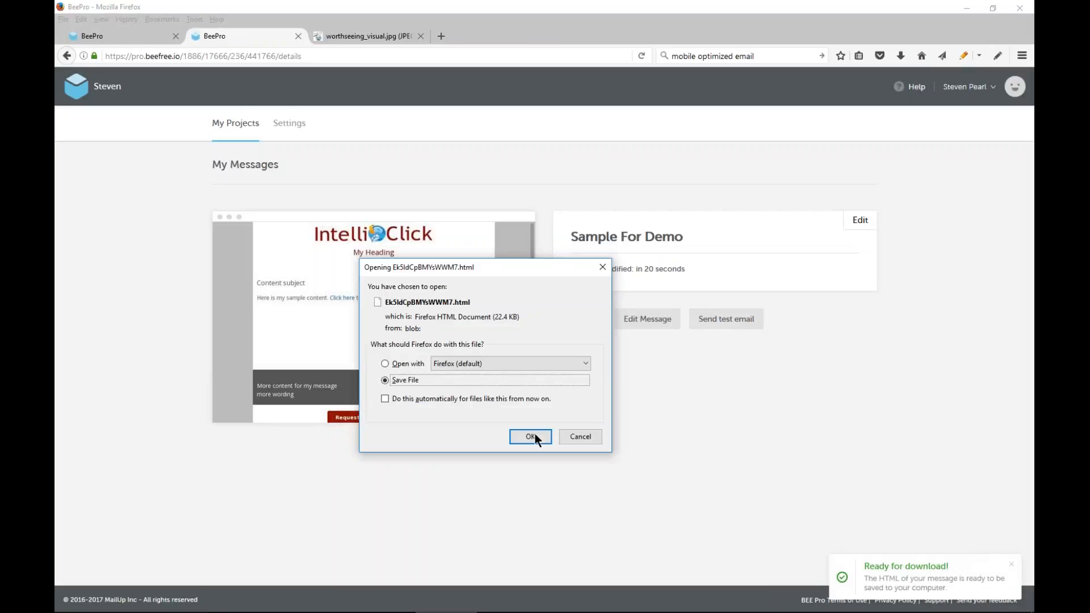
# Save the exported HTML file in the C:\Demo folder under the name "demo template"
pyautogui.click(530, 436)
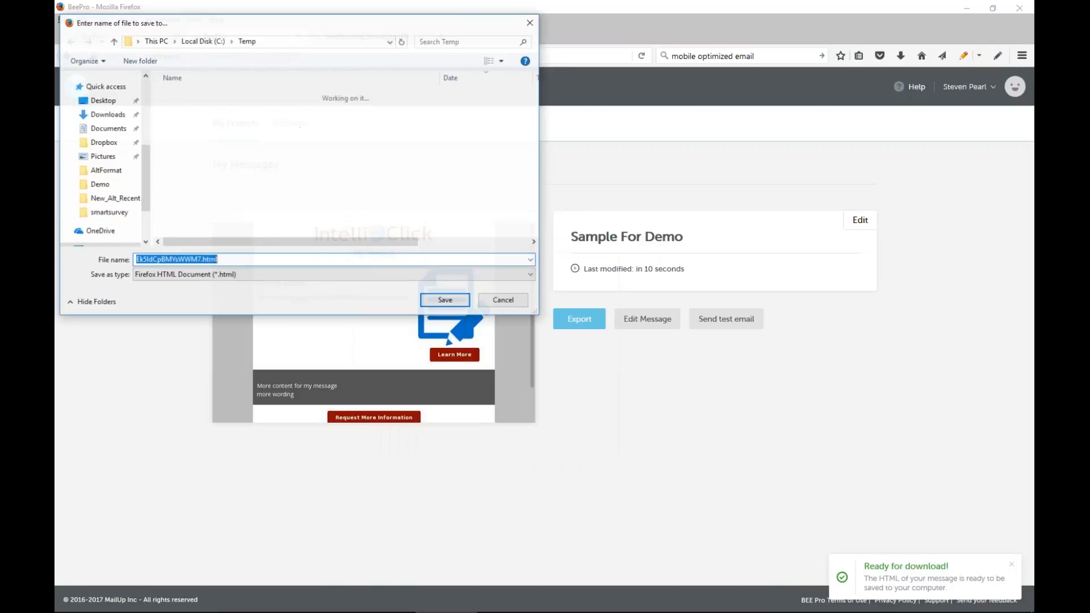
pyautogui.click(203, 42)
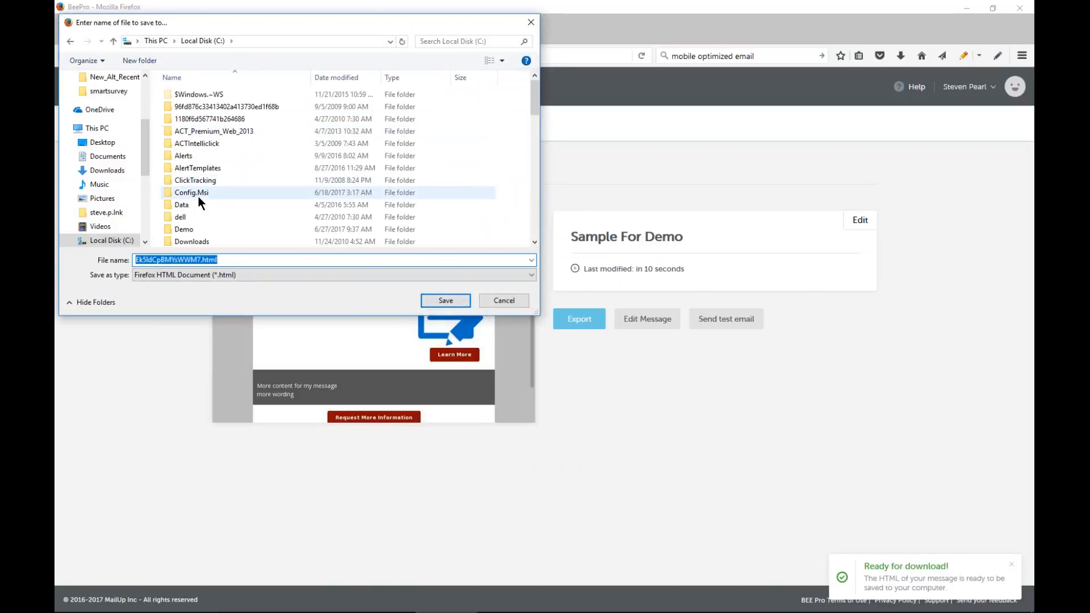
pyautogui.doubleClick(194, 228)
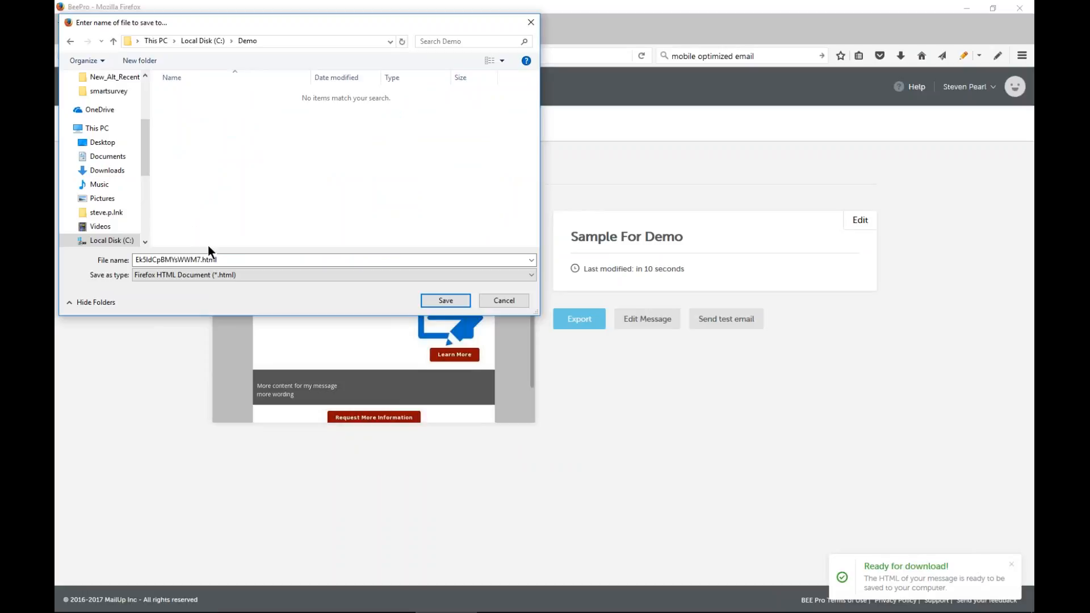
pyautogui.click(227, 259)
pyautogui.hotkey('ctrl', 'a')
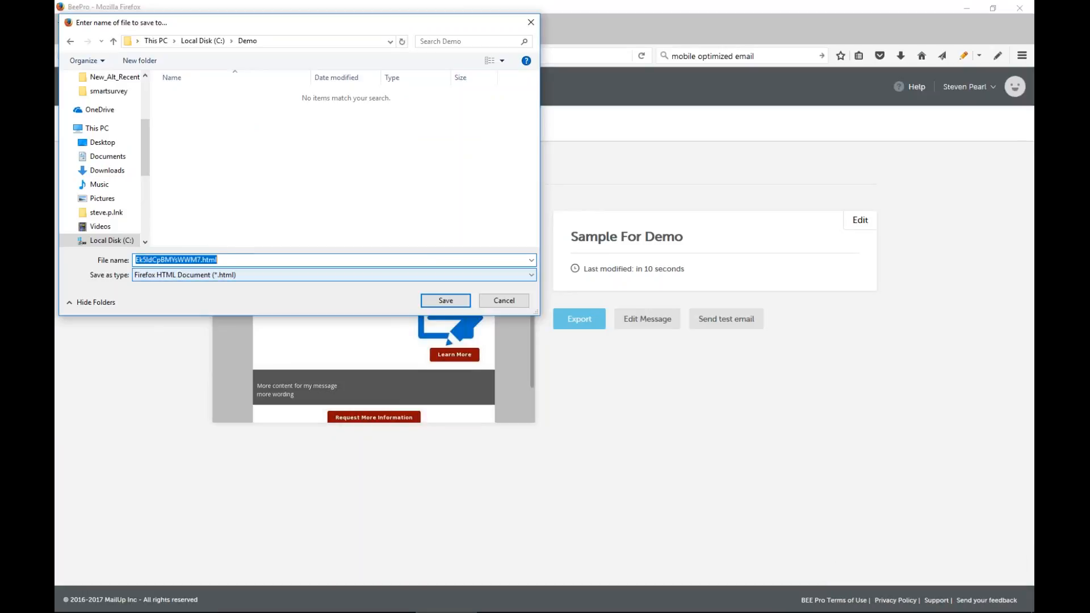
pyautogui.write('demo')
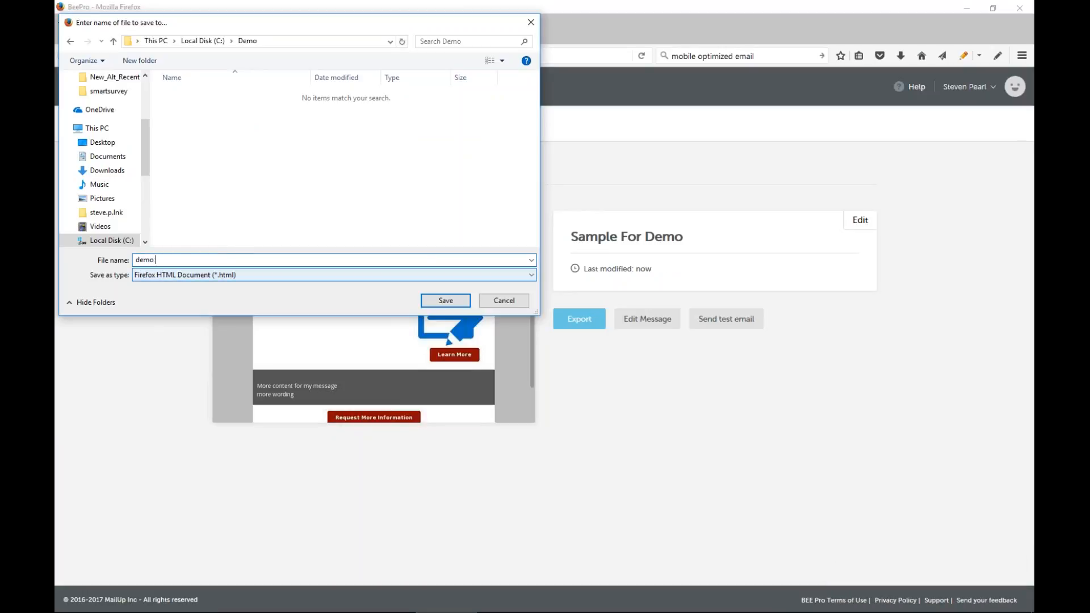
pyautogui.write(' template')
pyautogui.click(446, 301)
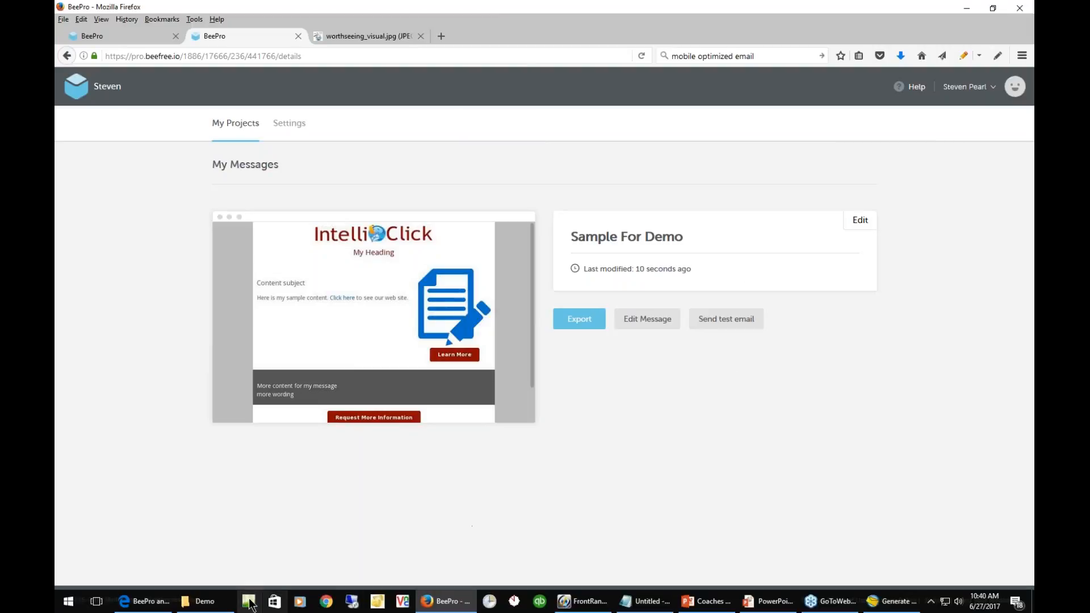
# Check the Demo folder, switch to the IntelliClick Hyperlink Wizard, and start express tracking preparation for the Beefree Editor Demo campaign
pyautogui.click(204, 601)
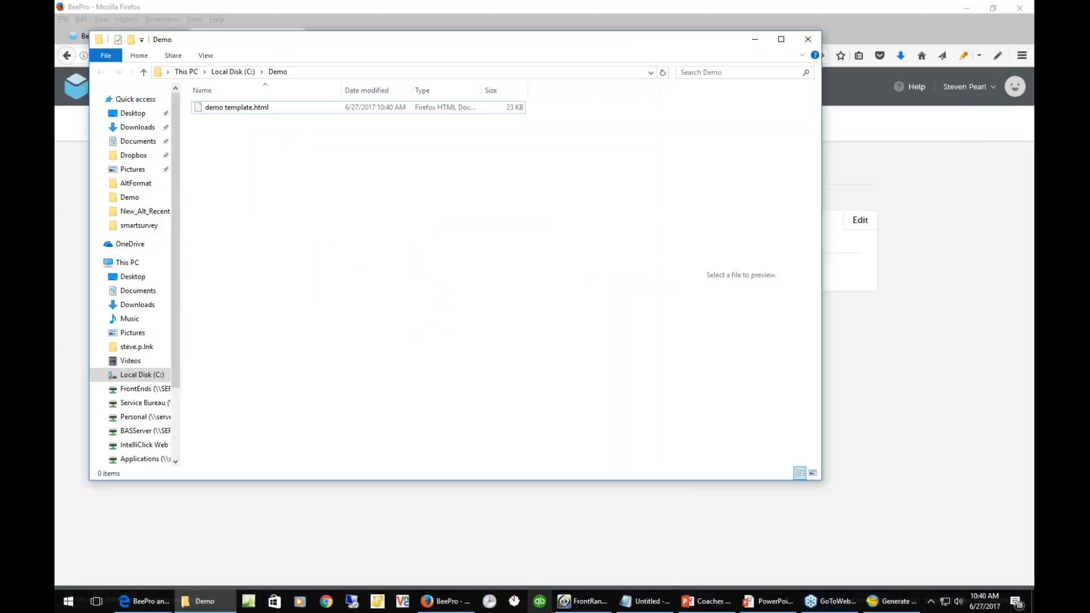
pyautogui.click(877, 610)
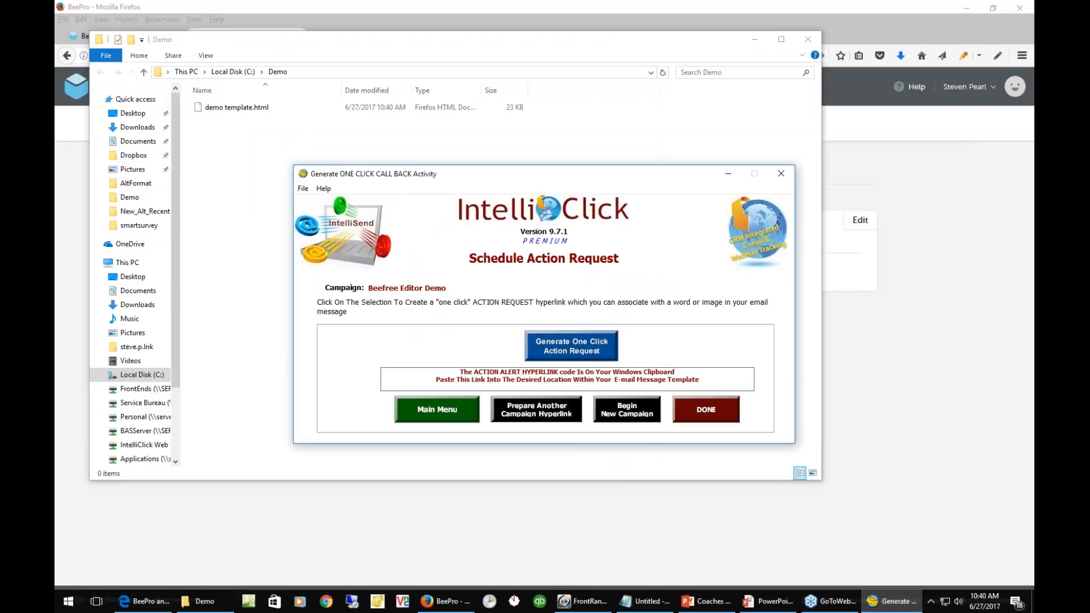
pyautogui.click(448, 408)
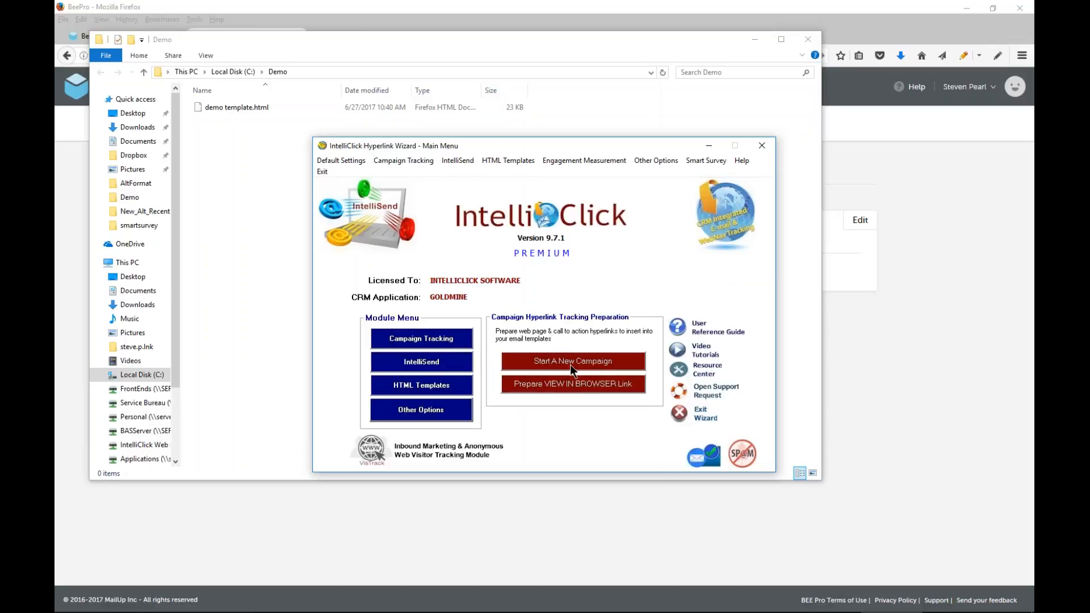
pyautogui.click(571, 363)
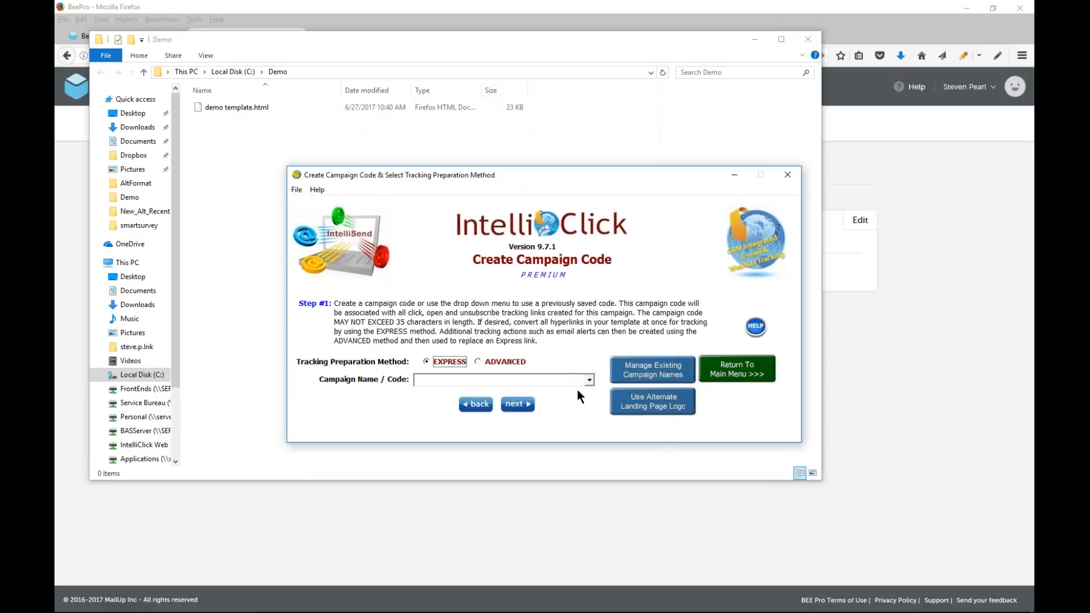
pyautogui.click(589, 381)
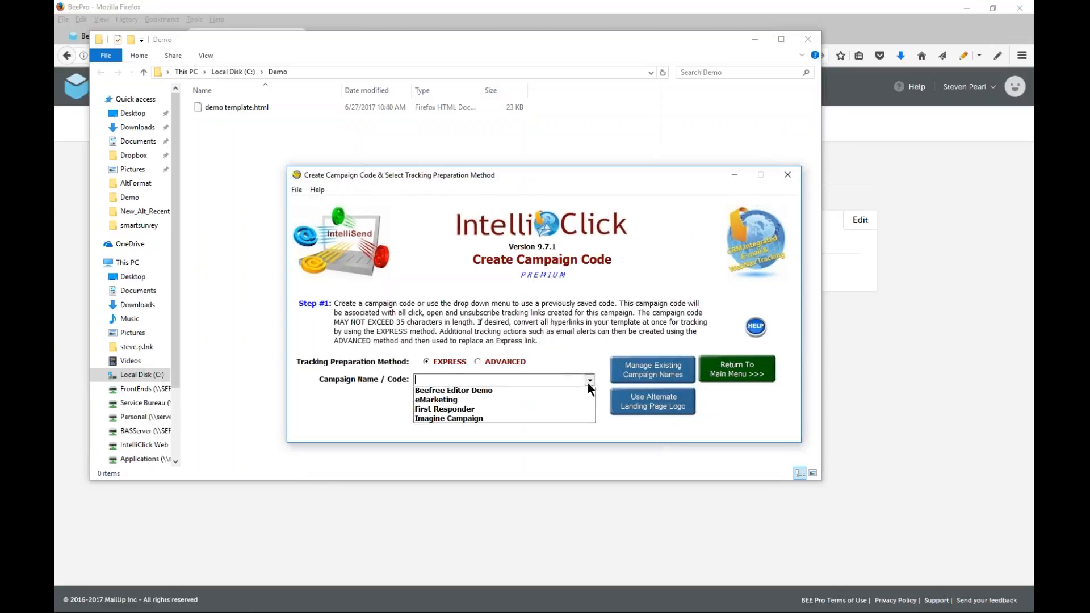
pyautogui.click(457, 392)
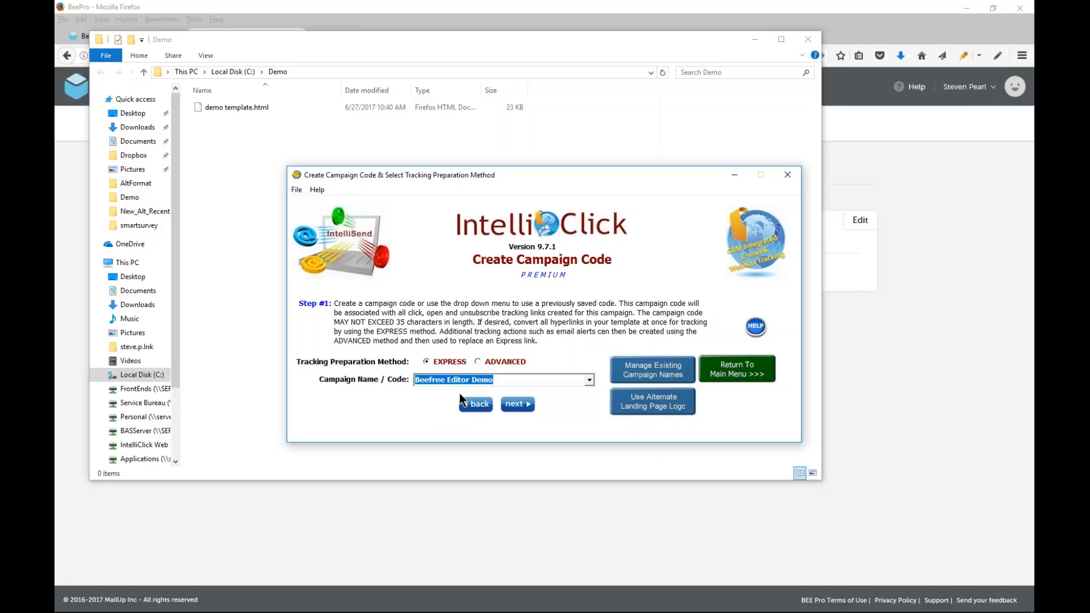
pyautogui.click(519, 404)
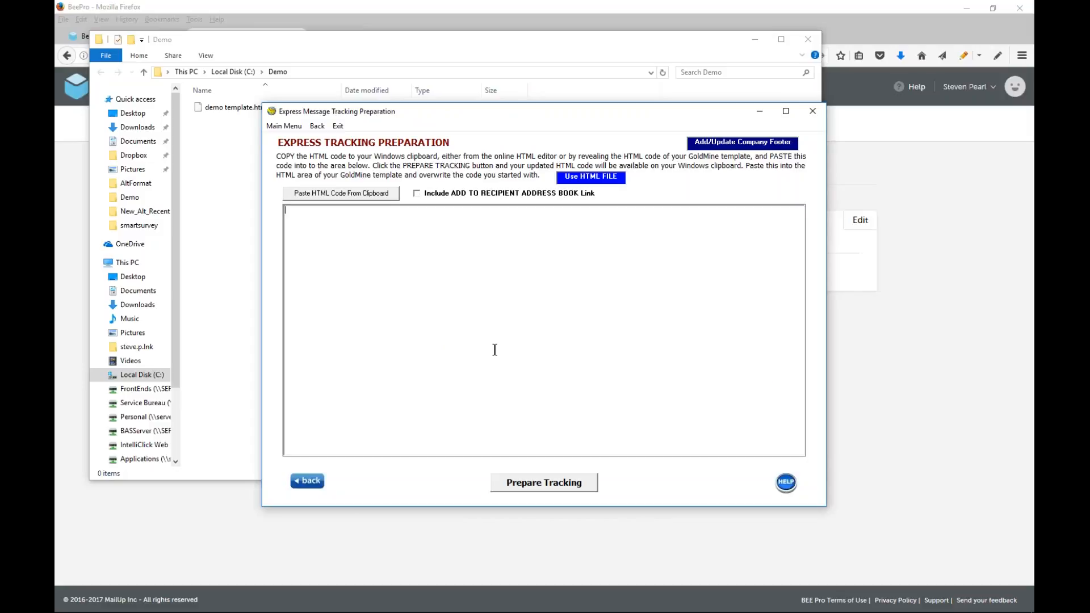
# Prepare tracking from the HTML file C:\Demo\demo template.html and return to the wizard's main menu
pyautogui.click(593, 177)
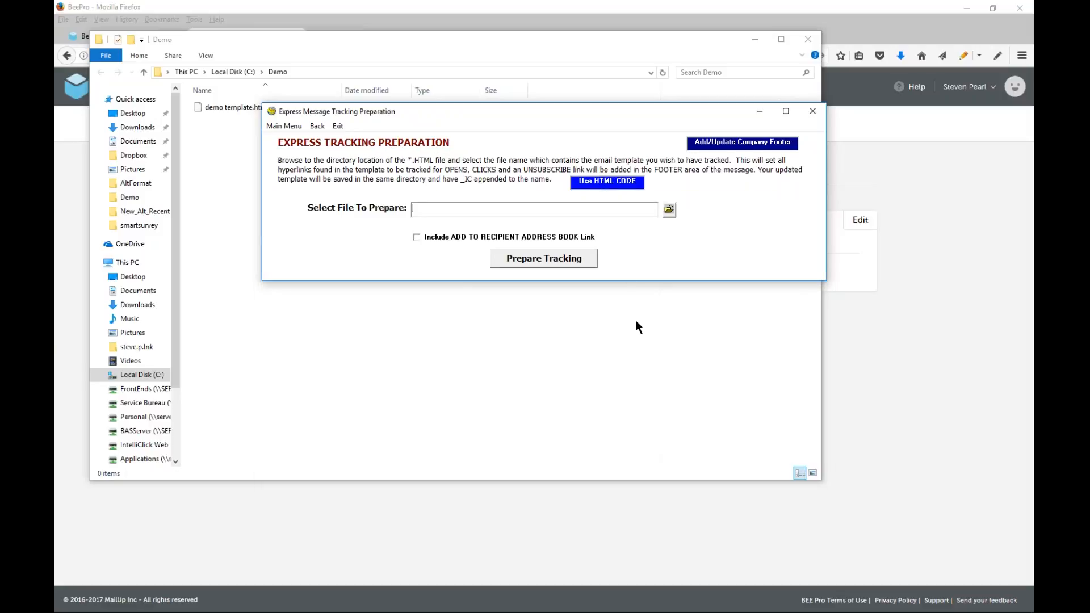
pyautogui.click(616, 183)
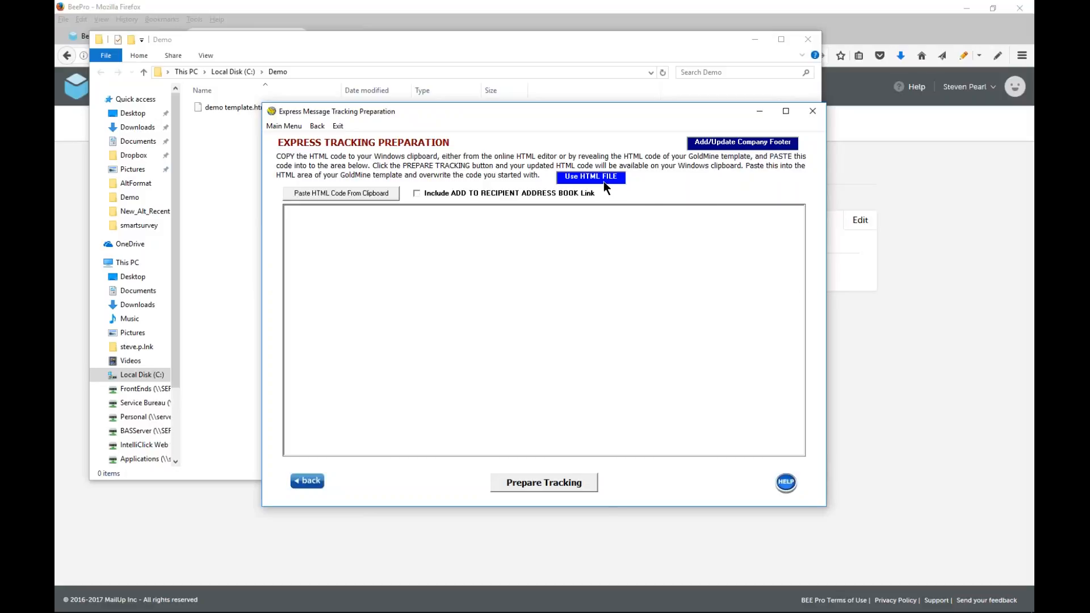
pyautogui.click(604, 180)
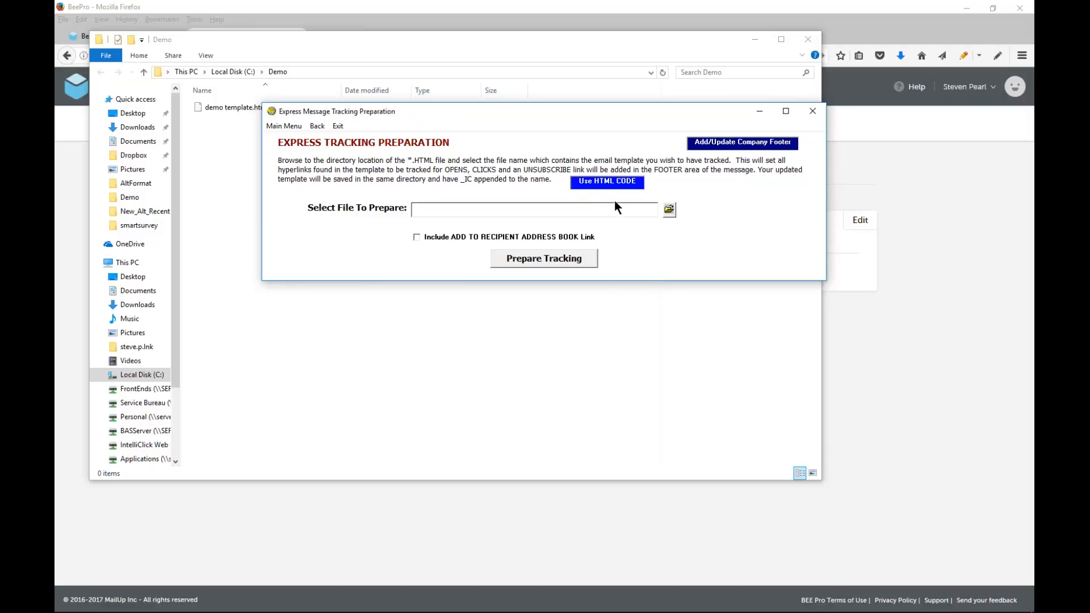
pyautogui.click(669, 209)
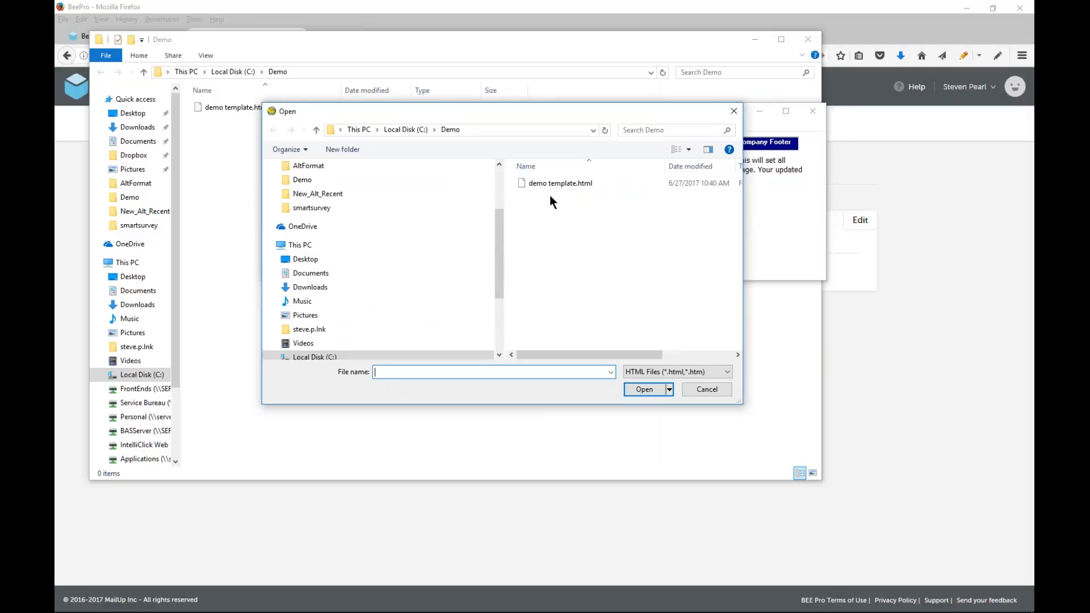
pyautogui.click(552, 184)
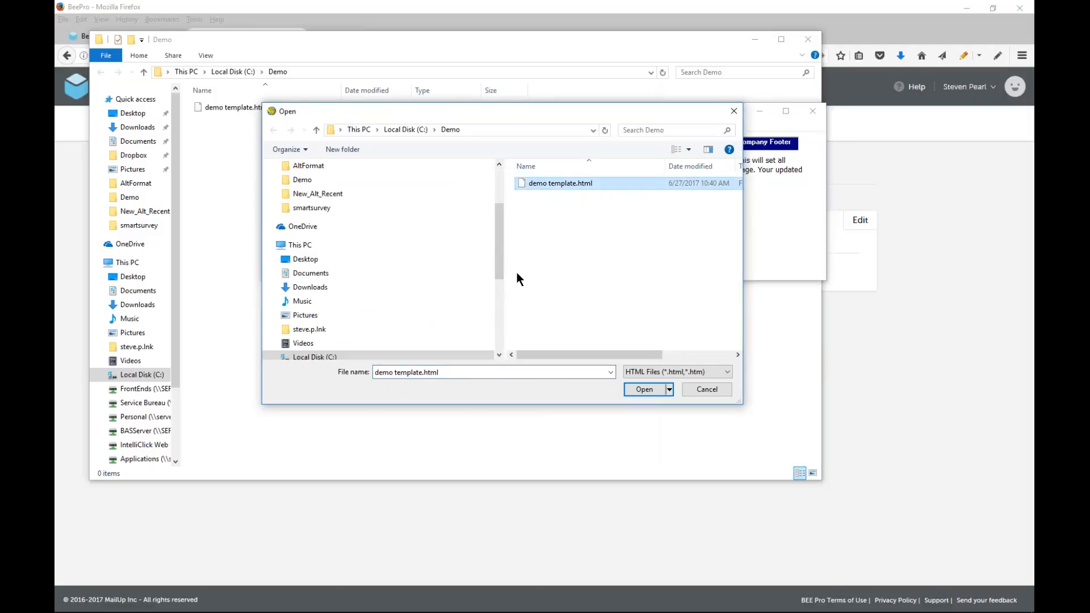
pyautogui.click(642, 388)
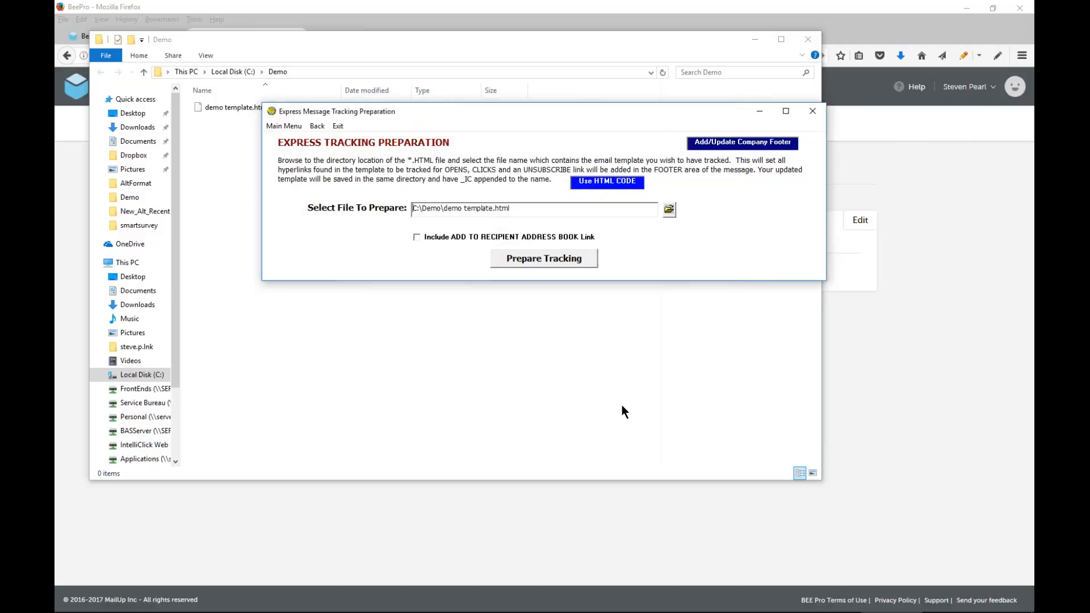
pyautogui.click(538, 258)
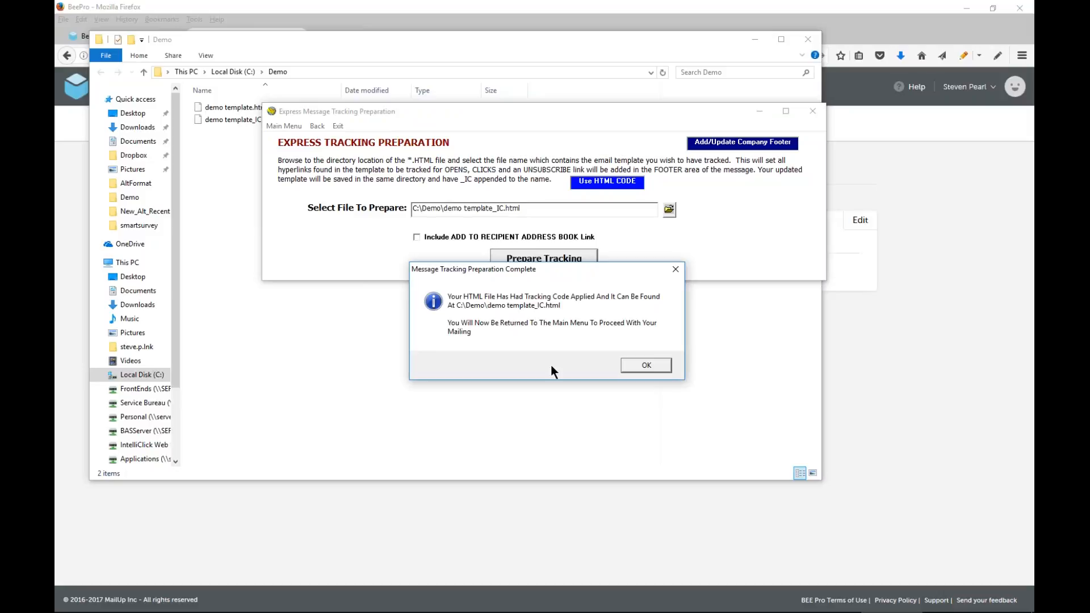
pyautogui.click(646, 366)
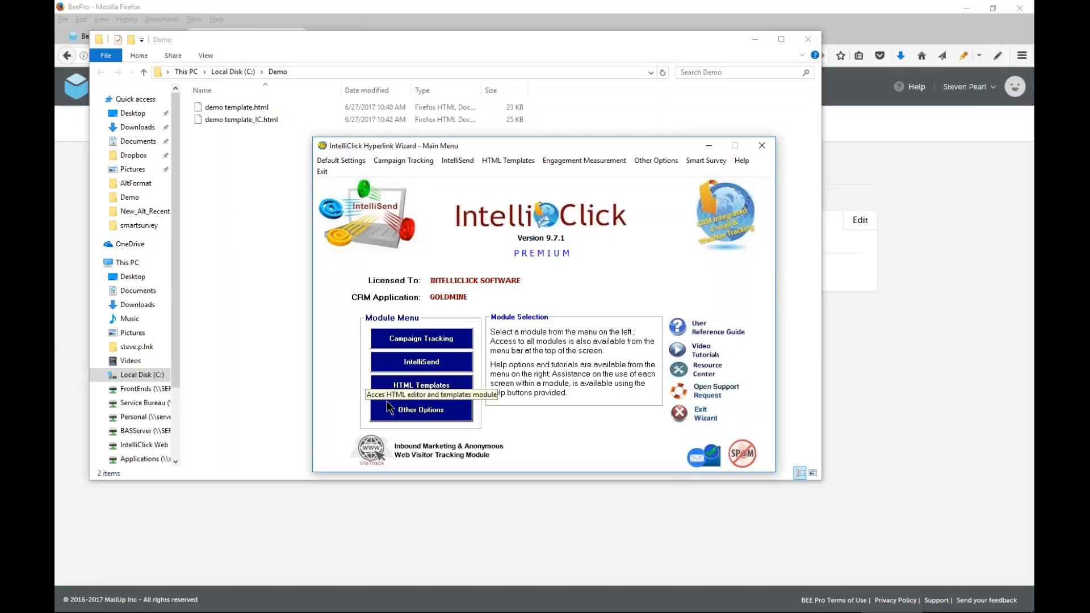
# Open IntelliSend and load the 1 - Telecommunications group from A - IntelliClick, declining the SMTP.com data update
pyautogui.click(428, 372)
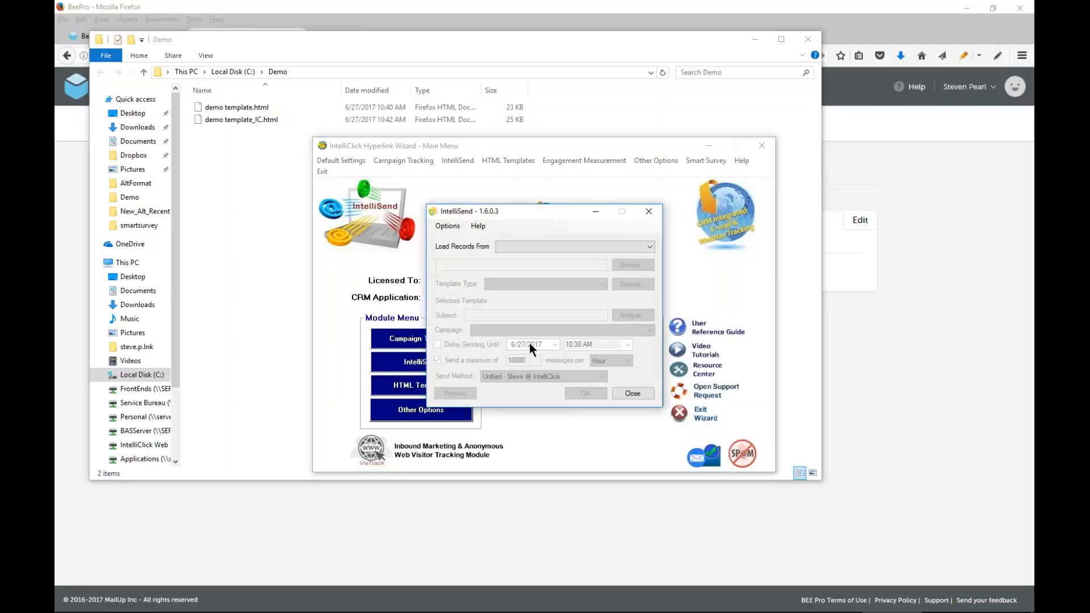
pyautogui.click(532, 245)
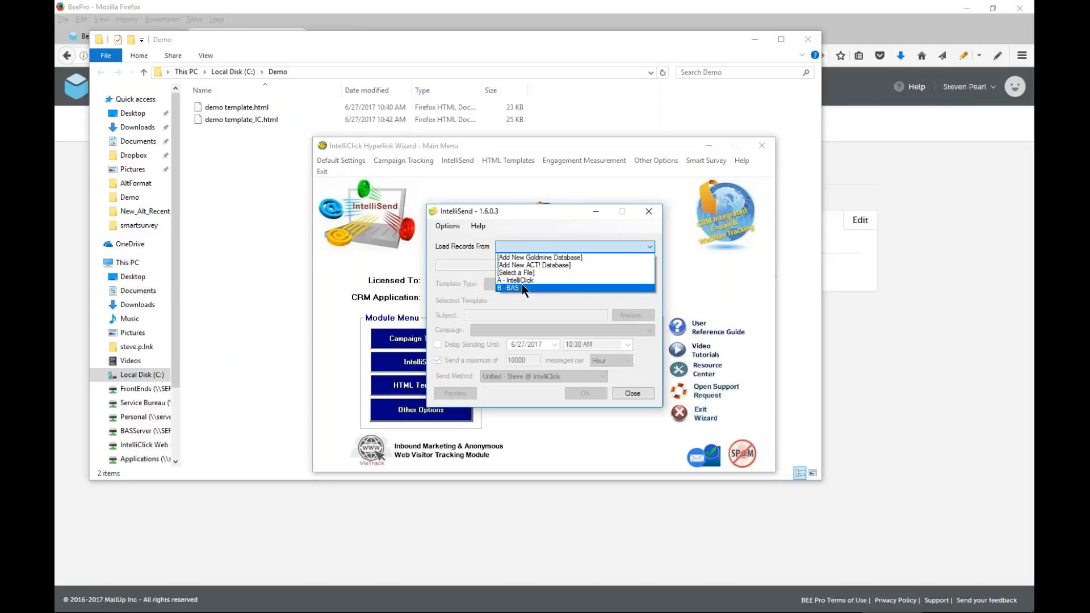
pyautogui.click(523, 280)
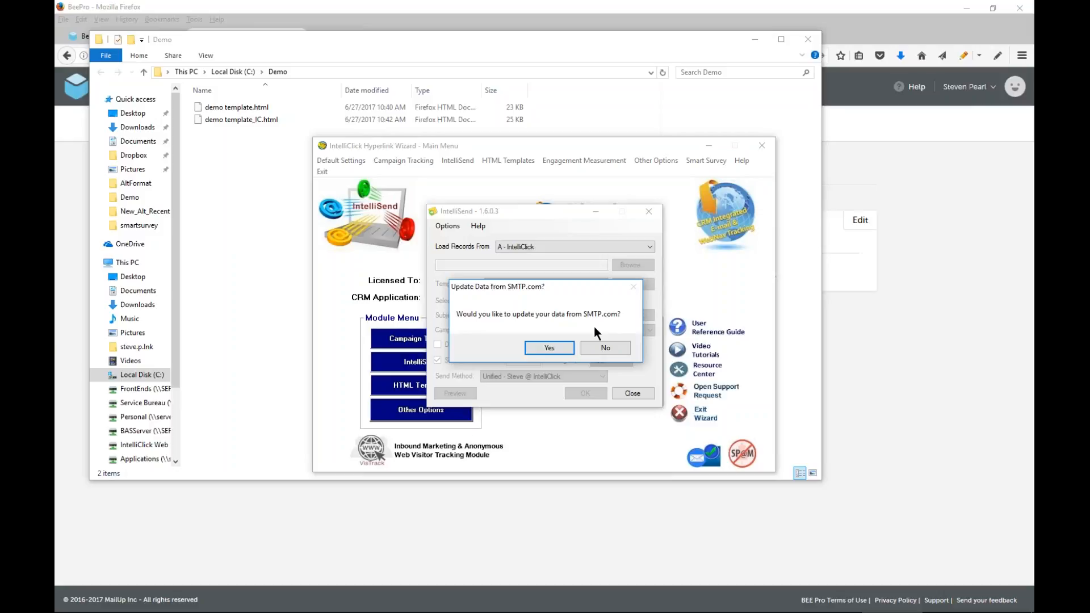
pyautogui.click(608, 348)
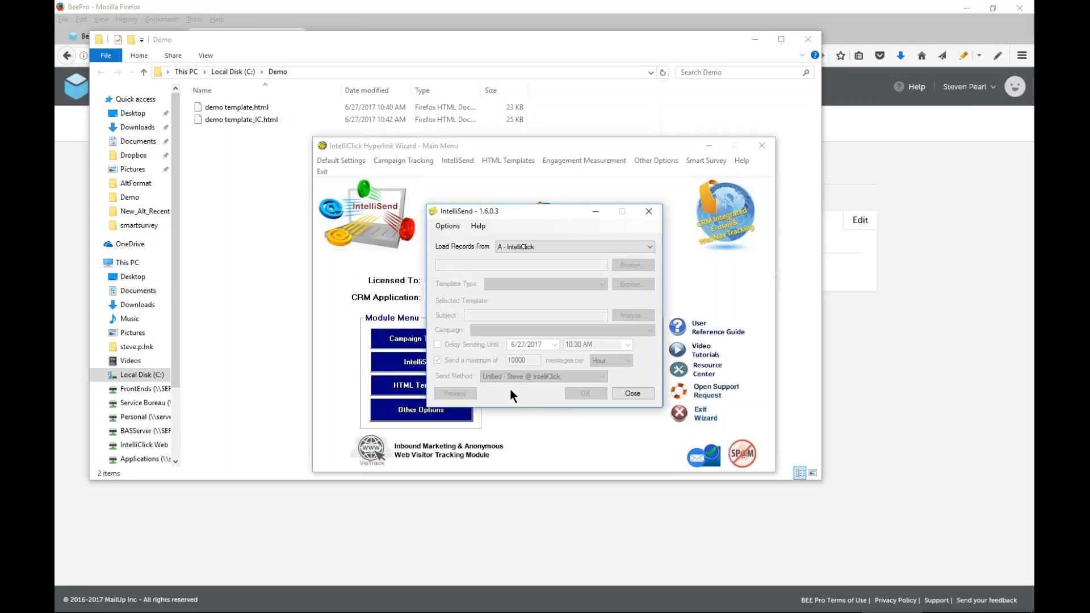
pyautogui.click(629, 265)
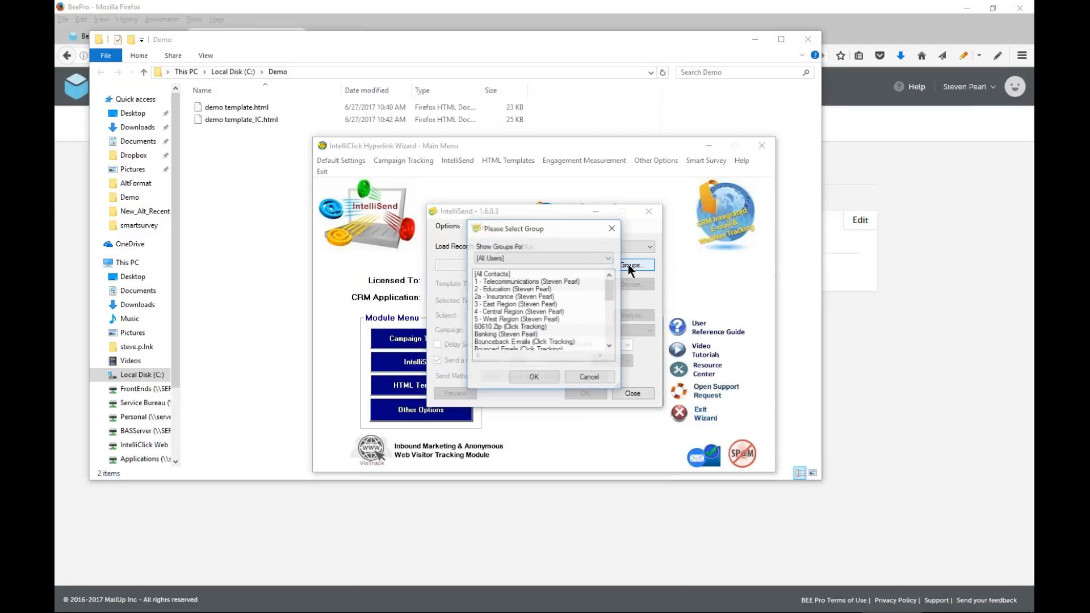
pyautogui.doubleClick(540, 279)
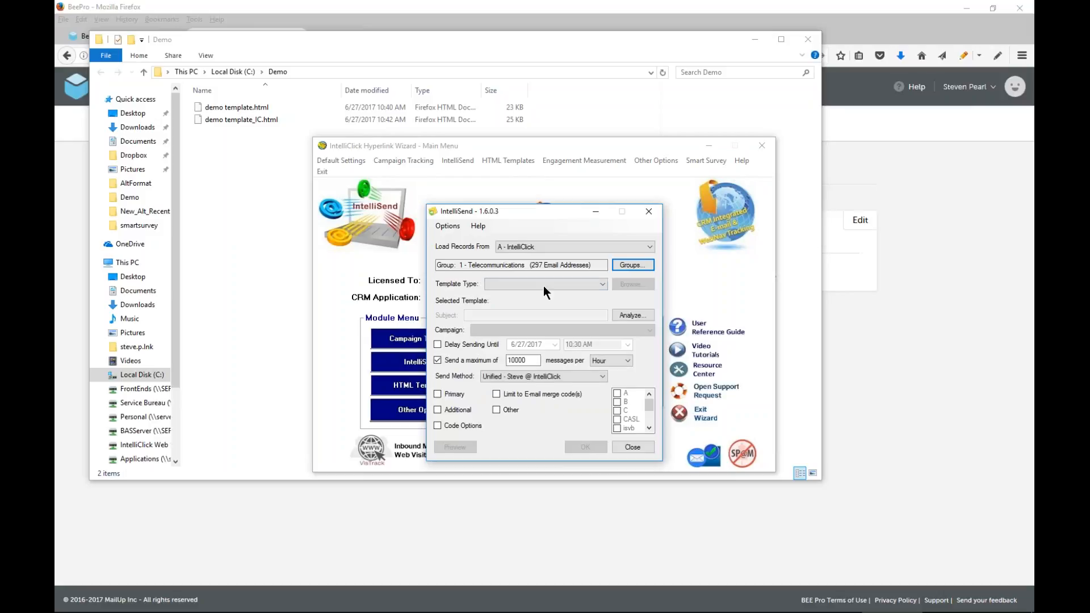
# Set the template type to File and load demo template_IC.html from the C:\Demo folder
pyautogui.click(545, 285)
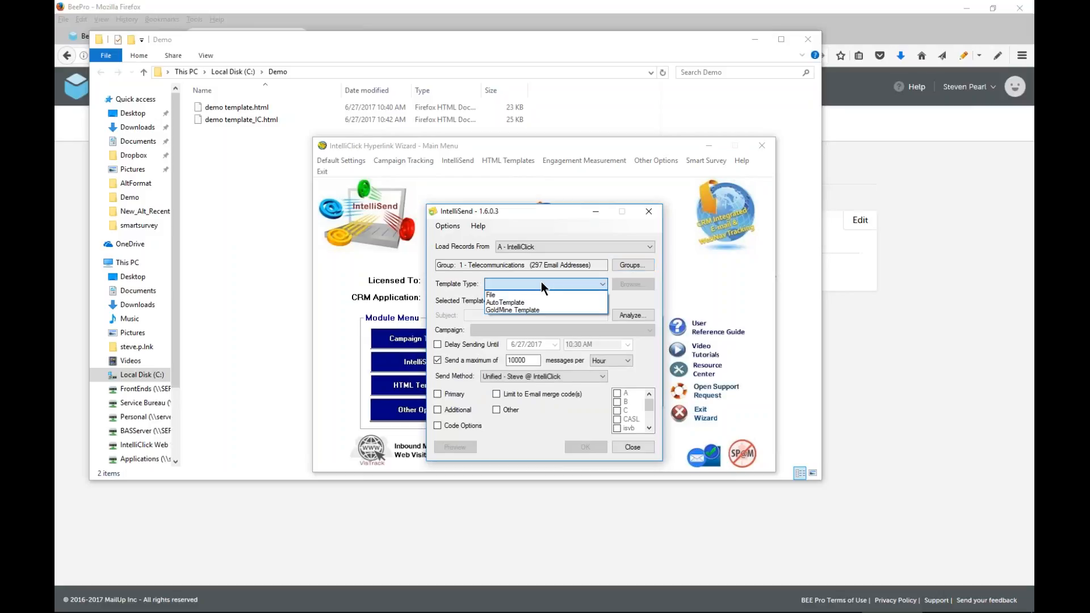
pyautogui.click(499, 295)
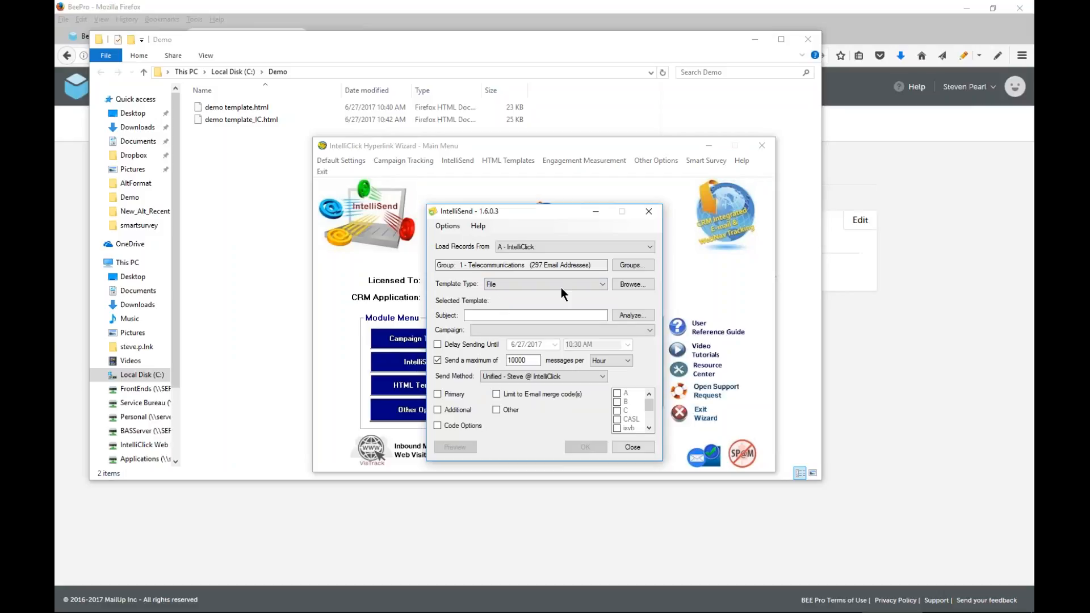
pyautogui.click(634, 287)
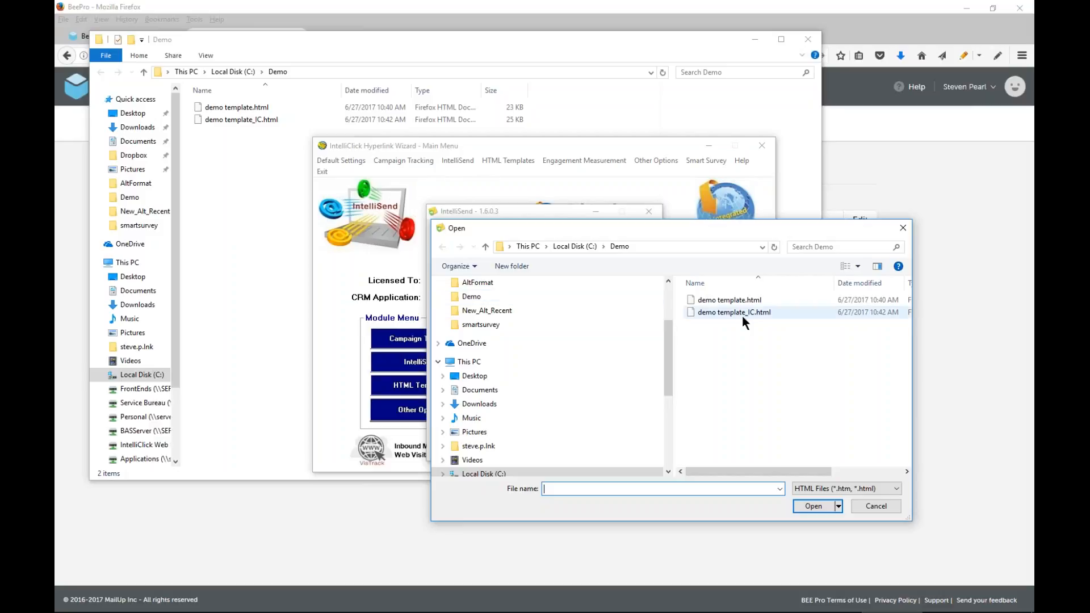
pyautogui.click(743, 314)
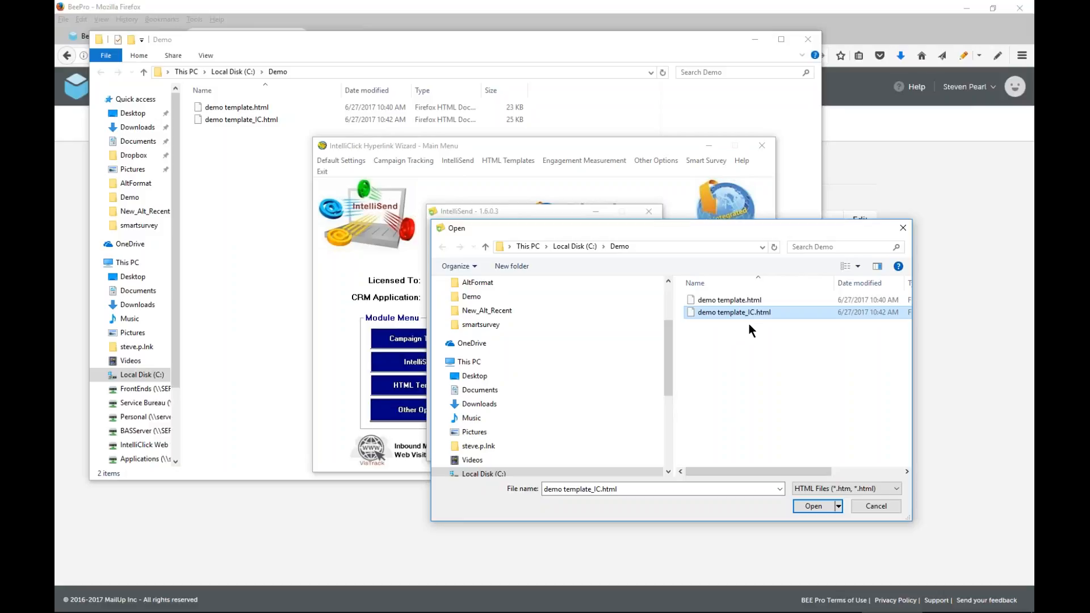
pyautogui.click(815, 507)
# Enter "Sample For Training" as the subject and assign the mailing to the Beefree Editor Demo campaign
pyautogui.click(518, 314)
pyautogui.write('Sam')
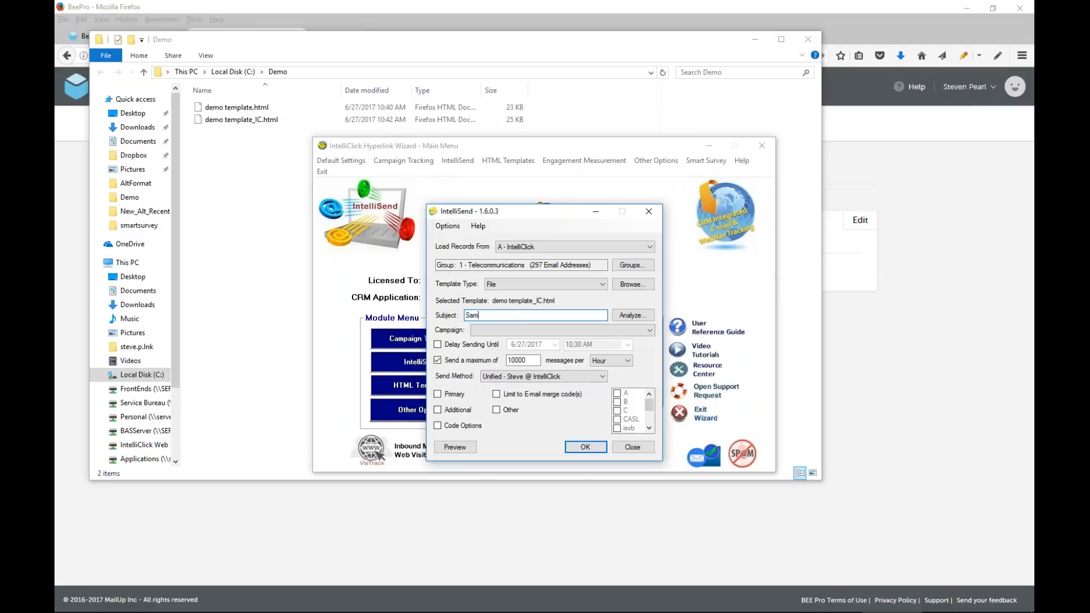
pyautogui.write('ple For Training')
pyautogui.click(649, 330)
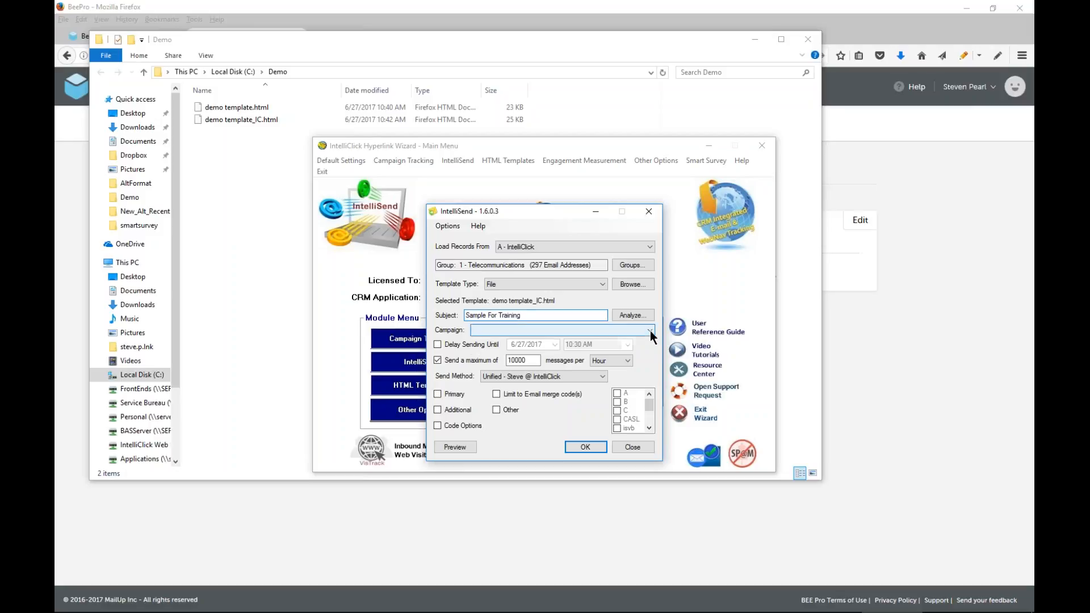
pyautogui.click(527, 340)
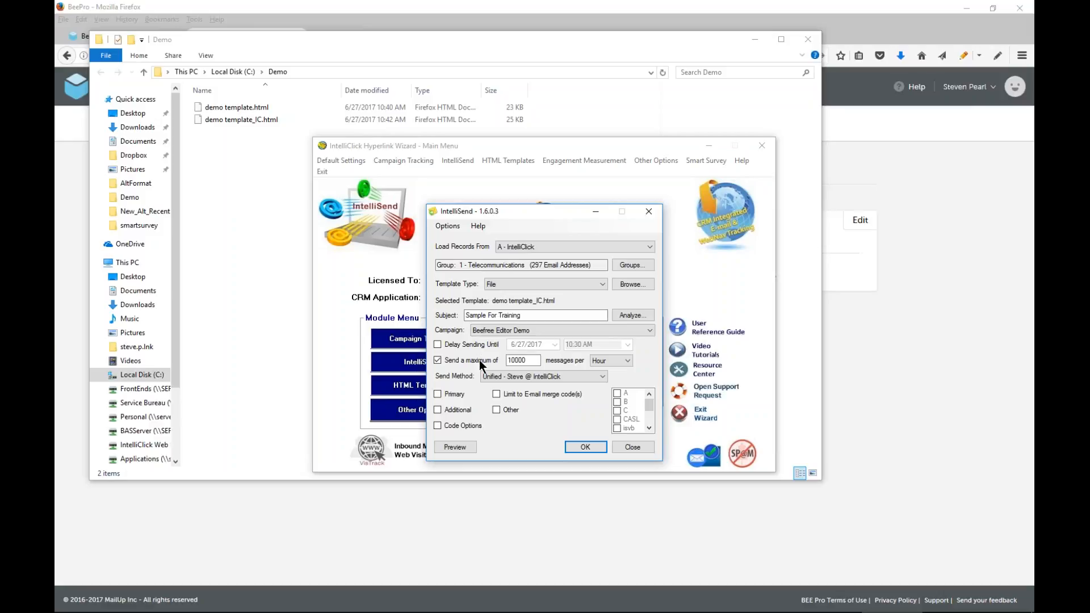
# Include primary contacts in the mailing and switch the send method to the other colleague's Unified sender at IntelliClick
pyautogui.click(437, 392)
pyautogui.click(601, 376)
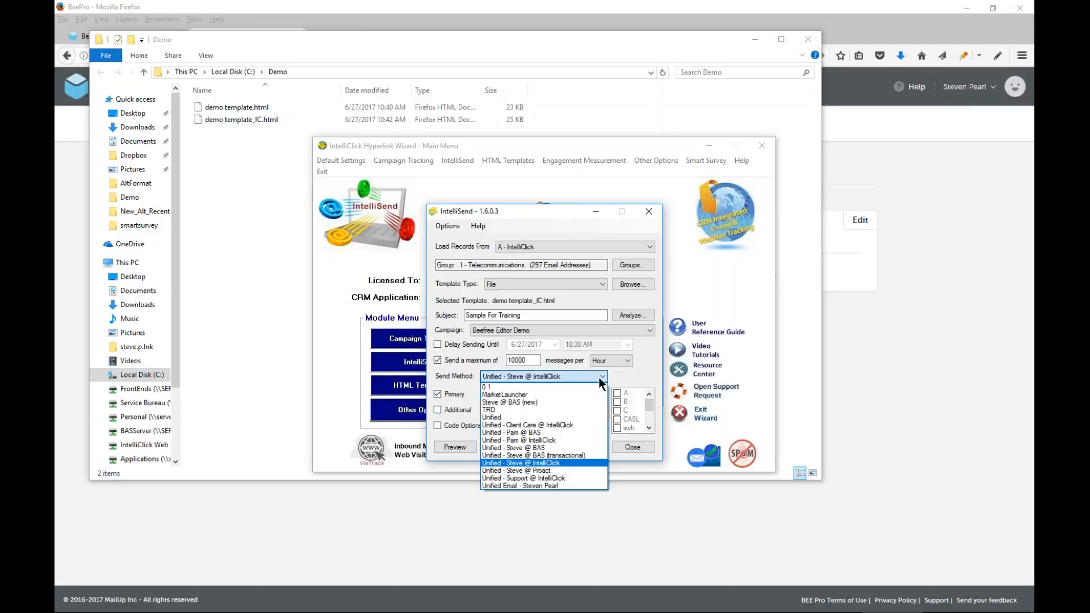
pyautogui.click(546, 441)
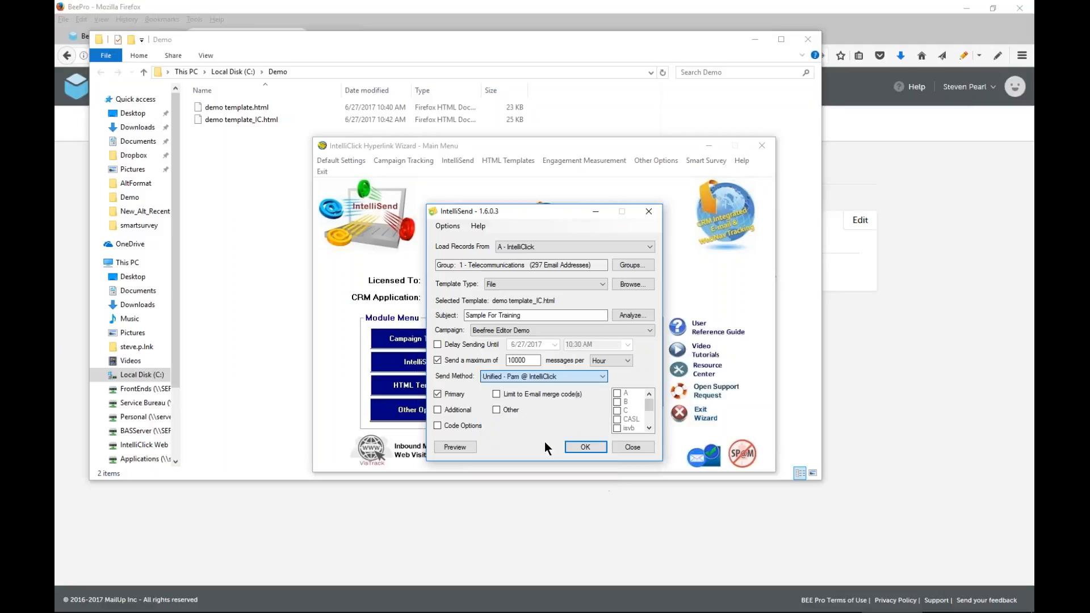
# Preview the message merged for the AIS Distribution contact in an enlarged preview window, reading down to its footer
pyautogui.click(462, 448)
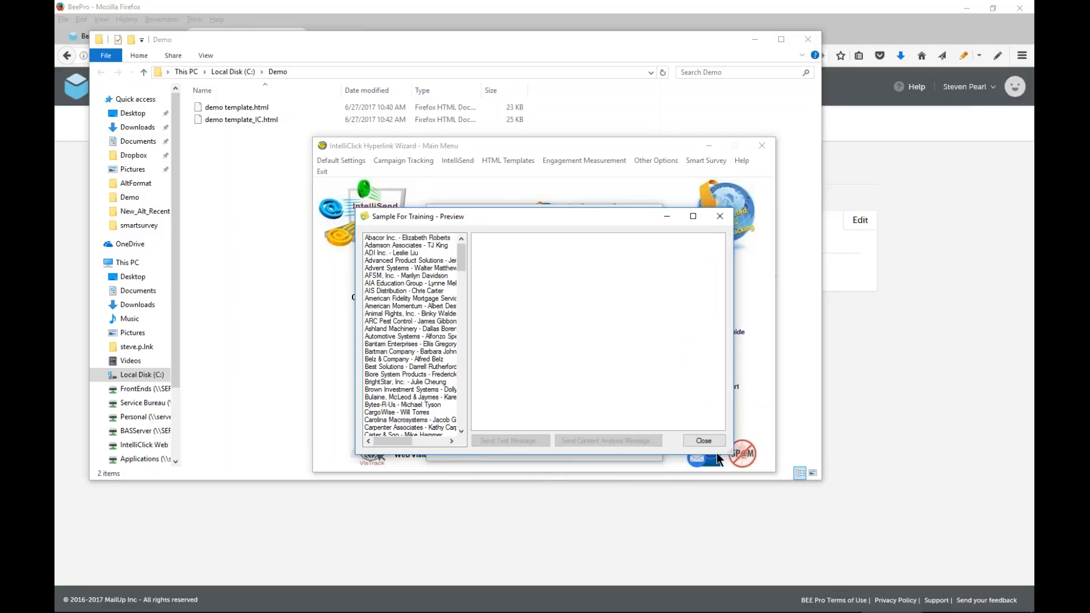
pyautogui.moveTo(731, 454); pyautogui.dragTo(820, 562)
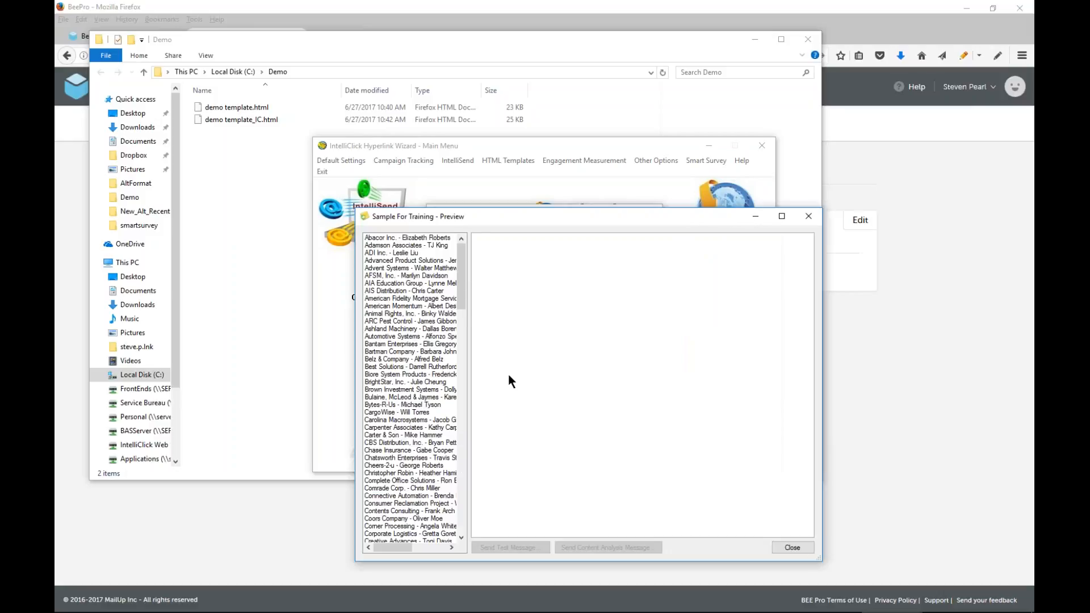
pyautogui.click(384, 293)
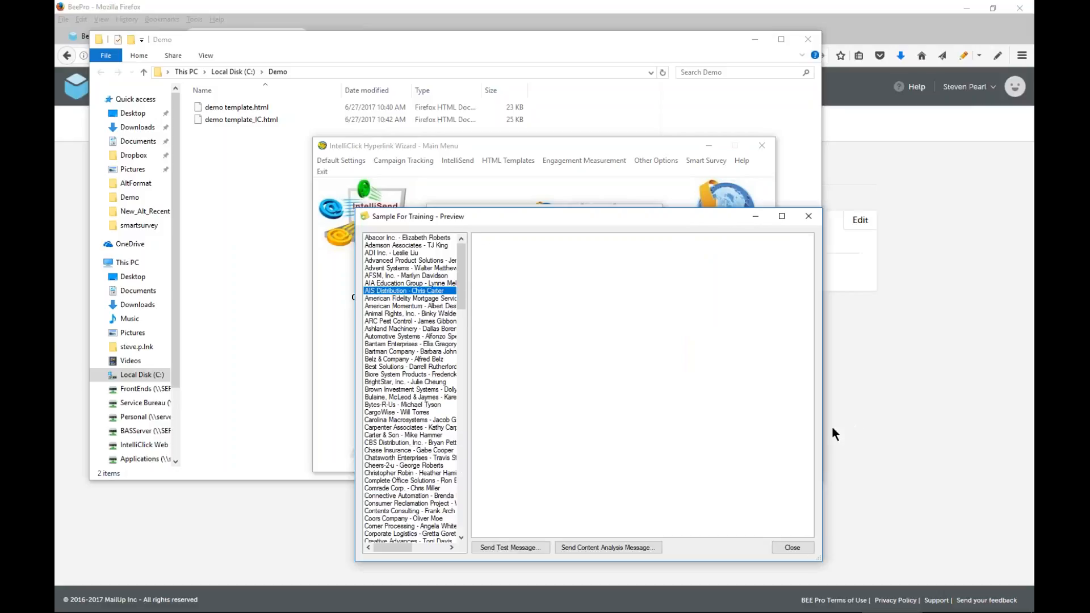
pyautogui.moveTo(835, 432); pyautogui.dragTo(934, 420)
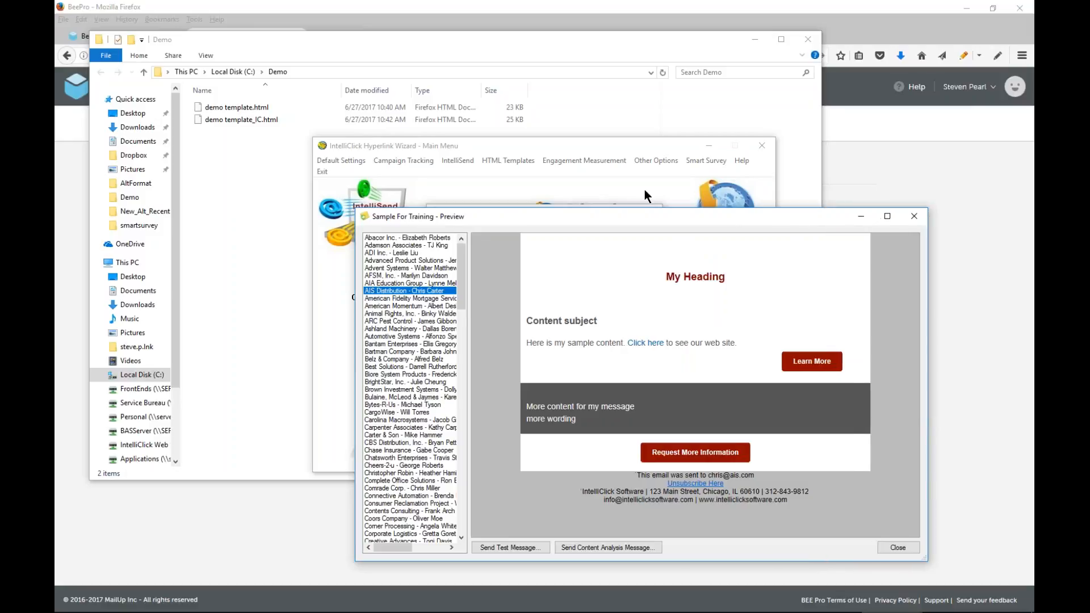
pyautogui.moveTo(665, 220); pyautogui.dragTo(555, 132)
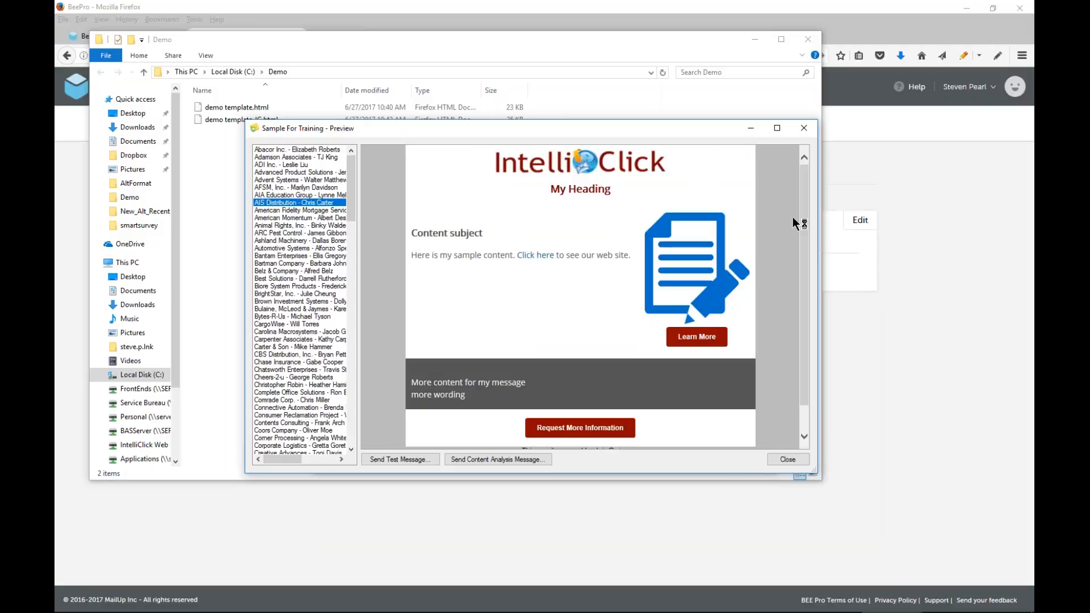
pyautogui.moveTo(801, 212); pyautogui.dragTo(805, 307)
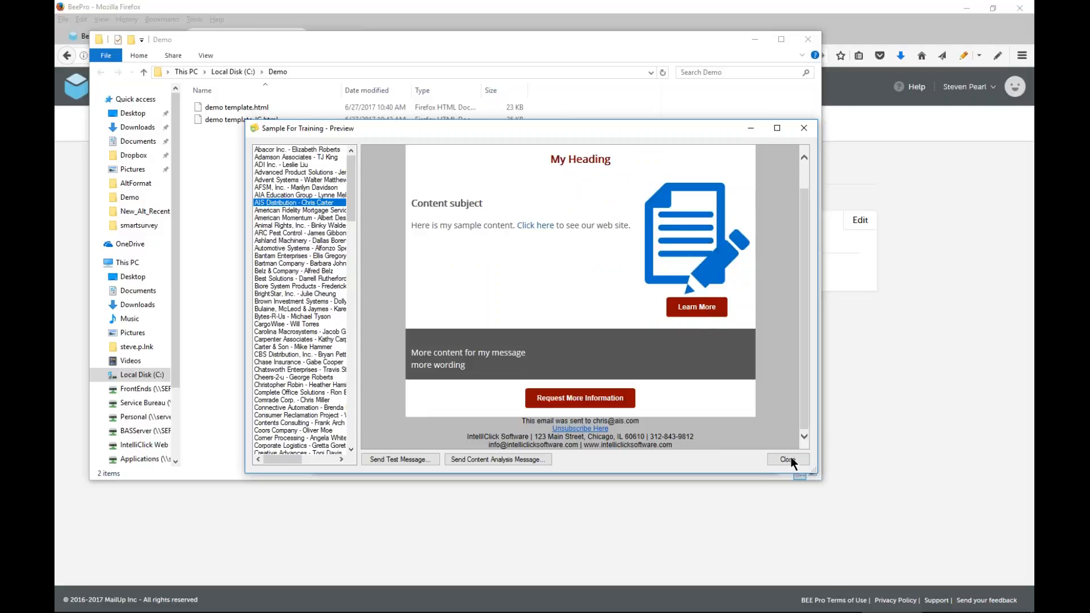
# Check how the email layout adapts at full height in a narrow and a wide preview window, then close the preview
pyautogui.moveTo(649, 119); pyautogui.dragTo(649, 39)
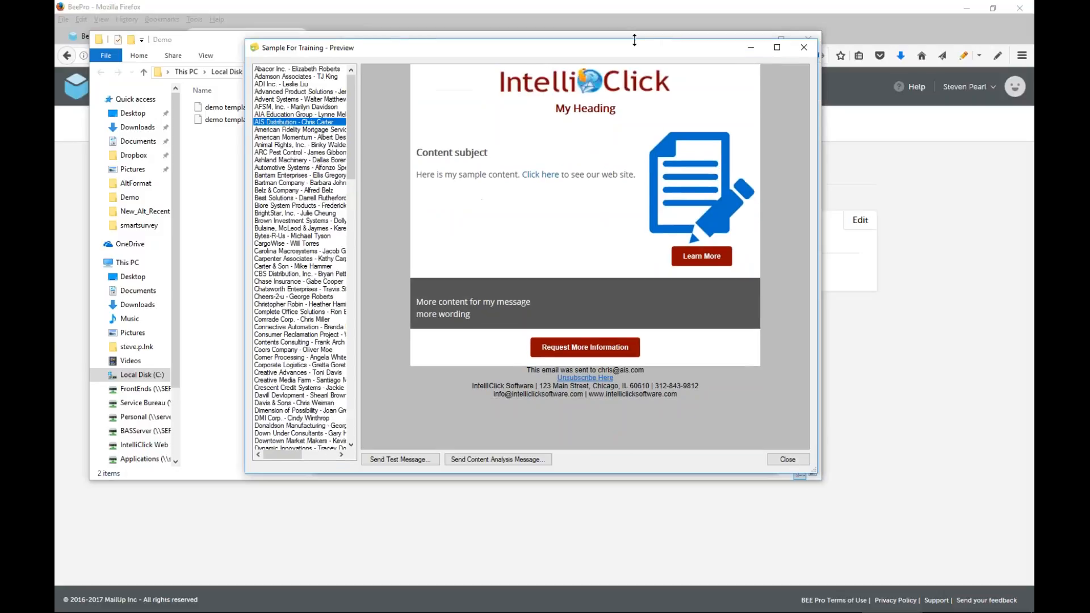
pyautogui.moveTo(822, 230); pyautogui.dragTo(567, 219)
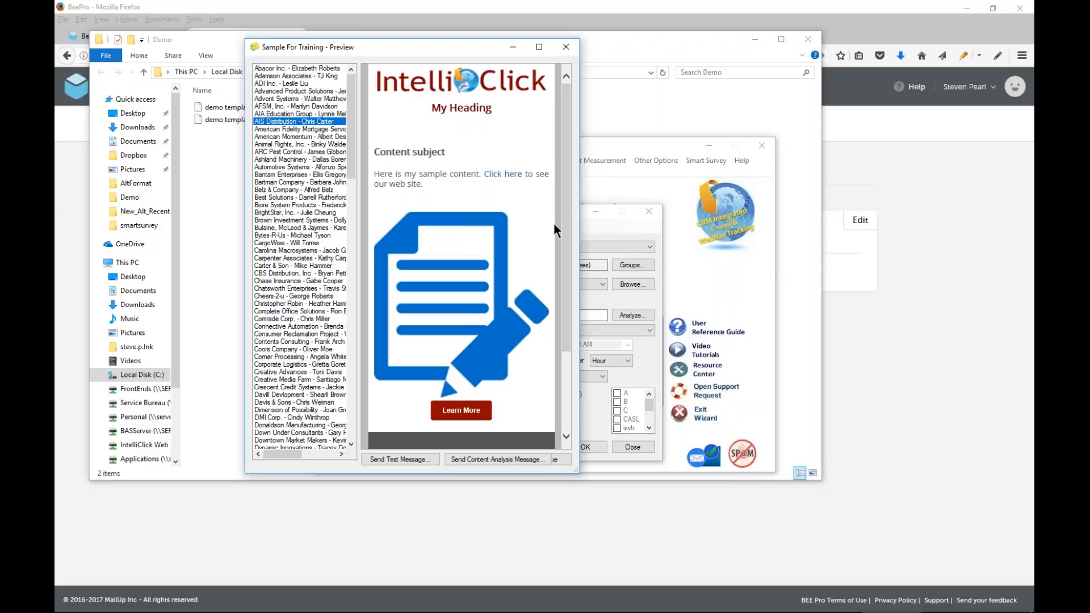
pyautogui.moveTo(578, 255); pyautogui.dragTo(856, 230)
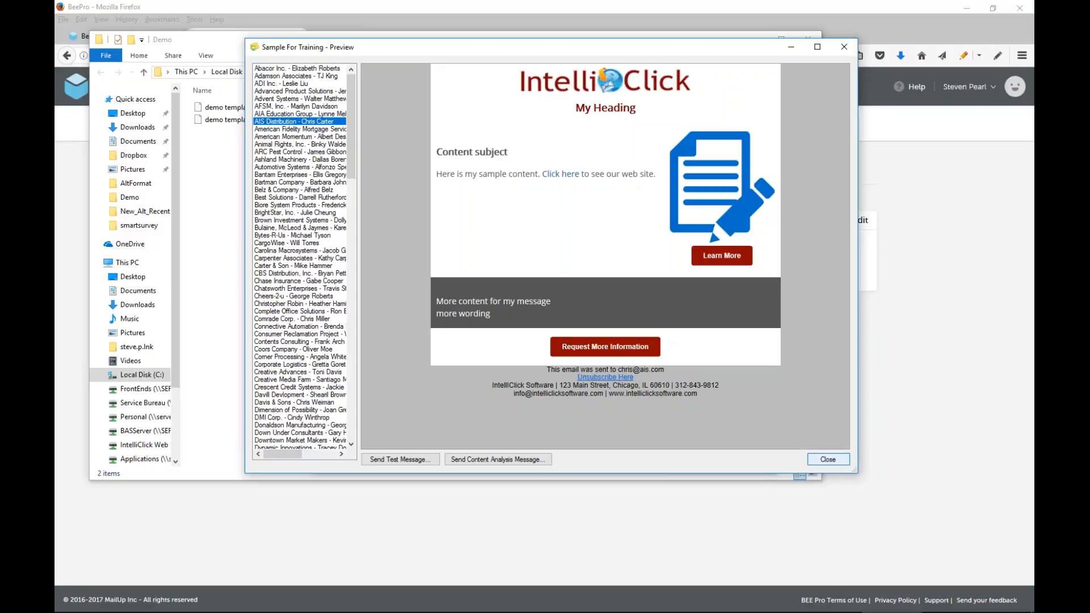
pyautogui.click(838, 461)
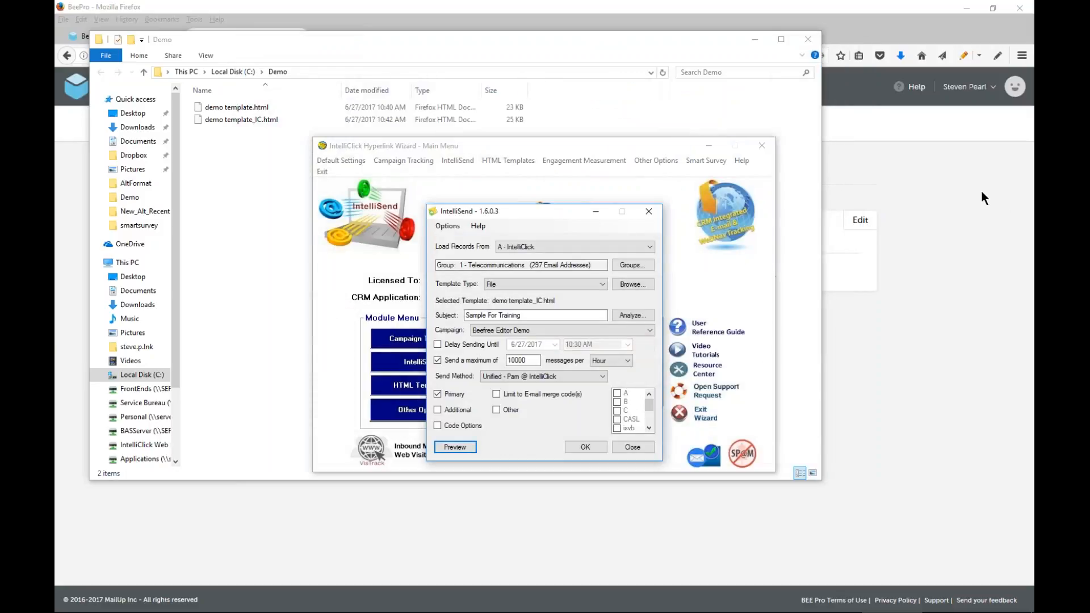
# Minimize the Demo folder window and return to IntelliSend
pyautogui.click(755, 39)
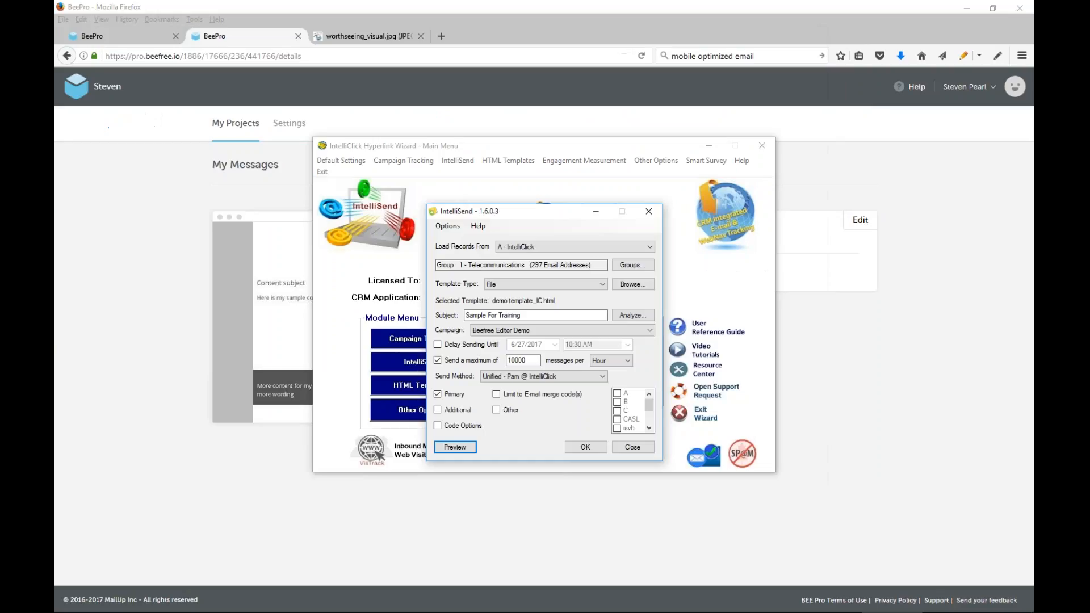
pyautogui.click(1024, 156)
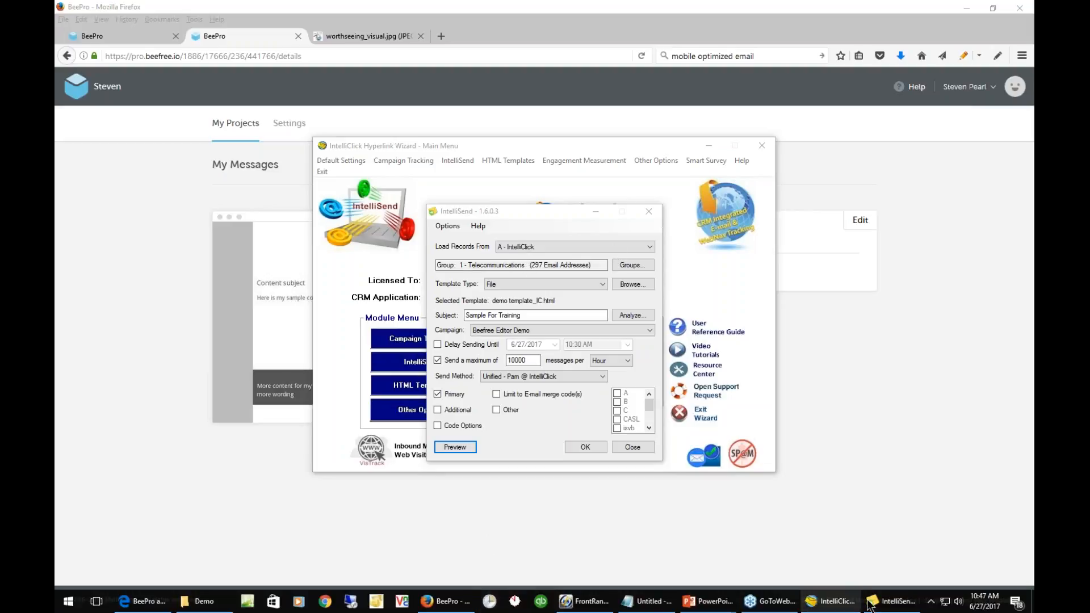
pyautogui.click(892, 601)
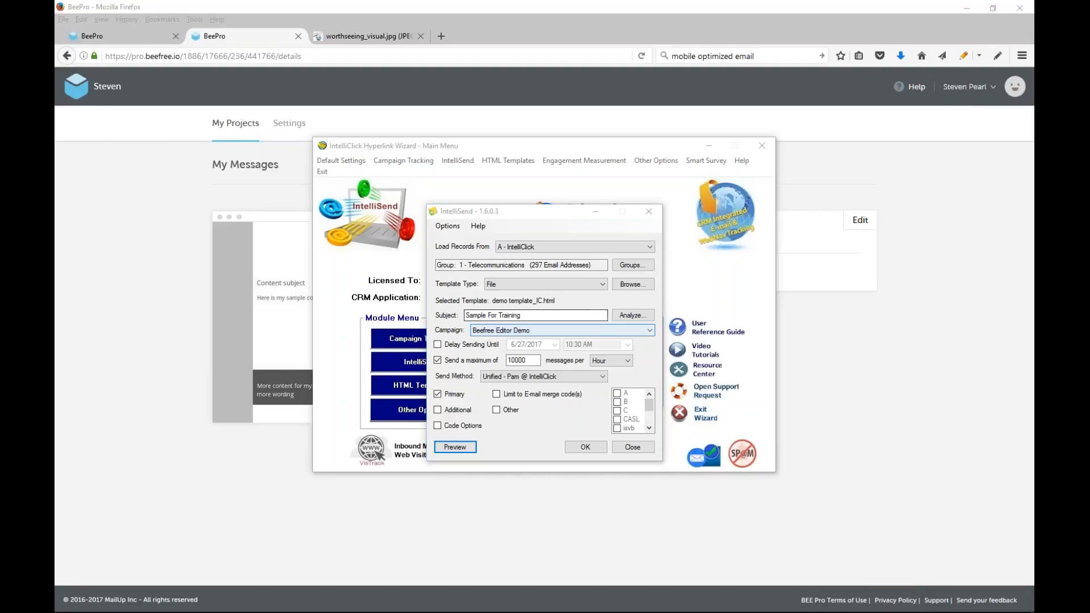
# Change the mailing's template type to AutoTemplate and open the AutoTemplate configuration
pyautogui.click(601, 284)
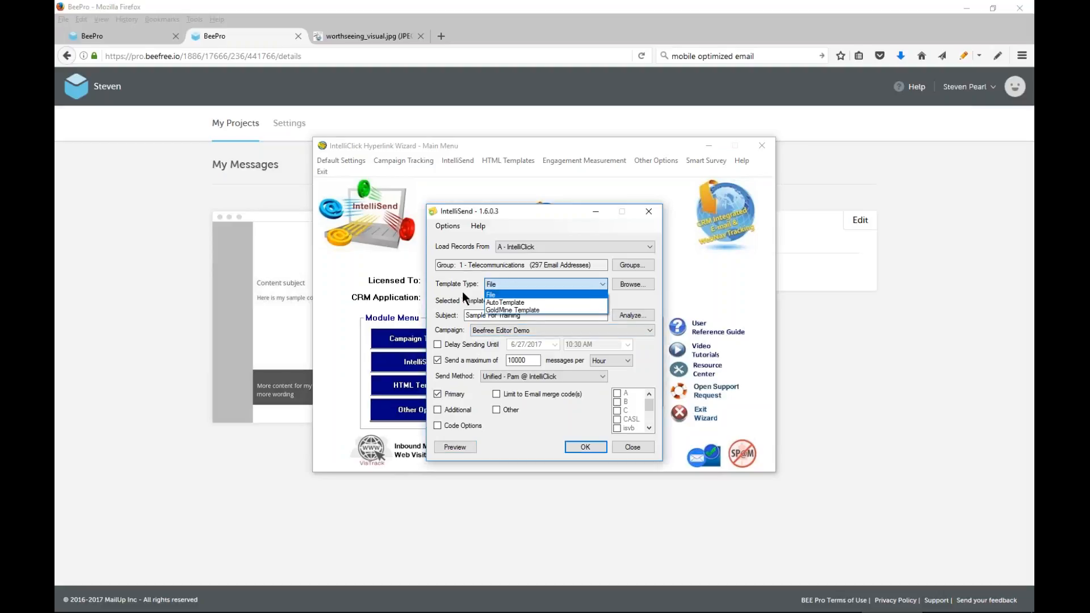
pyautogui.click(514, 302)
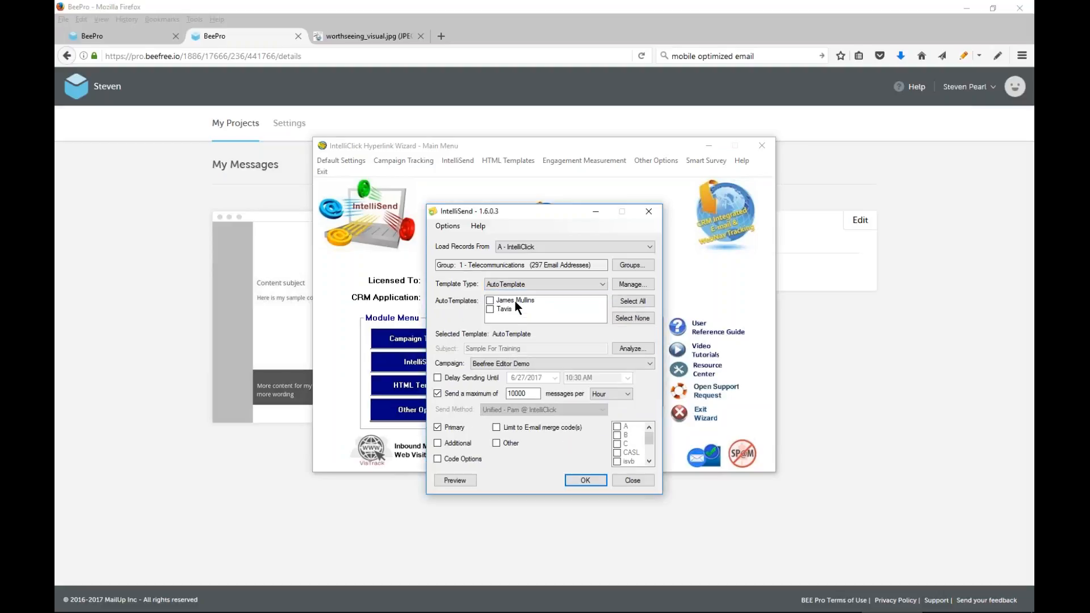
pyautogui.click(633, 284)
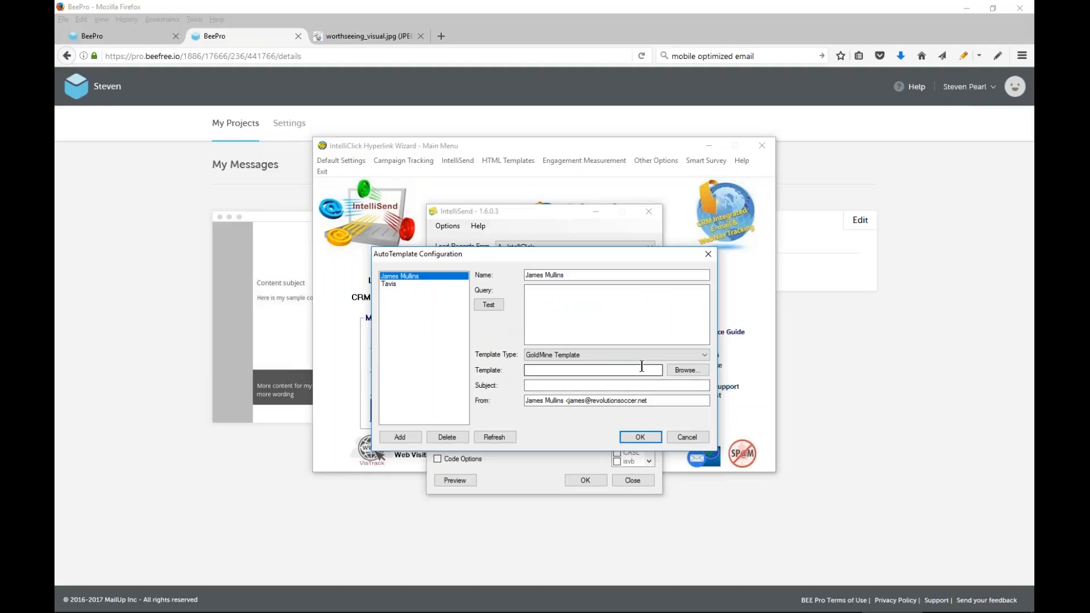
# Set the first AutoTemplate's type to File and use C:\Demo\demo template_IC.html as its template
pyautogui.click(631, 354)
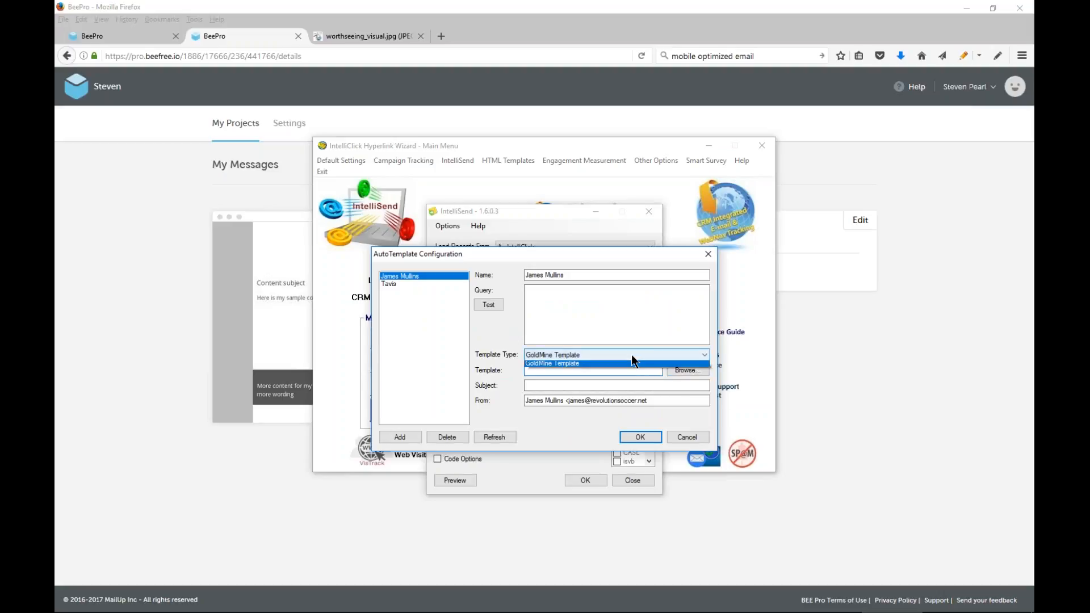
pyautogui.click(556, 362)
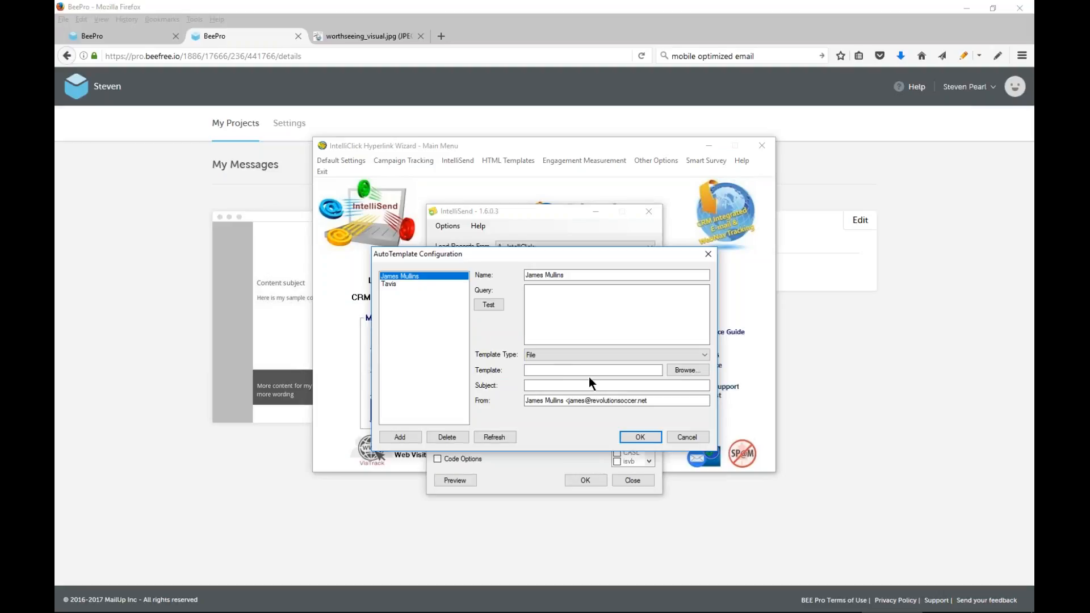
pyautogui.click(694, 370)
pyautogui.click(690, 356)
pyautogui.click(759, 548)
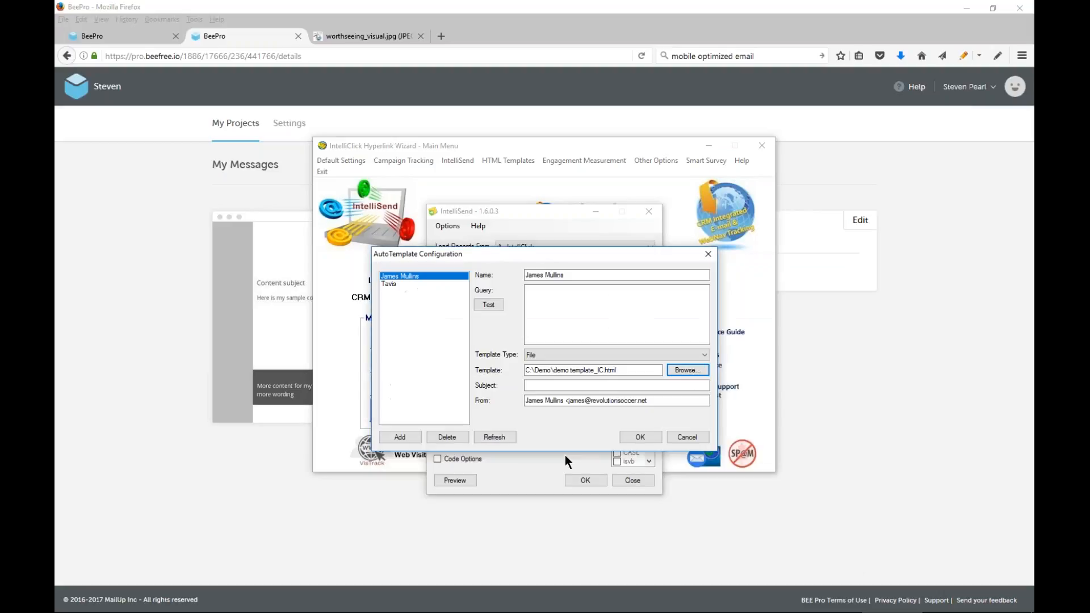
# Enter "My Subject" as the subject of the first AutoTemplate
pyautogui.click(547, 385)
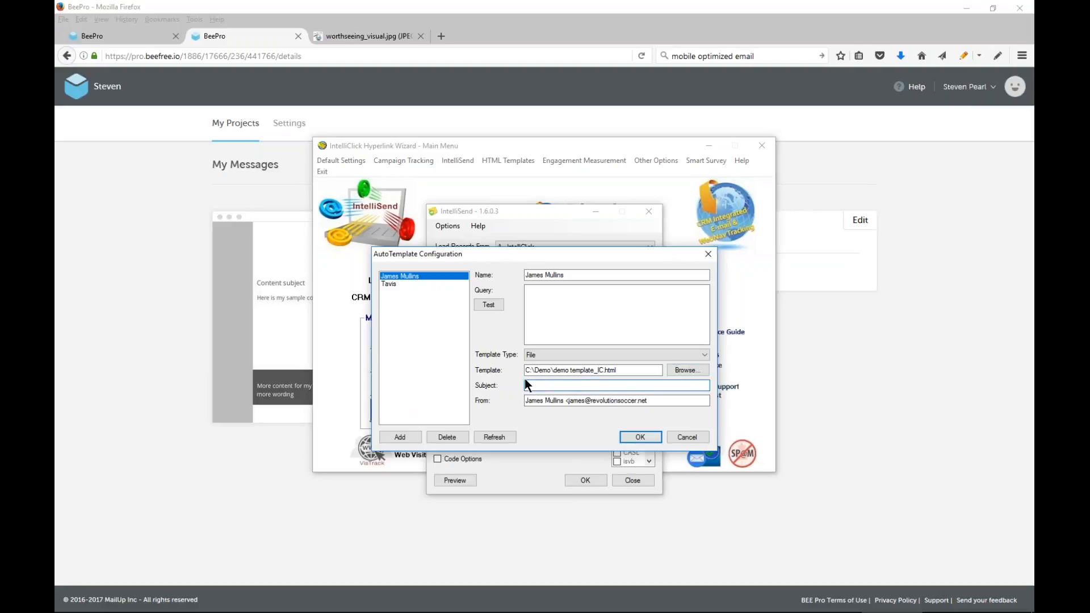
pyautogui.write('Myu')
pyautogui.press('BackSpace')
pyautogui.write('Subject')
# Set the second AutoTemplate's type to File and use C:\Demo\demo template_IC.html as its template
pyautogui.click(388, 284)
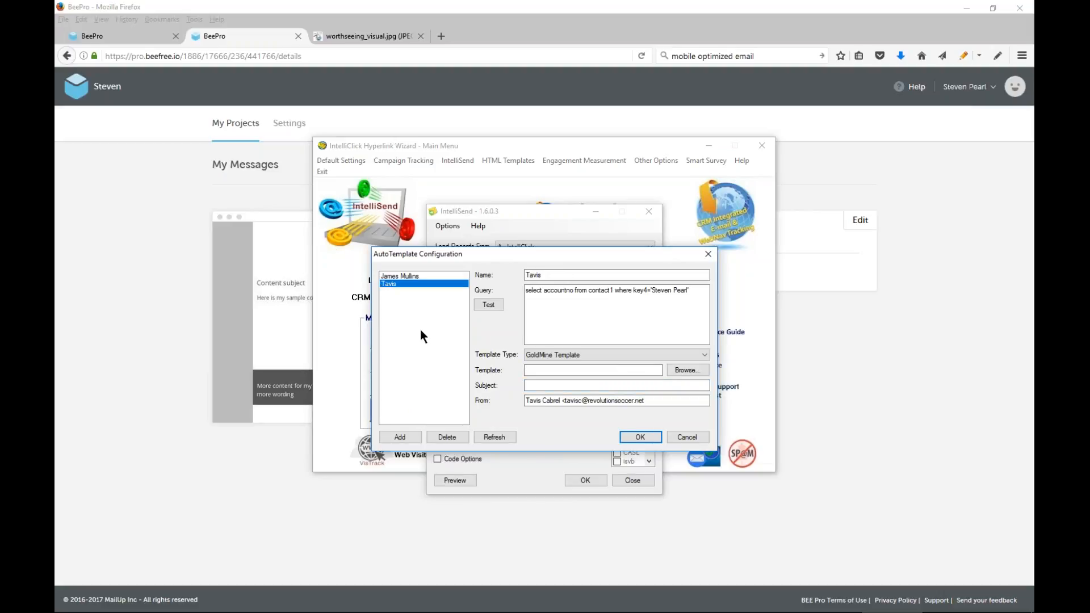
pyautogui.click(699, 371)
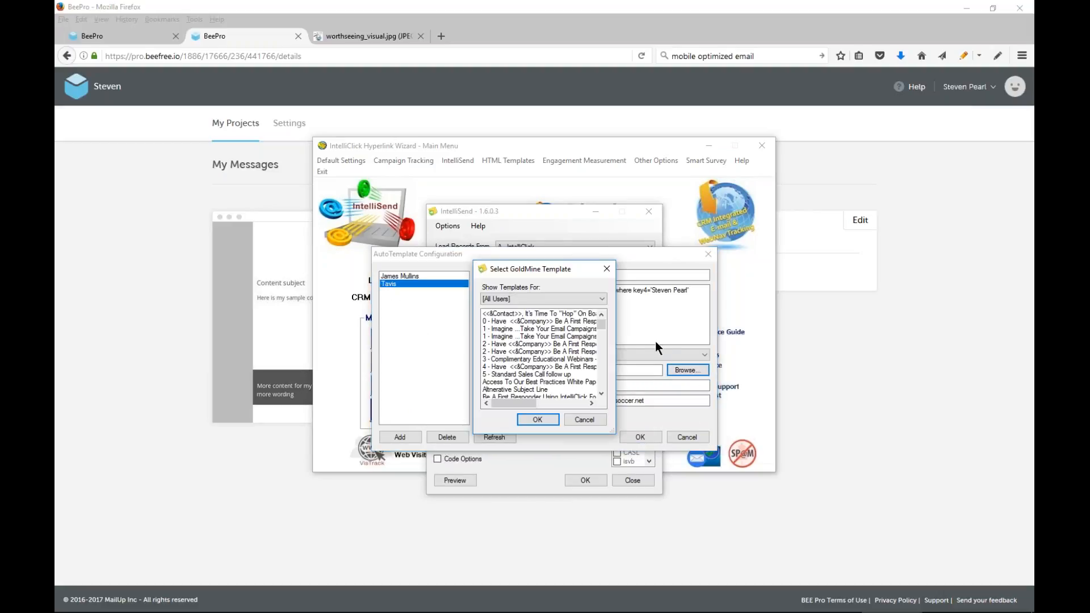
pyautogui.click(585, 420)
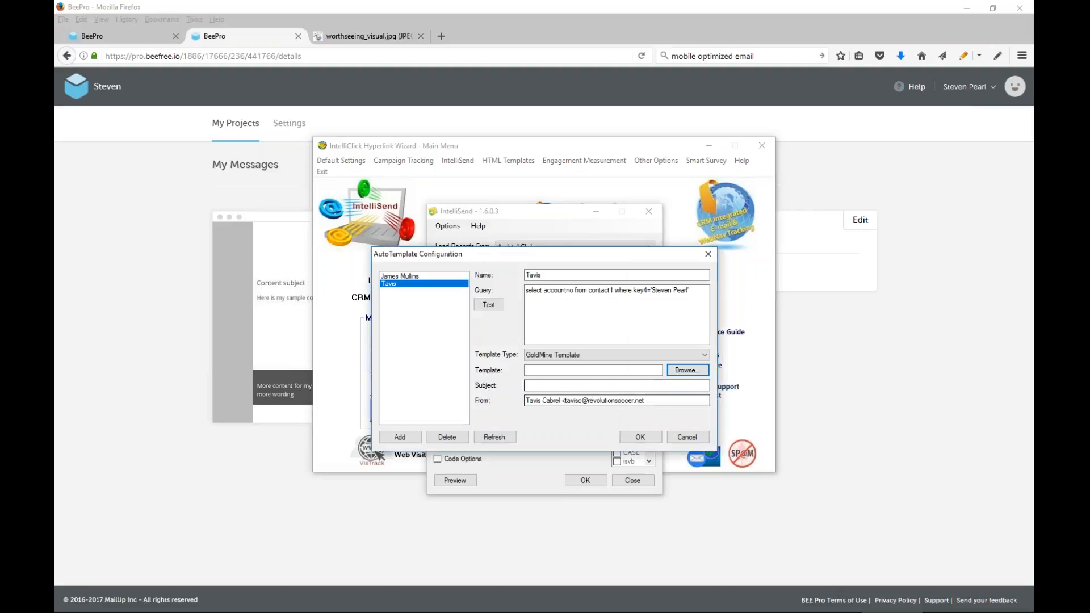
pyautogui.click(561, 352)
pyautogui.click(550, 363)
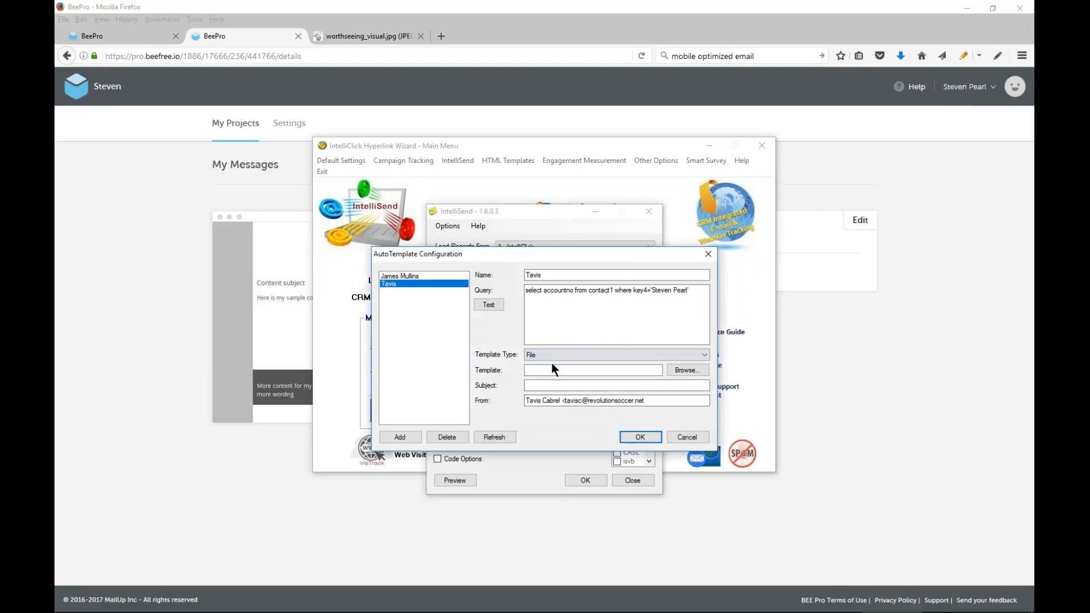
pyautogui.click(699, 372)
pyautogui.click(688, 356)
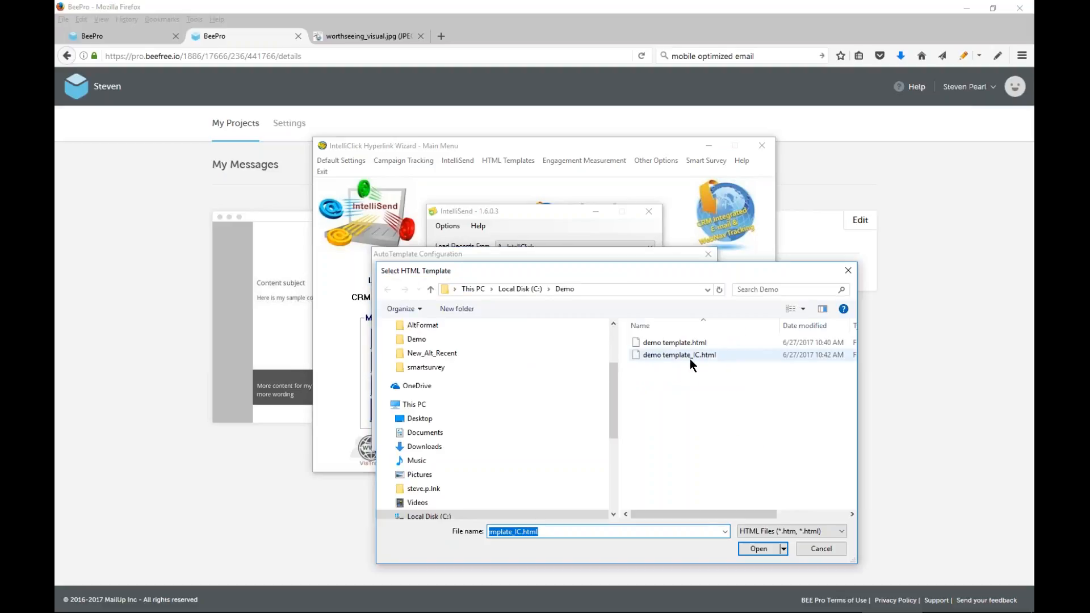
pyautogui.click(757, 548)
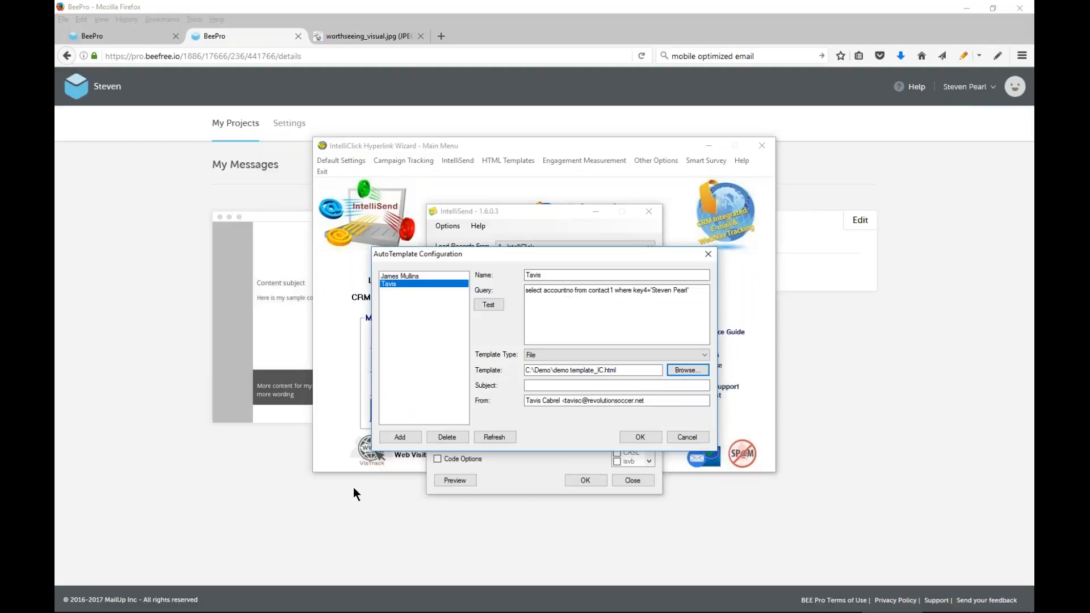
# Enter "My Subject" as the subject of the second AutoTemplate and save the AutoTemplate configuration
pyautogui.click(579, 385)
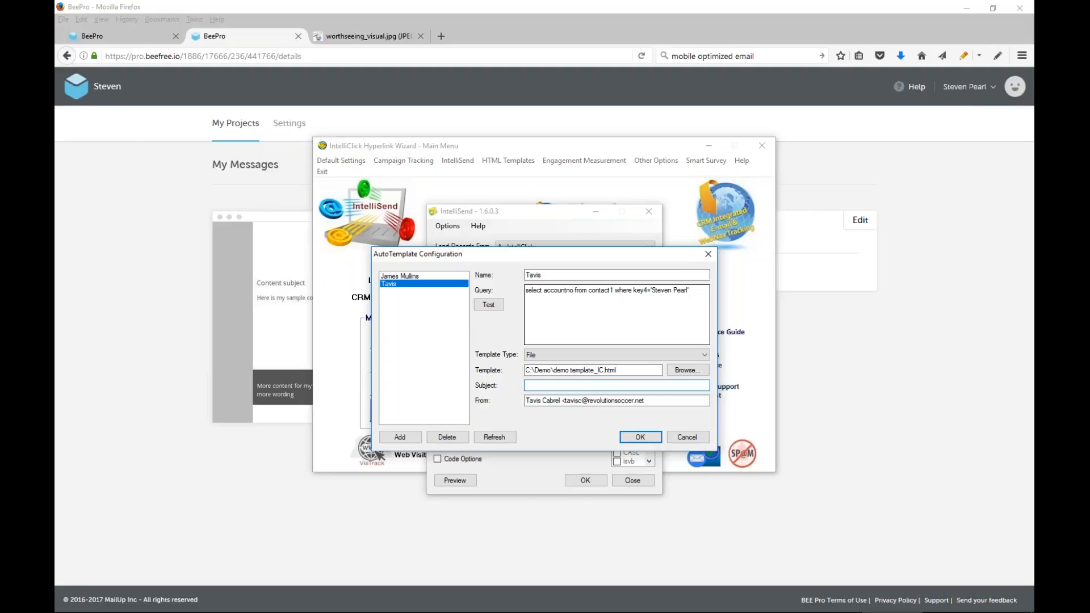
pyautogui.write('My Subject')
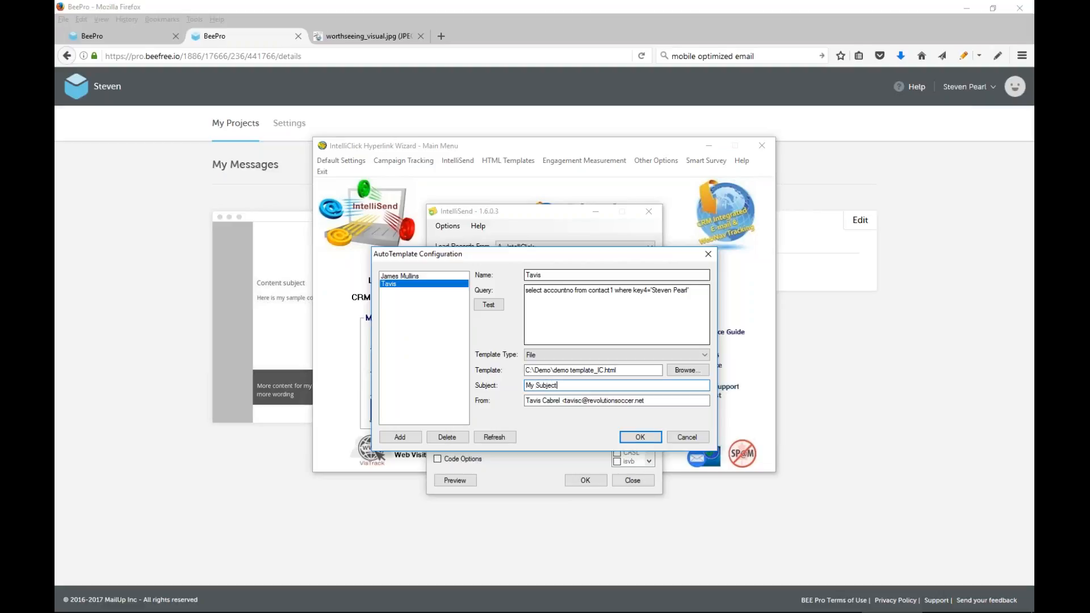
pyautogui.click(635, 440)
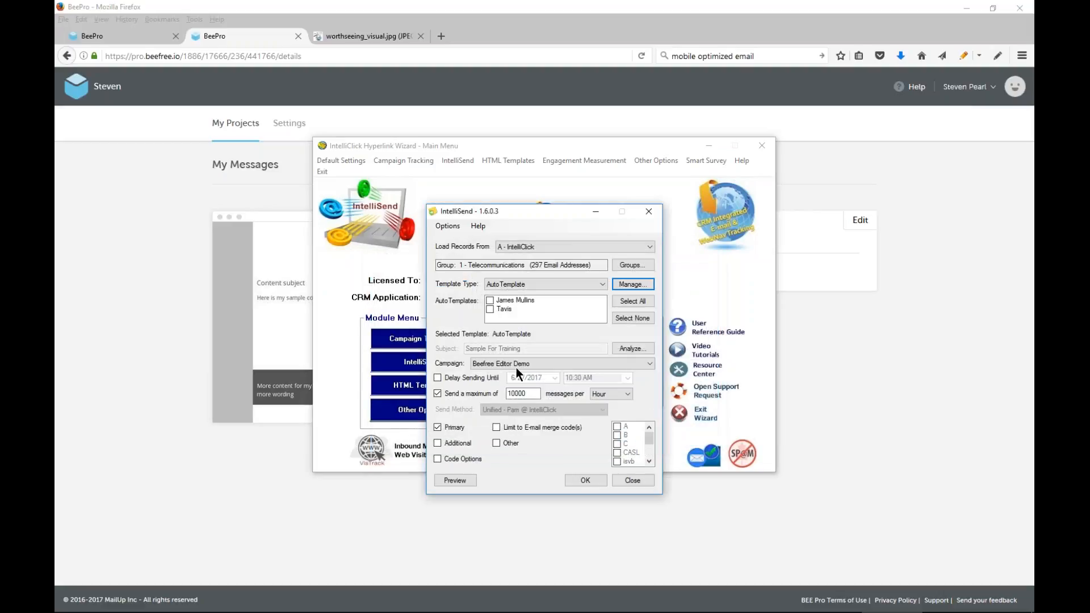
# Select all AutoTemplates for the mailing and set its template type back to File
pyautogui.click(488, 305)
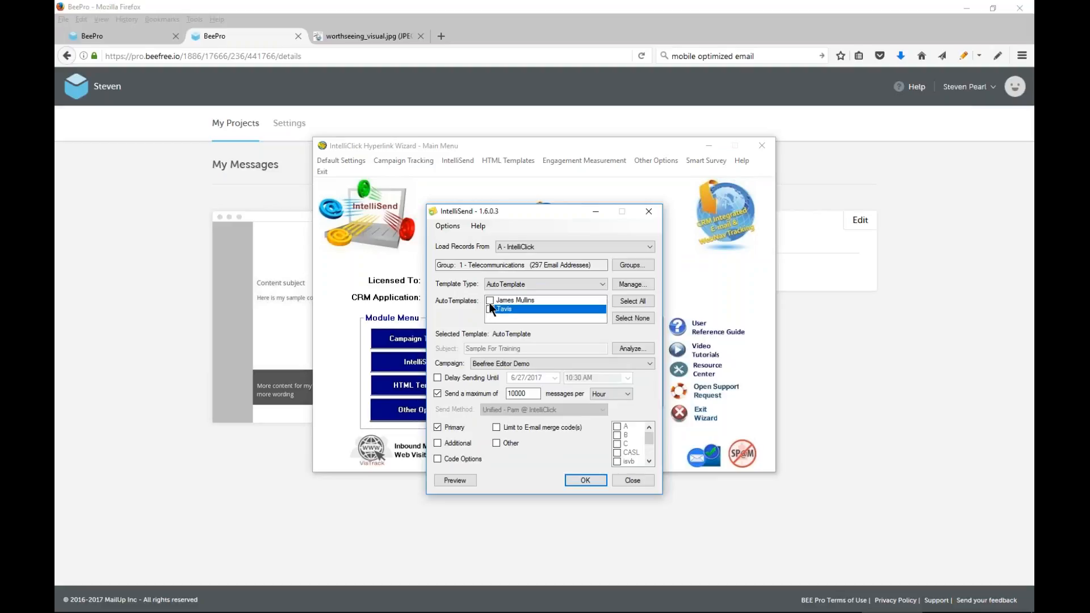
pyautogui.click(634, 302)
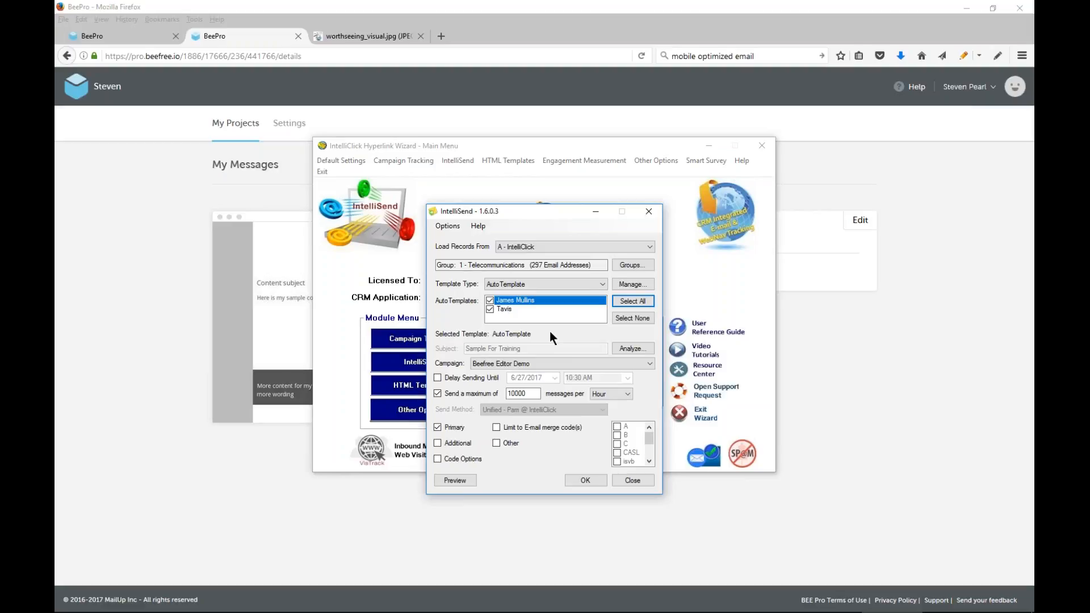
pyautogui.click(602, 284)
pyautogui.click(546, 293)
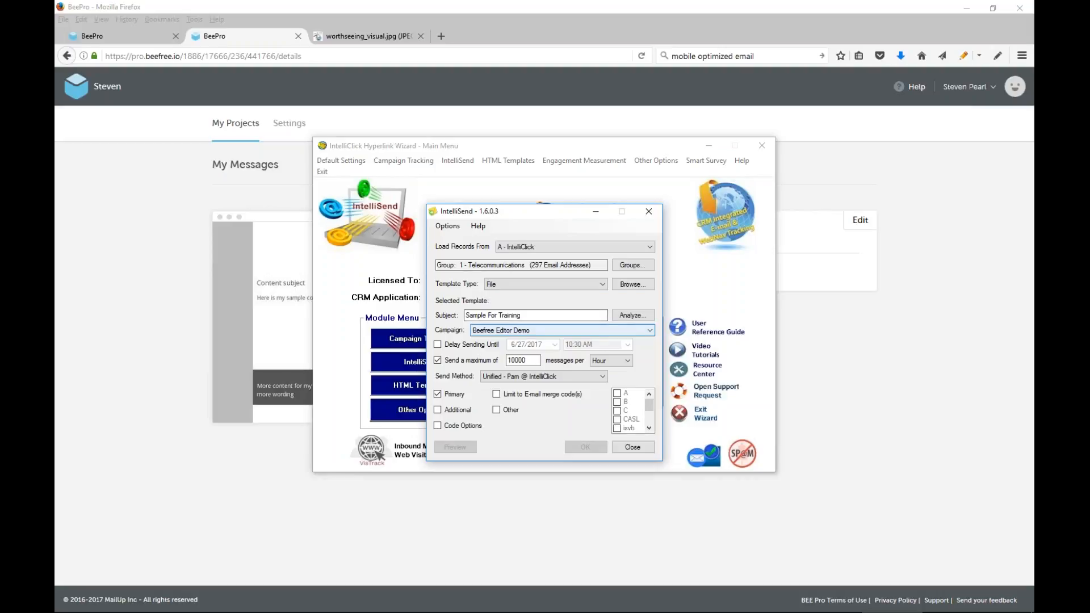
# Switch to BEE Pro in Firefox and view the export options for the Sample For Demo message without exporting
pyautogui.click(992, 199)
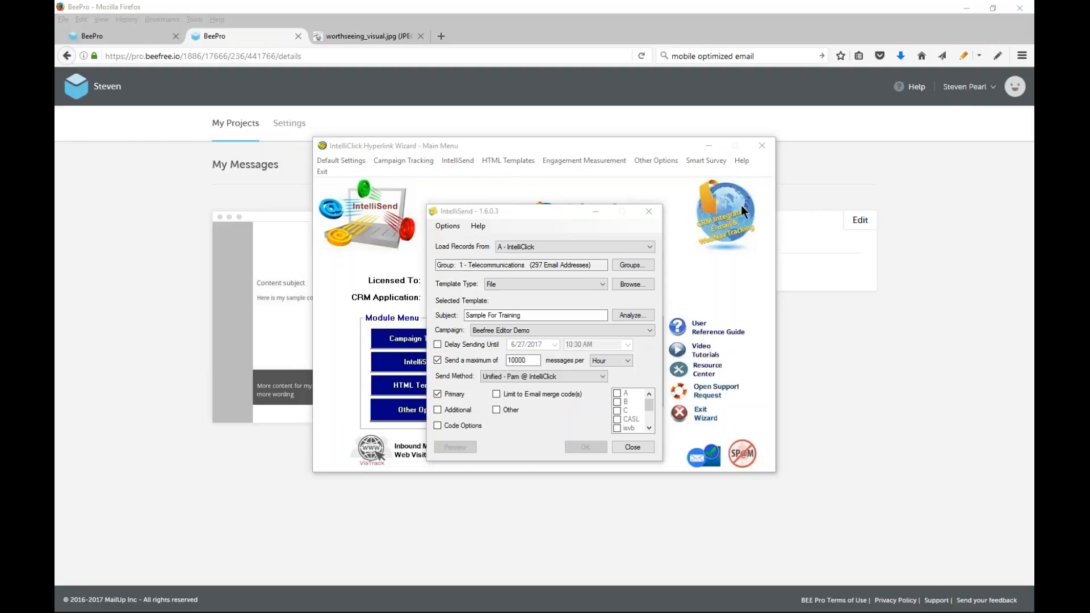
pyautogui.click(942, 380)
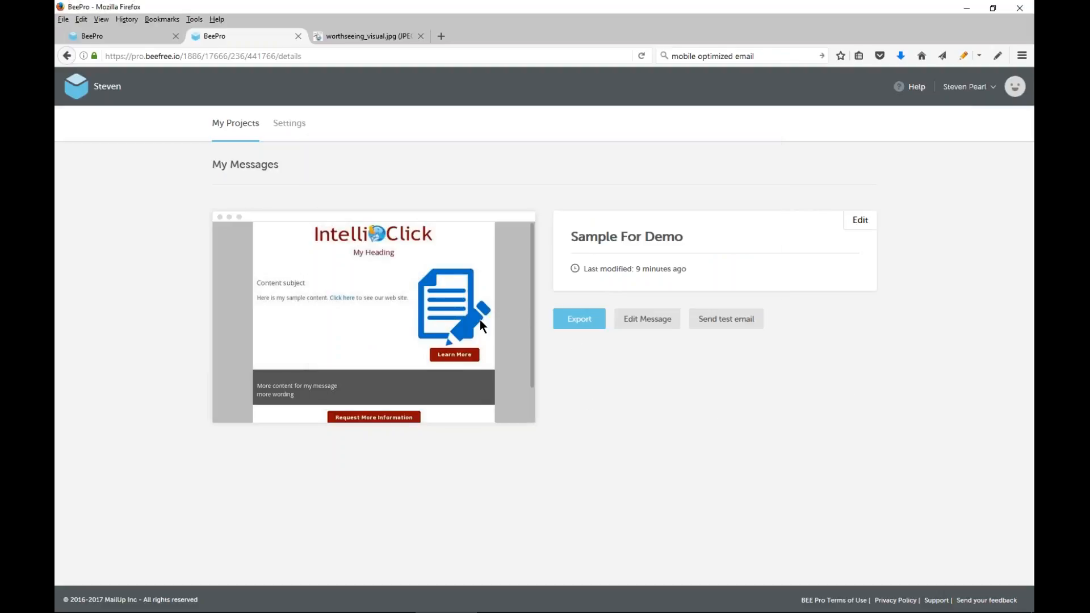
pyautogui.click(568, 319)
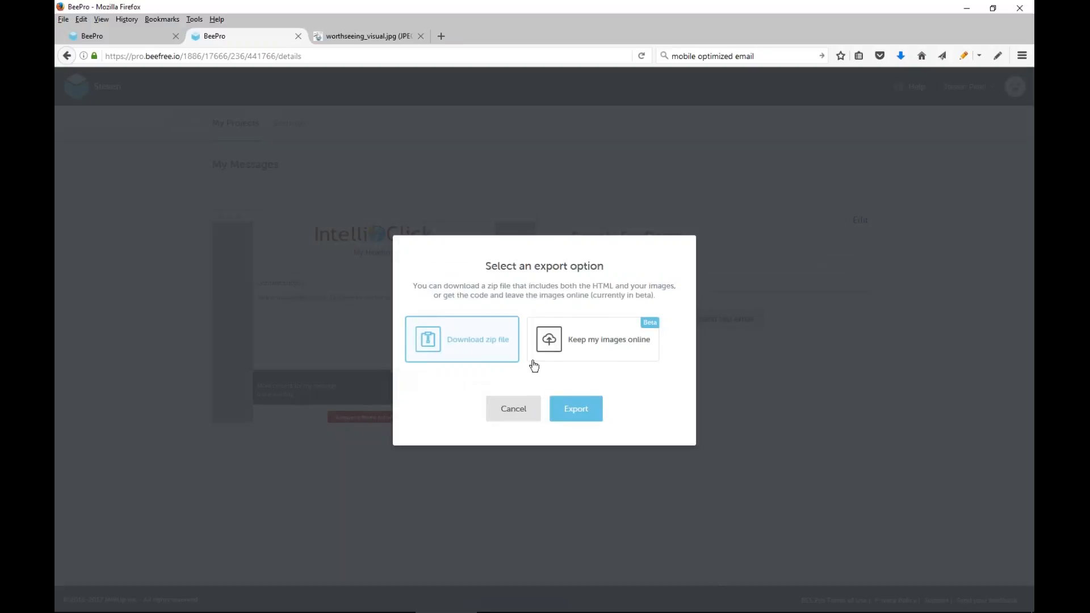
pyautogui.click(513, 409)
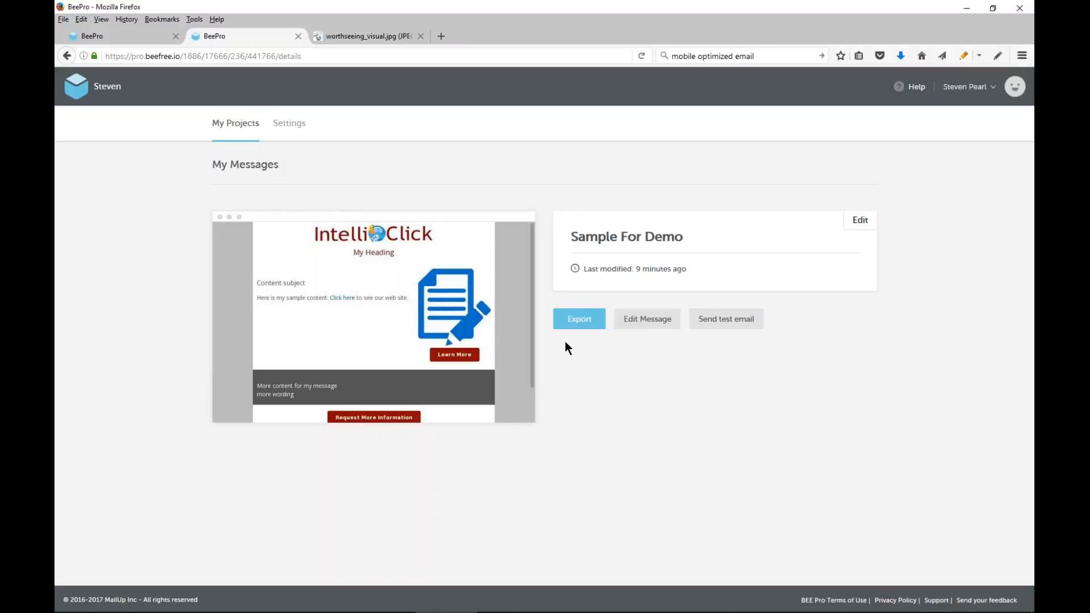
# Open the Sample For Demo message for editing and view its test email form without sending
pyautogui.click(647, 318)
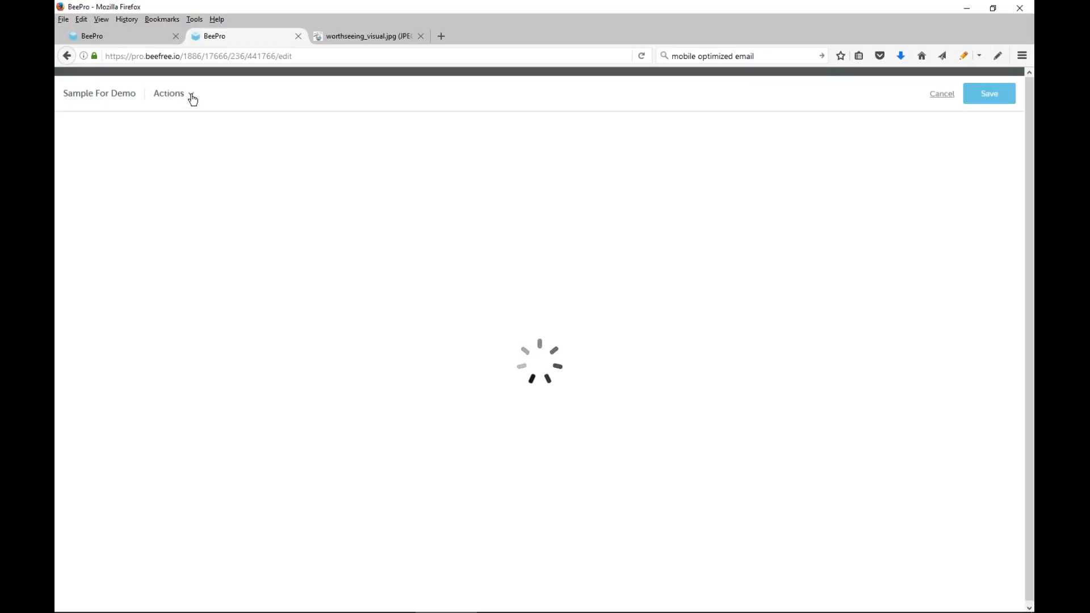
pyautogui.click(191, 96)
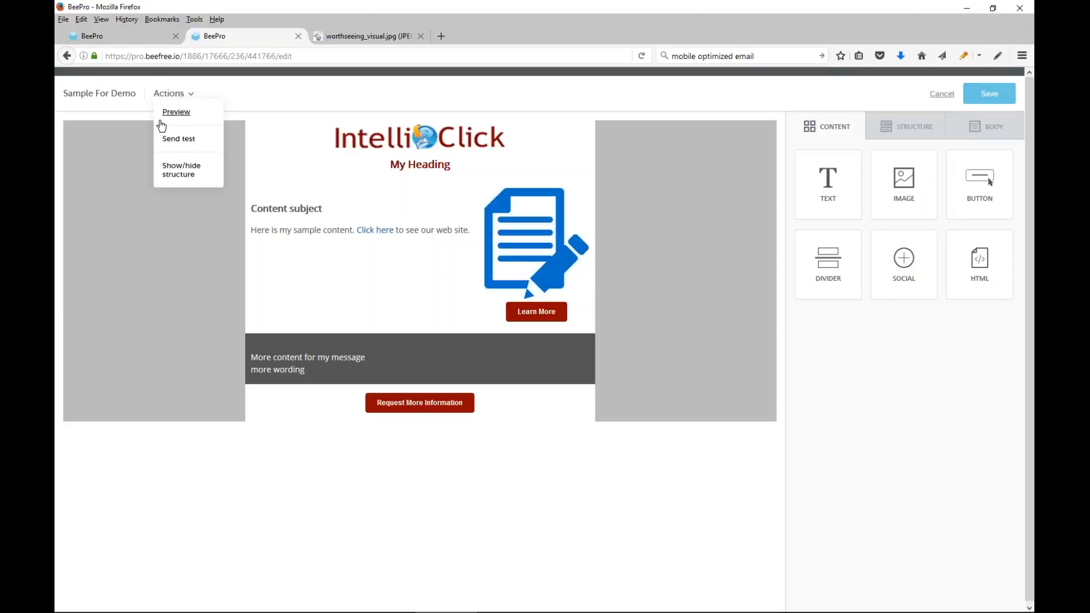
pyautogui.click(177, 131)
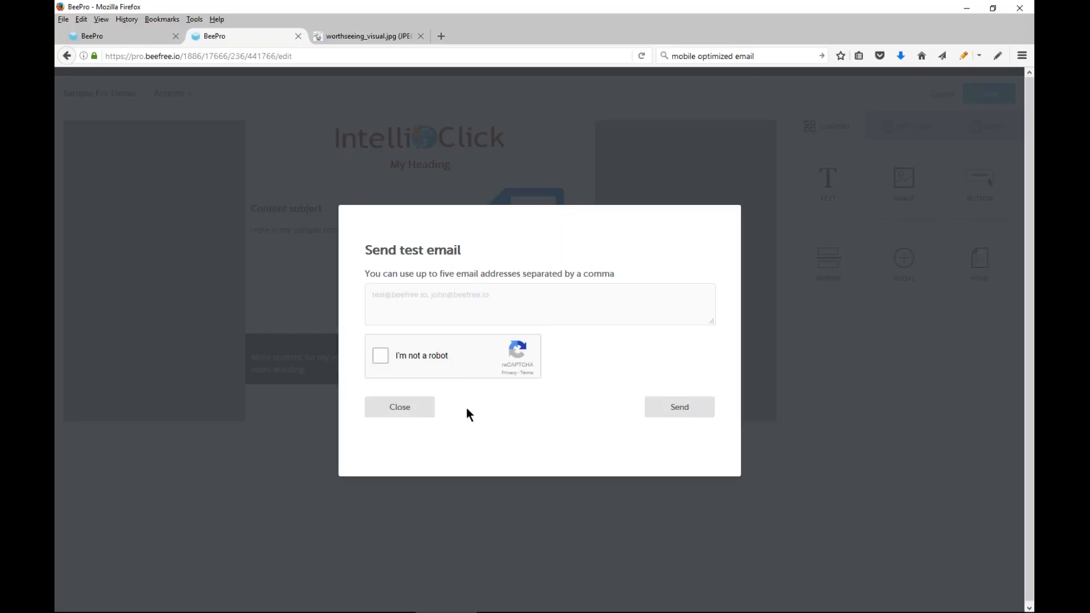
pyautogui.click(405, 407)
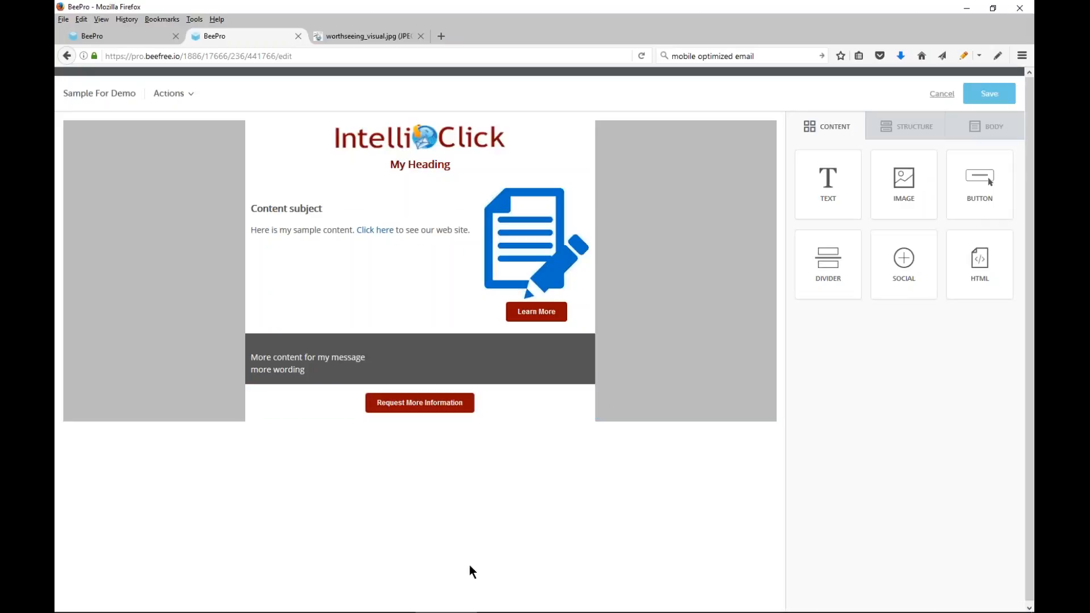
# Open demo template.html from the C:\Demo folder in Microsoft Expression Web 4
pyautogui.moveTo(456, 610)
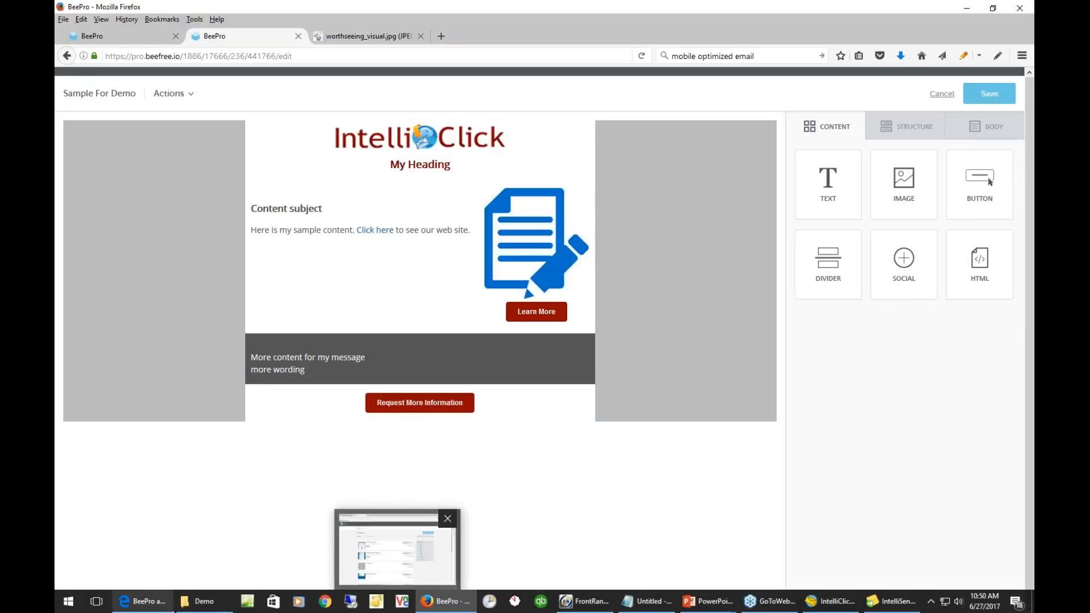
pyautogui.moveTo(202, 601)
pyautogui.click(219, 546)
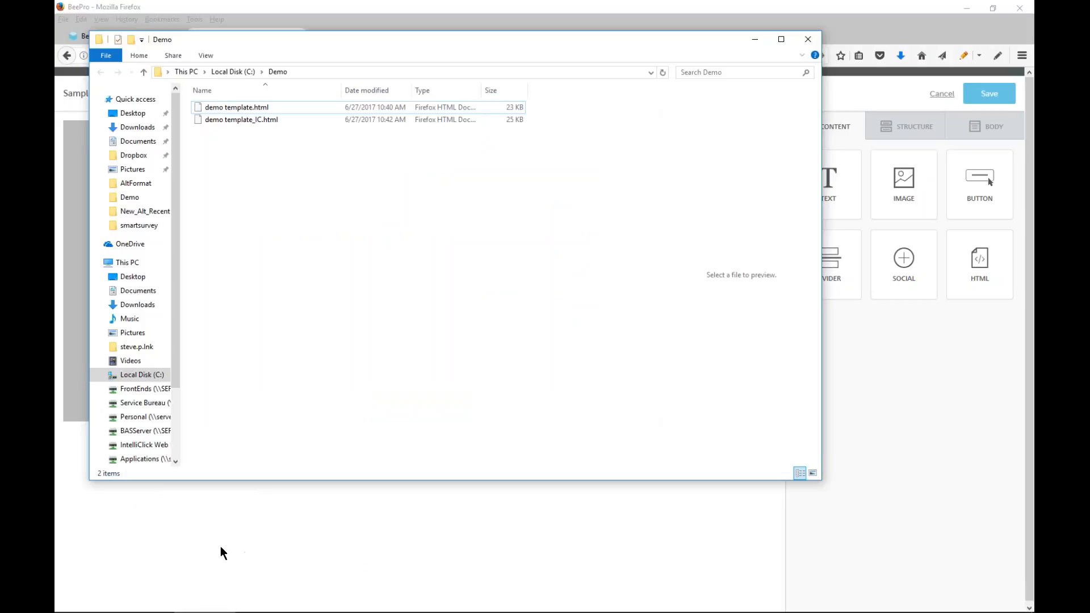
pyautogui.click(253, 107)
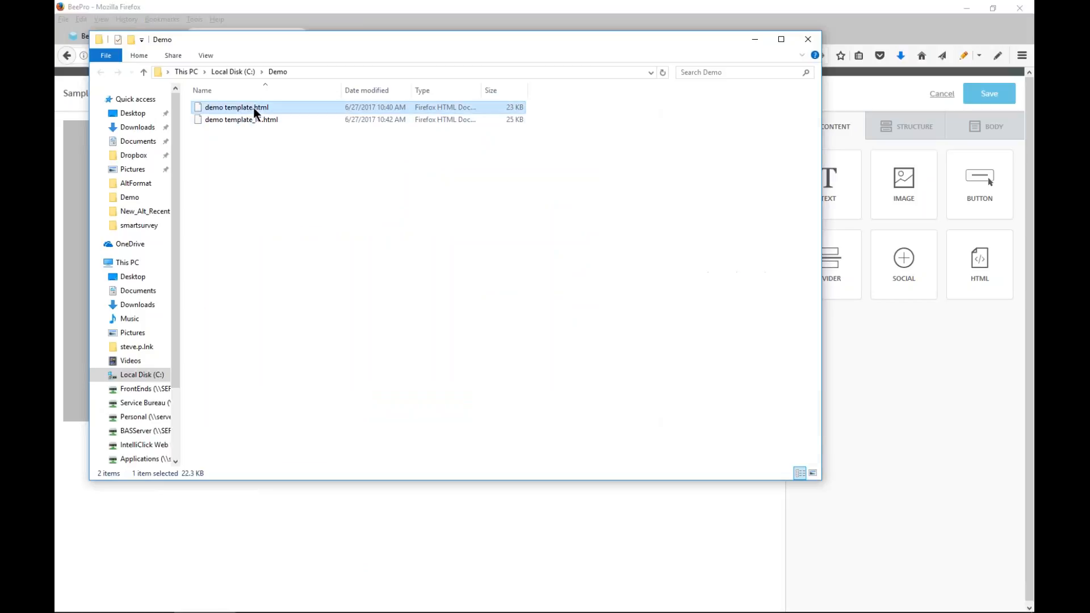
pyautogui.rightClick(254, 107)
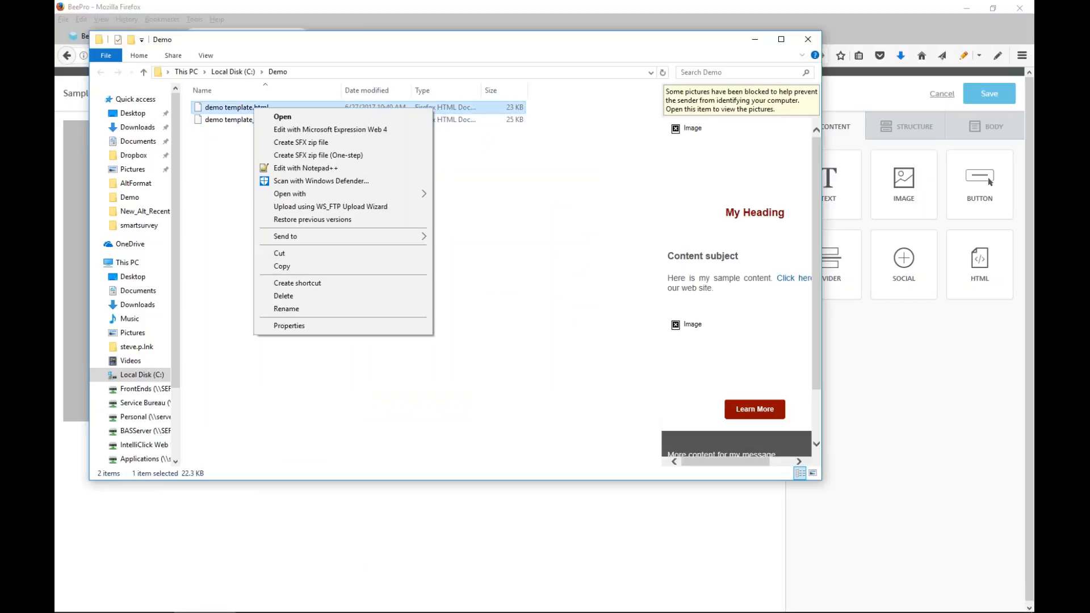
pyautogui.click(288, 130)
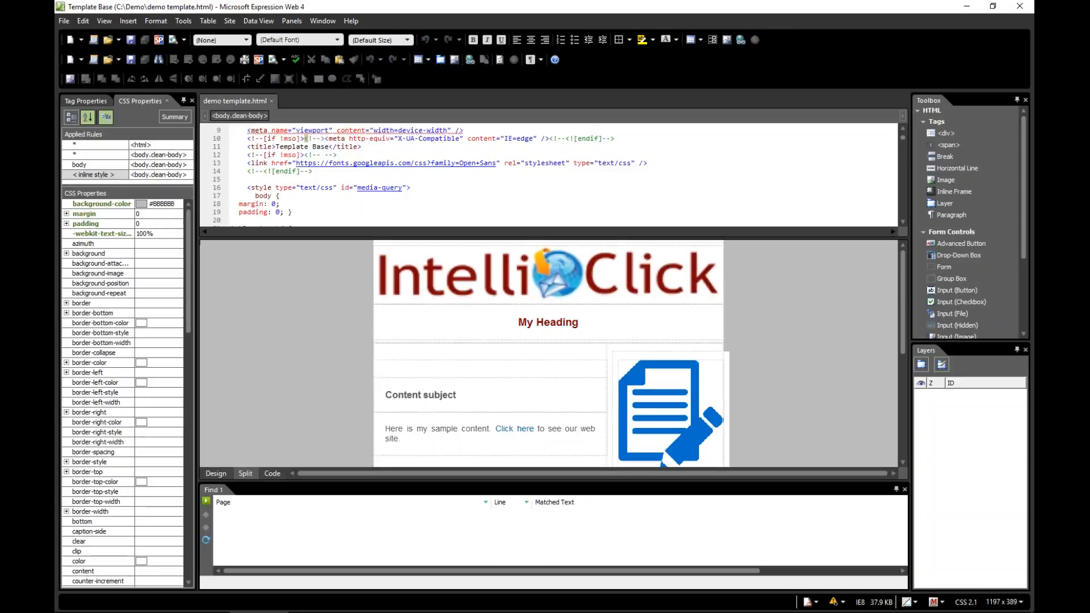
# Examine the template's HTML code, from the document head through the CSS rules and media queries to the body markup
pyautogui.scroll(3, 370, 155)
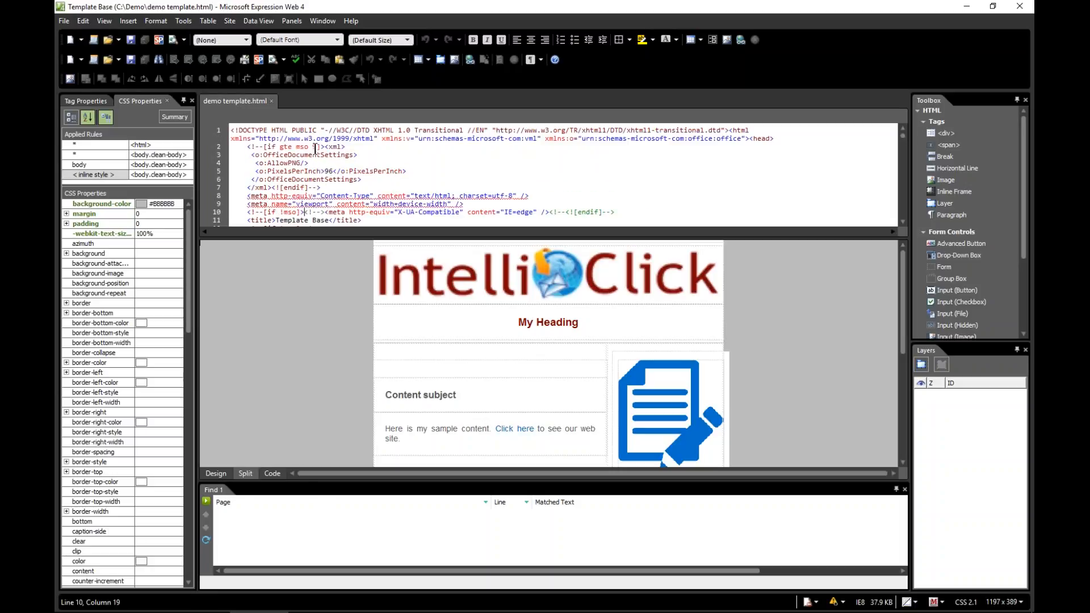
pyautogui.scroll(-1, 302, 162)
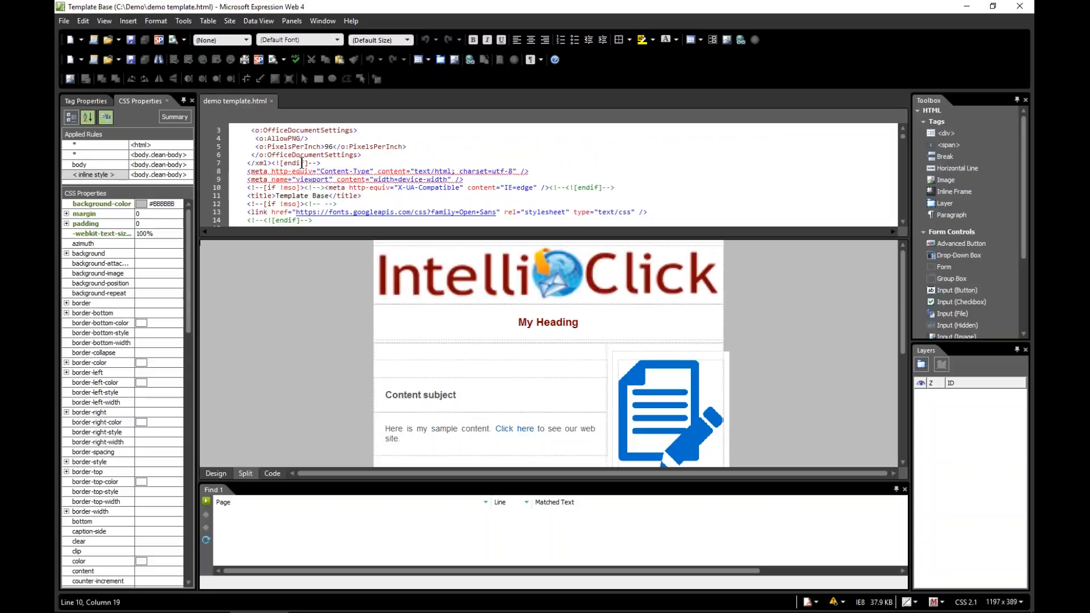
pyautogui.scroll(-1, 301, 163)
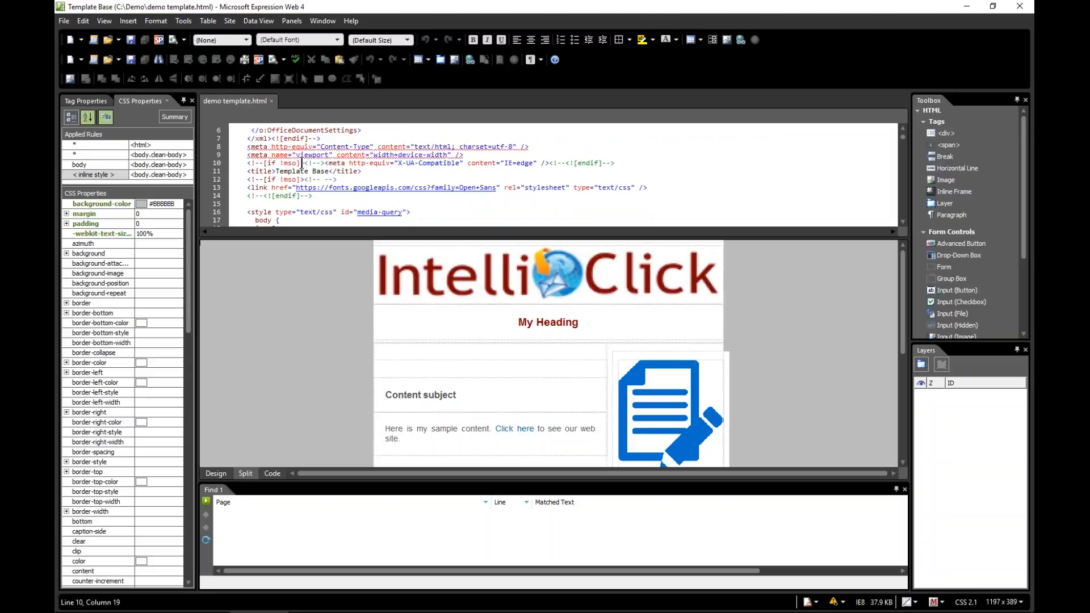
pyautogui.scroll(-1, 301, 162)
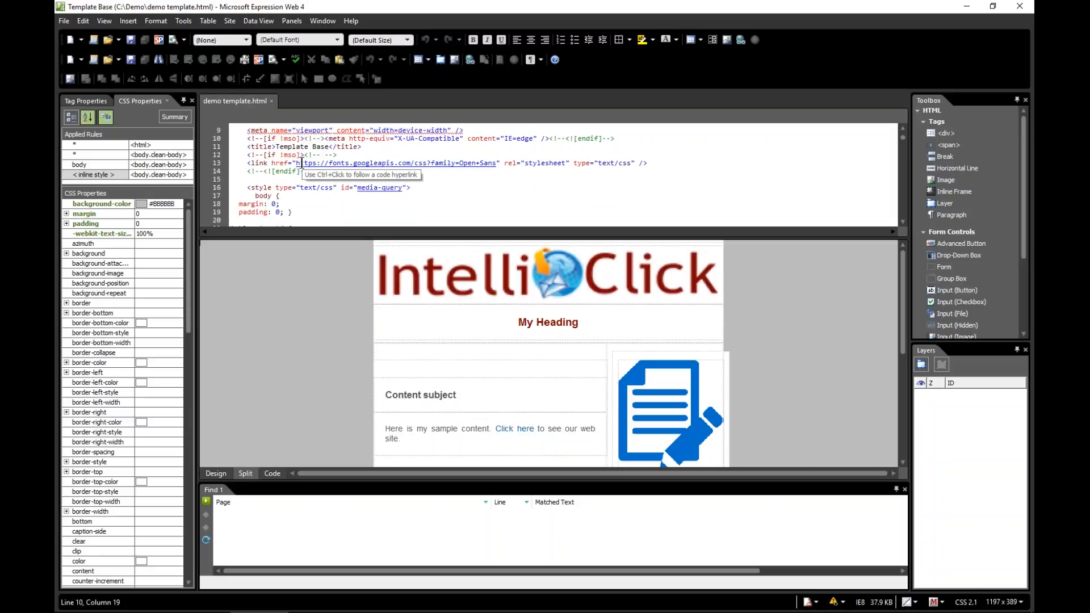
pyautogui.scroll(-3, 301, 163)
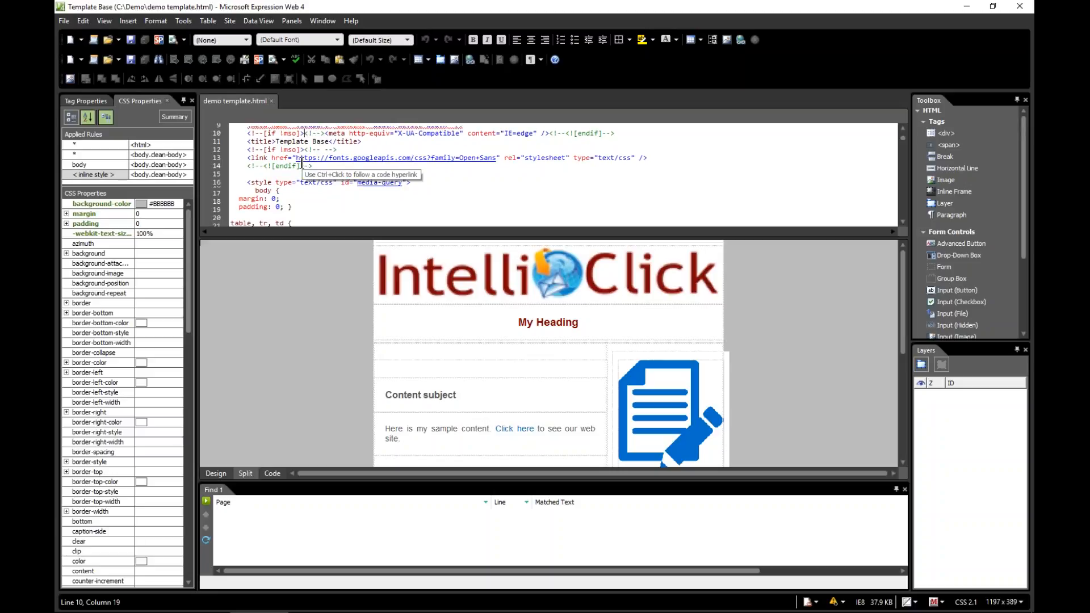
pyautogui.scroll(-2, 301, 163)
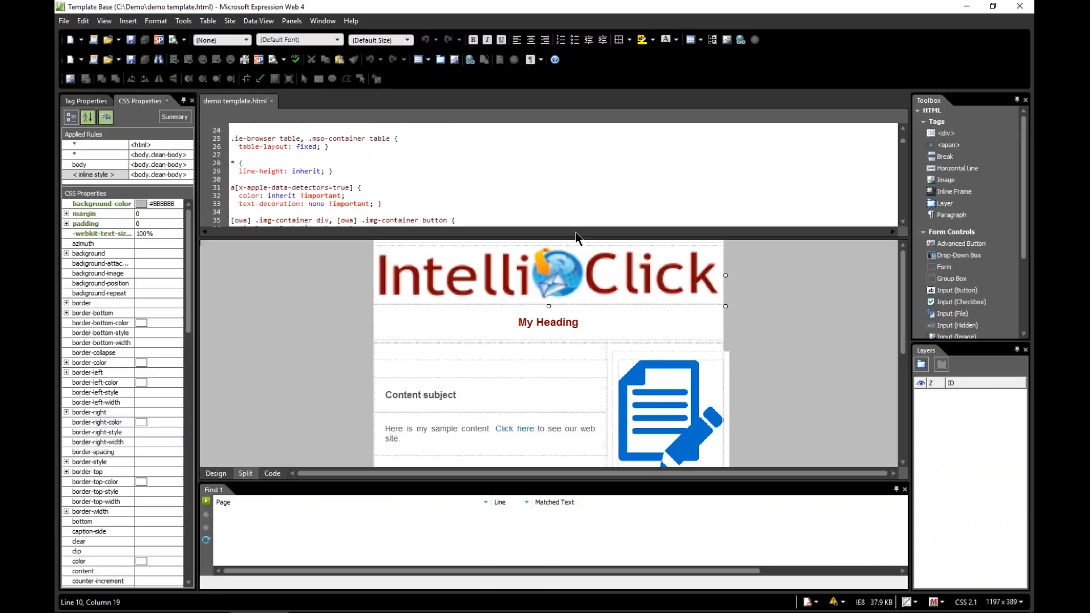
pyautogui.click(273, 475)
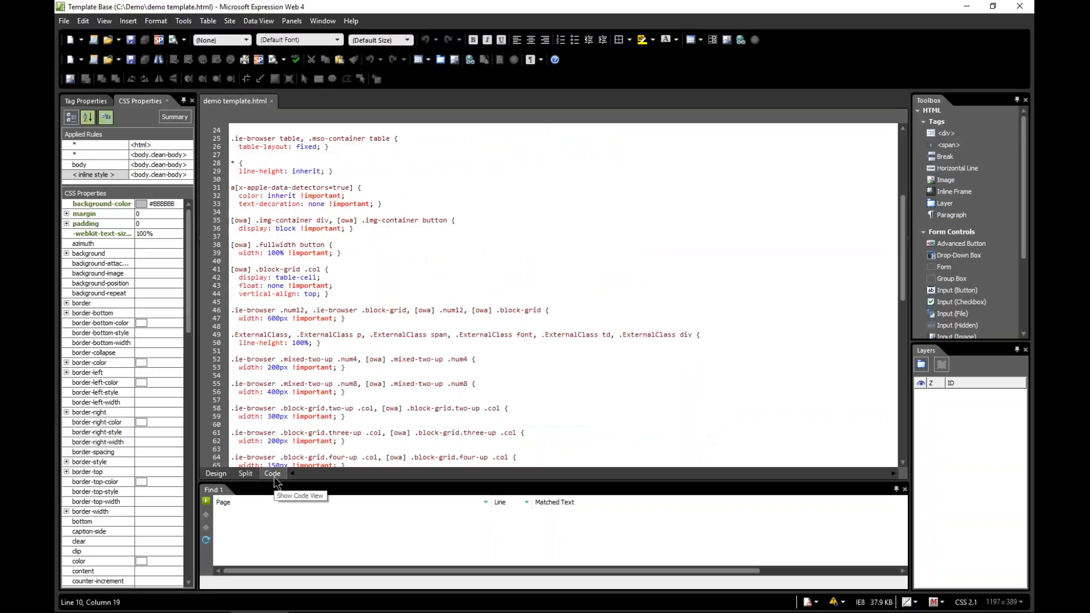
pyautogui.scroll(-11, 465, 228)
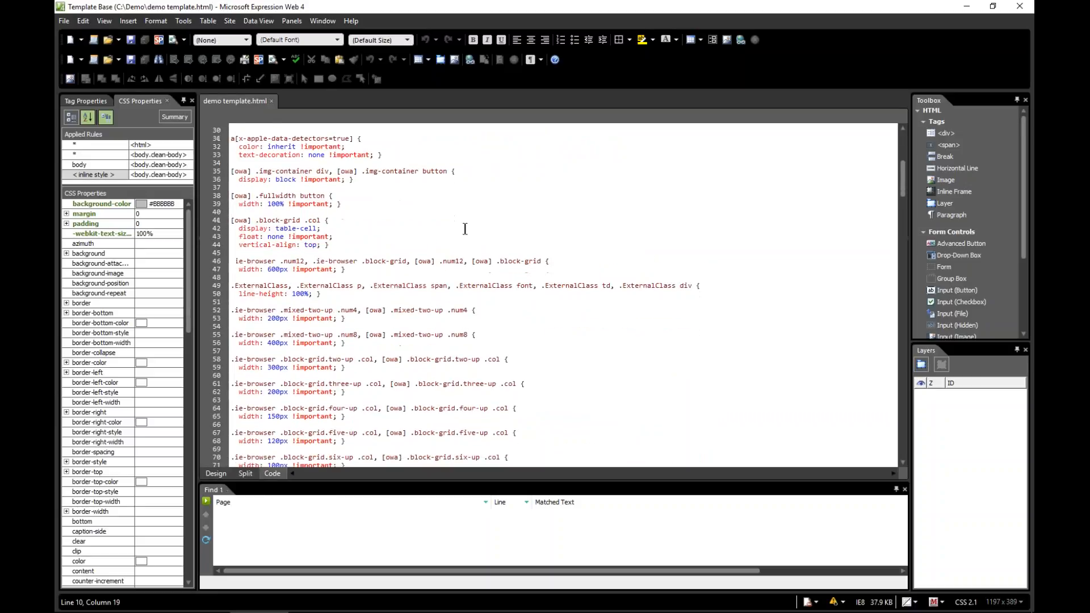
pyautogui.scroll(-11, 464, 229)
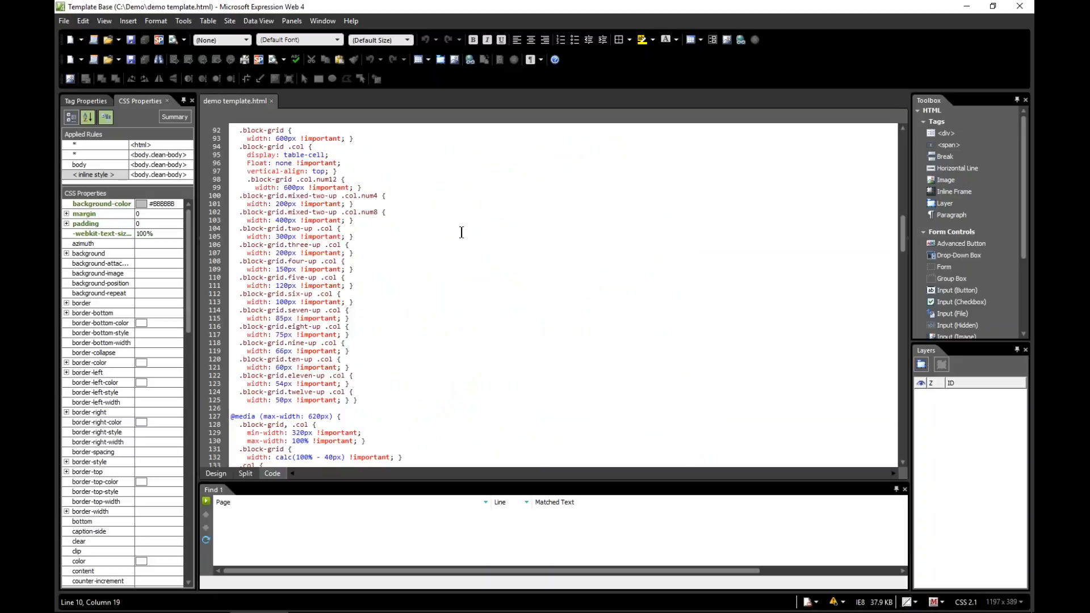
pyautogui.scroll(-1, 461, 232)
pyautogui.scroll(-6, 461, 232)
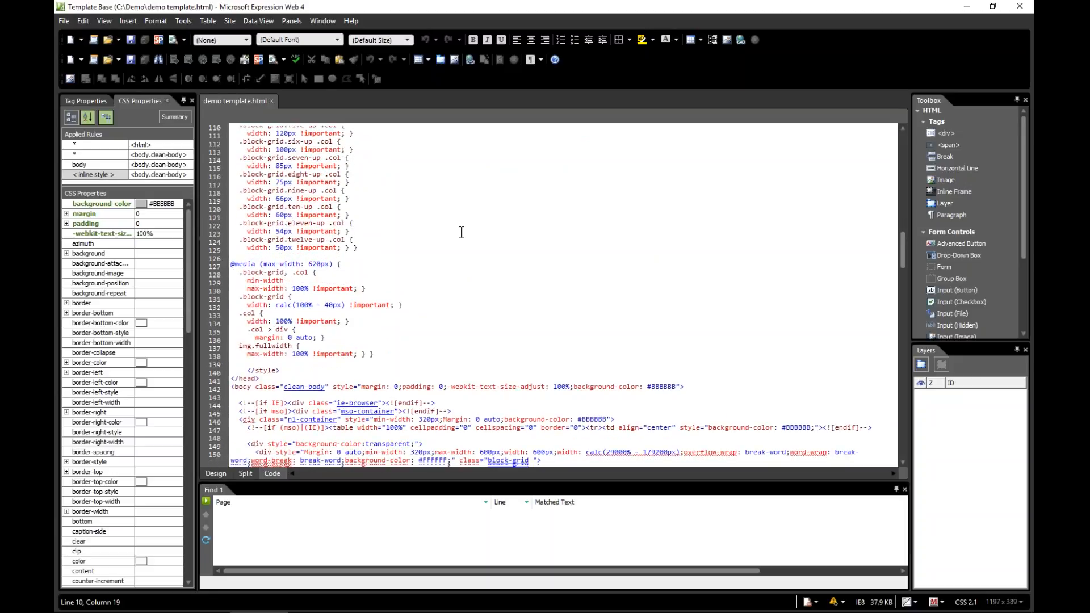
pyautogui.scroll(-2, 461, 232)
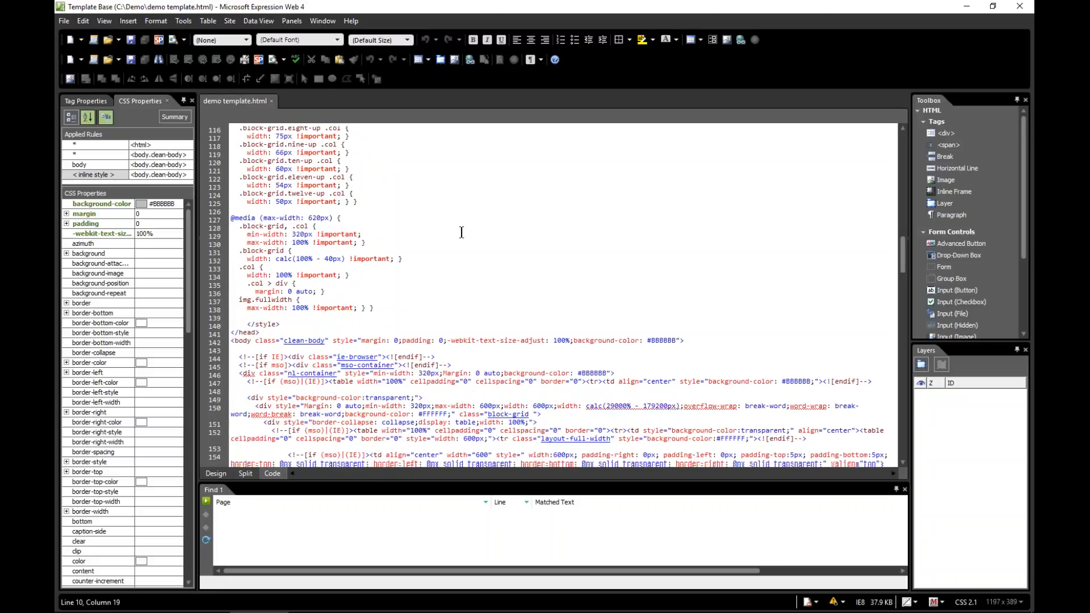
pyautogui.scroll(-3, 462, 232)
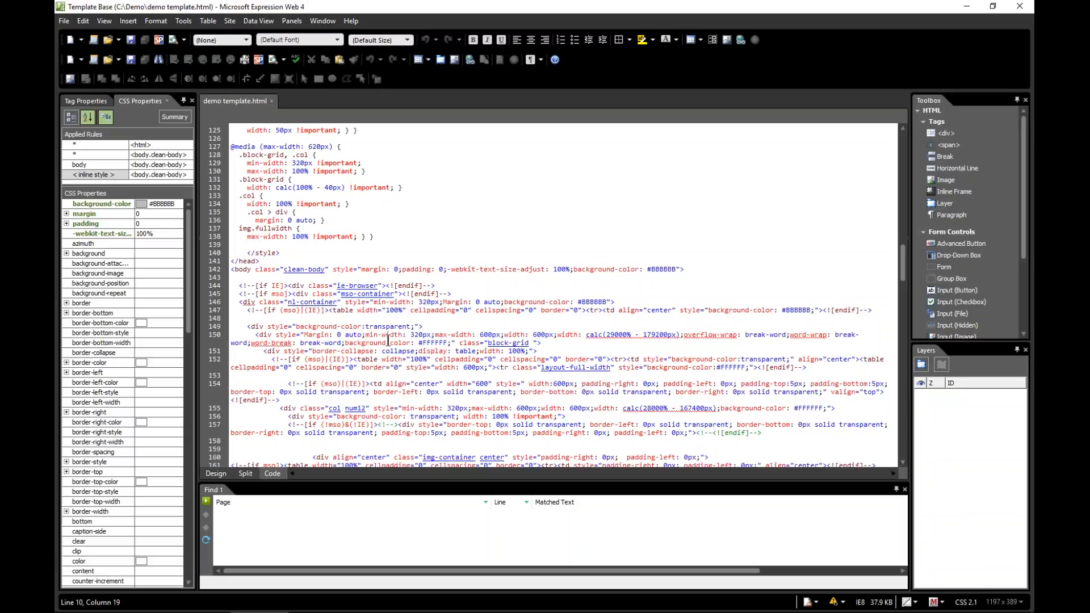
# Show the template in Design view and place the cursor at the end of the sample content paragraph
pyautogui.click(227, 473)
pyautogui.click(405, 324)
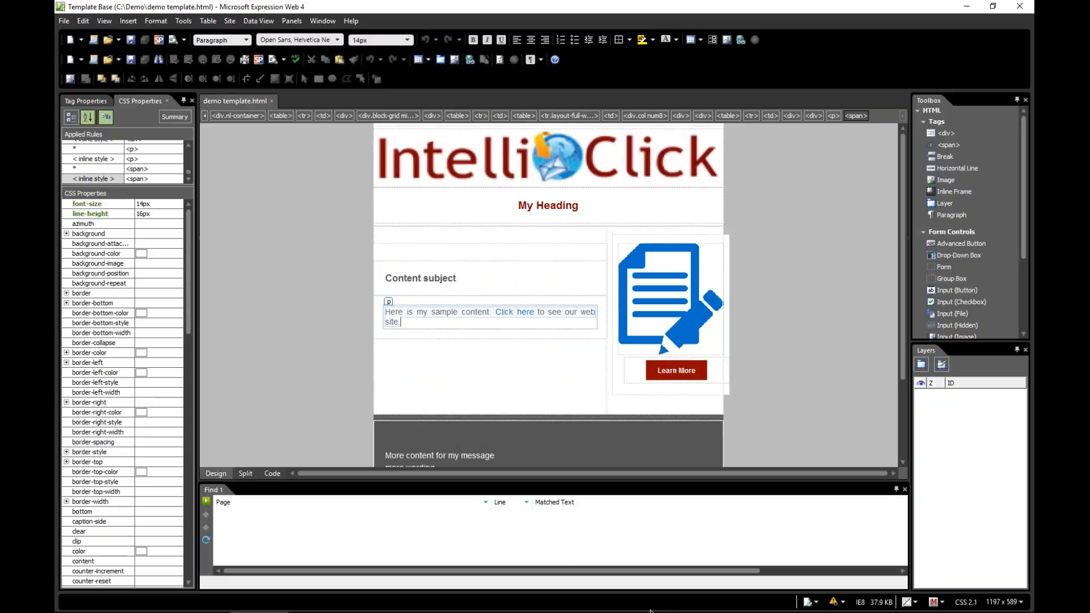
# Switch to the IntelliClick Hyperlink Wizard and display its HTML Templates options
pyautogui.click(835, 601)
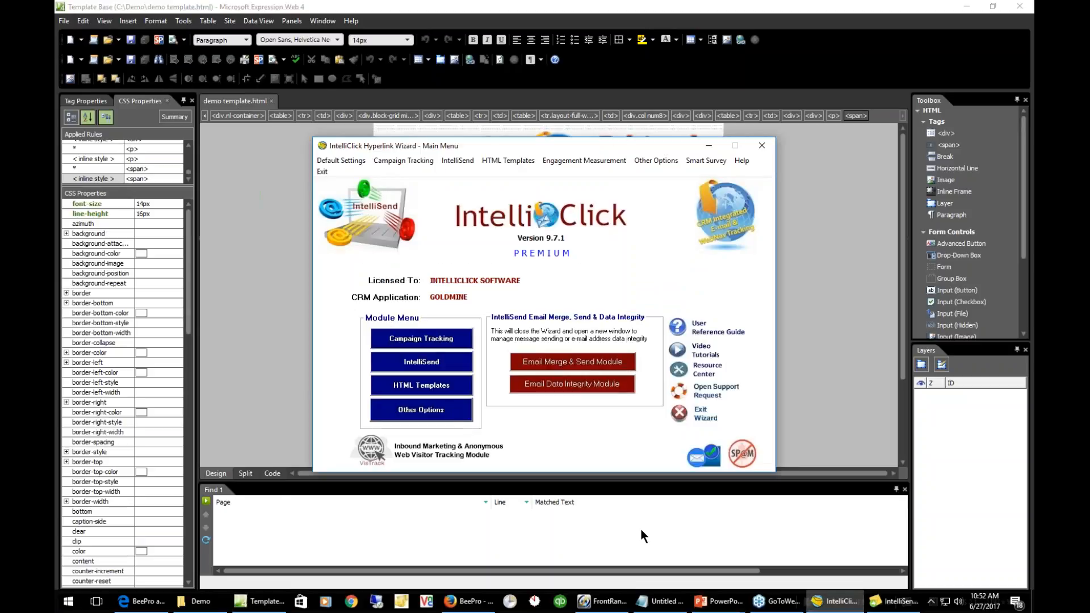
pyautogui.click(428, 380)
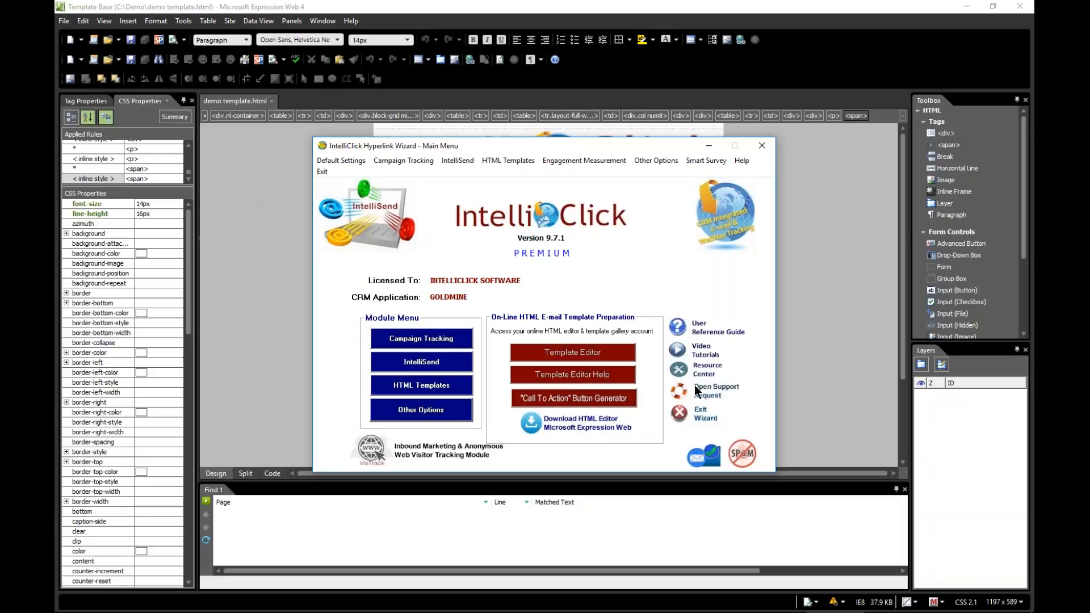
pyautogui.click(1024, 172)
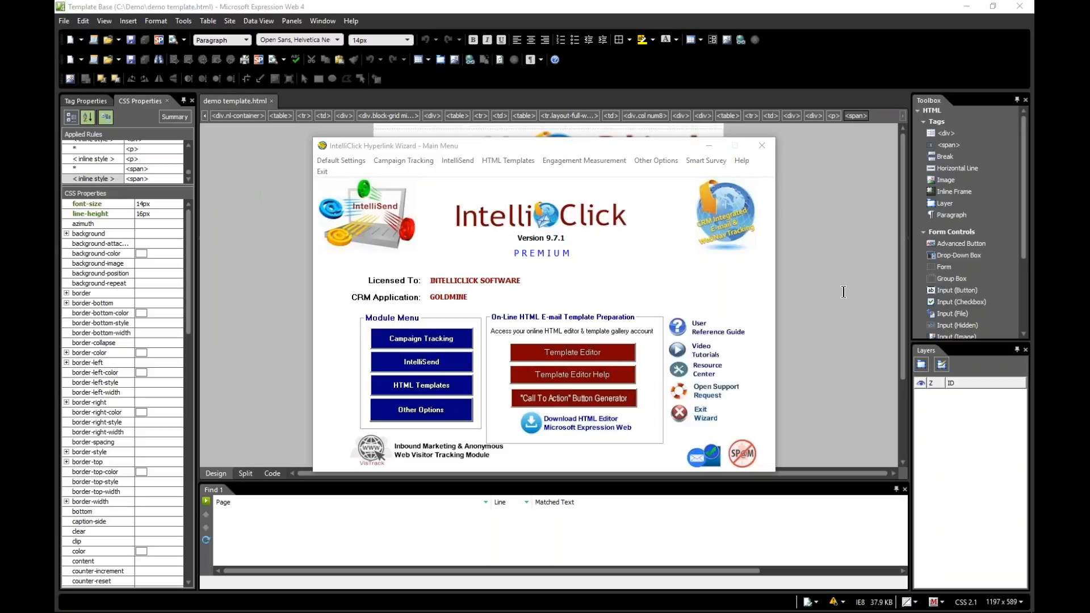
# Inspect the Picture Properties of the IntelliClick logo image in the Expression Web template, reading the image's full path, and close them unchanged
pyautogui.click(253, 162)
pyautogui.click(659, 168)
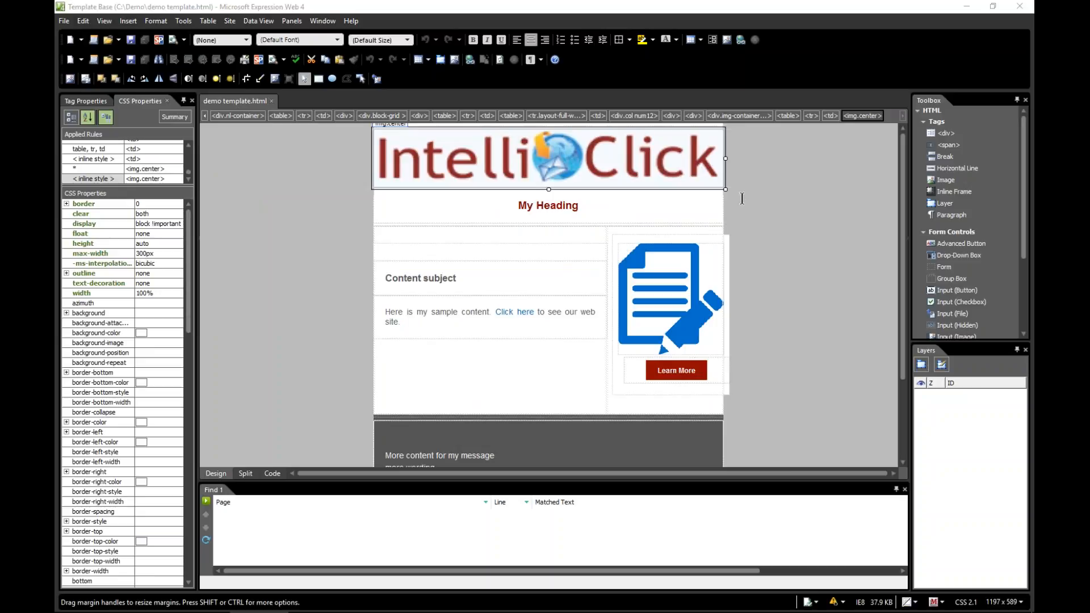
pyautogui.rightClick(592, 164)
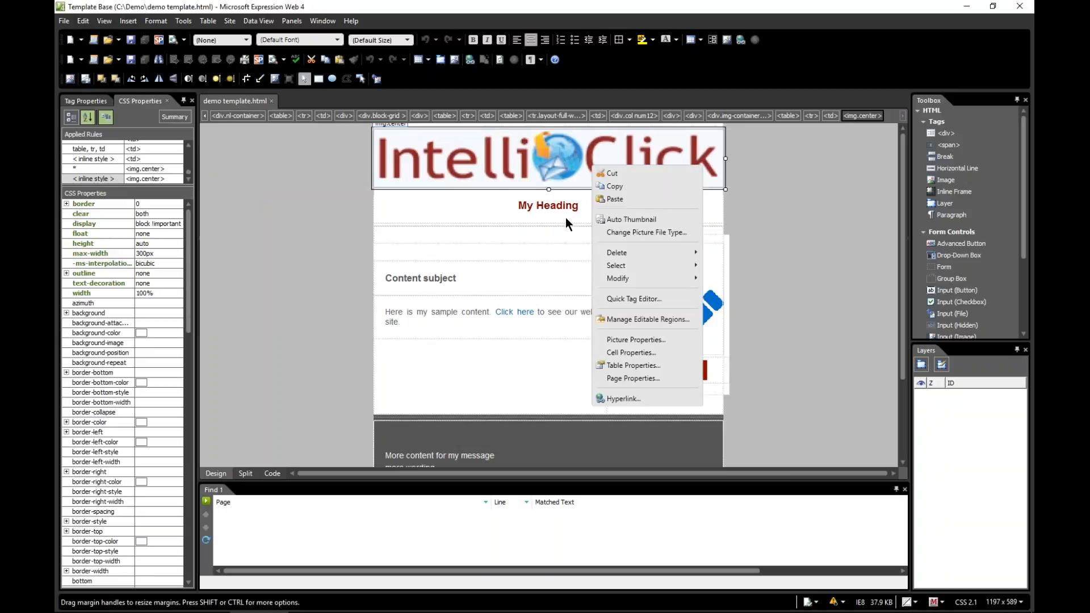
pyautogui.click(619, 339)
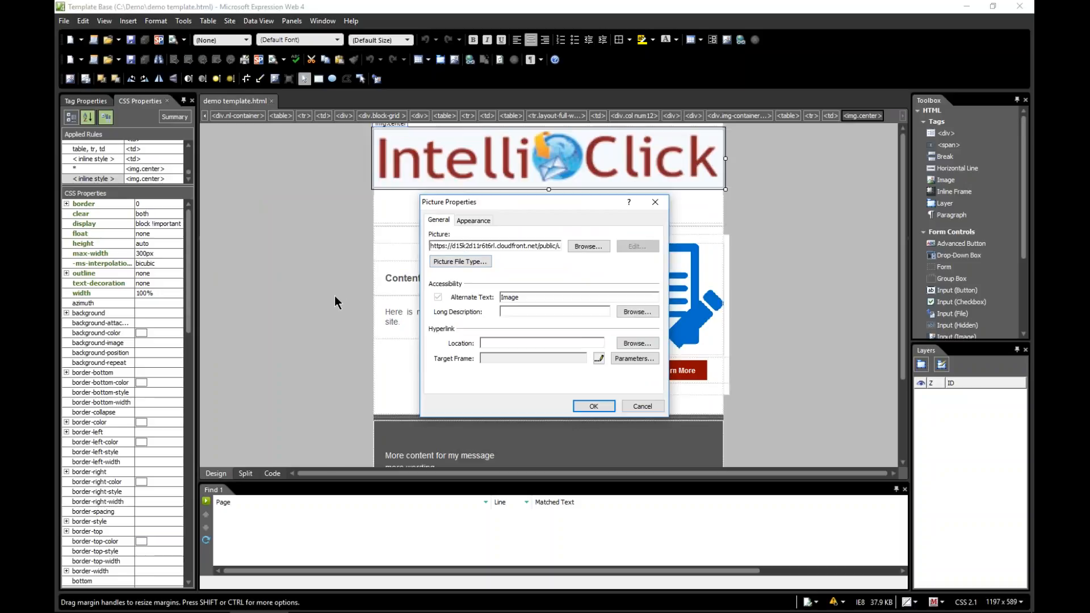
pyautogui.press('Right')
pyautogui.press('Right')
pyautogui.press('Right')
pyautogui.press('Right')
pyautogui.press('Right')
pyautogui.press('Right')
pyautogui.press('Right')
pyautogui.press('Right')
pyautogui.press('Right')
pyautogui.press('Right')
pyautogui.press('Right')
pyautogui.press('Right')
pyautogui.press('Right')
pyautogui.press('Right')
pyautogui.press('Right')
pyautogui.press('Right')
pyautogui.press('Right')
pyautogui.press('Right')
pyautogui.press('Right')
pyautogui.press('Right')
pyautogui.press('Right')
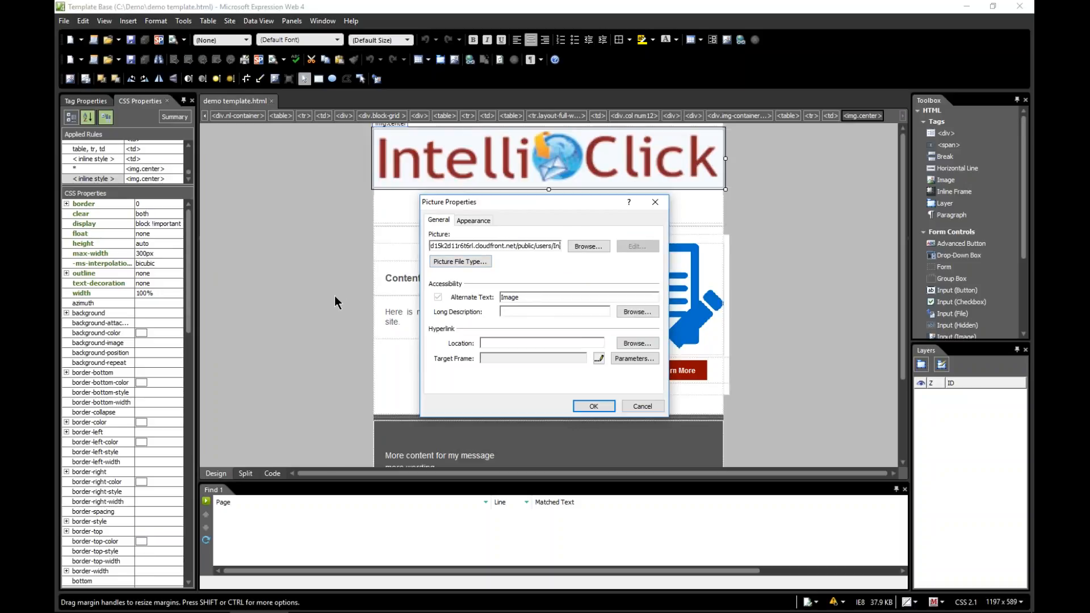
pyautogui.press('Right')
pyautogui.press('Right')
pyautogui.press('Right')
pyautogui.press('Right')
pyautogui.press('Right')
pyautogui.press('Right')
pyautogui.press('Right')
pyautogui.press('Right')
pyautogui.press('Right')
pyautogui.press('Right')
pyautogui.press('Right')
pyautogui.press('Right')
pyautogui.press('Right')
pyautogui.press('Right')
pyautogui.press('Right')
pyautogui.press('Right')
pyautogui.press('Right')
pyautogui.press('Right')
pyautogui.press('Right')
pyautogui.press('Right')
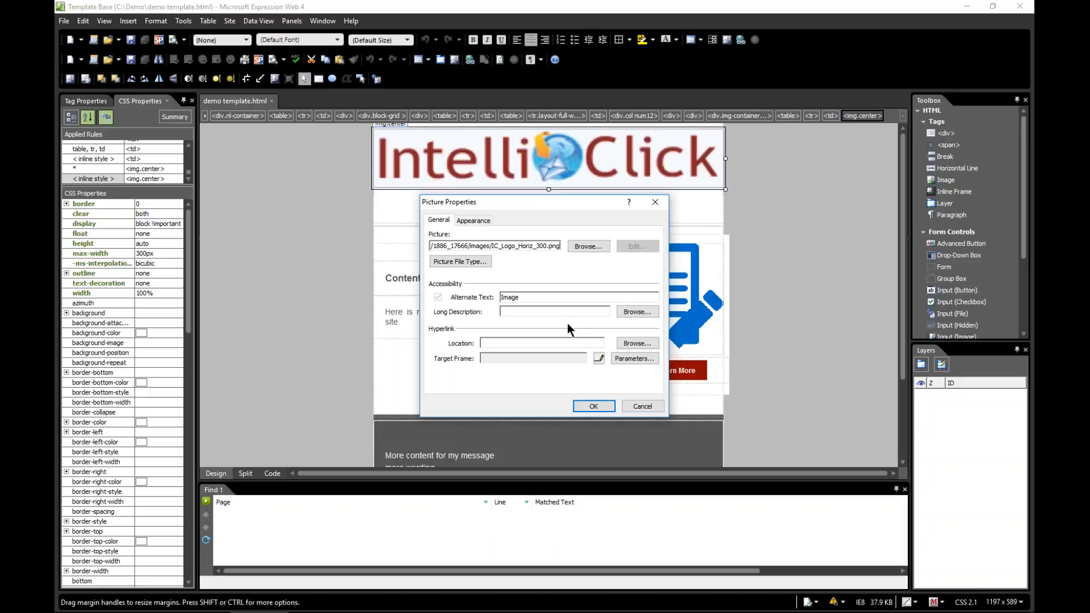
pyautogui.click(650, 408)
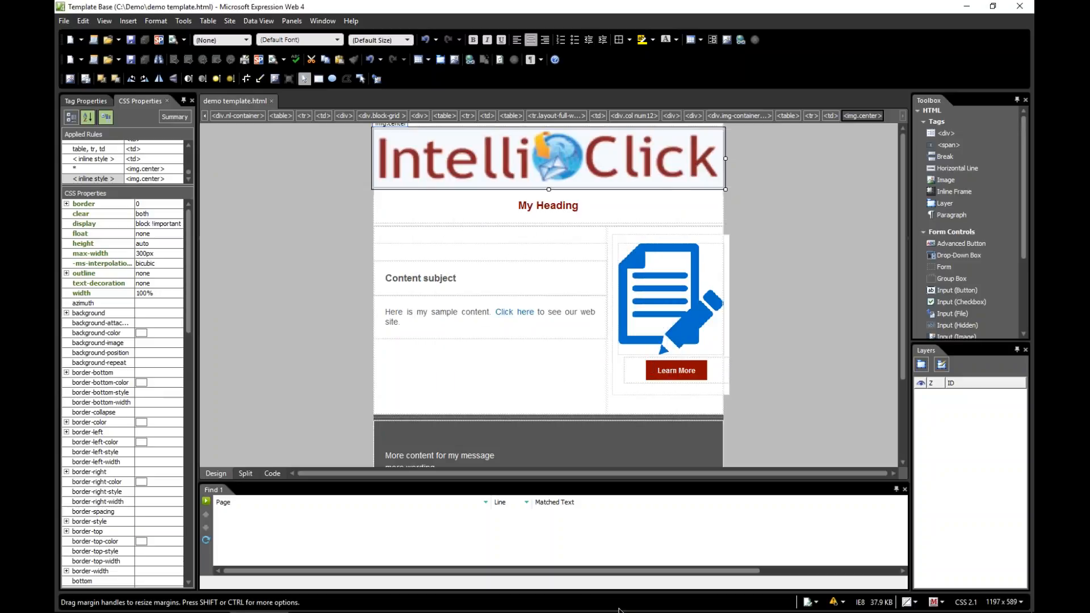
# Switch to the BEE Pro editor in Firefox and append the merge field <<&Company>> to the sample content paragraph
pyautogui.moveTo(662, 601)
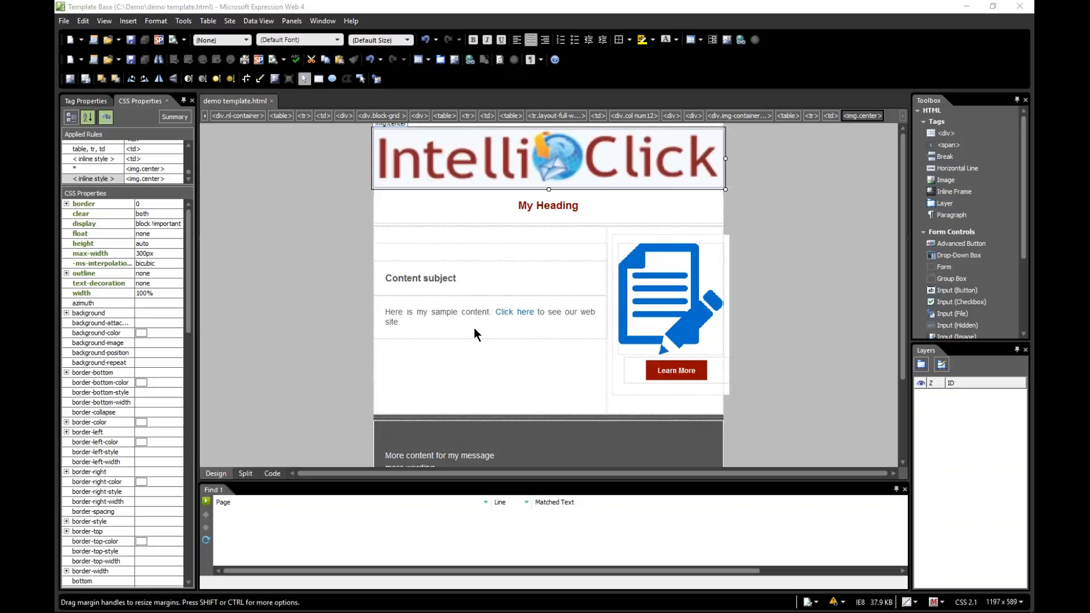
pyautogui.moveTo(601, 611)
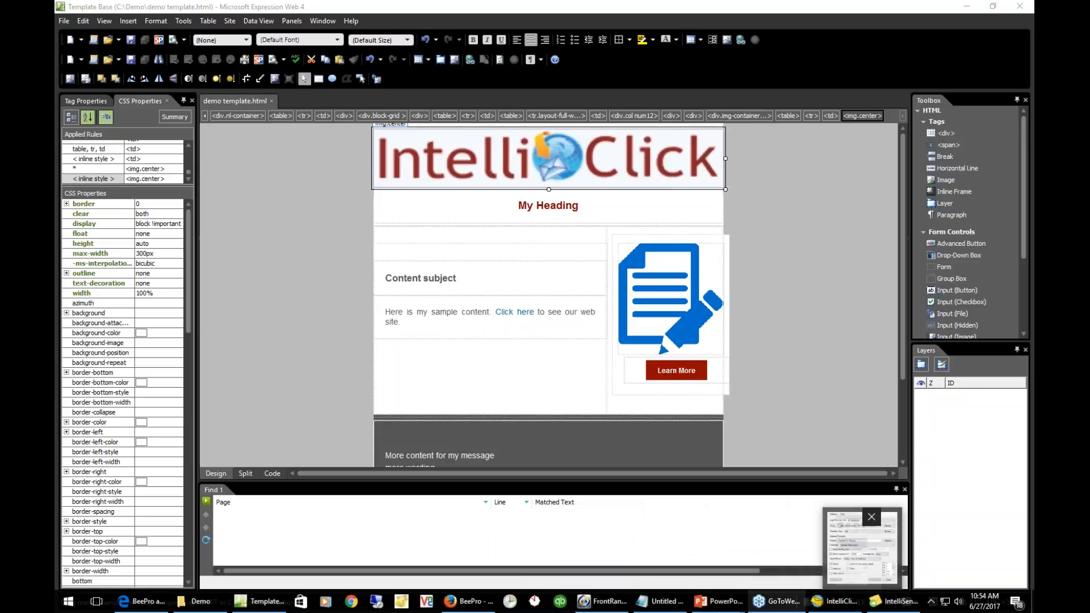
pyautogui.click(470, 601)
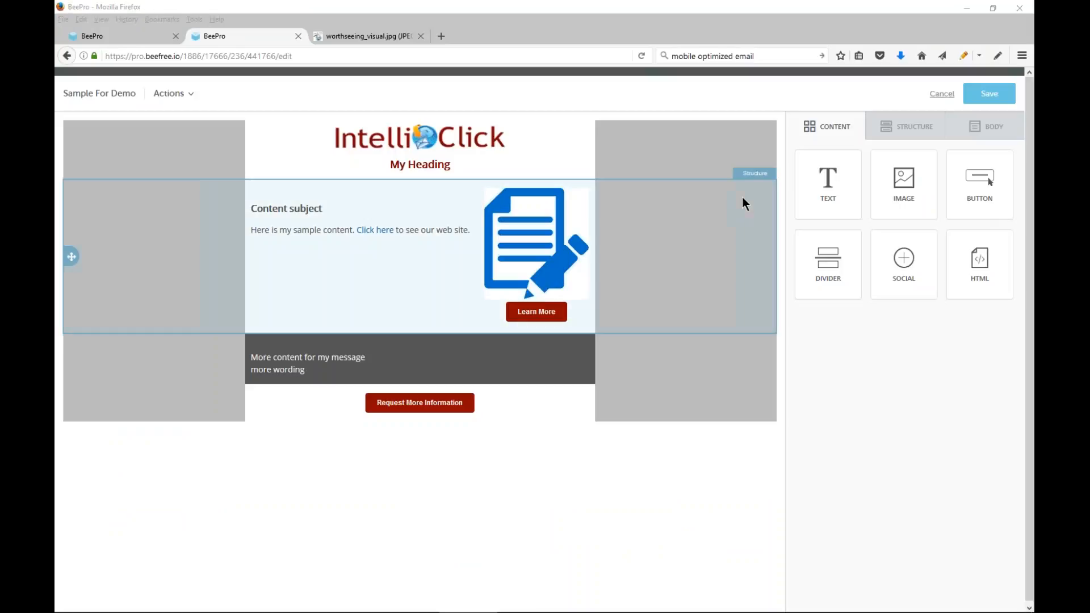
pyautogui.click(461, 233)
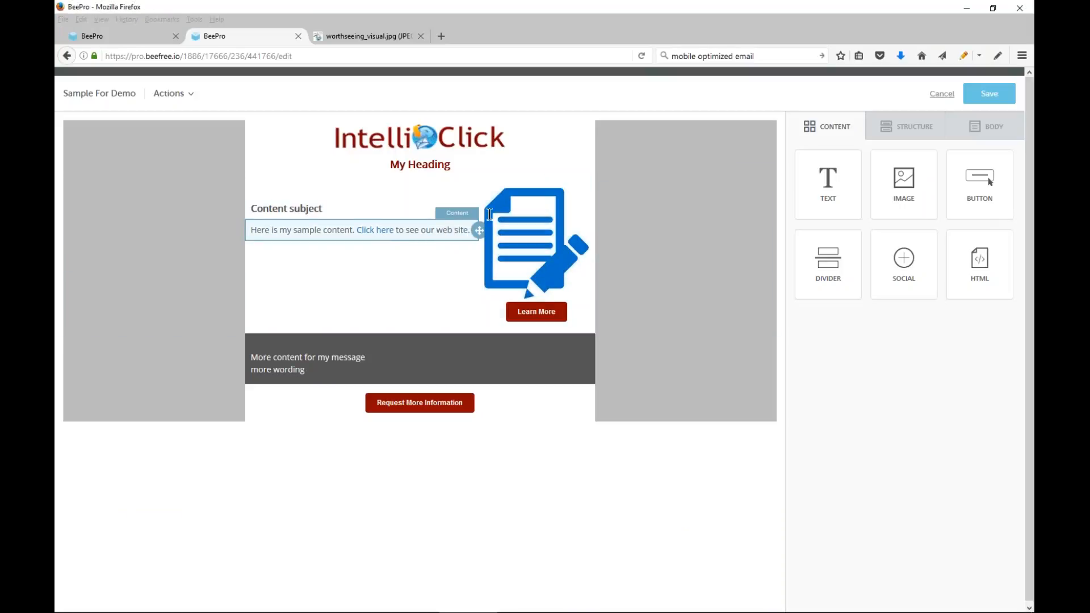
pyautogui.click(465, 234)
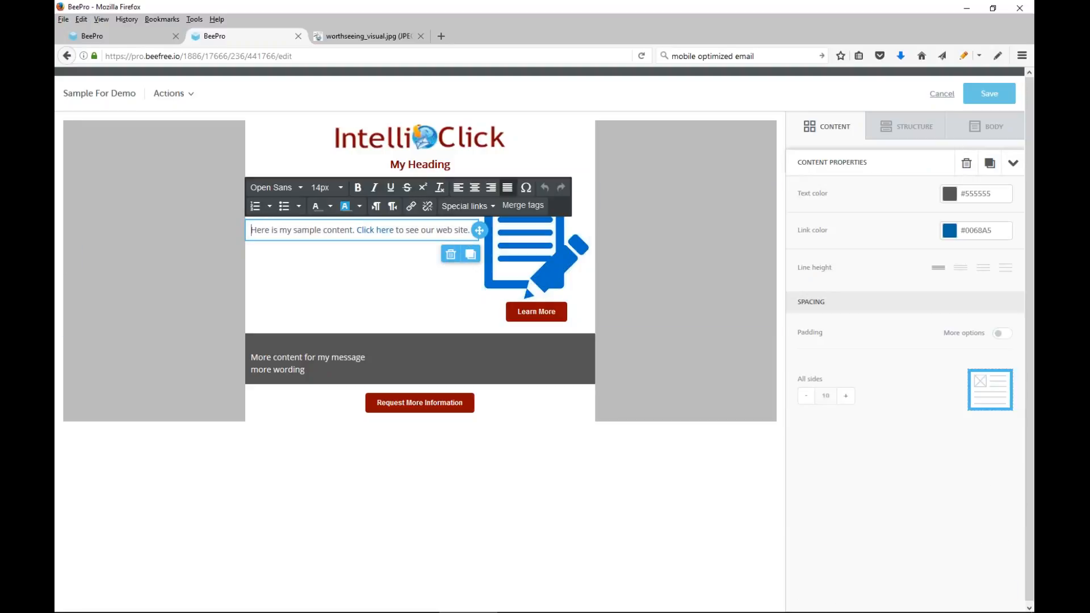
pyautogui.click(501, 185)
pyautogui.write('<<')
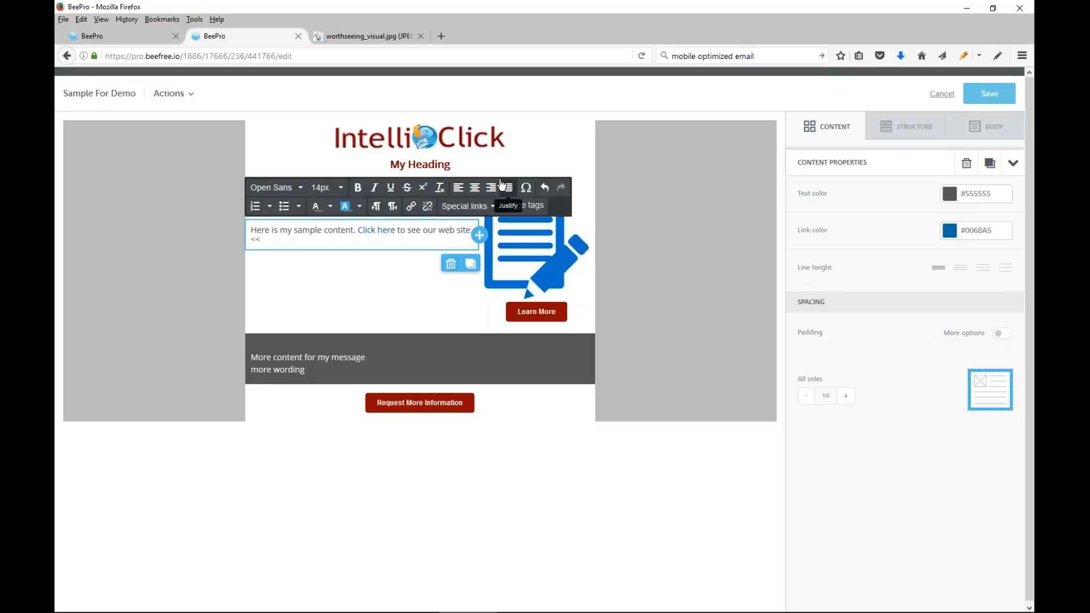
pyautogui.write('&Company>>')
# Add the merge field <<contact2->usedef01>> after the company field in the sample content paragraph
pyautogui.write('<<contact2->ude')
pyautogui.press('BackSpace')
pyautogui.press('BackSpace')
pyautogui.press('BackSpace')
pyautogui.write('usedef0')
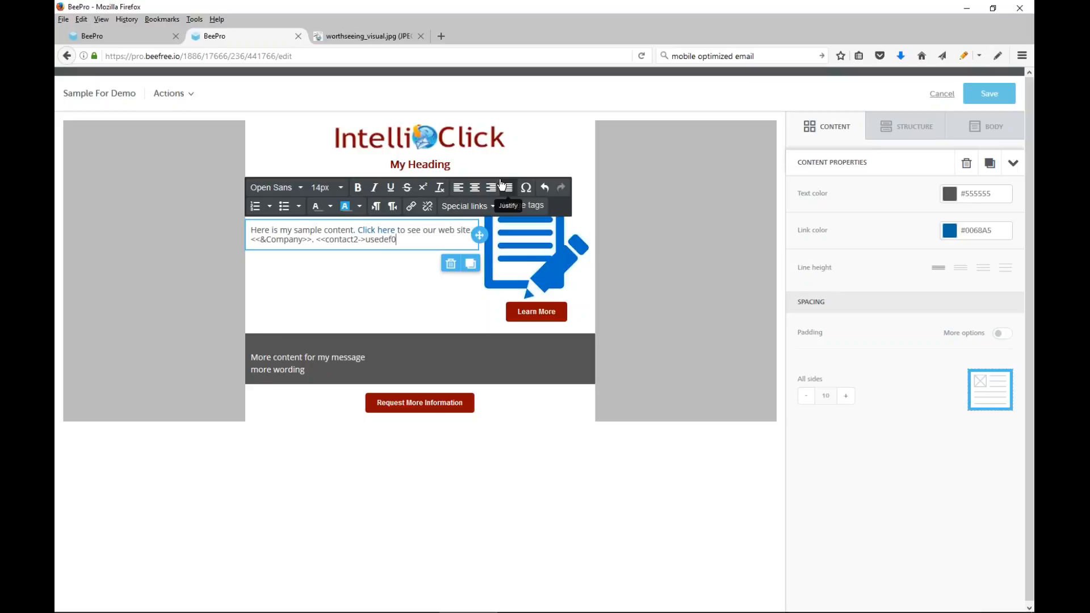
pyautogui.write('1>>')
pyautogui.click(504, 187)
pyautogui.click(1030, 230)
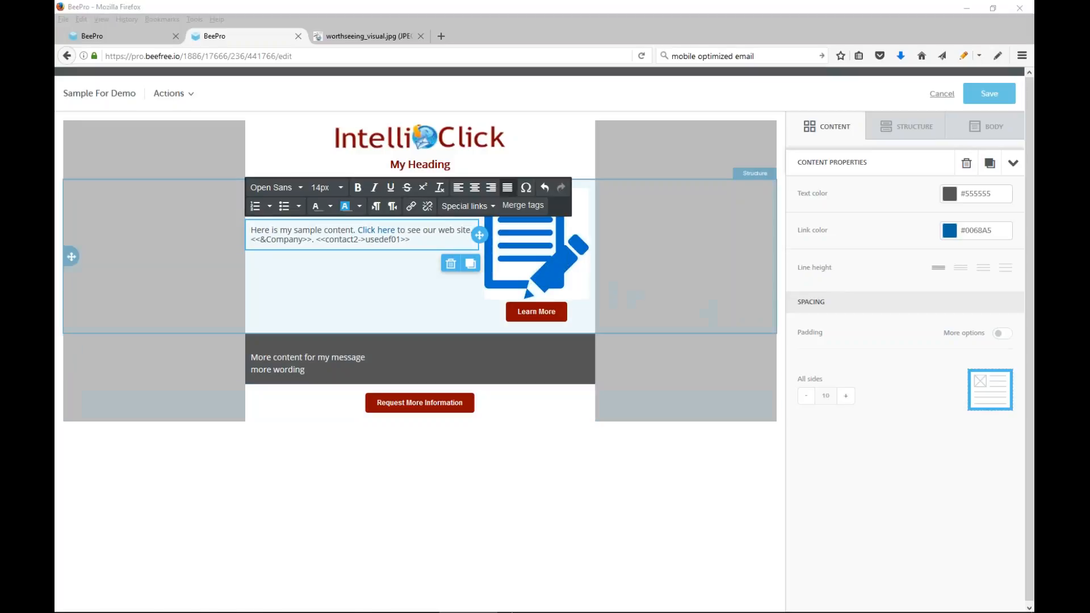
# Switch to the PowerPoint slide show and advance to the Contact Us slide
pyautogui.moveTo(514, 610)
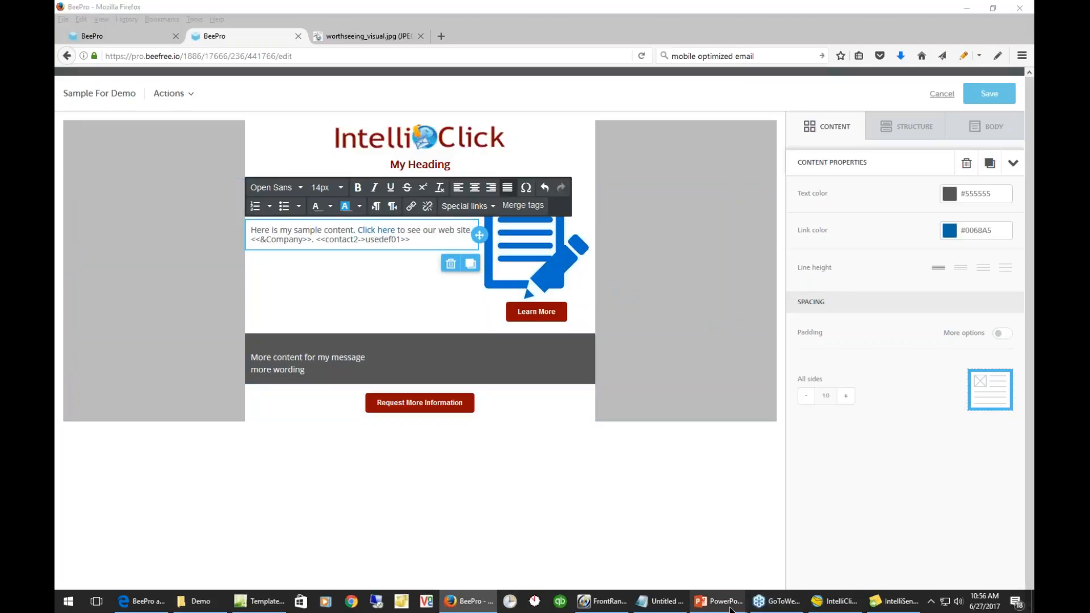
pyautogui.click(706, 608)
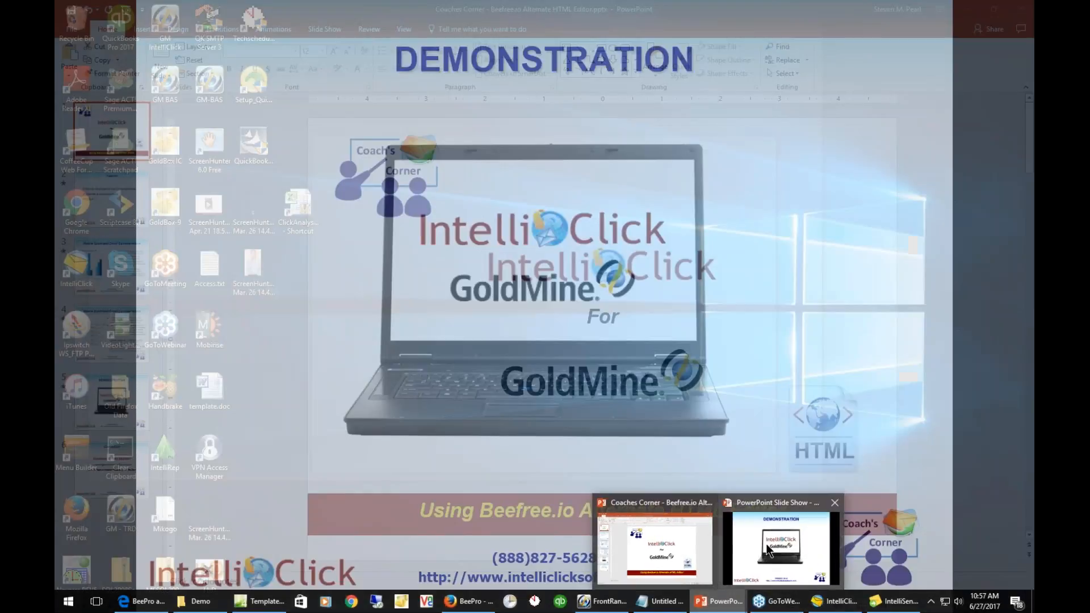
pyautogui.click(767, 549)
pyautogui.press('Right')
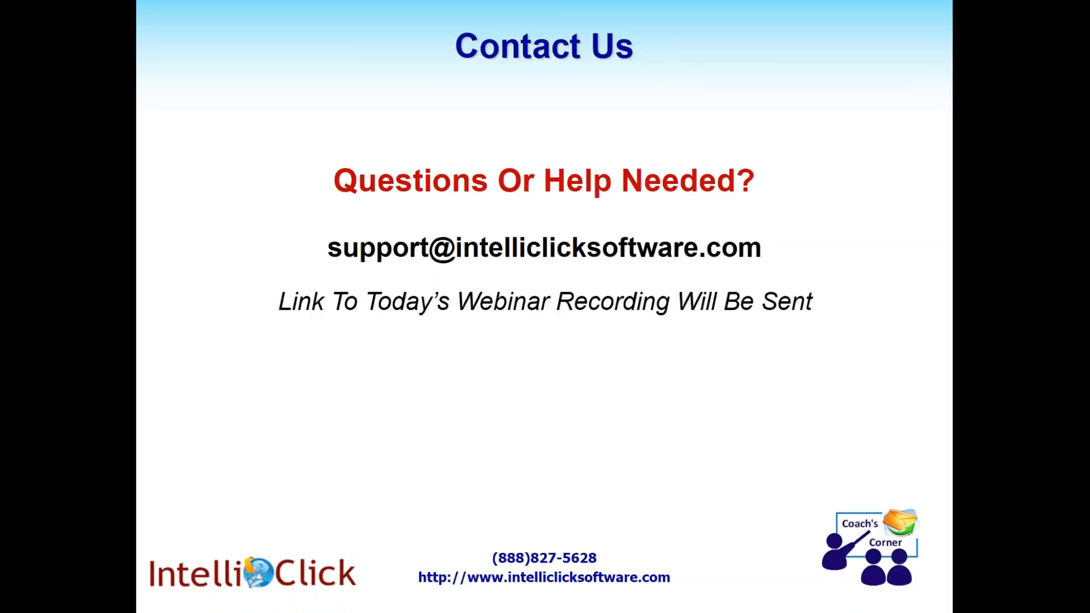
# Switch to the IntelliClick Hyperlink Wizard, open the online Support Request page from it and reload the page
pyautogui.hotkey('alt', 'Tab')
pyautogui.hotkey('alt', 'Tab')
pyautogui.hotkey('alt', 'Tab')
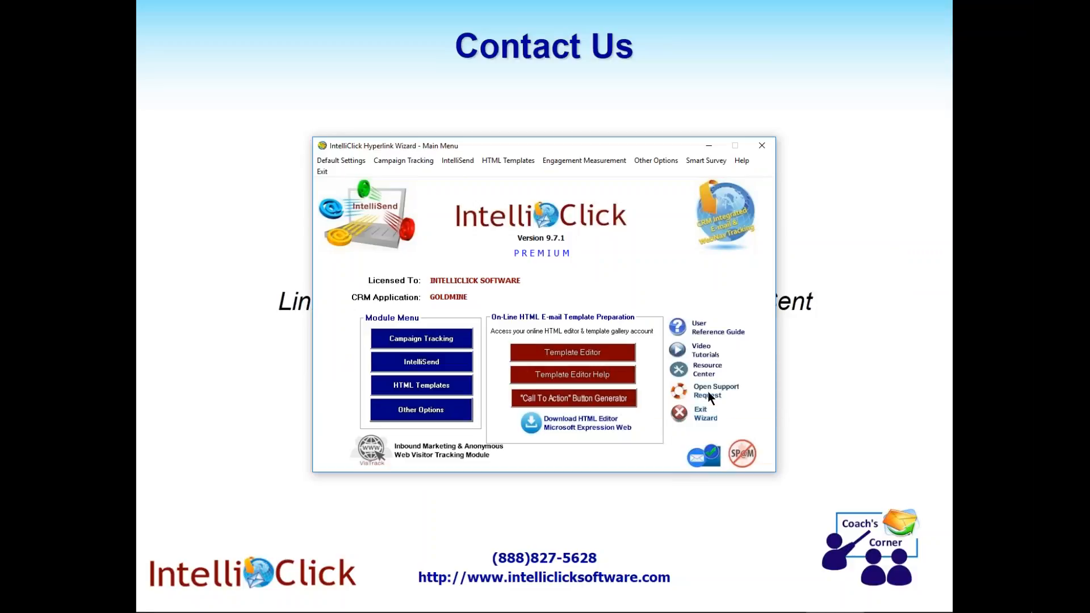
pyautogui.click(707, 390)
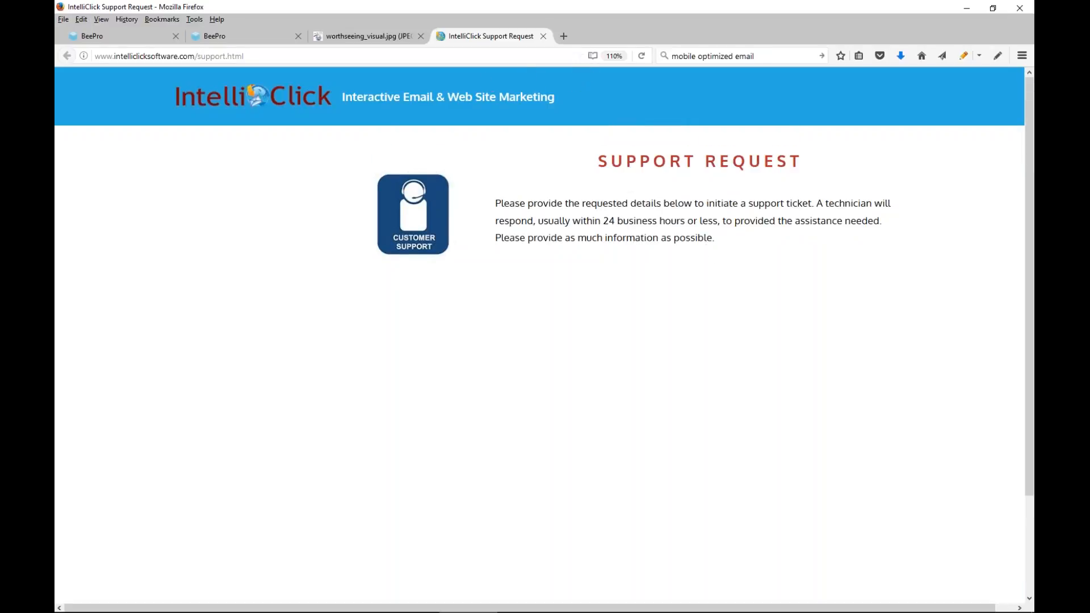
pyautogui.click(642, 56)
pyautogui.scroll(-3, 687, 252)
pyautogui.scroll(3, 688, 254)
# Open the support page's address in a new Microsoft Edge tab and try opening its framed form in a new window
pyautogui.click(292, 55)
pyautogui.hotkey('ctrl', 'c')
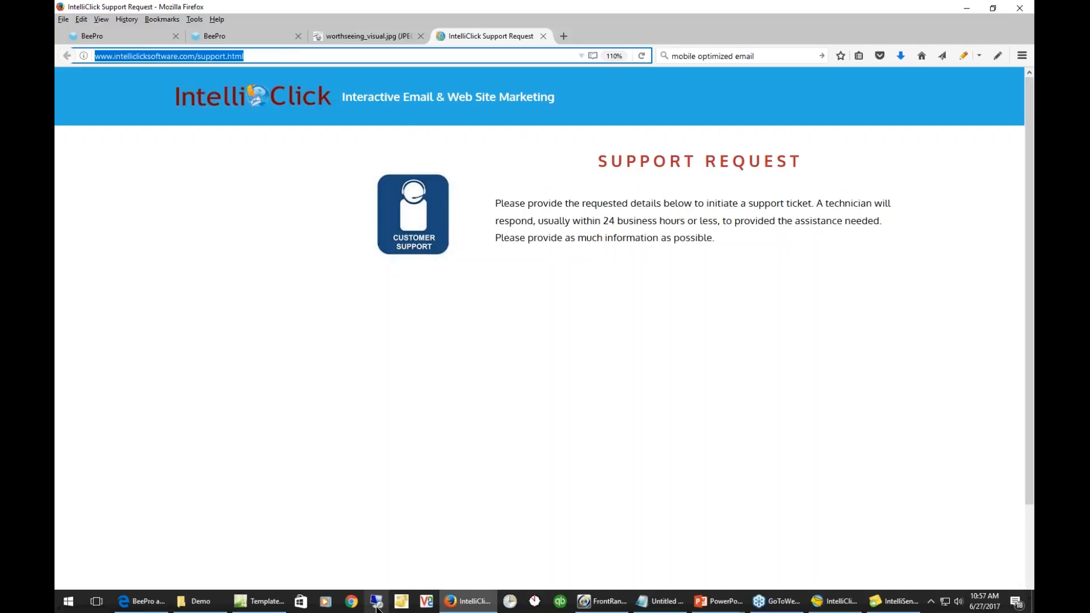
pyautogui.moveTo(479, 609)
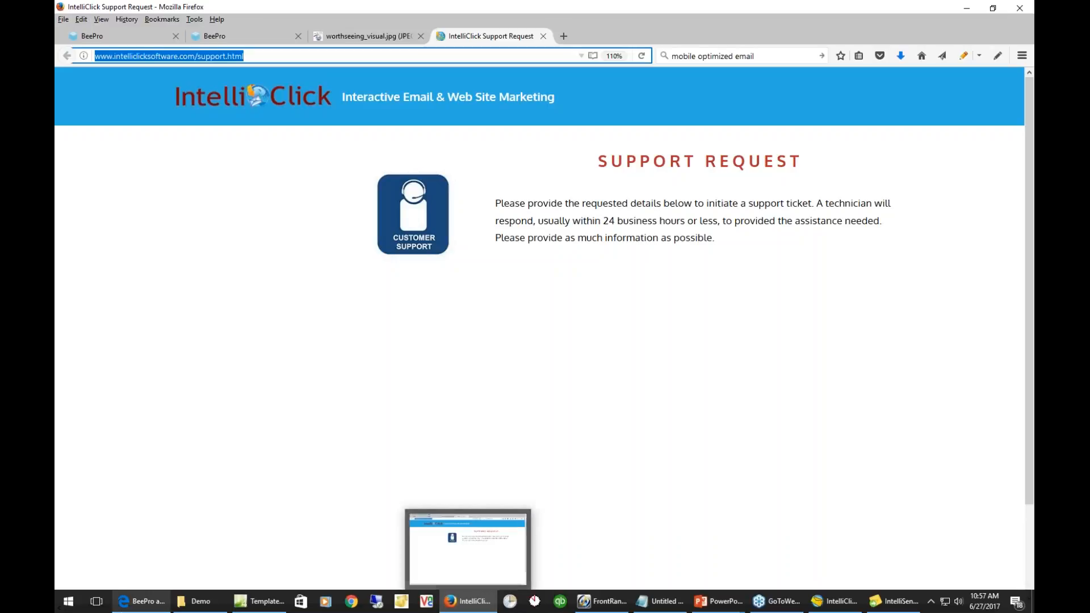
pyautogui.click(141, 601)
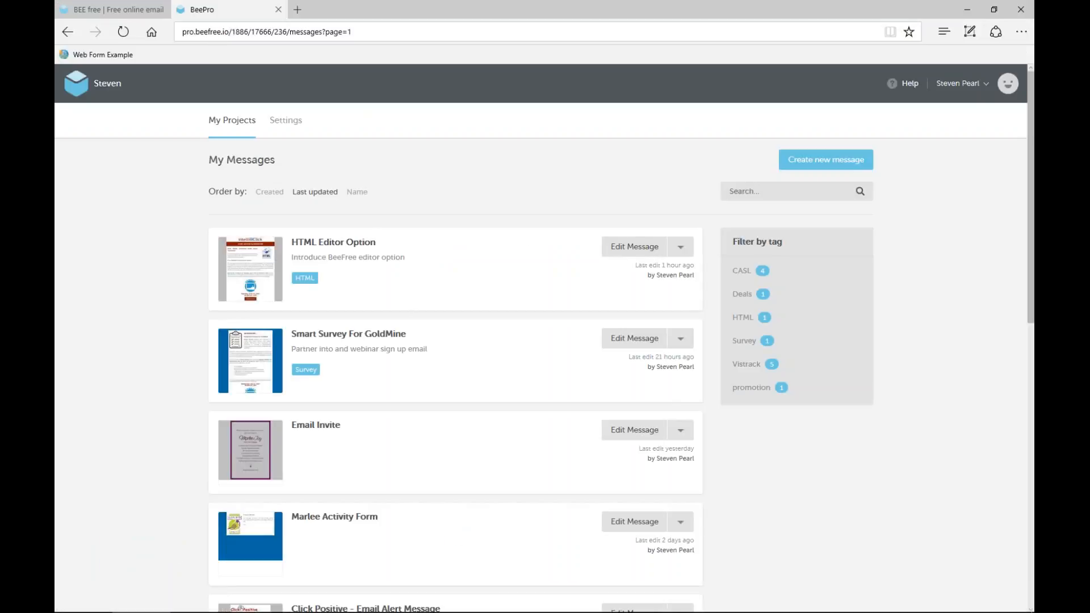
pyautogui.click(298, 10)
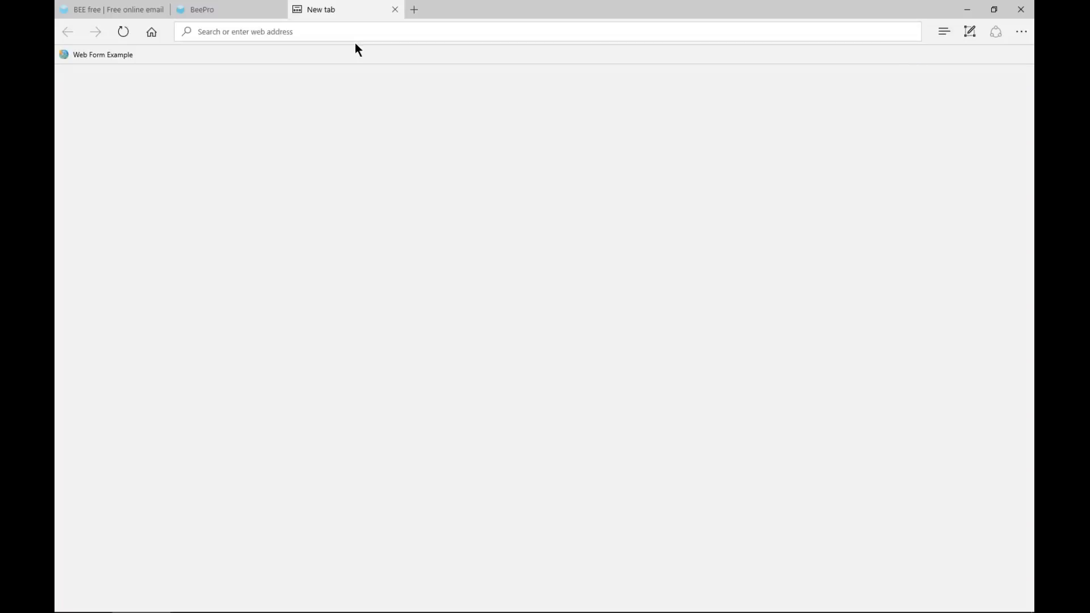
pyautogui.hotkey('ctrl', 'v')
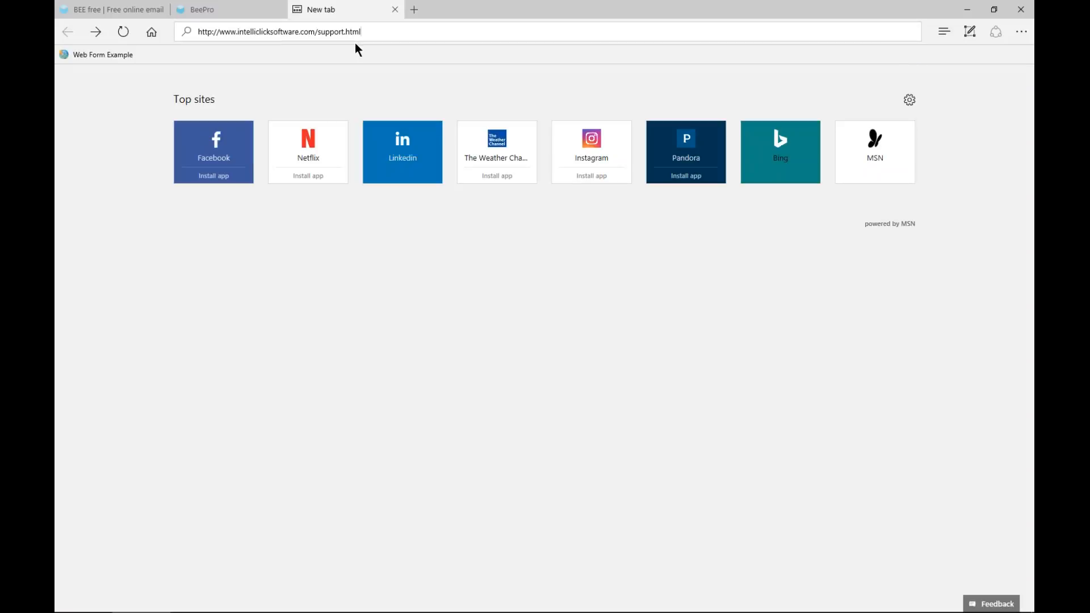
pyautogui.press('Return')
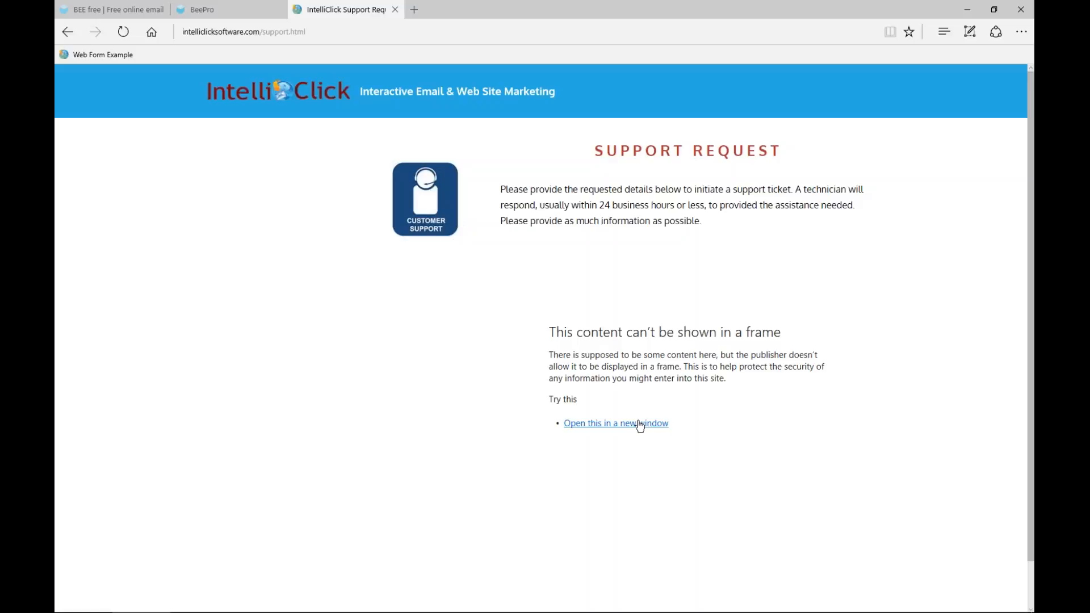
pyautogui.click(623, 431)
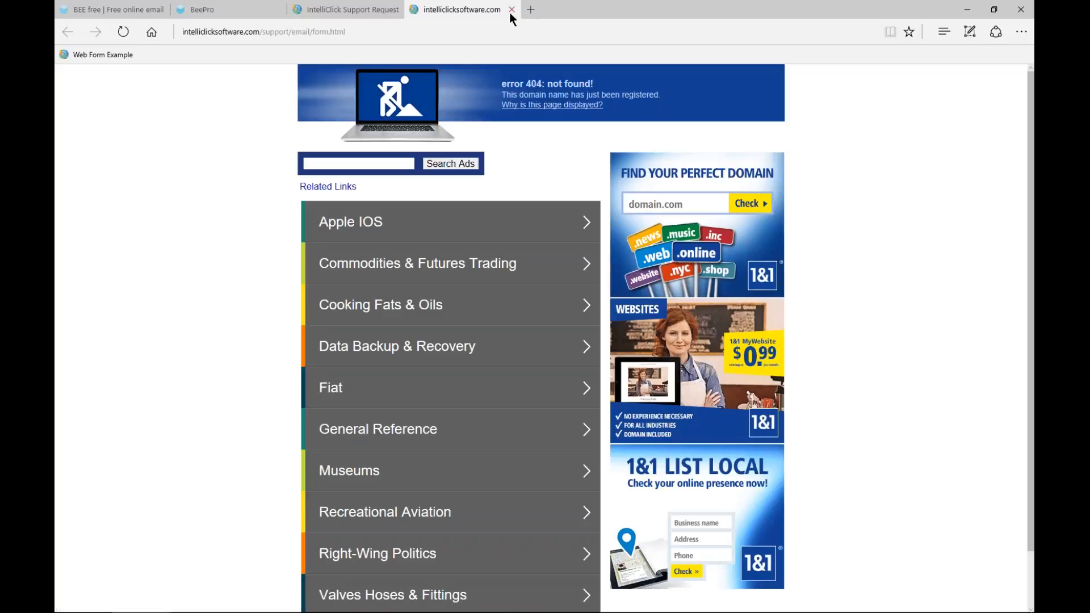
pyautogui.click(510, 12)
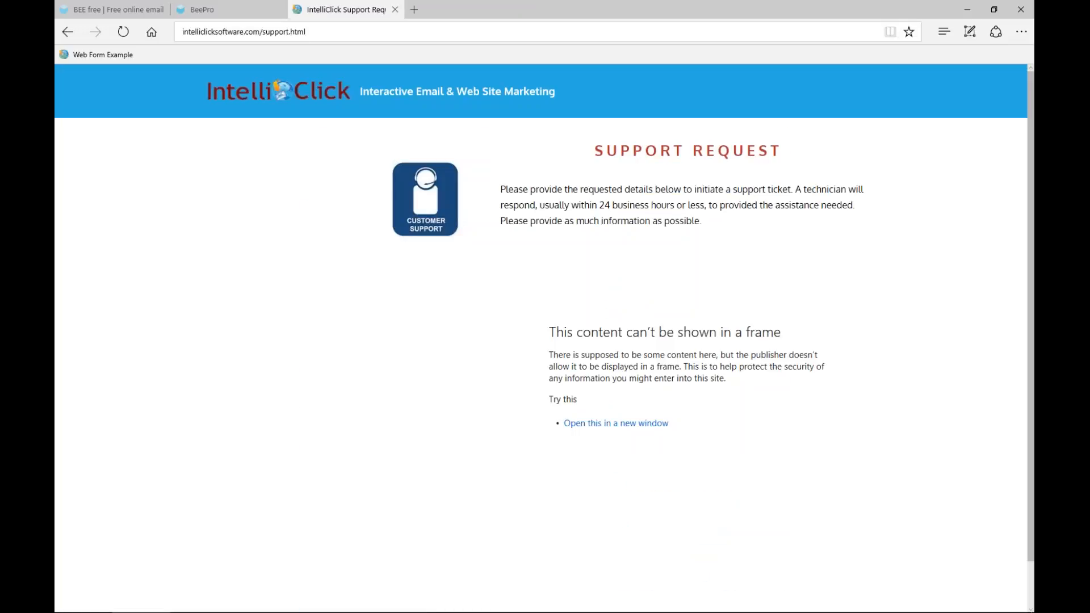
# Switch back to Firefox and close the IntelliClick Support Request tab
pyautogui.moveTo(347, 609)
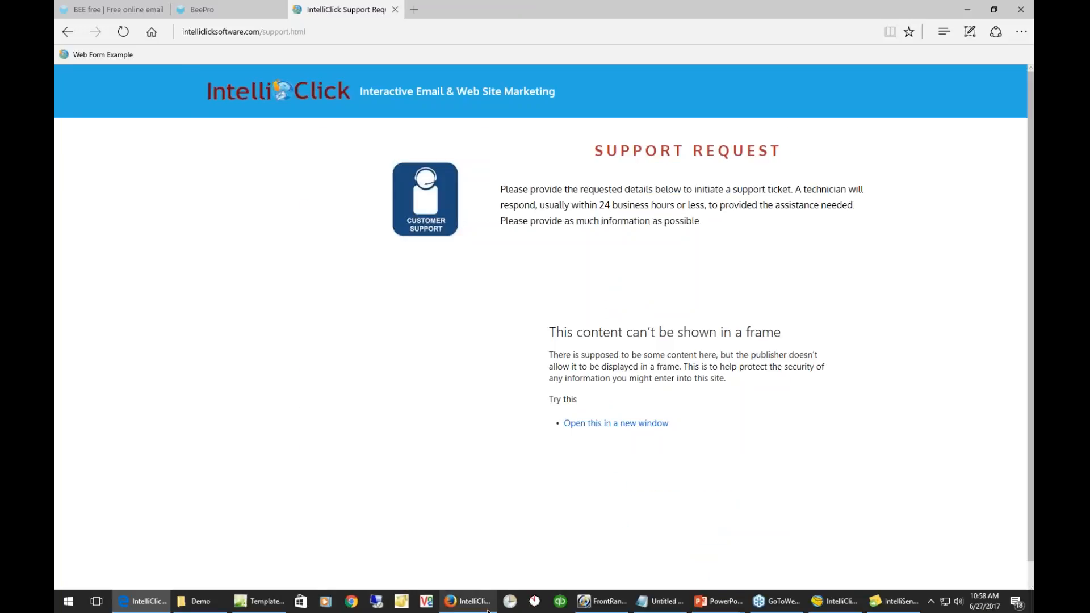
pyautogui.click(467, 601)
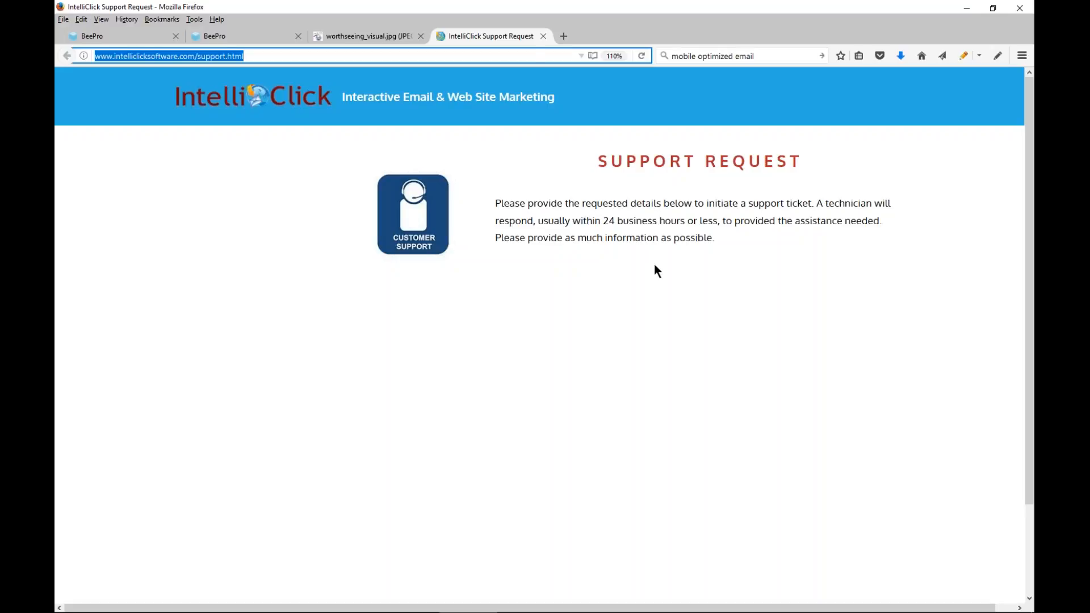
pyautogui.click(543, 38)
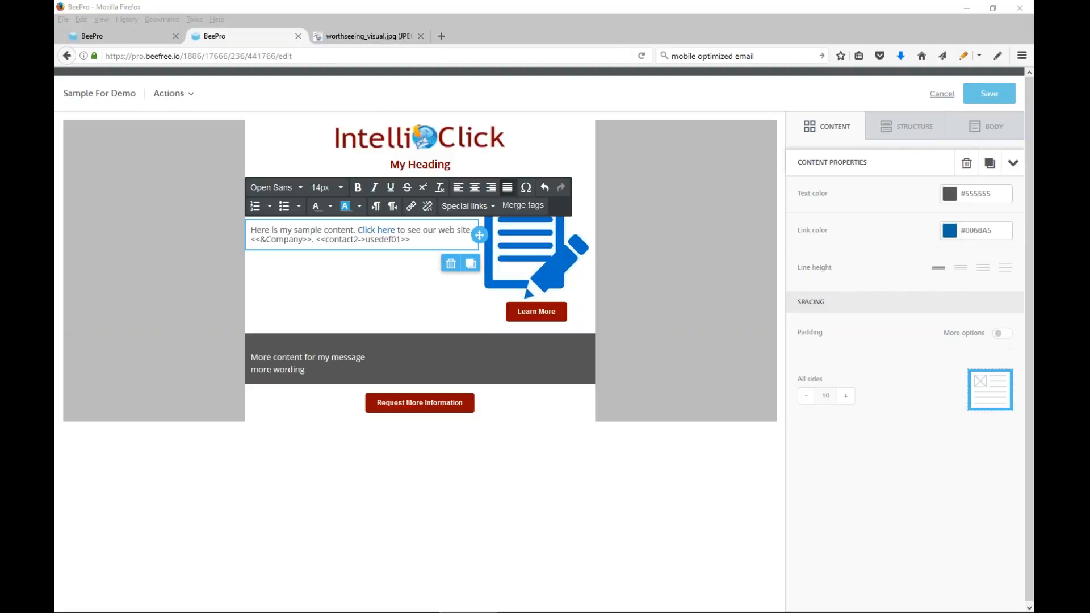
# Load the beefree.io home page in the browser tab that holds the BEE Pro login
pyautogui.click(113, 36)
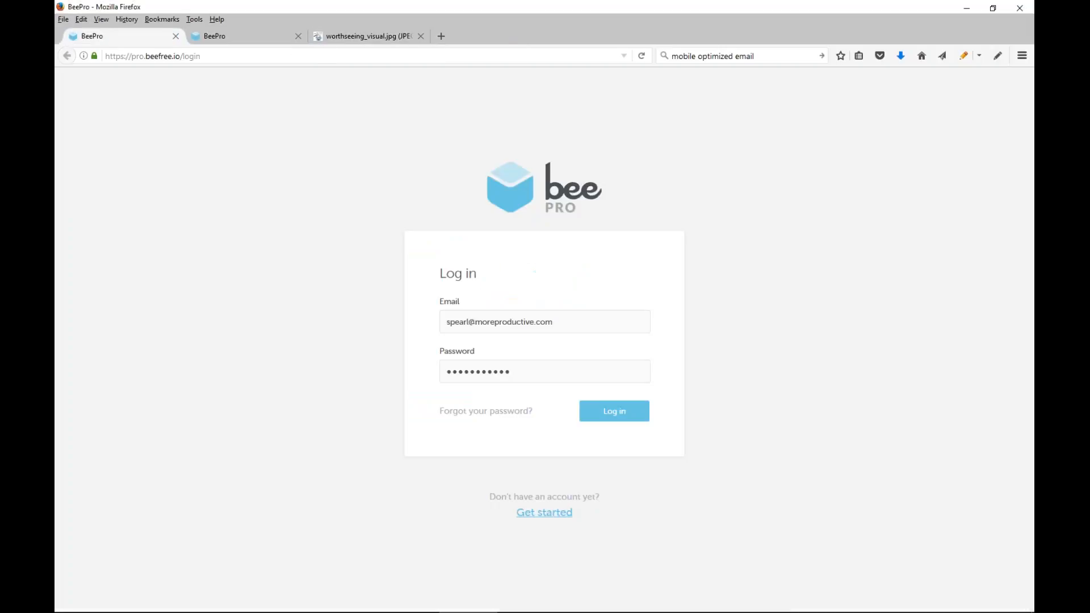
pyautogui.click(215, 56)
pyautogui.write('be')
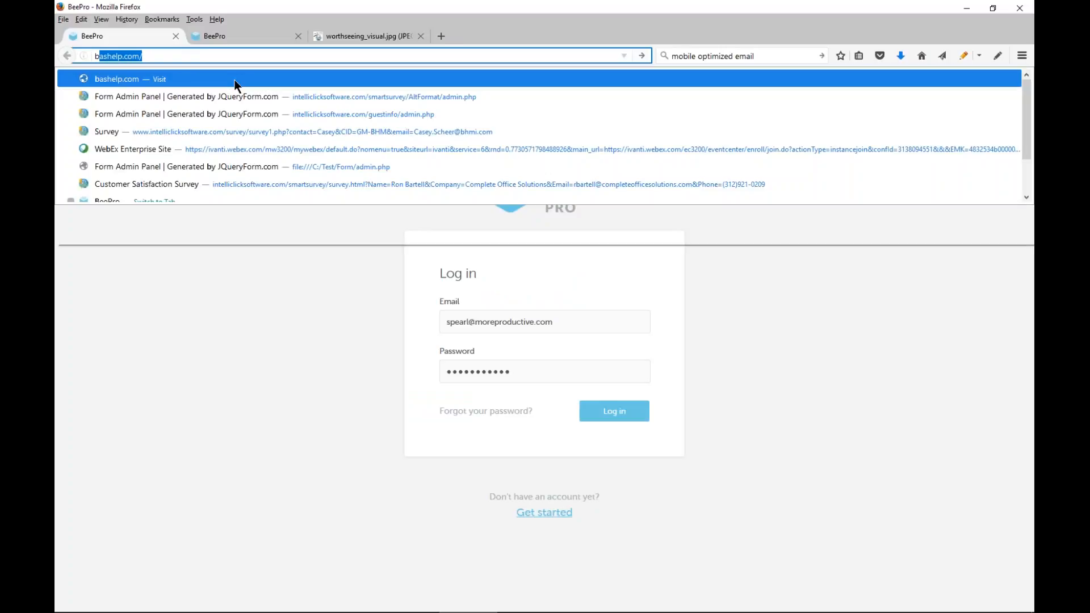
pyautogui.write('e')
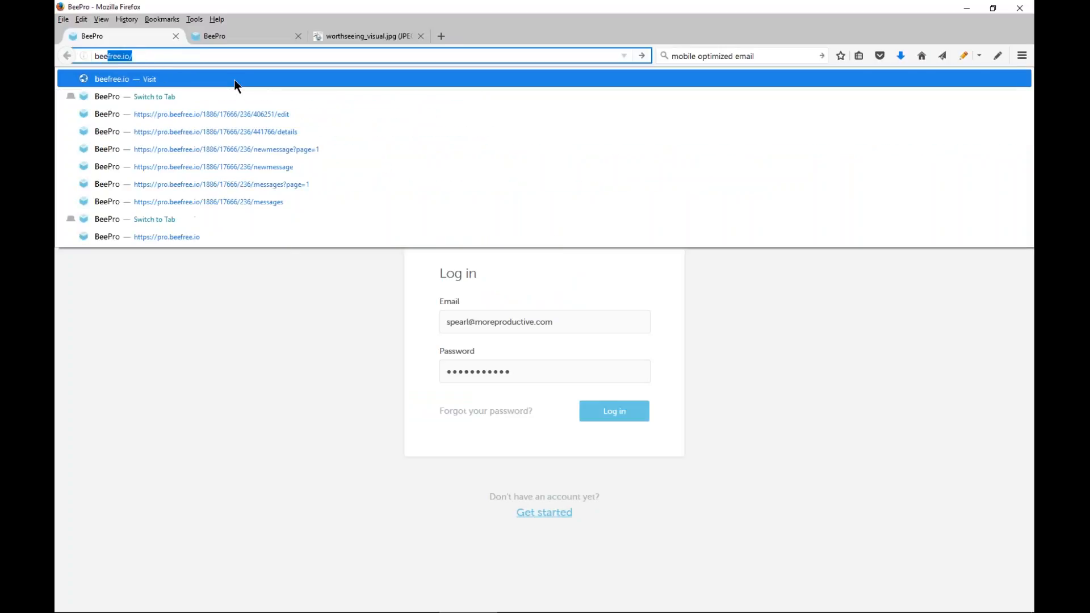
pyautogui.press('Return')
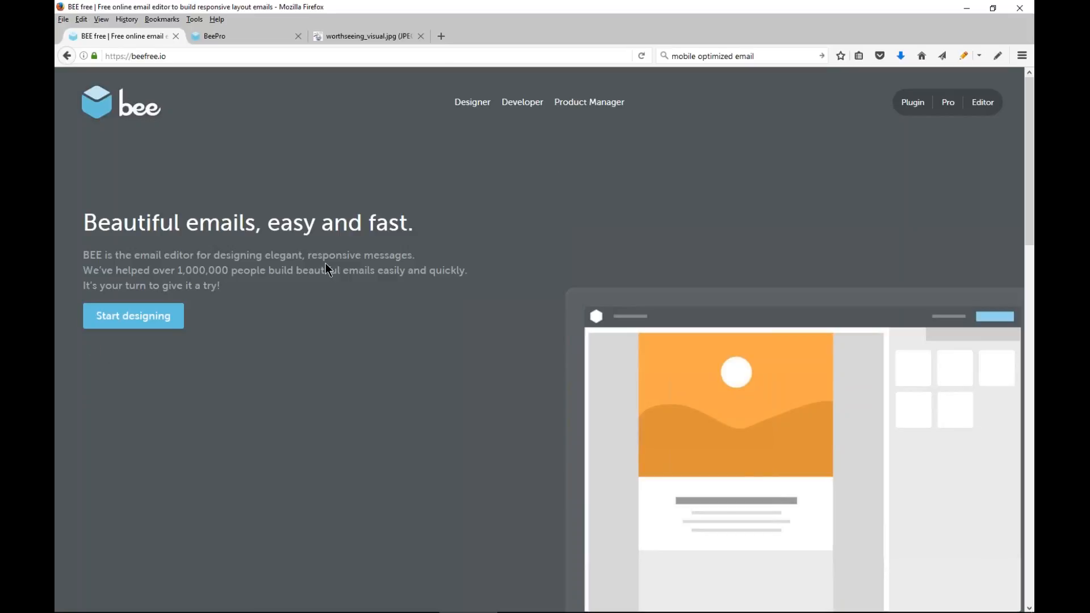
# Open the BEE Pro product page from the home page's product overview and look through its trial offer
pyautogui.scroll(-4, 543, 183)
pyautogui.scroll(-7, 543, 191)
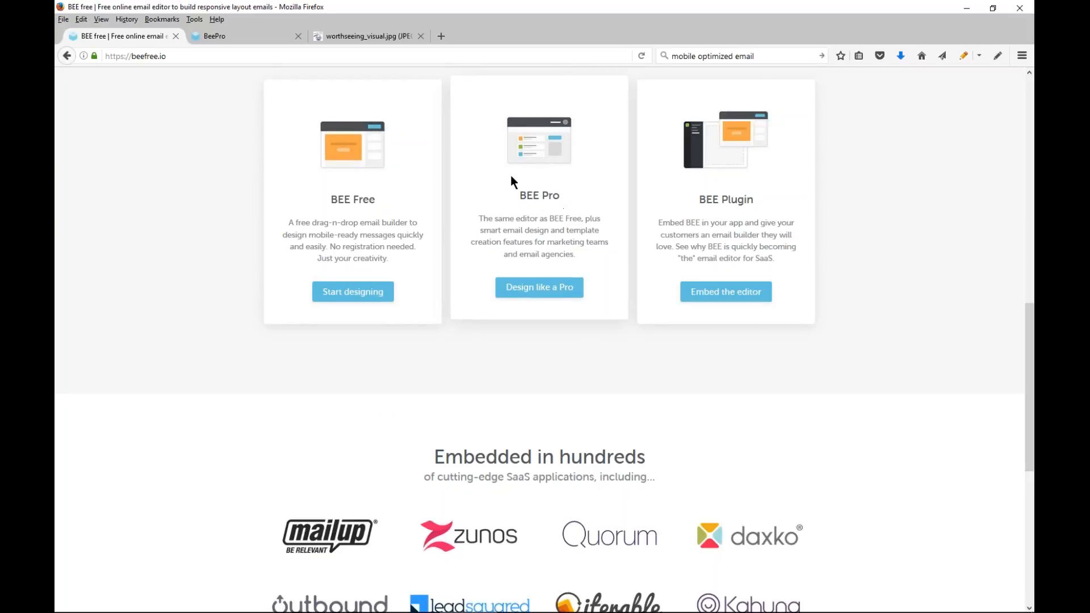
pyautogui.click(556, 287)
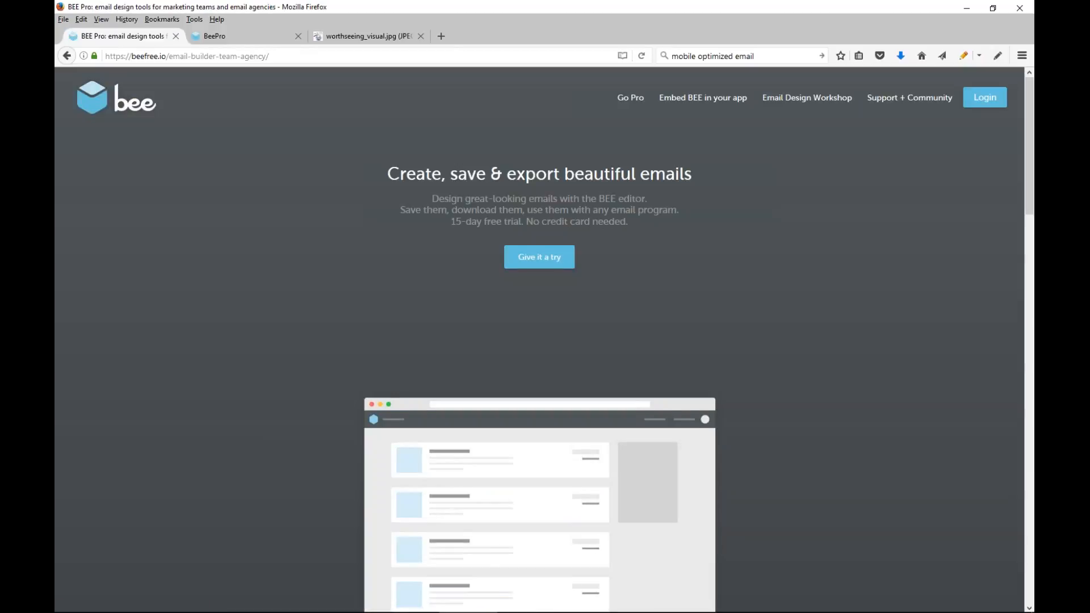
pyautogui.scroll(-2, 539, 341)
pyautogui.scroll(2, 539, 255)
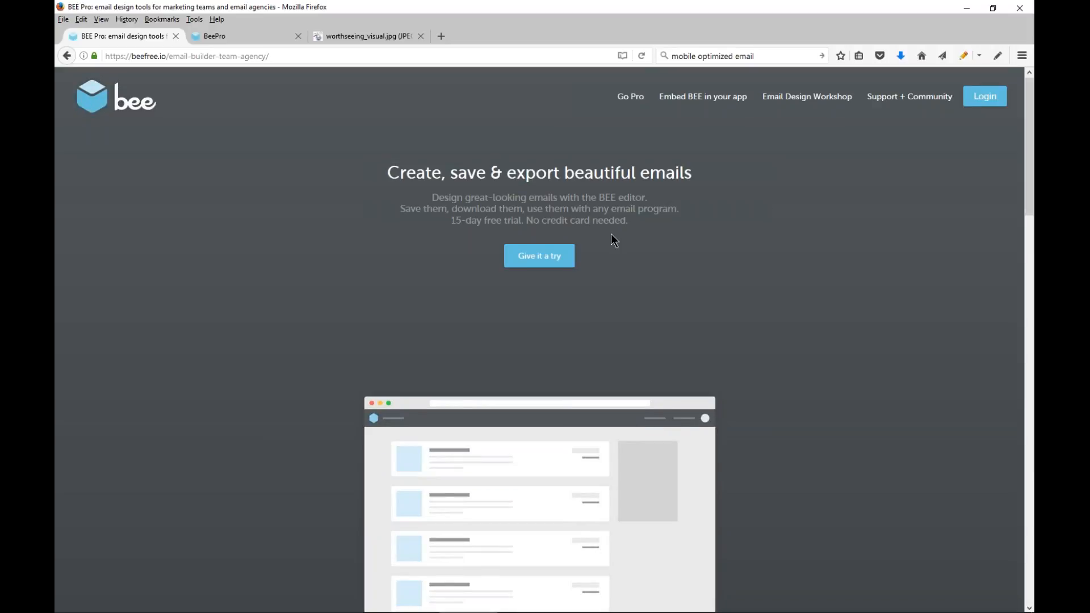
pyautogui.scroll(-1, 610, 233)
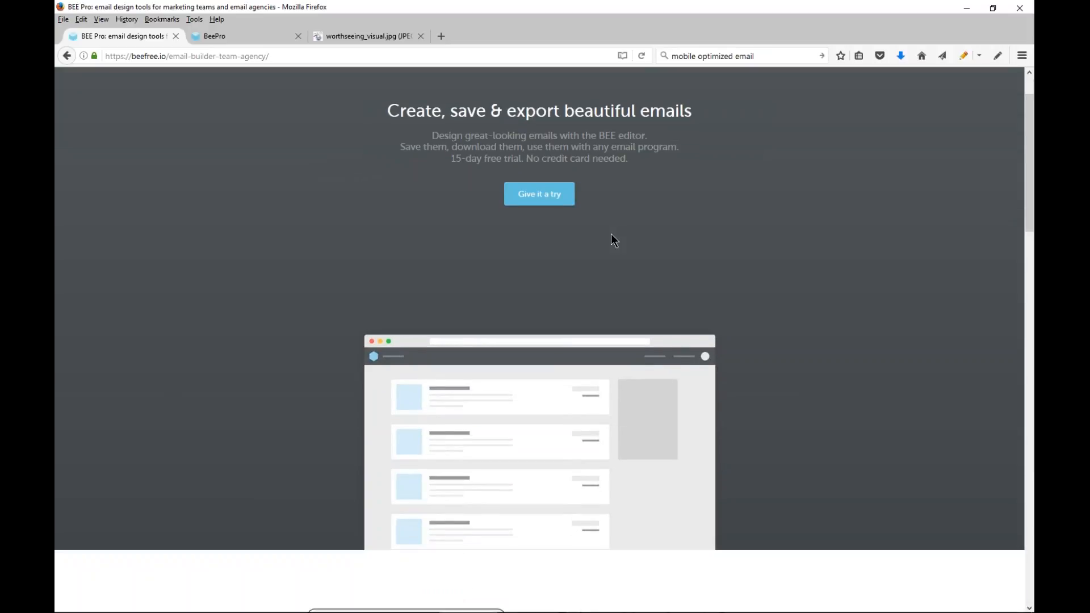